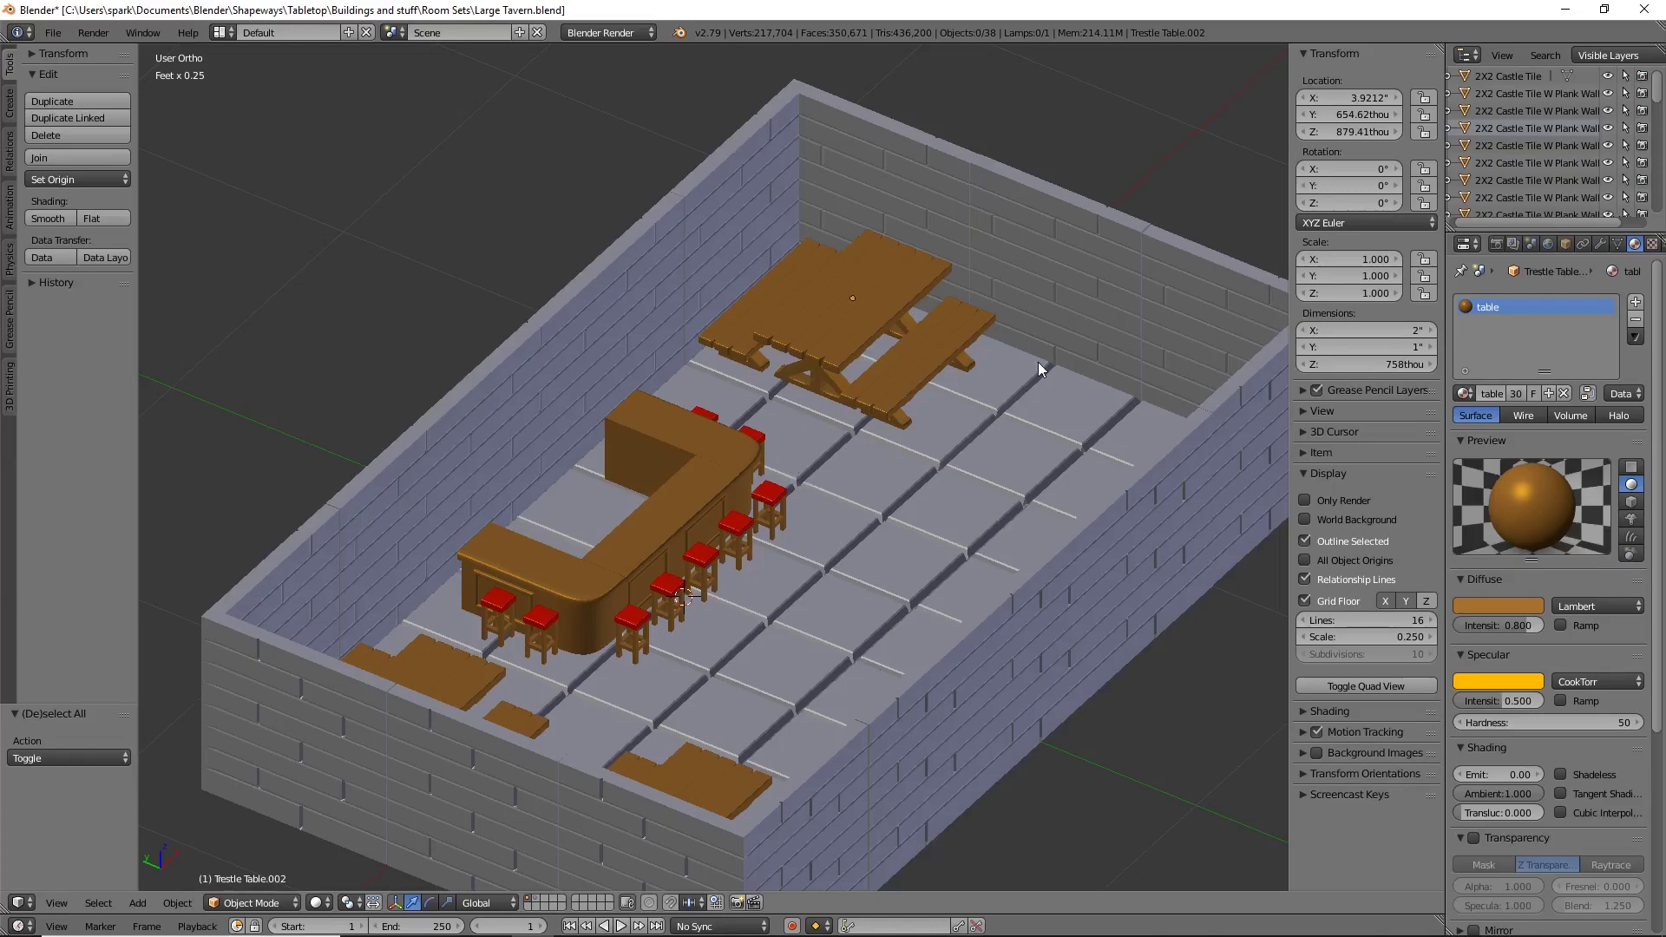
Step: Check the dimensions of the straight bar counter section and the stools by selecting them in turn
right_click(763, 497)
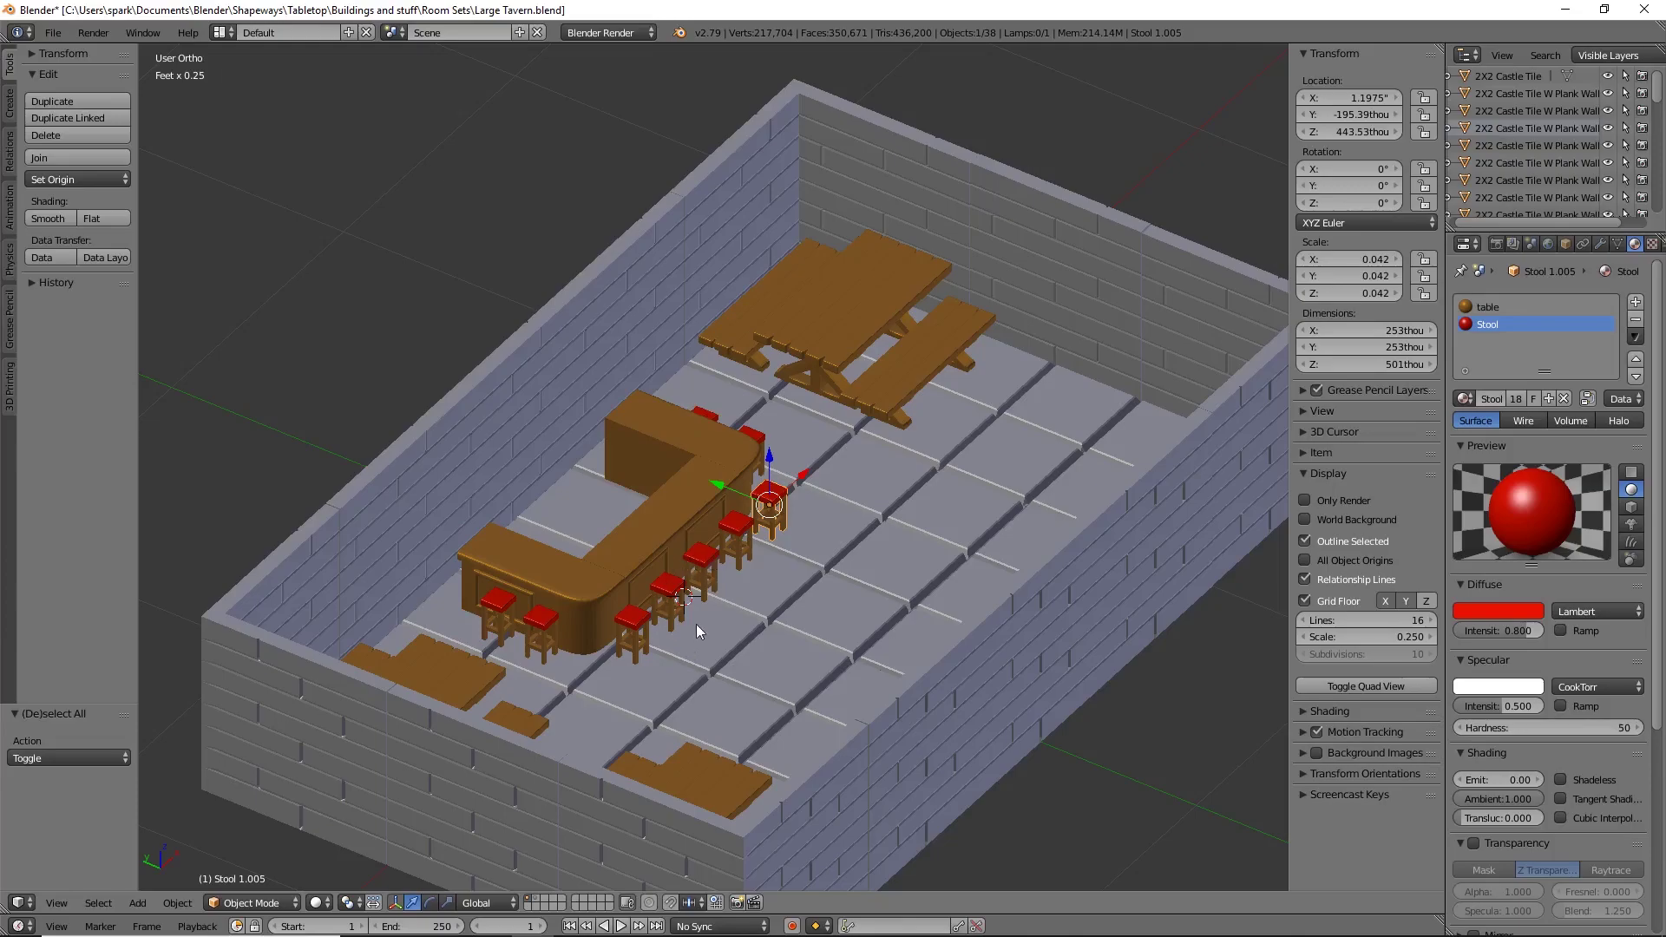
right_drag(642, 536, 628, 441)
key(Escape)
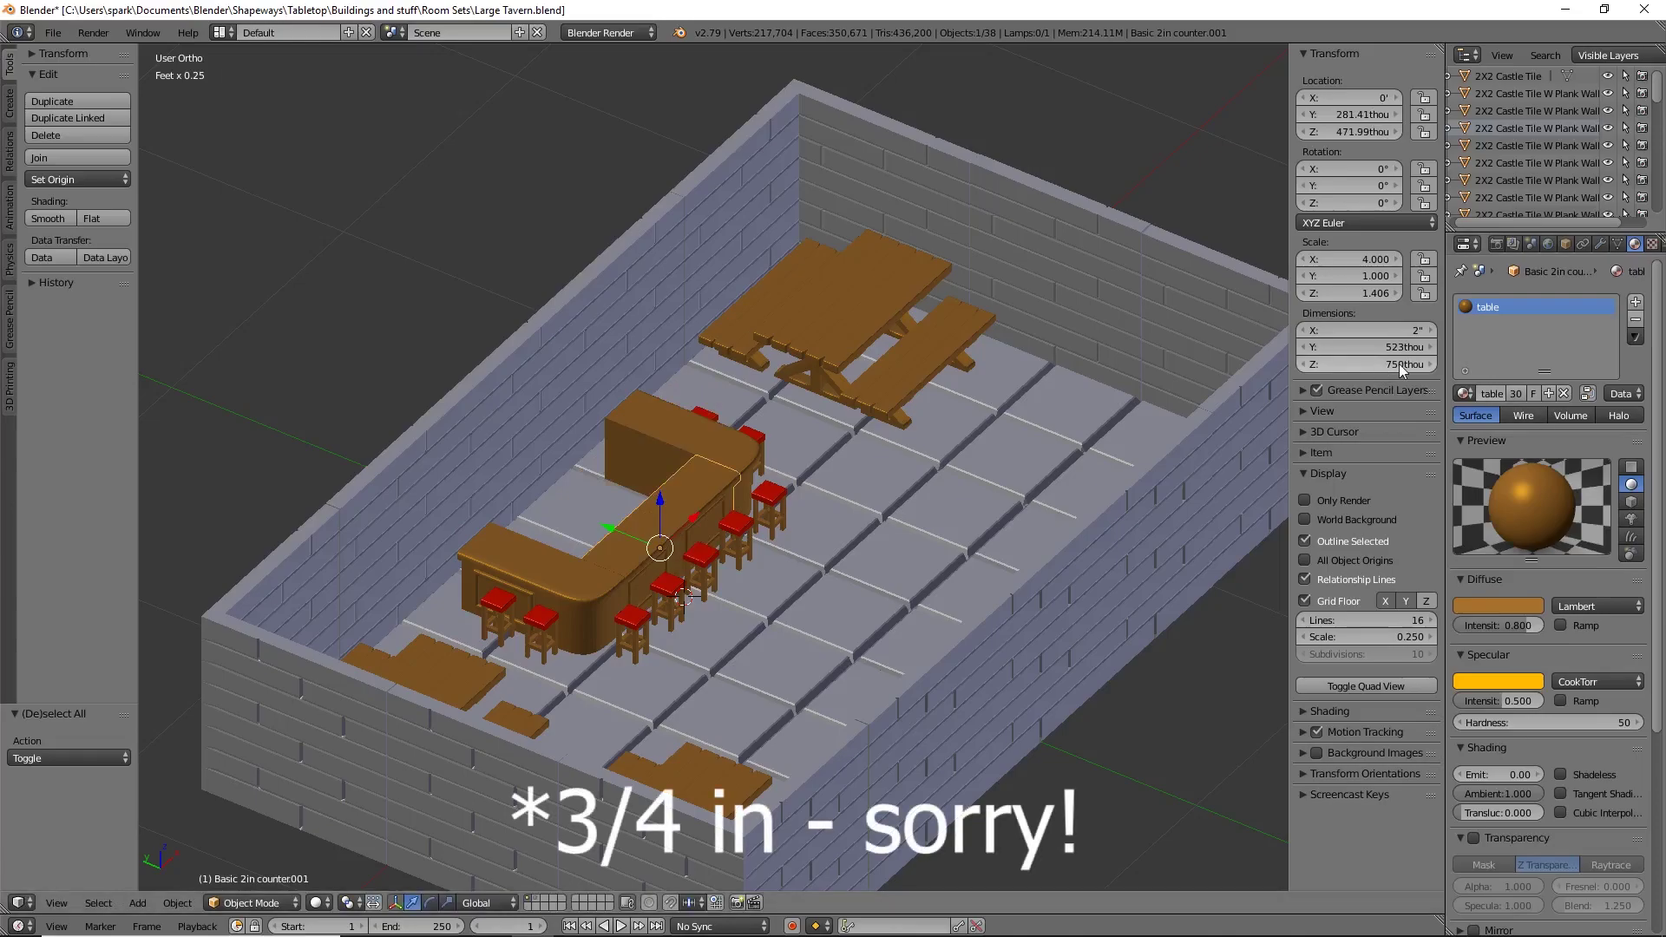
right_click(665, 597)
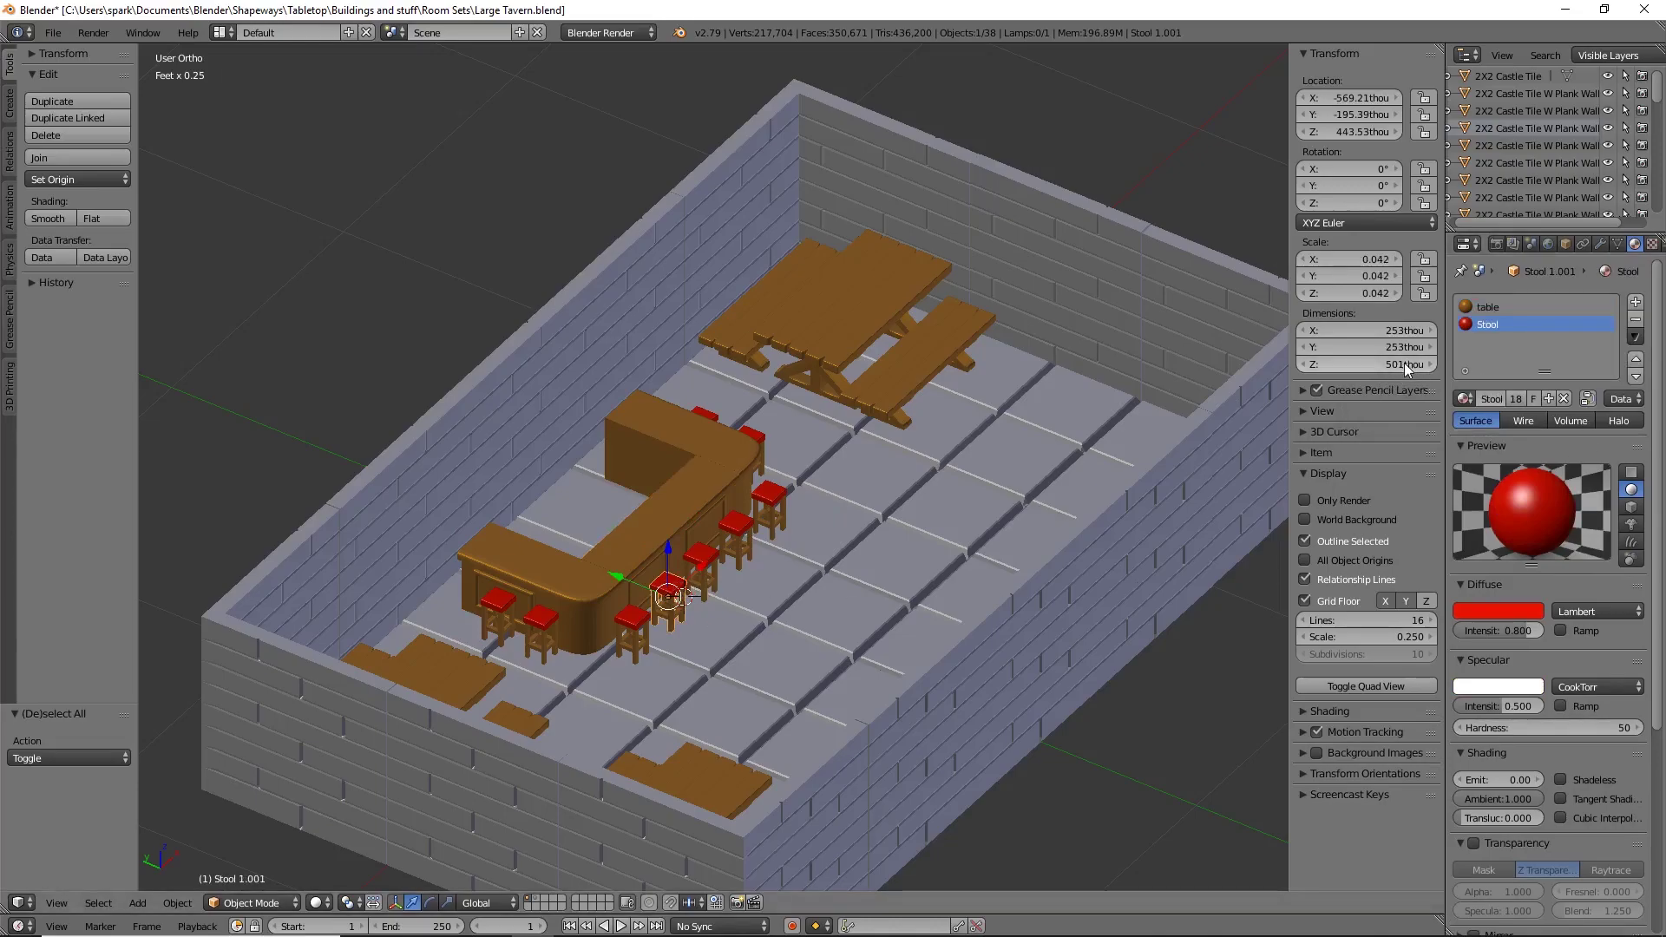
Step: Examine the layout of the bar, stools and trestle tables in the tavern room from above and several angles
mouse_move(637, 691)
middle_down()
mouse_move(798, 591)
mouse_move(634, 513)
mouse_move(738, 494)
mouse_move(736, 516)
mouse_move(856, 321)
middle_up()
scroll(733, 516, up, 3)
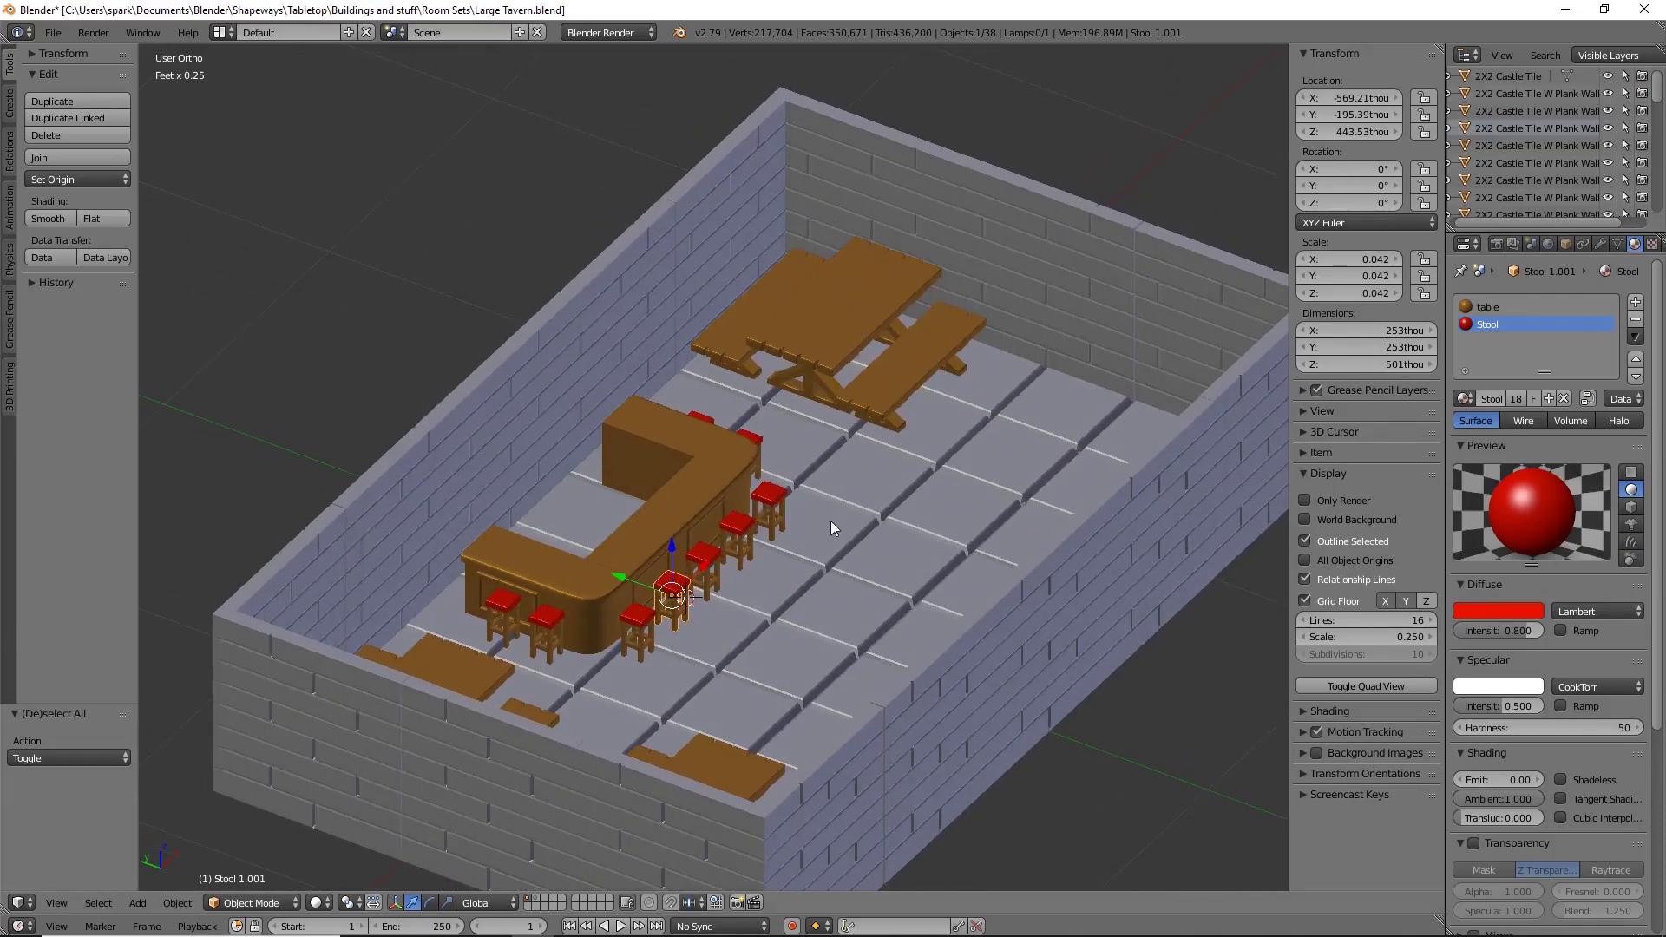
middle_drag(811, 390, 1060, 543)
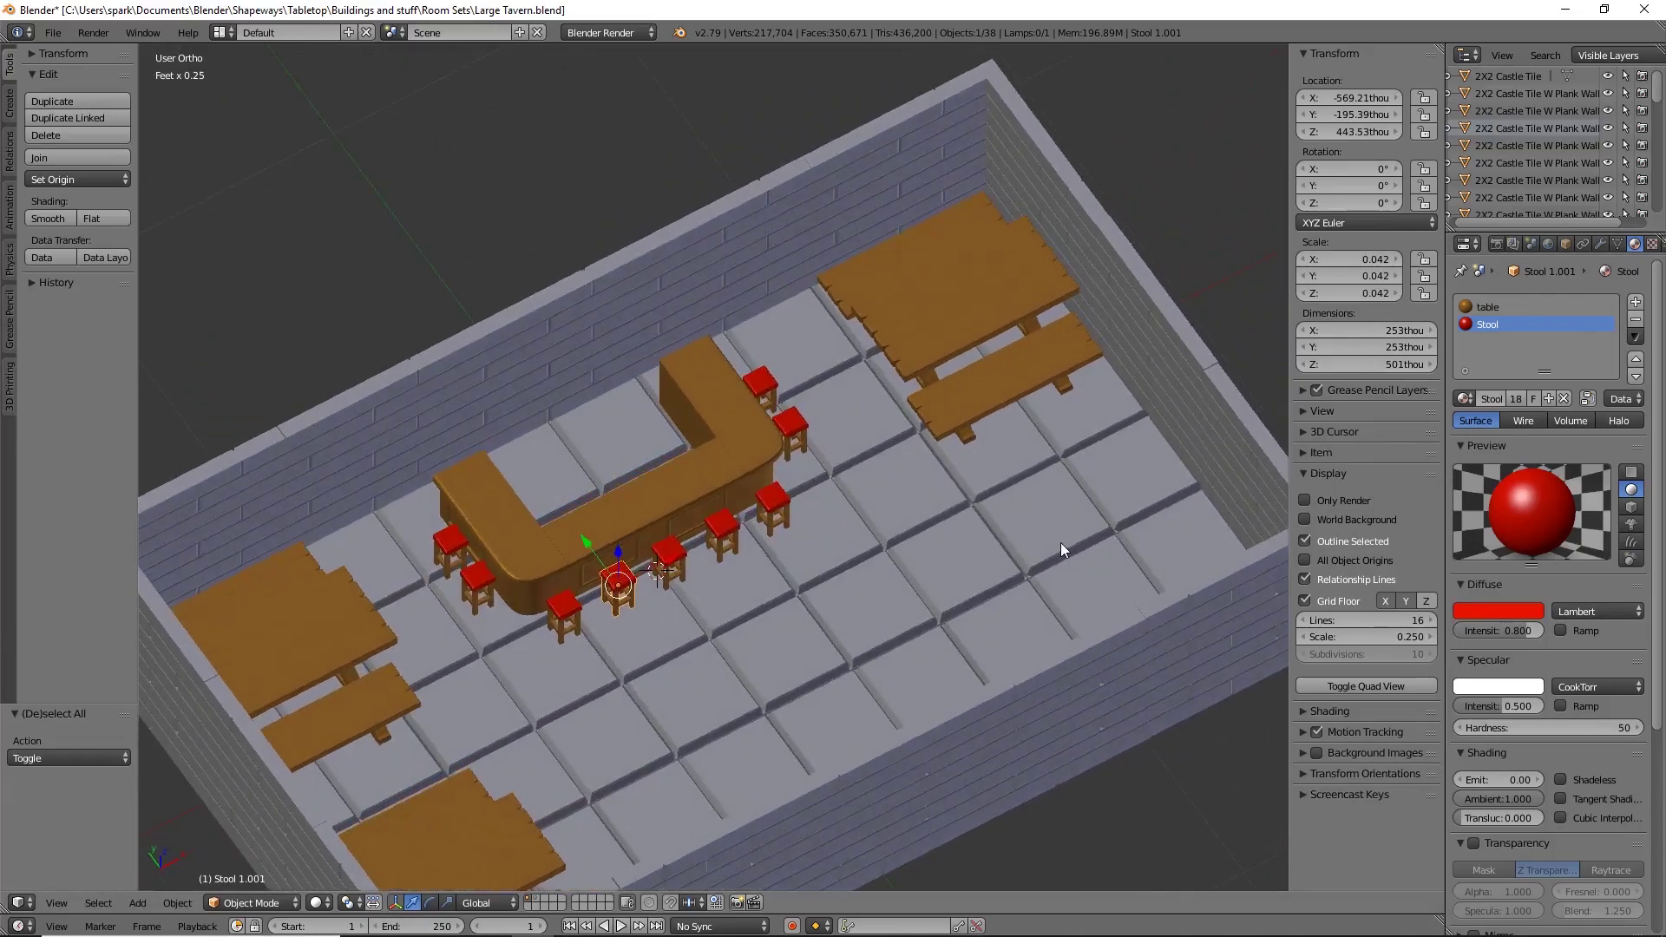
scroll(1050, 550, up, 2)
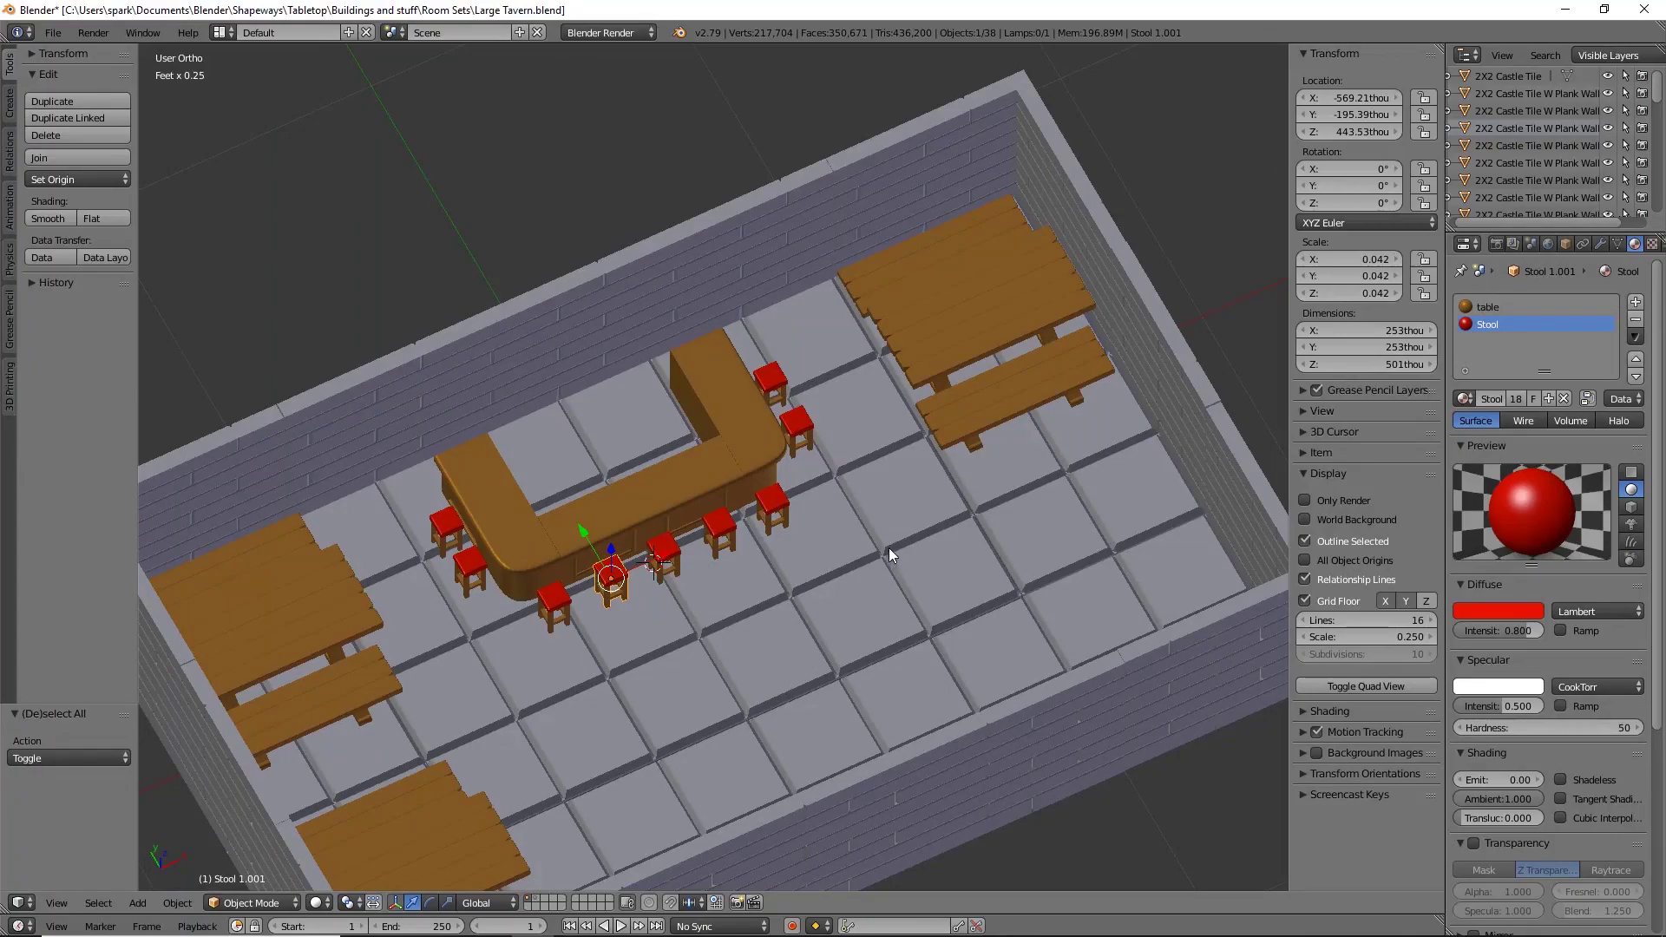
key(KP_7)
middle_drag(901, 618, 1107, 427)
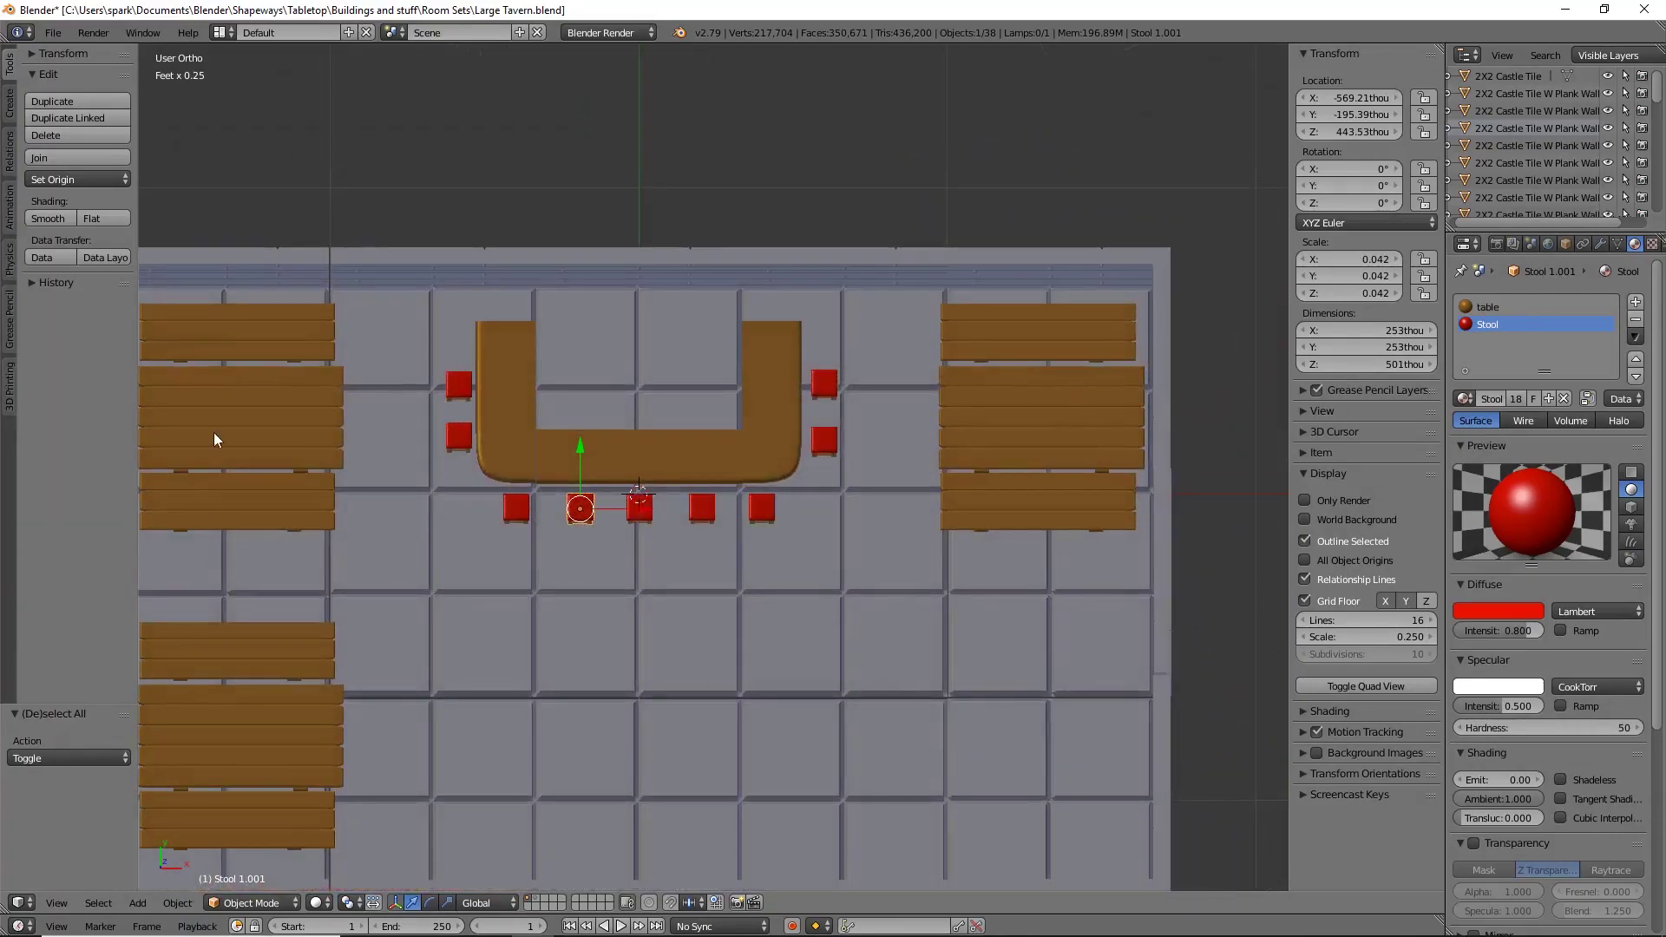
shift+middle_drag(575, 743, 774, 637)
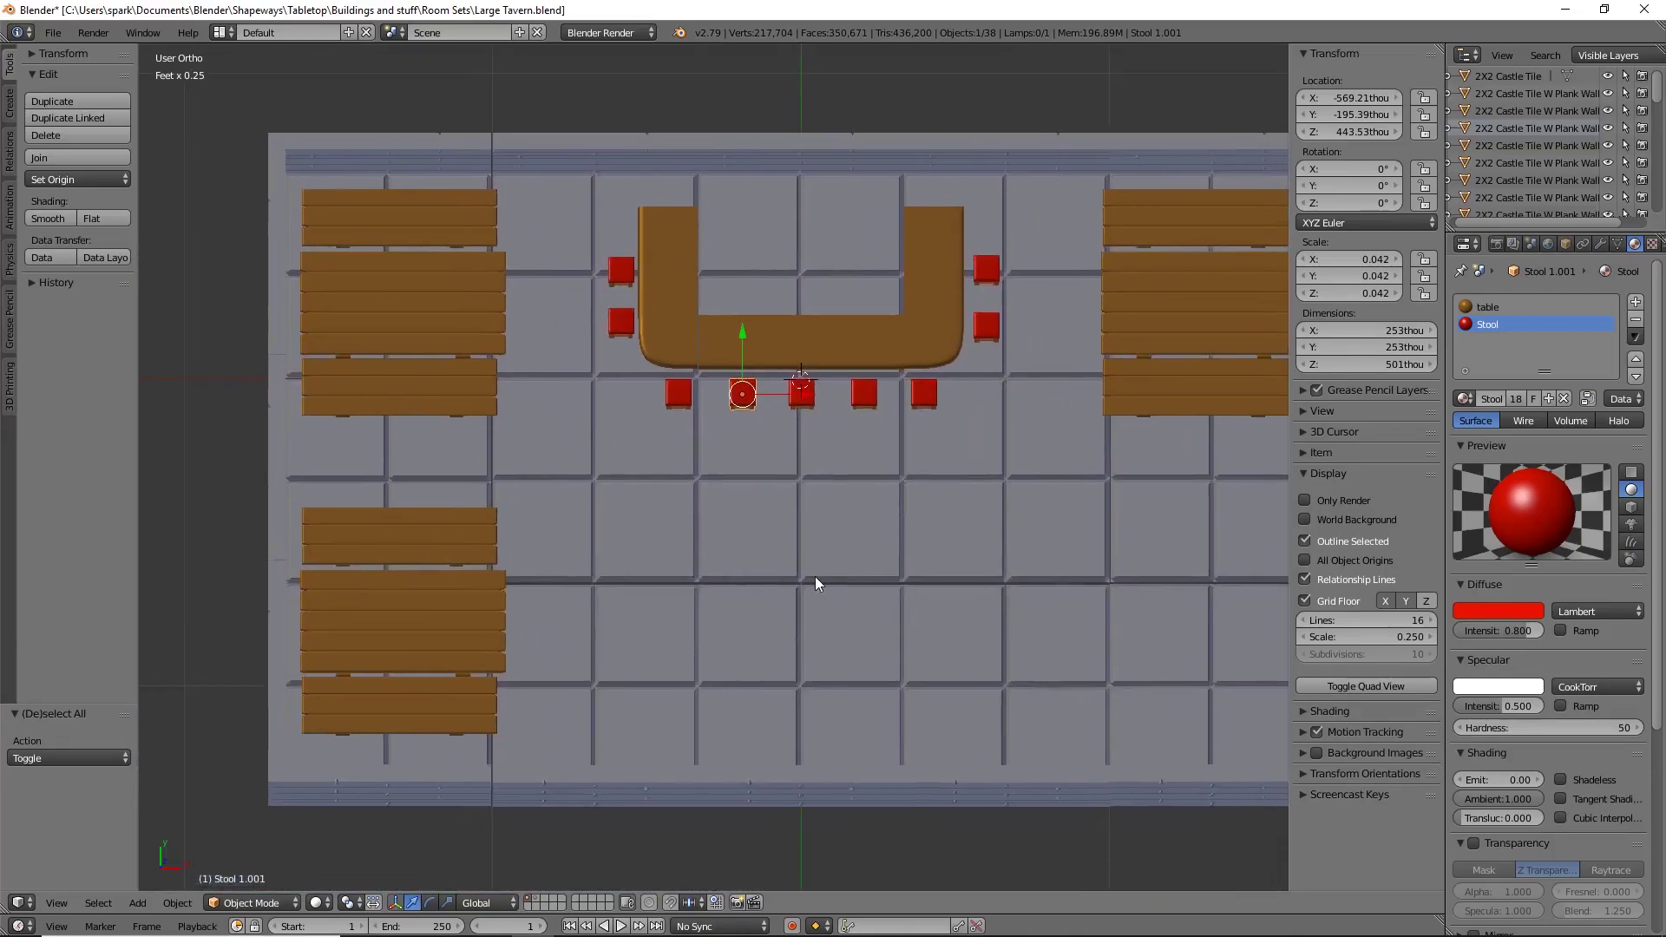
middle_drag(841, 613, 859, 539)
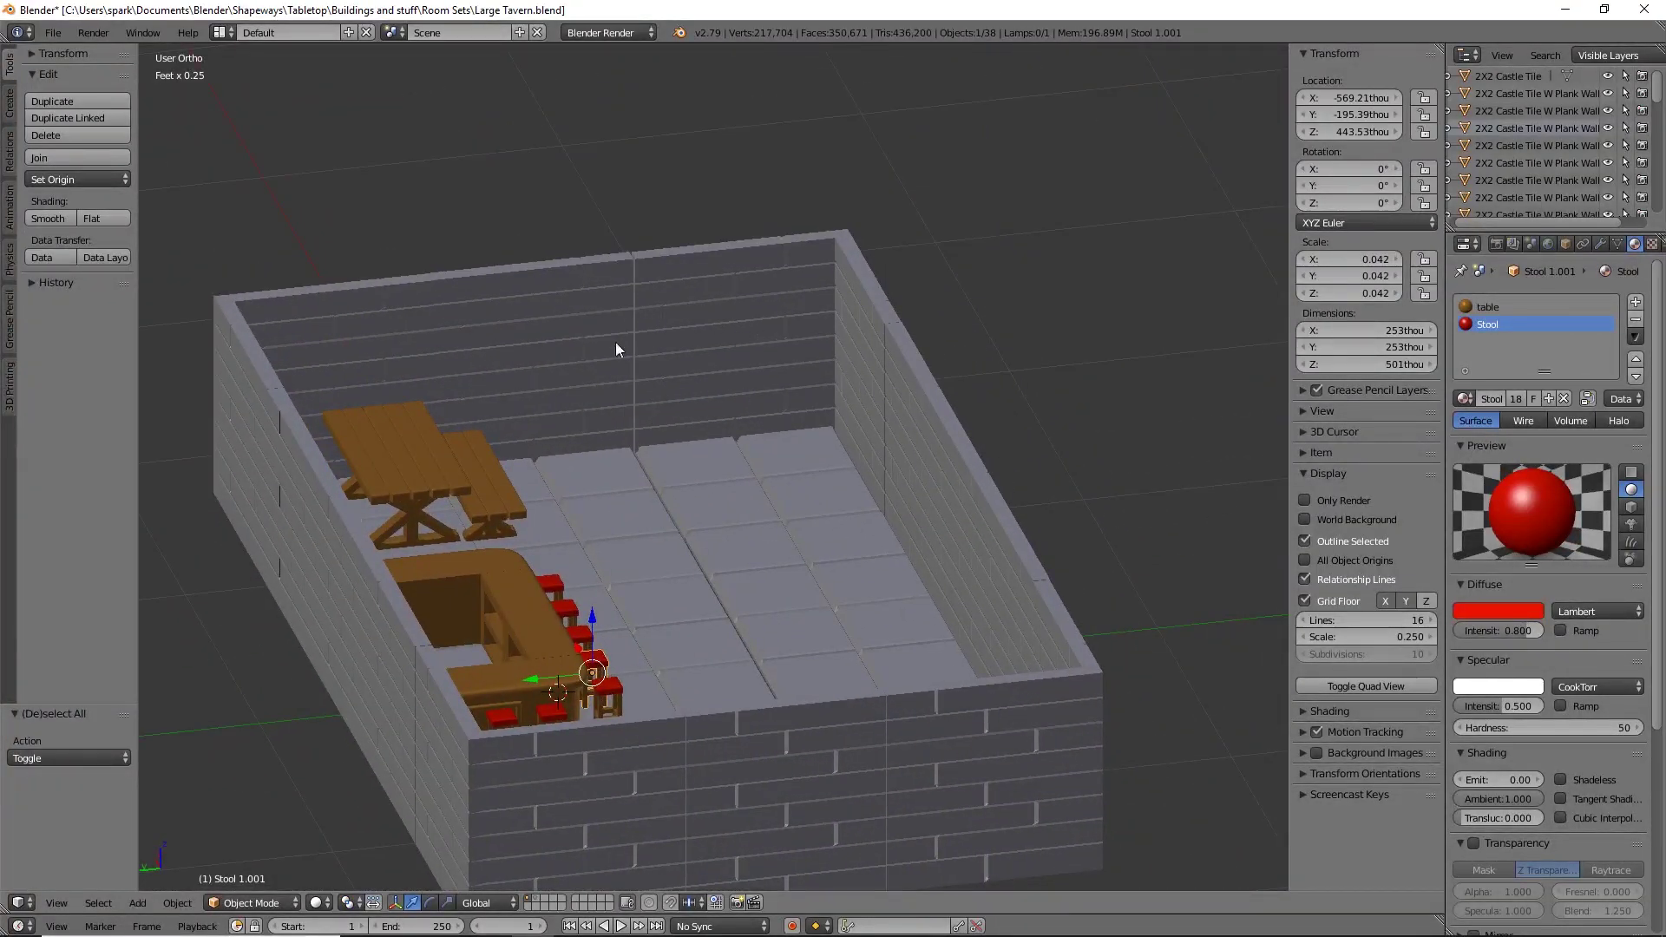
middle_drag(973, 492, 953, 520)
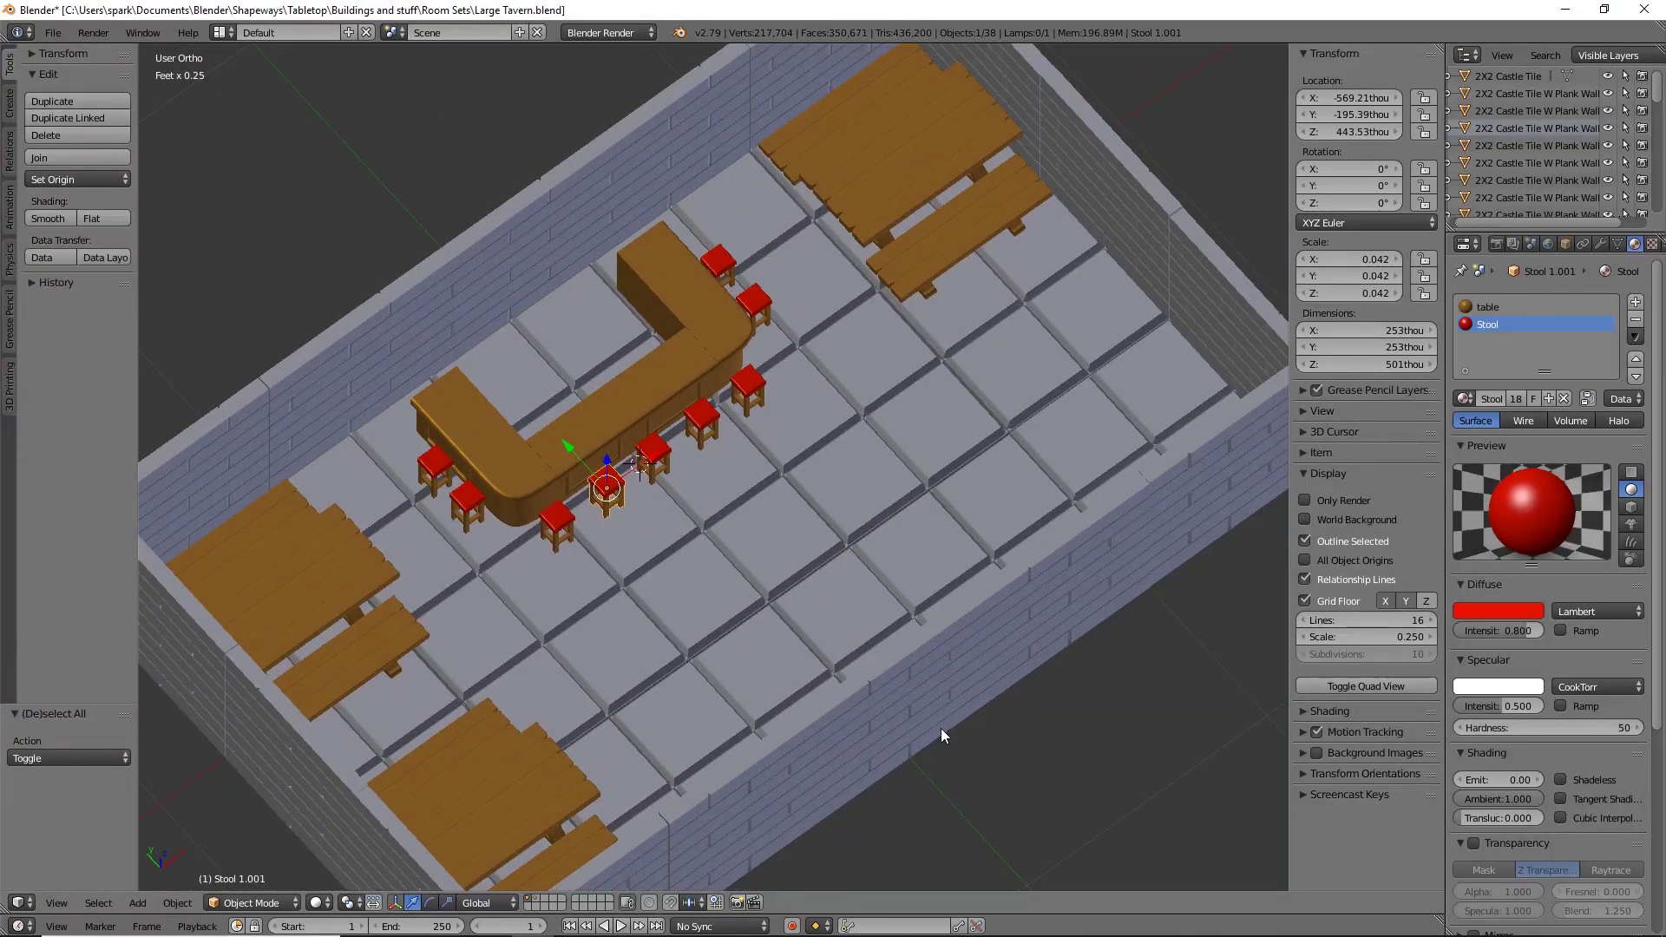
Step: Switch to an empty layer and add a mesh circle at the origin
click(546, 902)
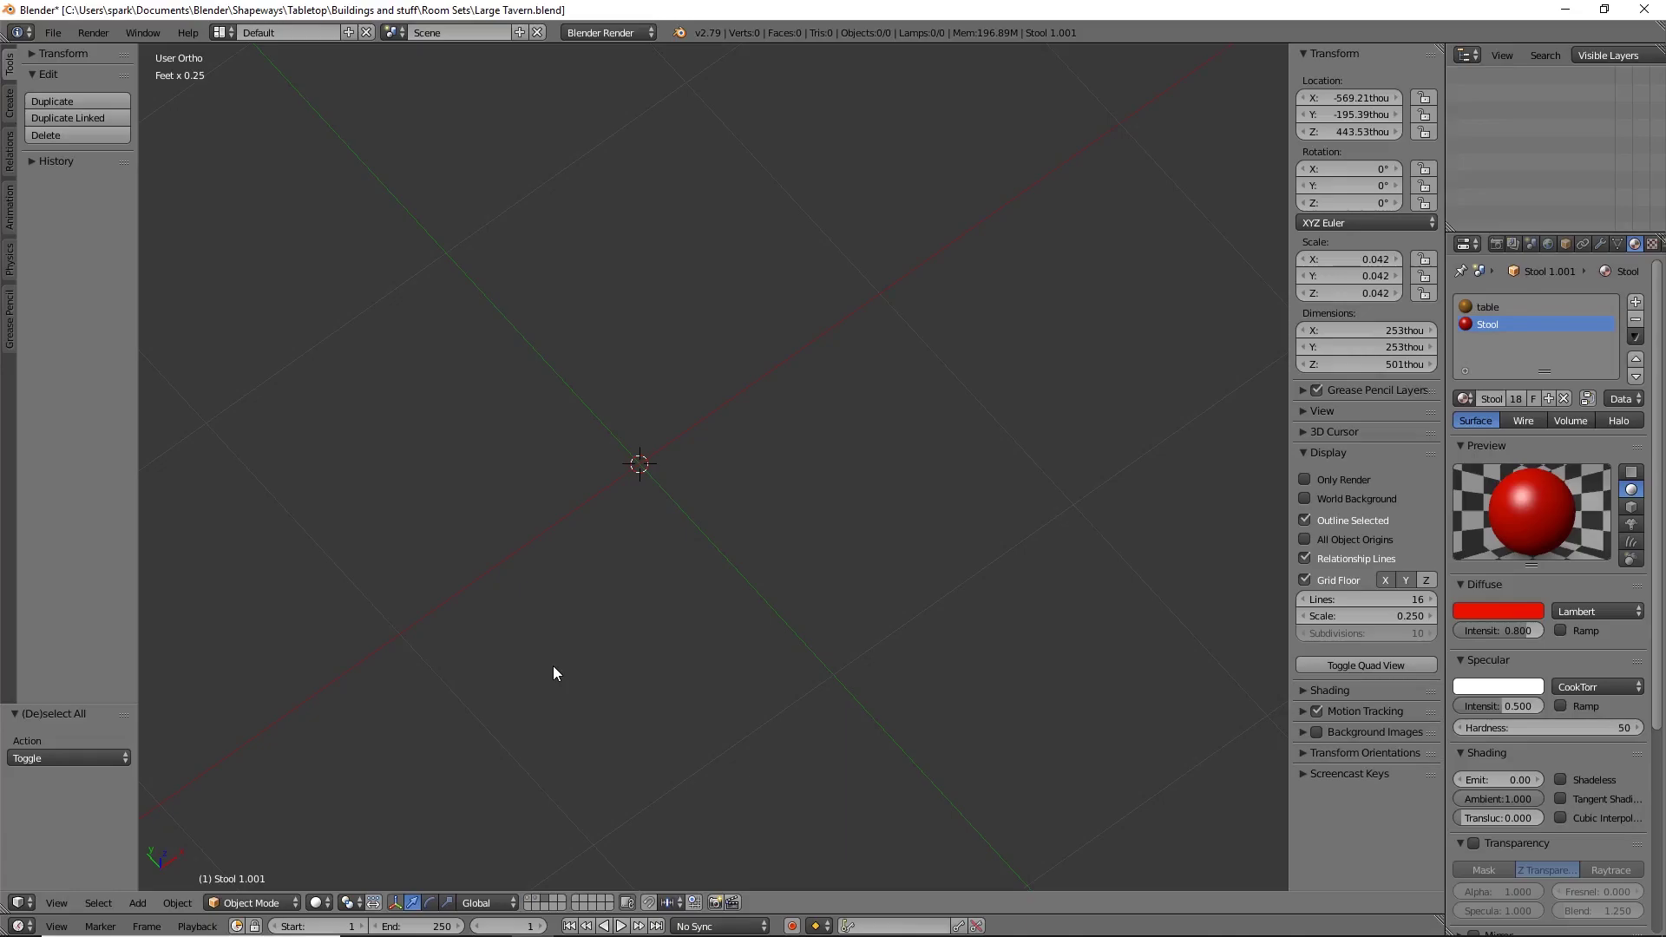
key(shift+a)
mouse_move(540, 566)
key(shift+a)
mouse_move(504, 657)
mouse_move(471, 564)
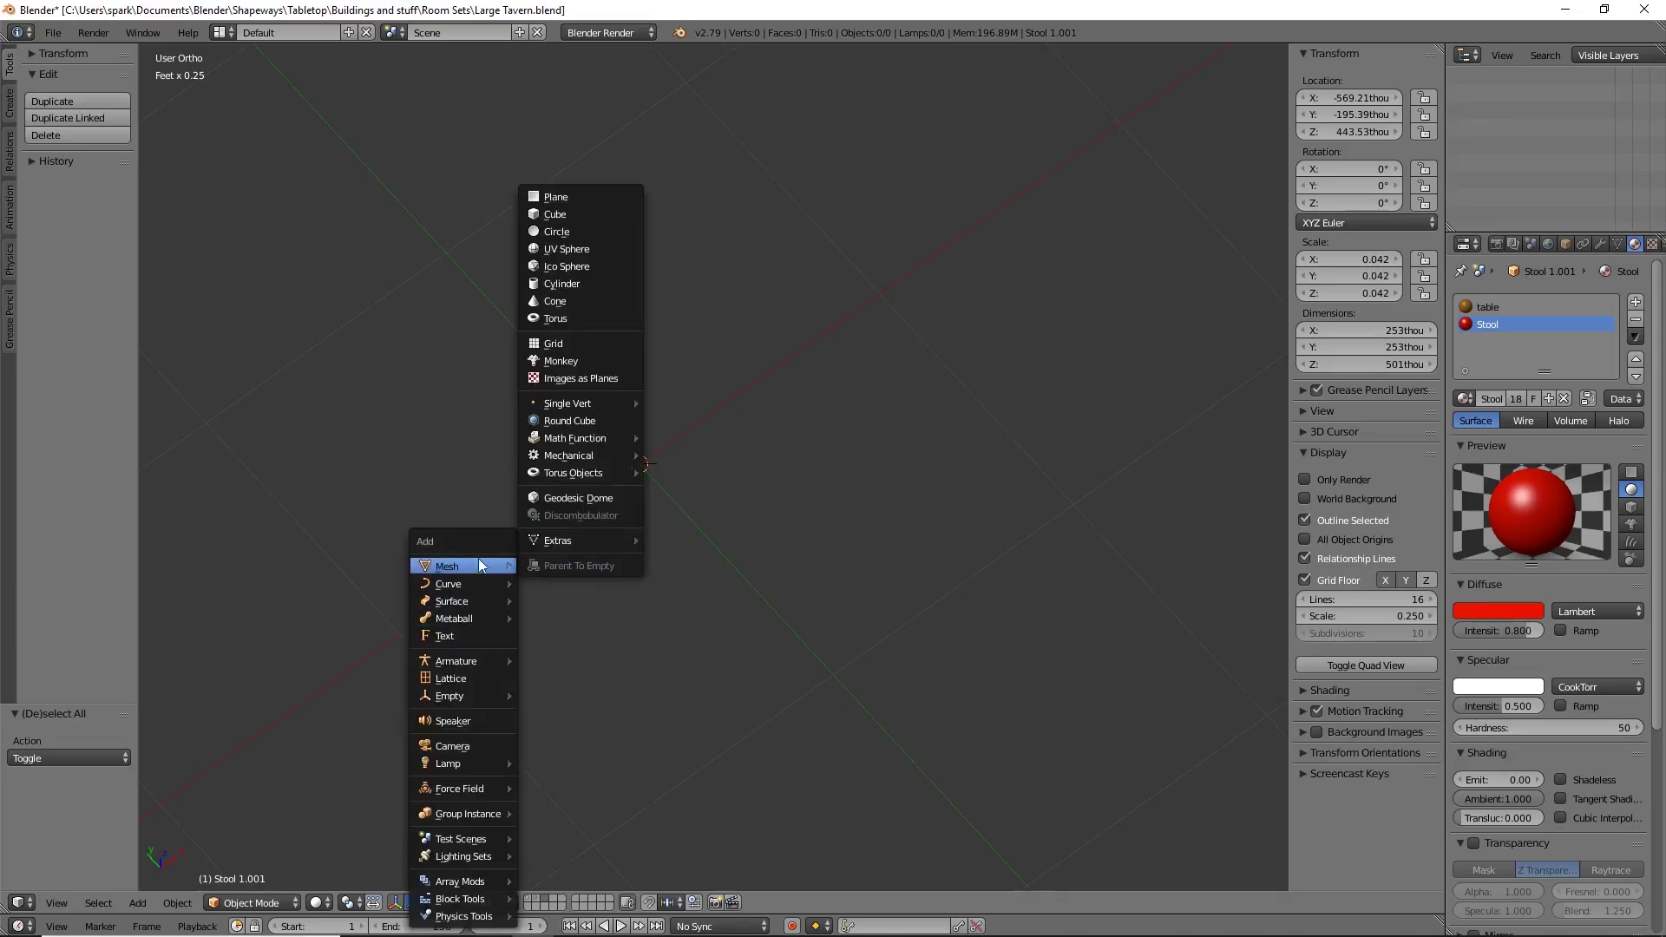
click(556, 231)
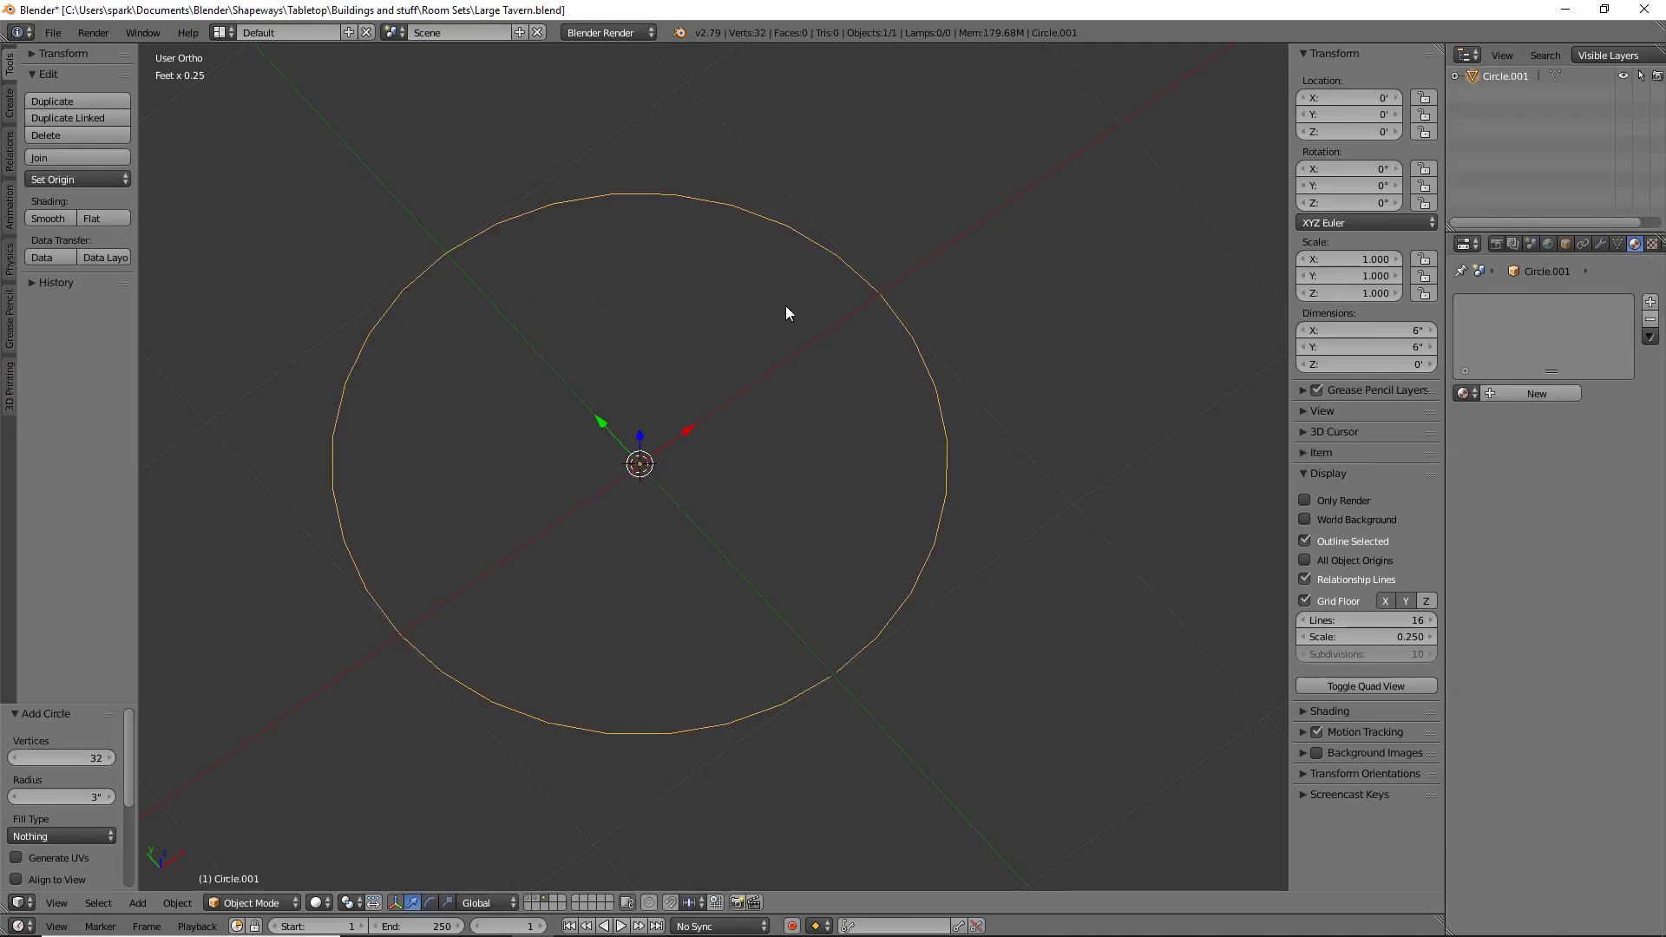
Step: Set the new circle's radius to 0.5 inch and its vertex count to 12
click(77, 795)
text(.5")
key(Return)
key(KP_7)
shift+middle_drag(889, 305, 850, 590)
scroll(850, 590, up, 2)
click(92, 756)
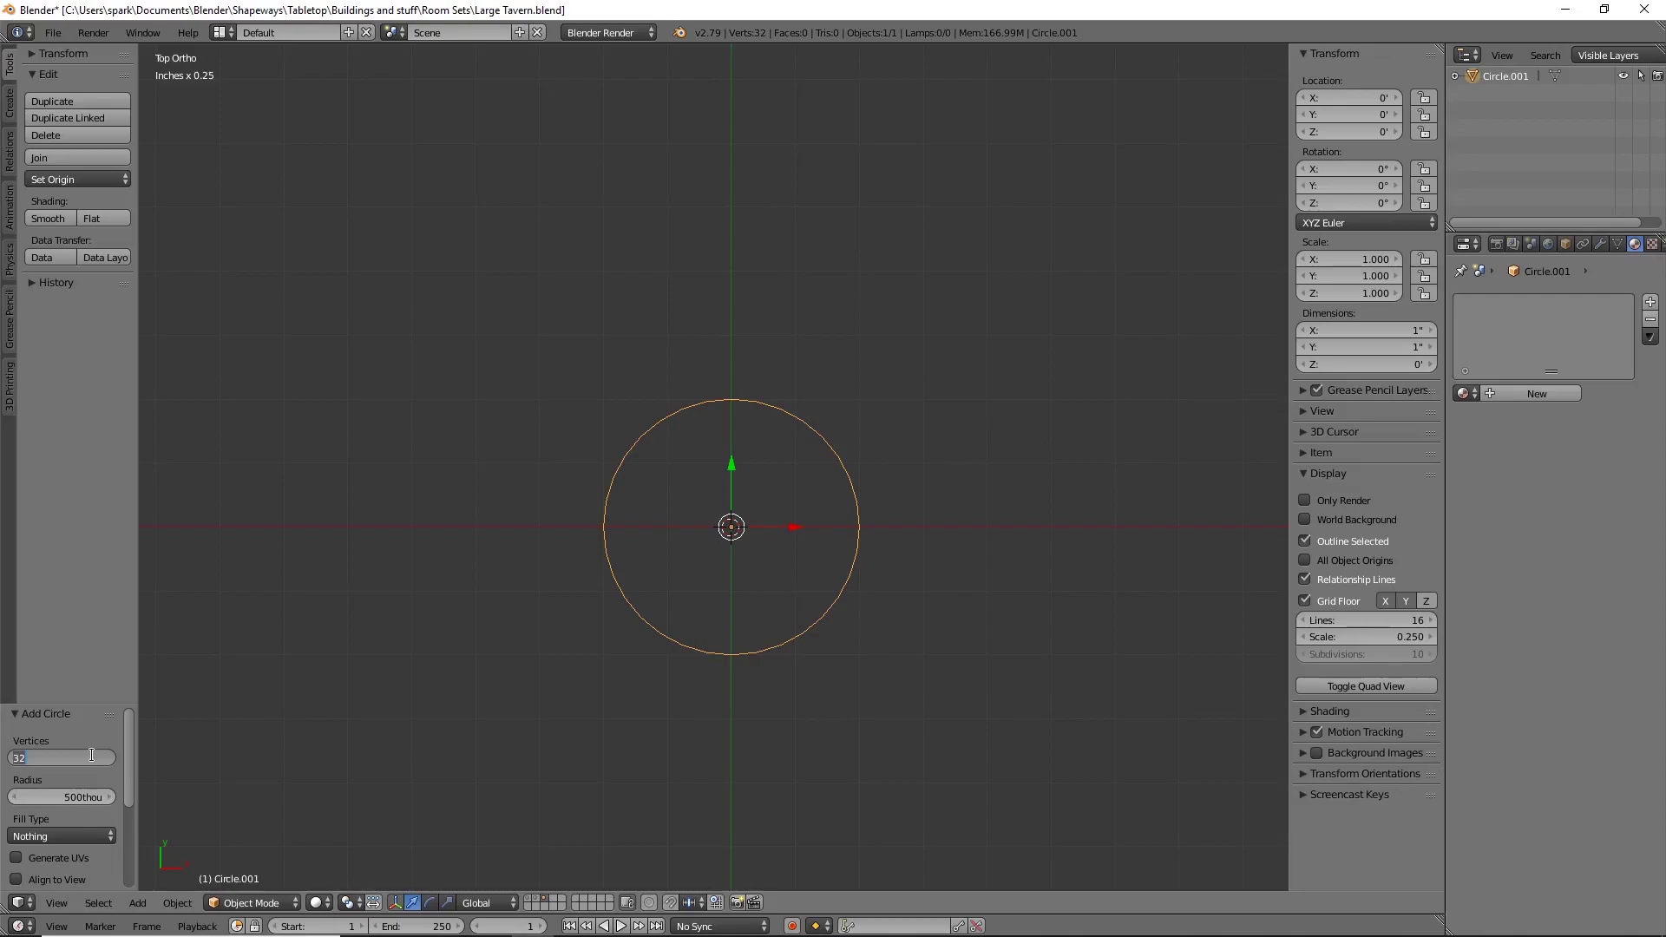
text(12)
key(Return)
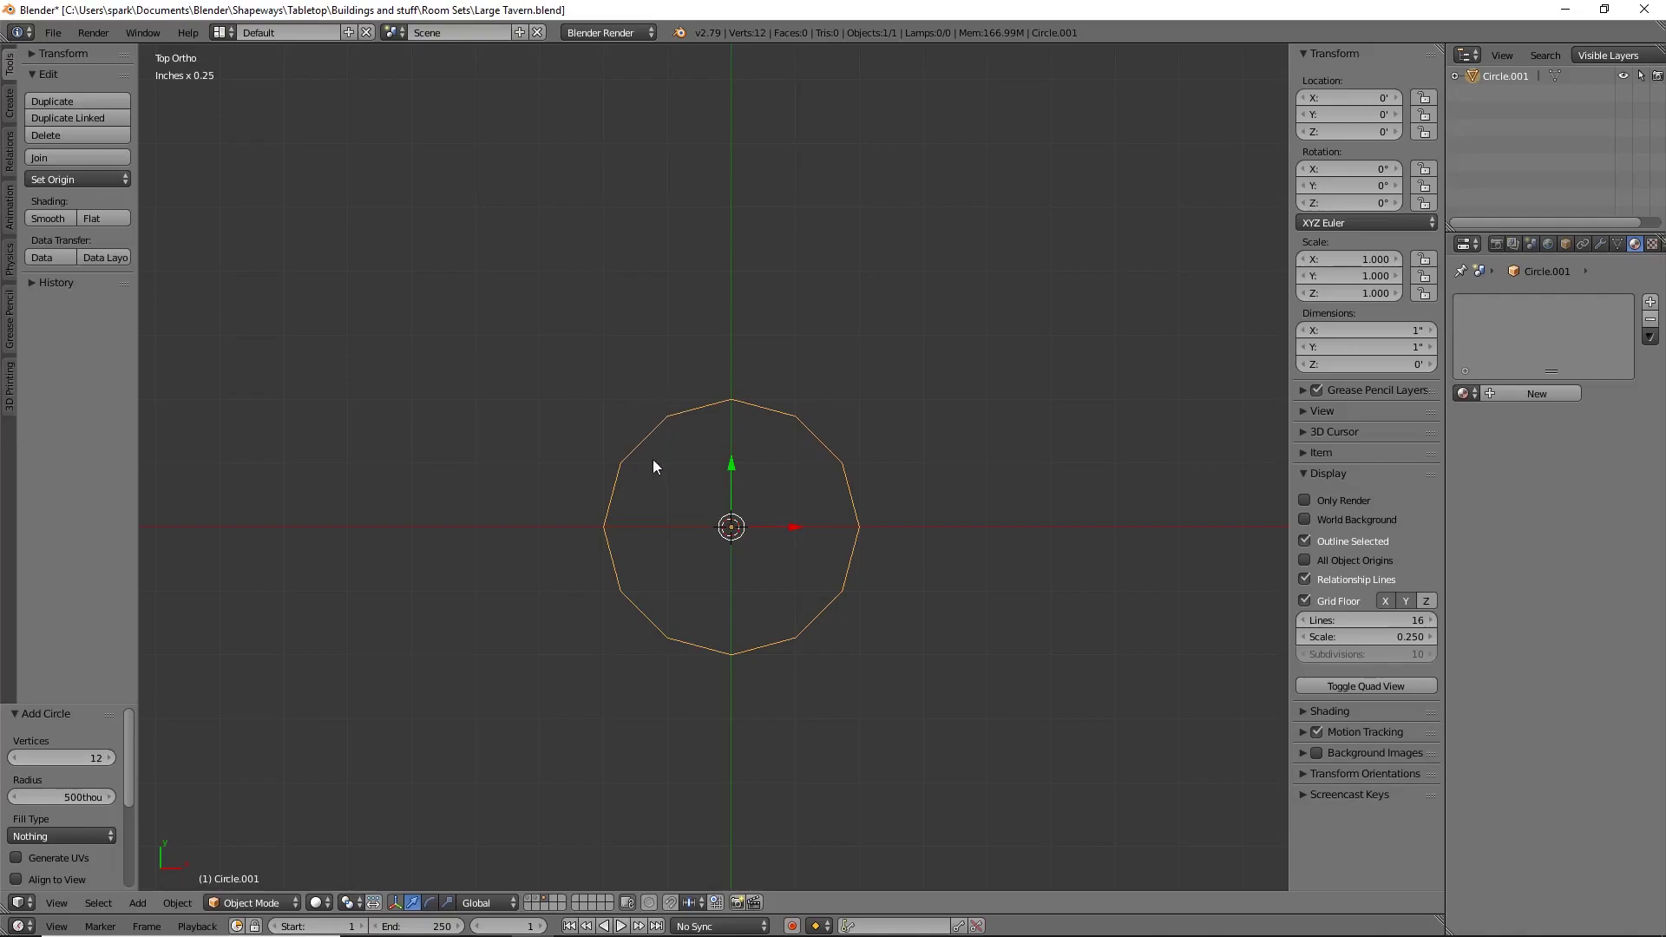
click(1597, 249)
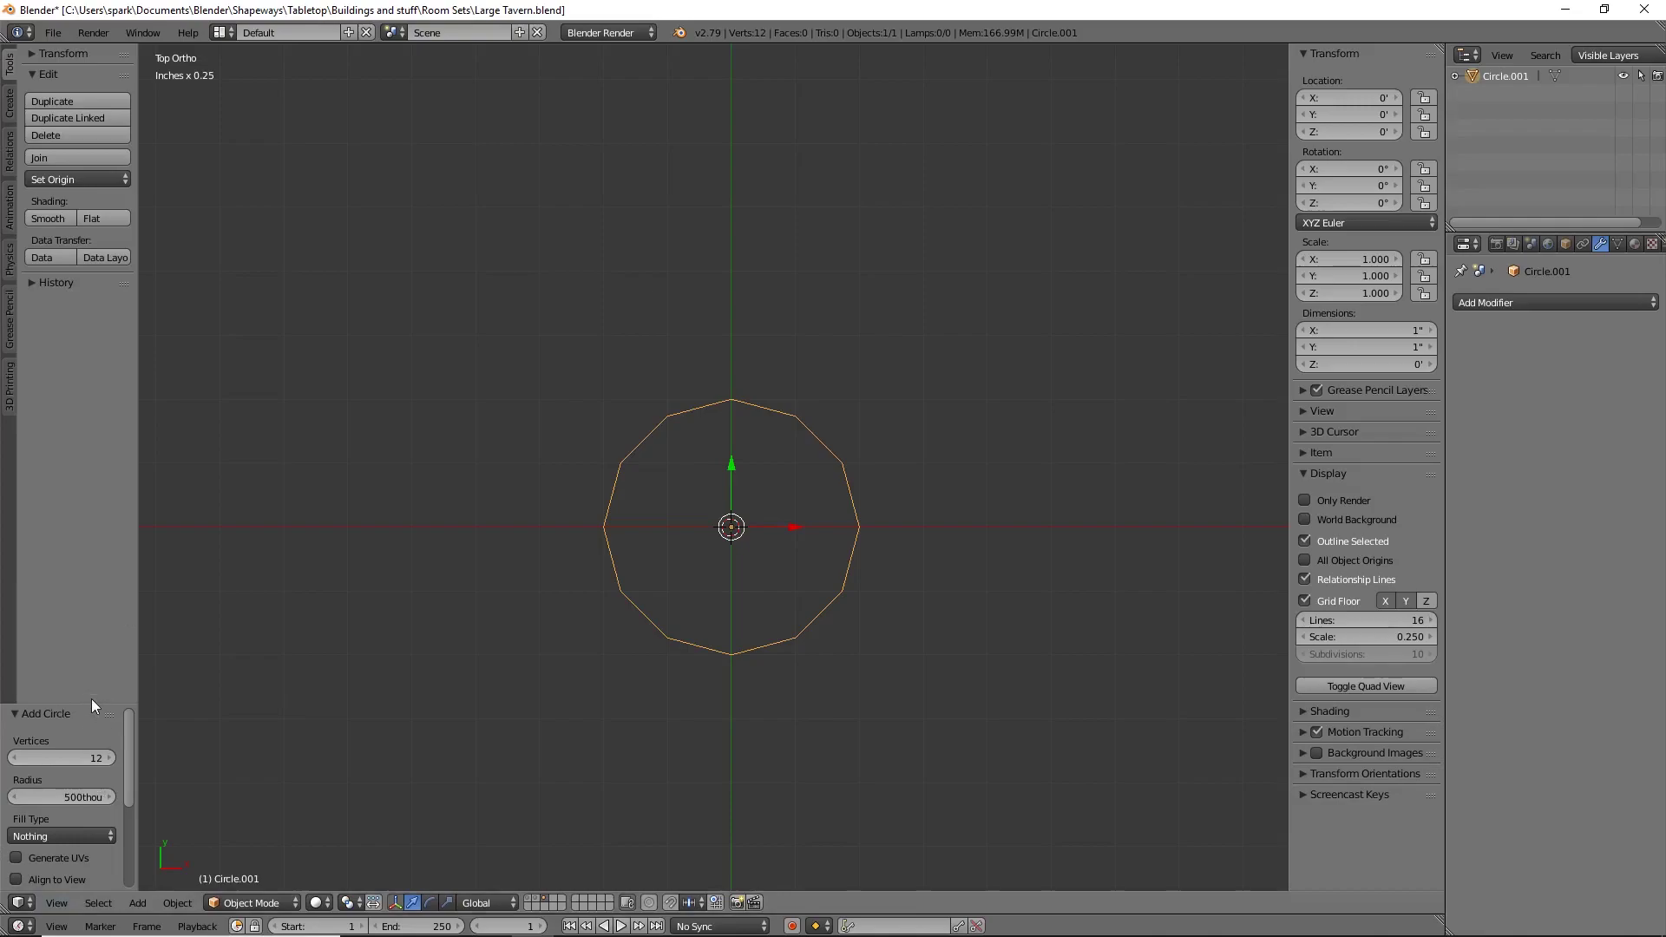
drag(91, 705, 92, 515)
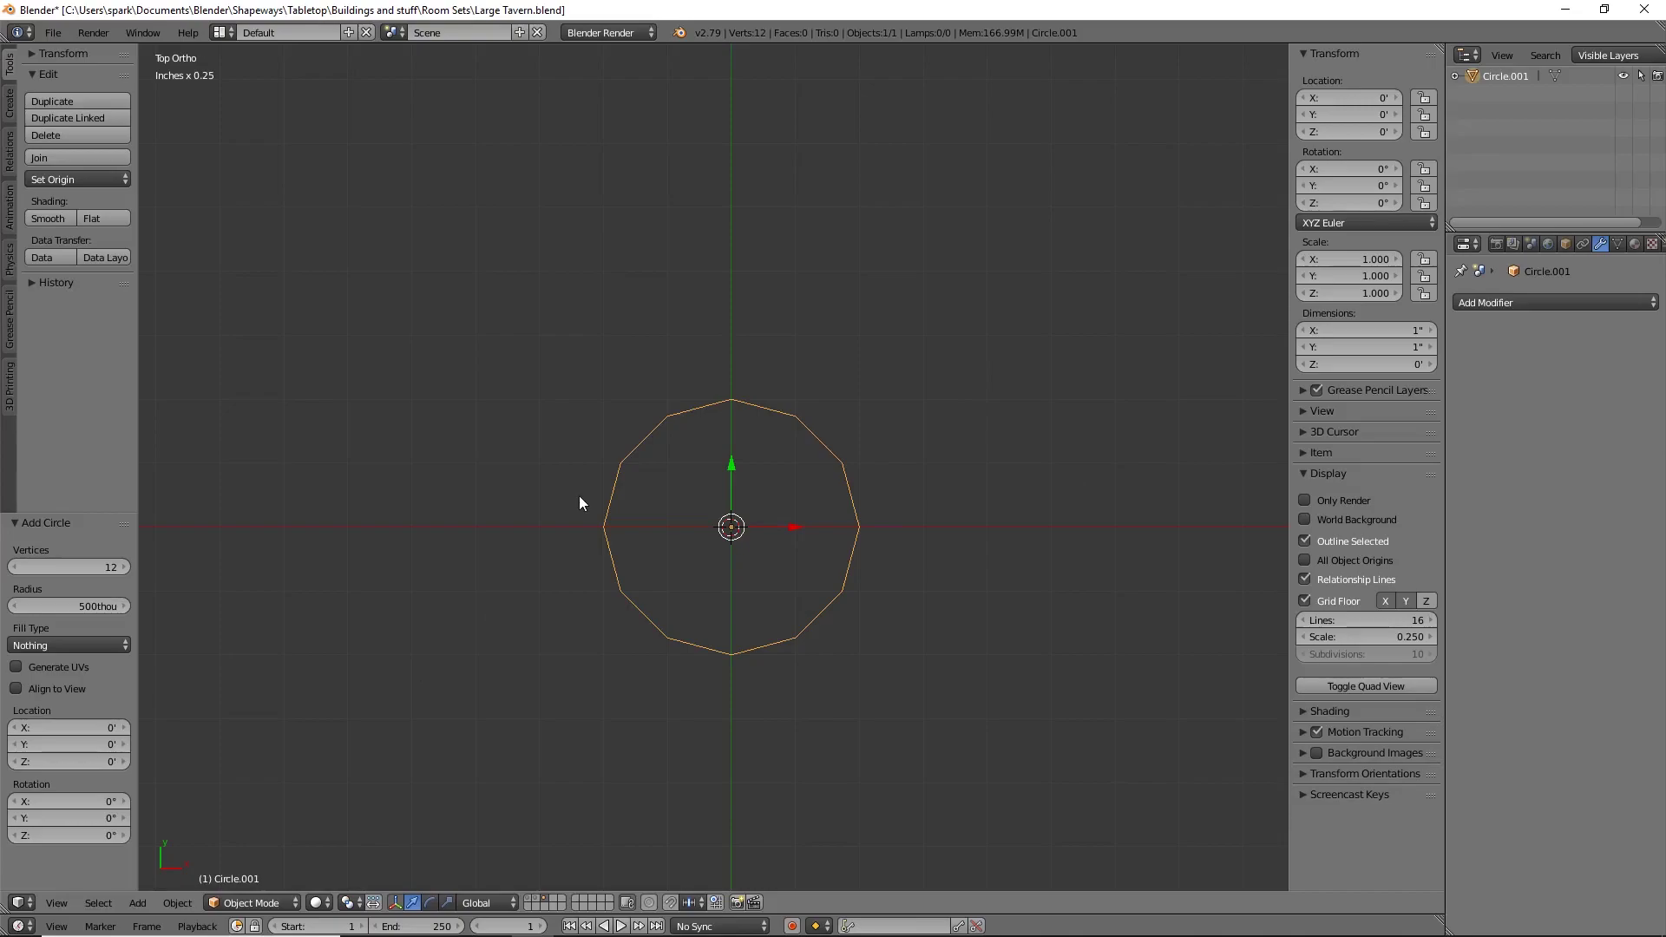
Step: Extrude the circle's outline straight down by about 88 thou to form the disc's side wall
key(KP_1)
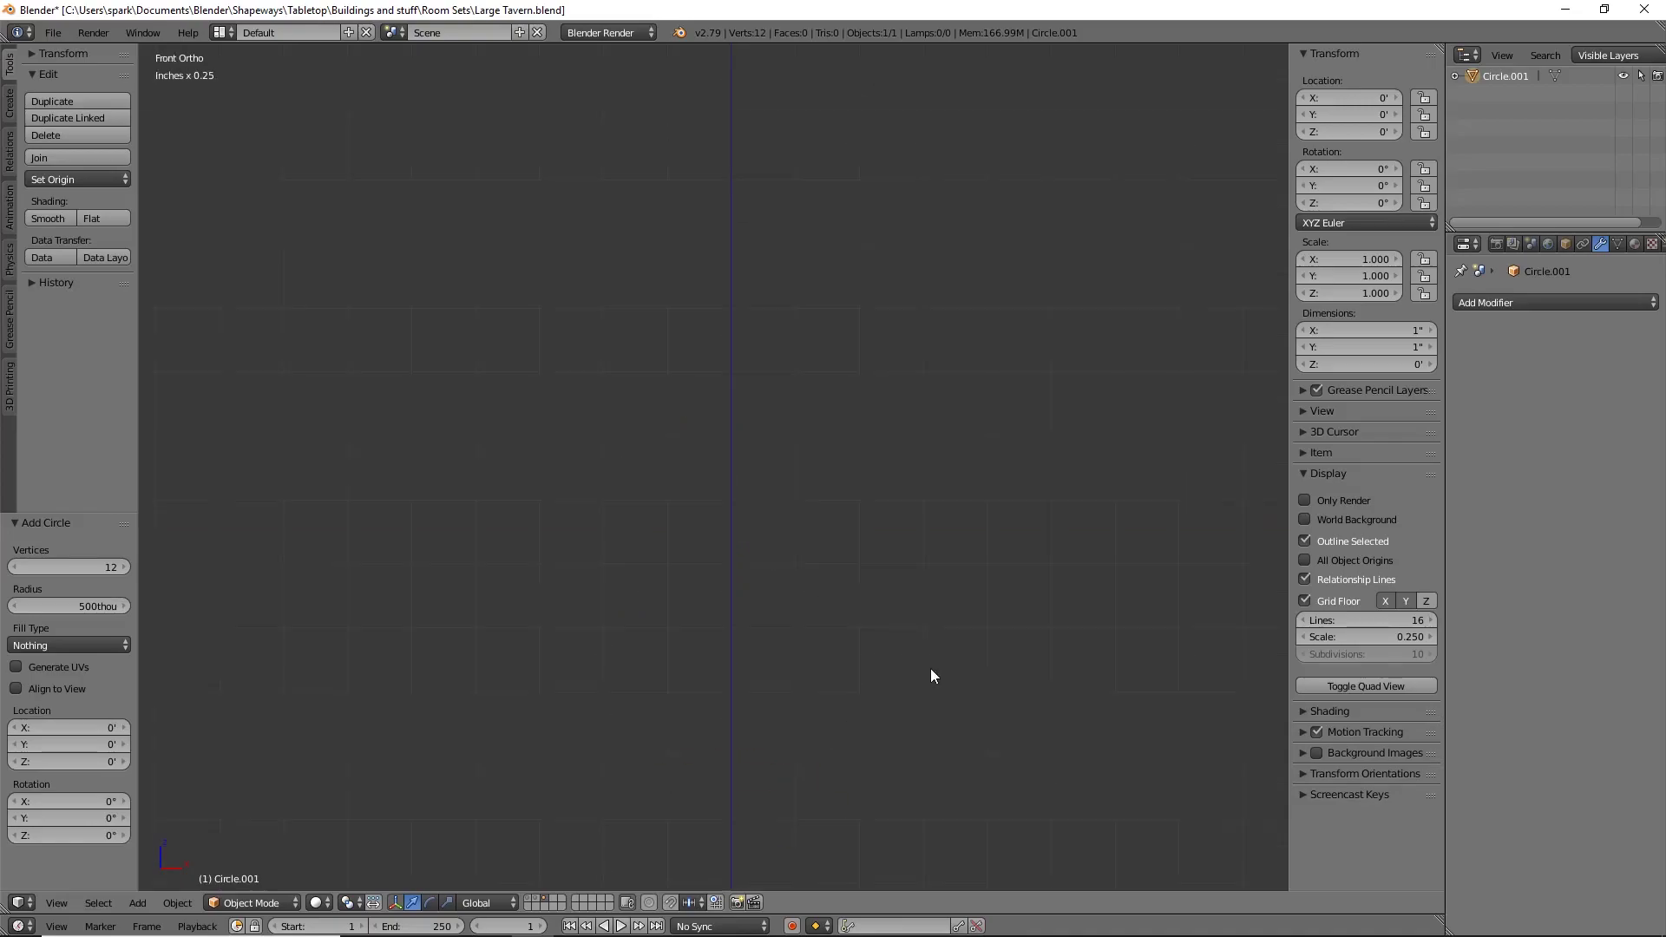
key(KP_Decimal)
shift+middle_drag(940, 668, 912, 508)
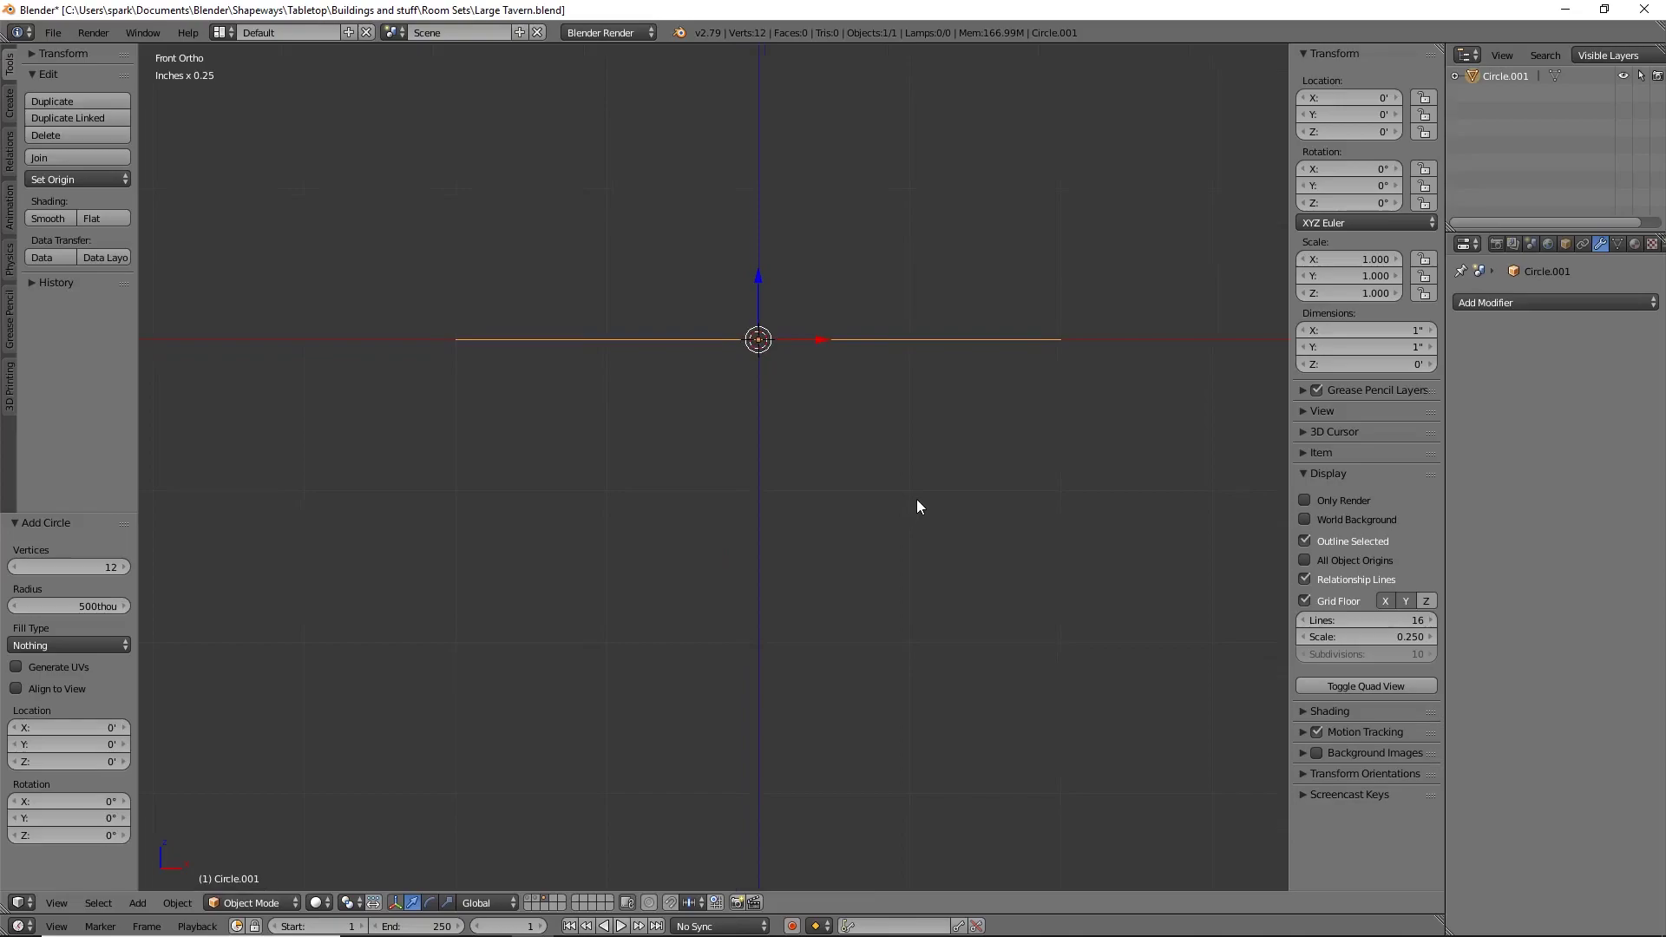
key(Tab)
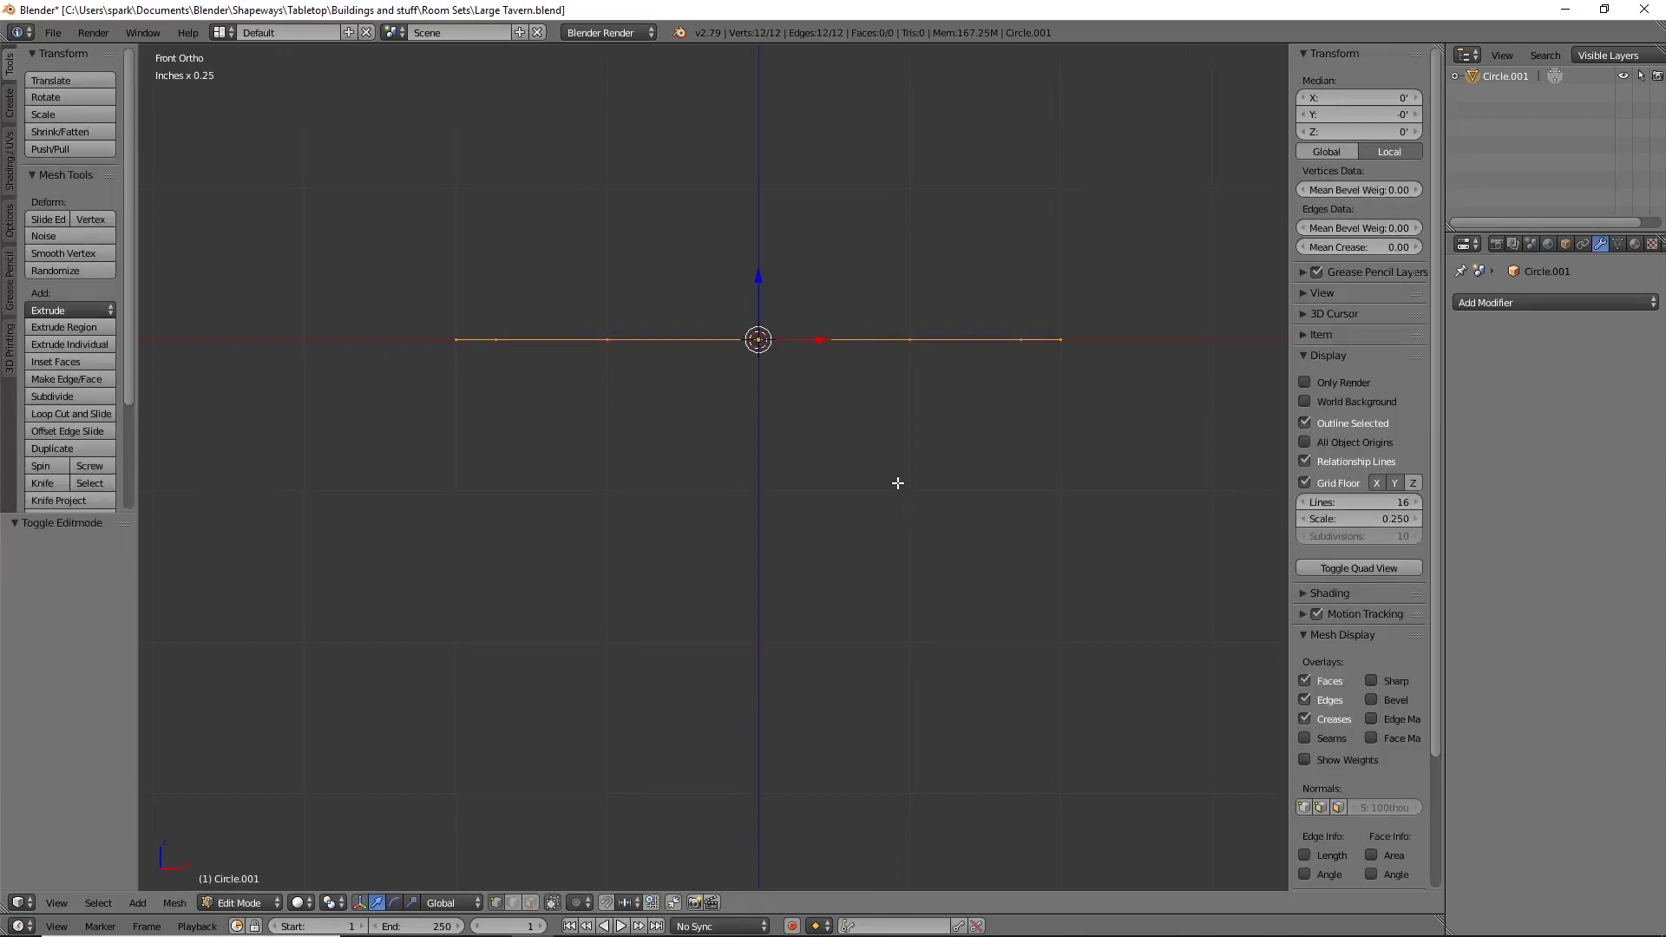
scroll(898, 483, up, 2)
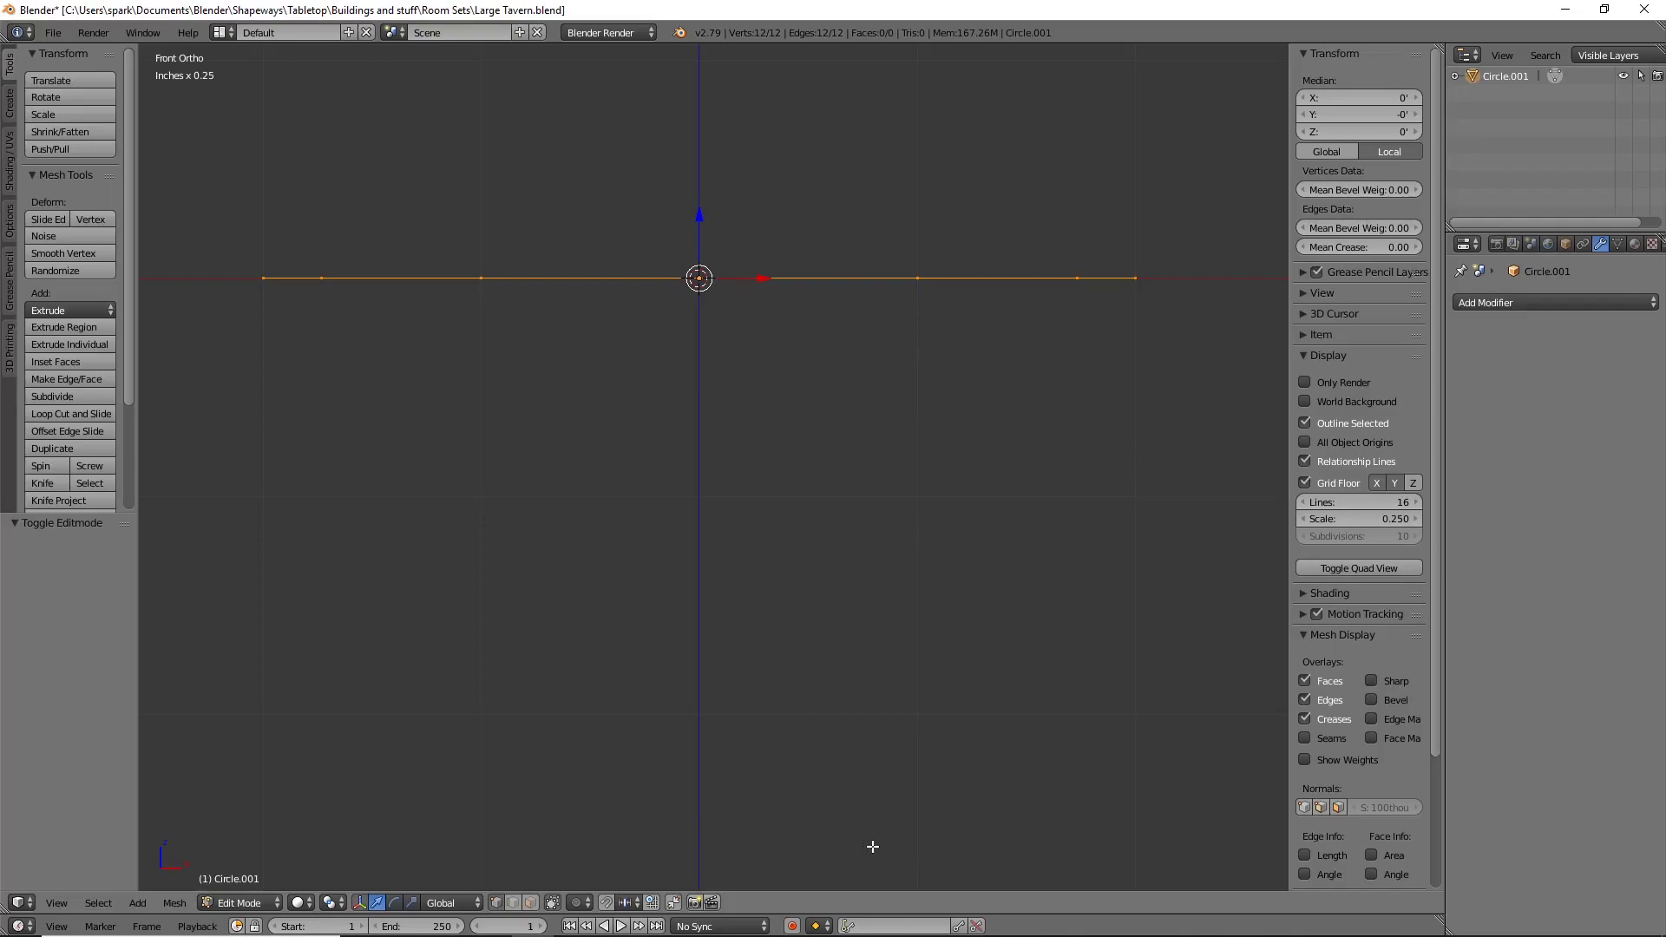
key(z)
scroll(809, 463, down, 3)
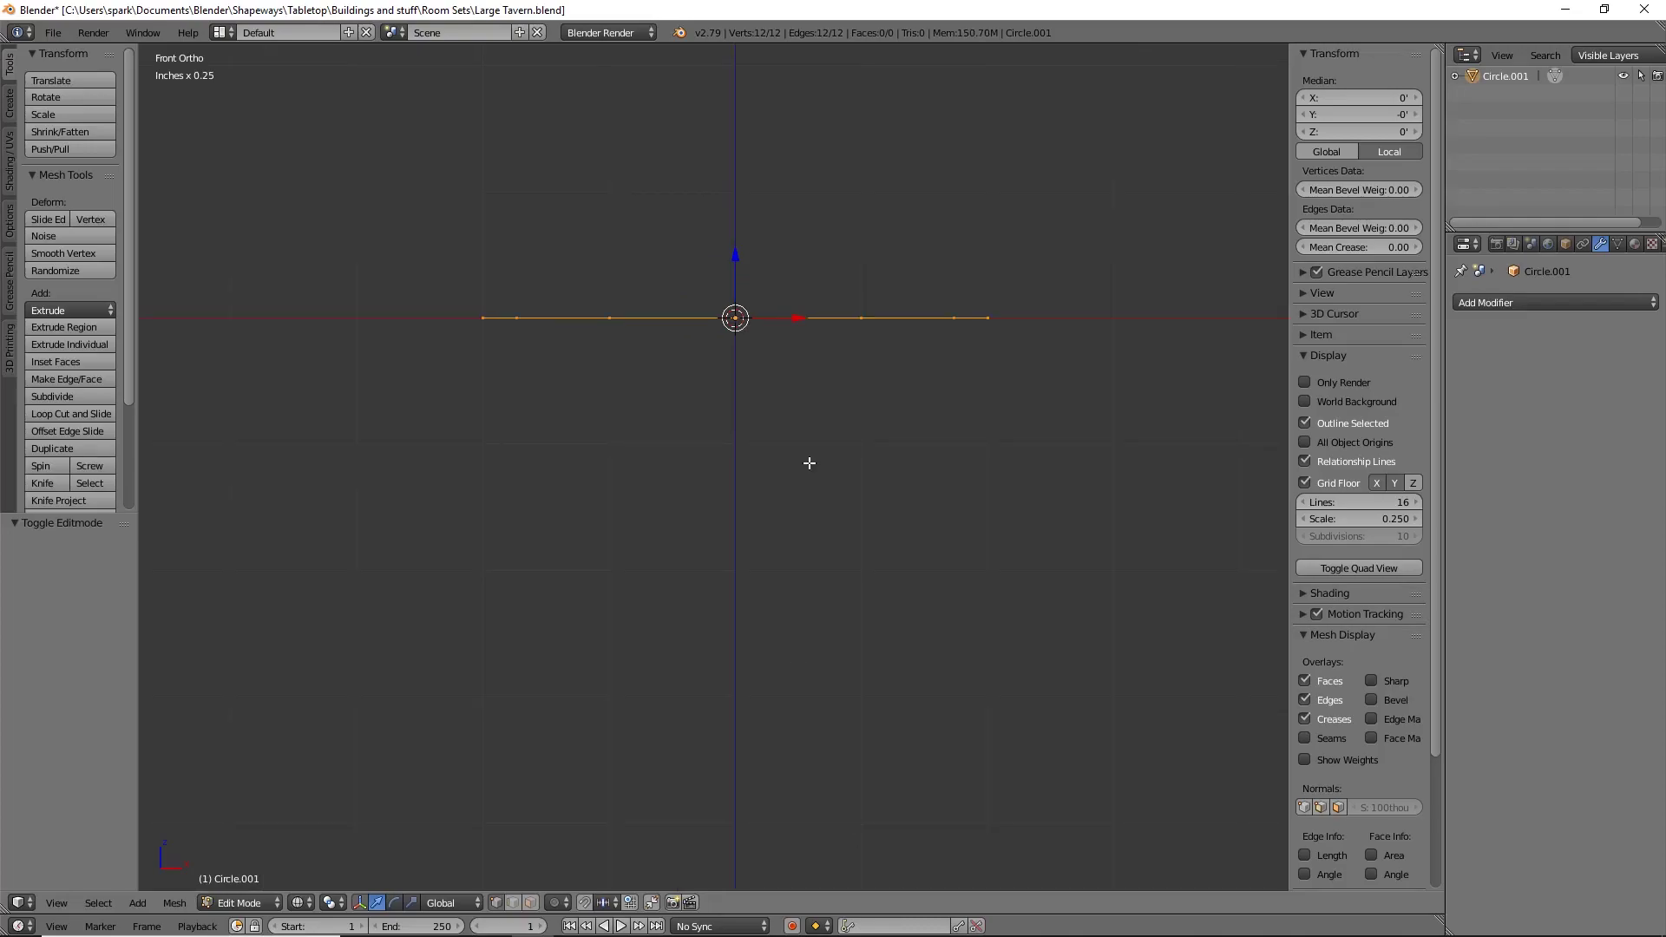
key(e)
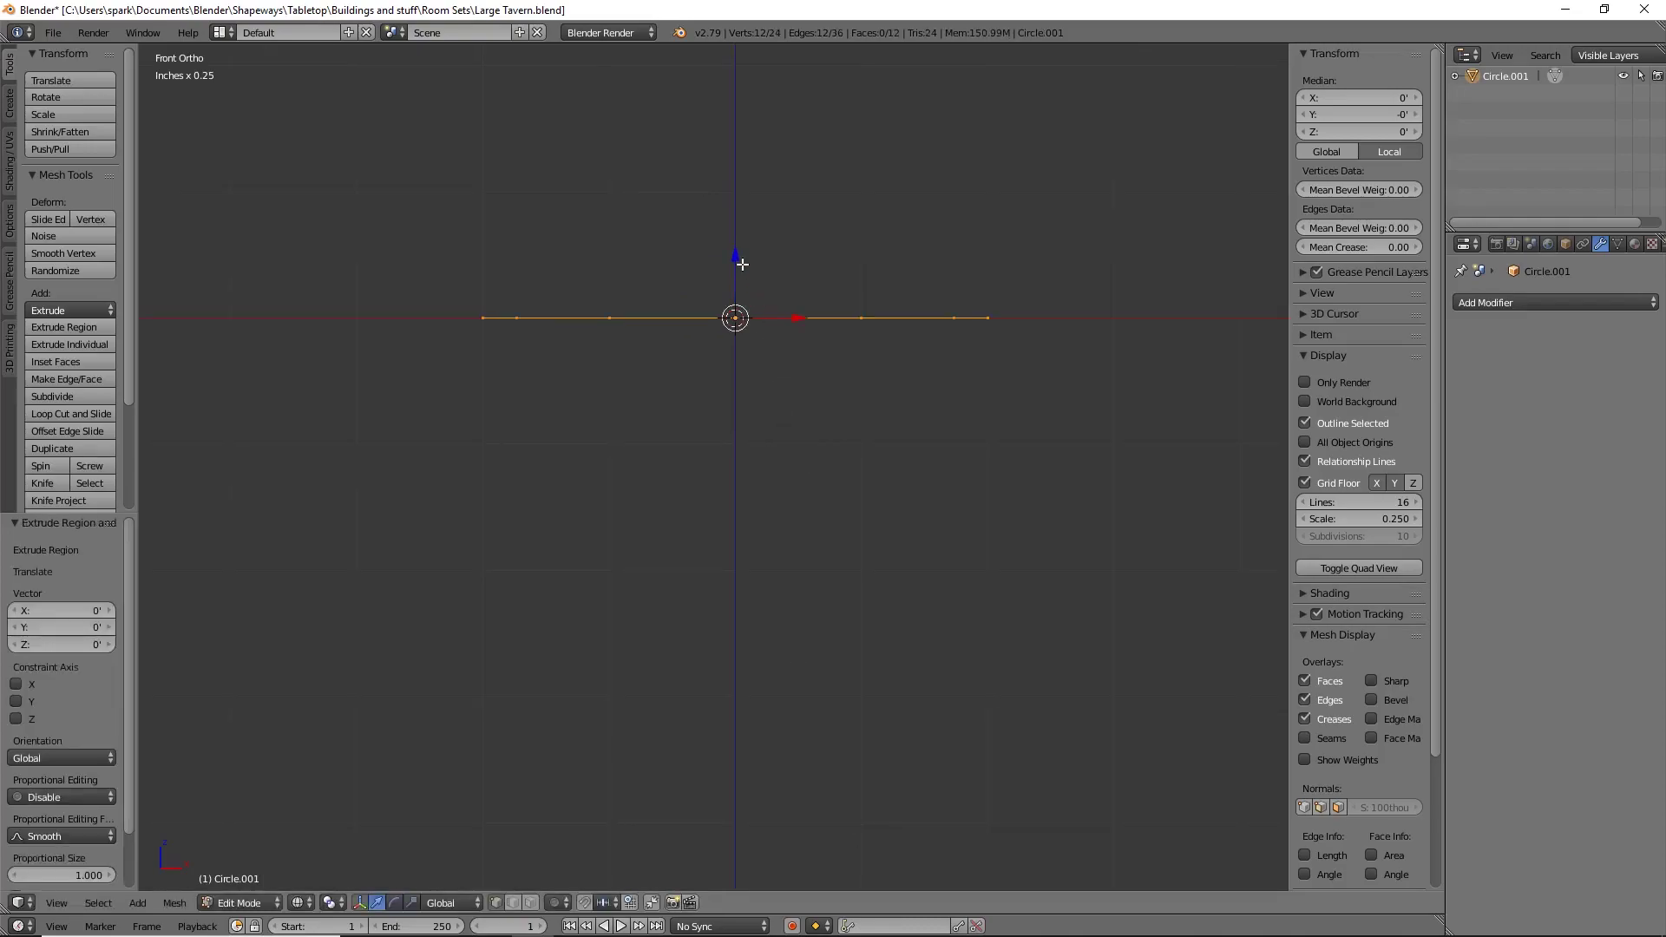
click(746, 311)
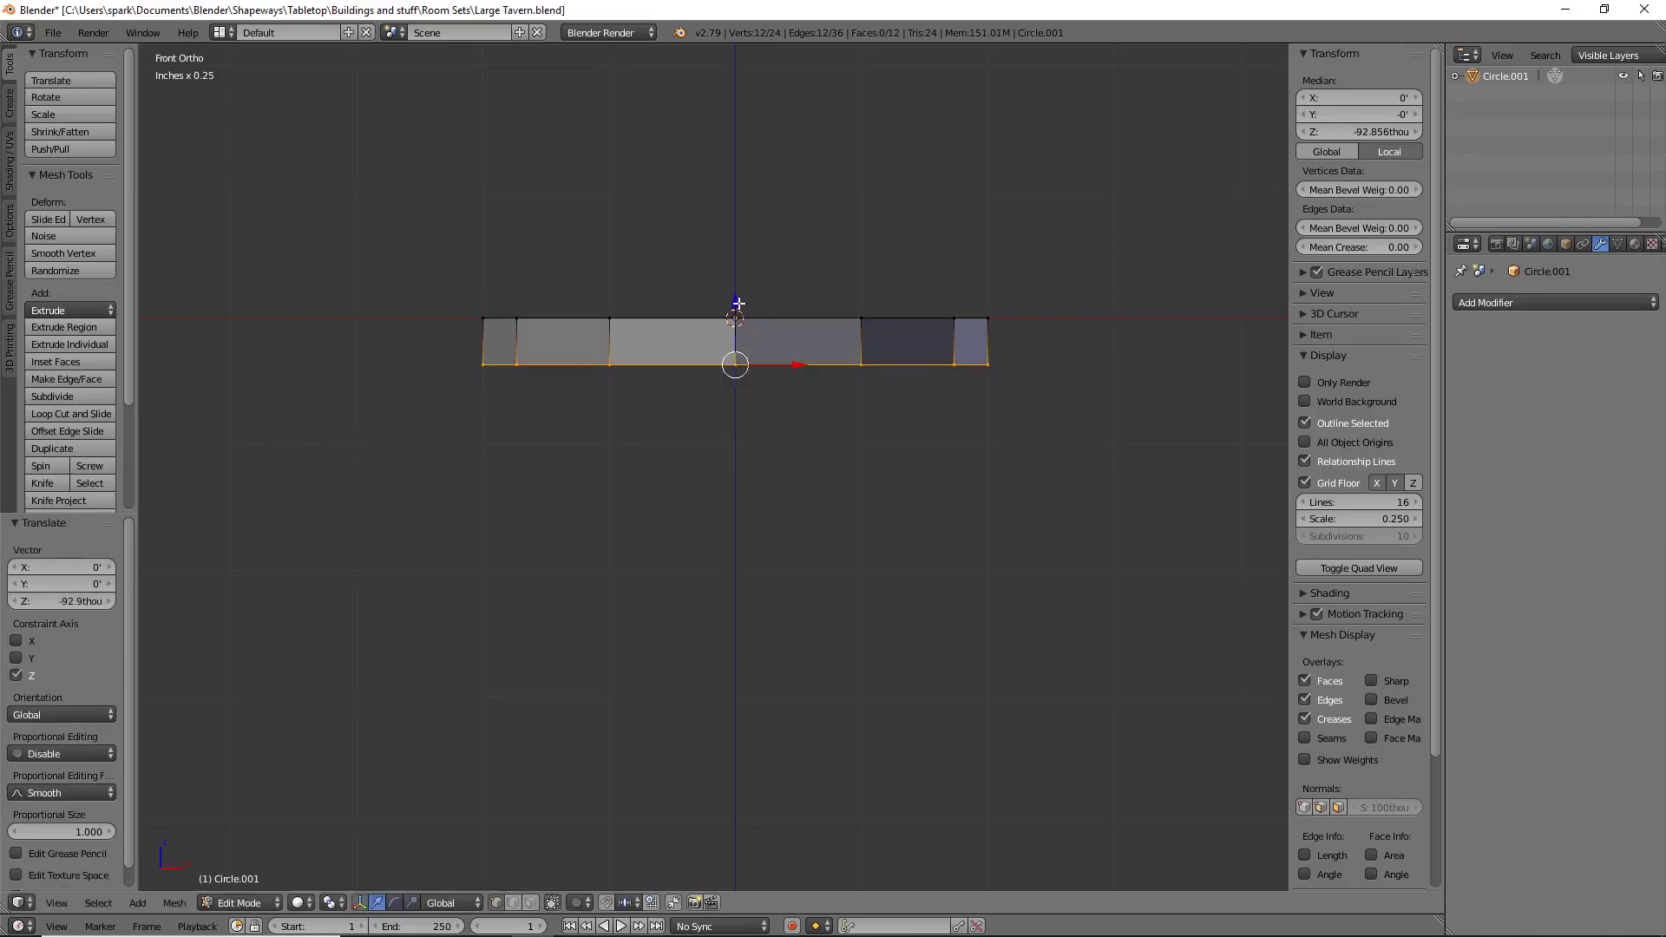
key(g)
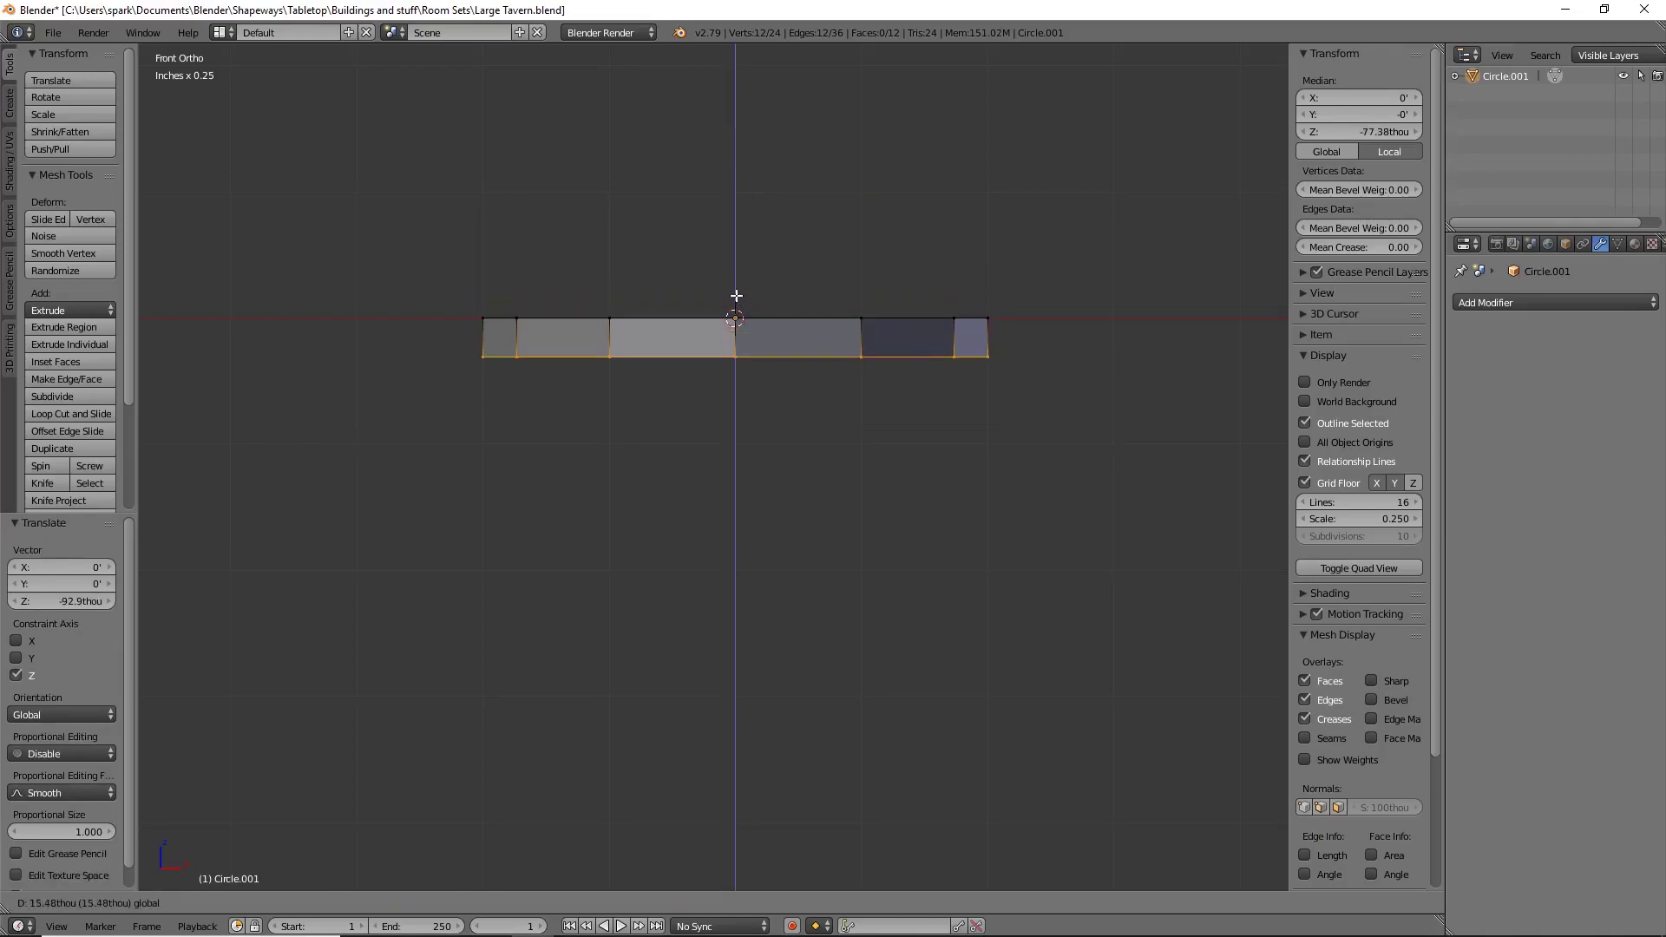
click(738, 300)
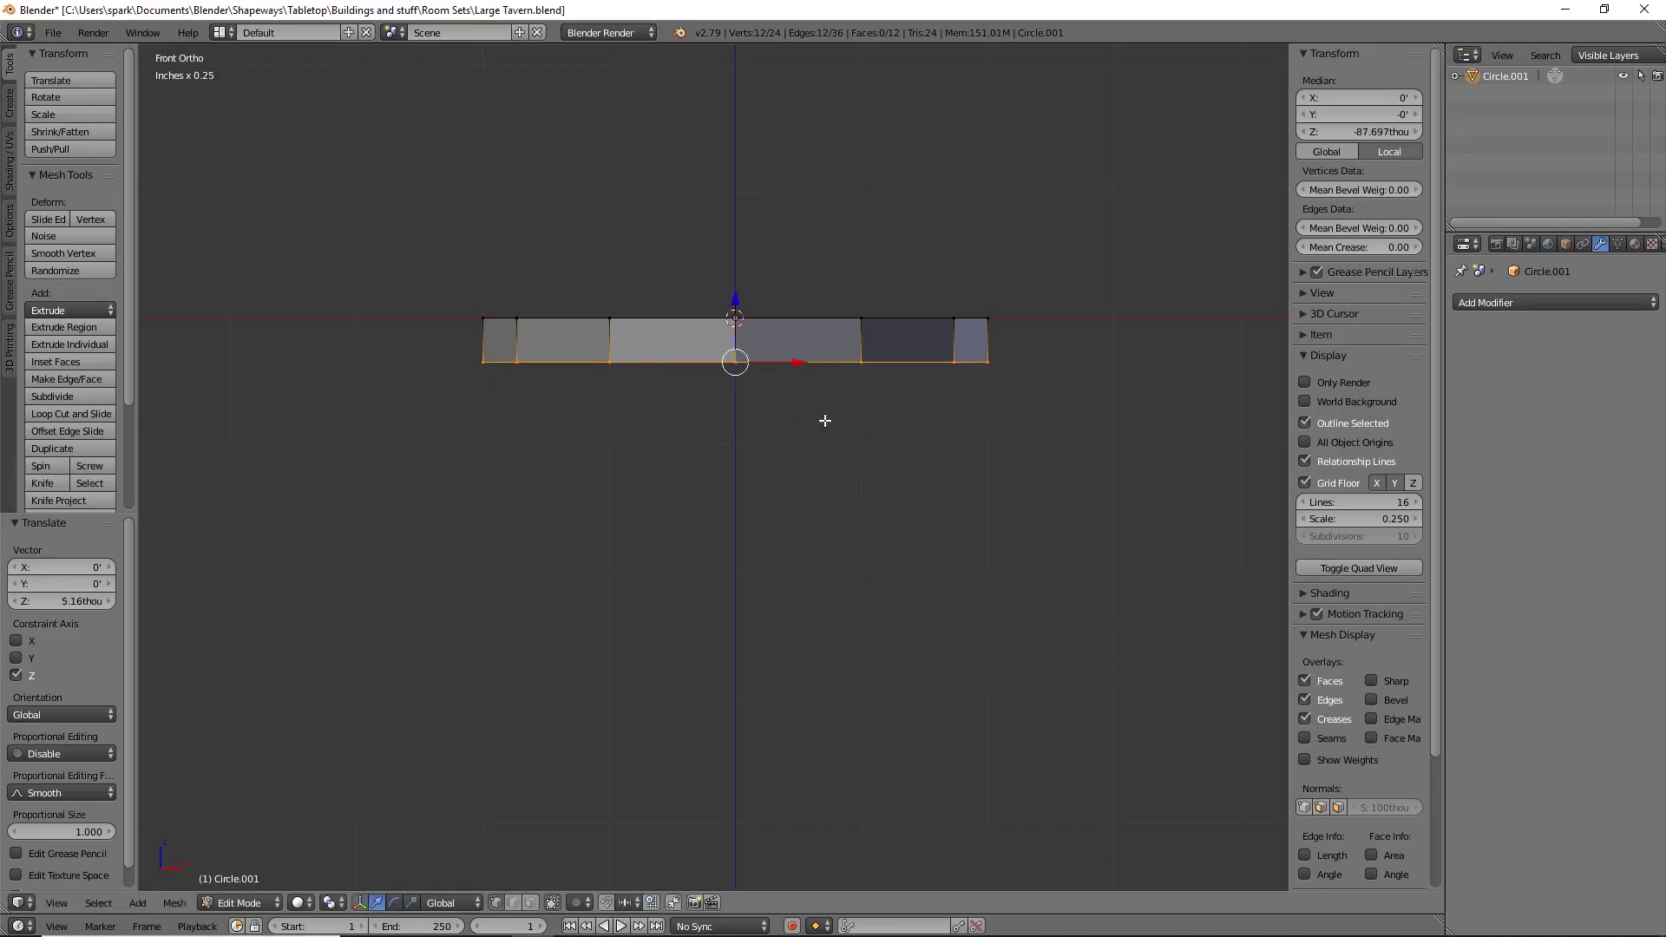
Step: Extrude the disc's lower edge loop inward, scaling the new ring to about a fifth of the disc's radius
key(e)
right_click(837, 412)
key(KP_7)
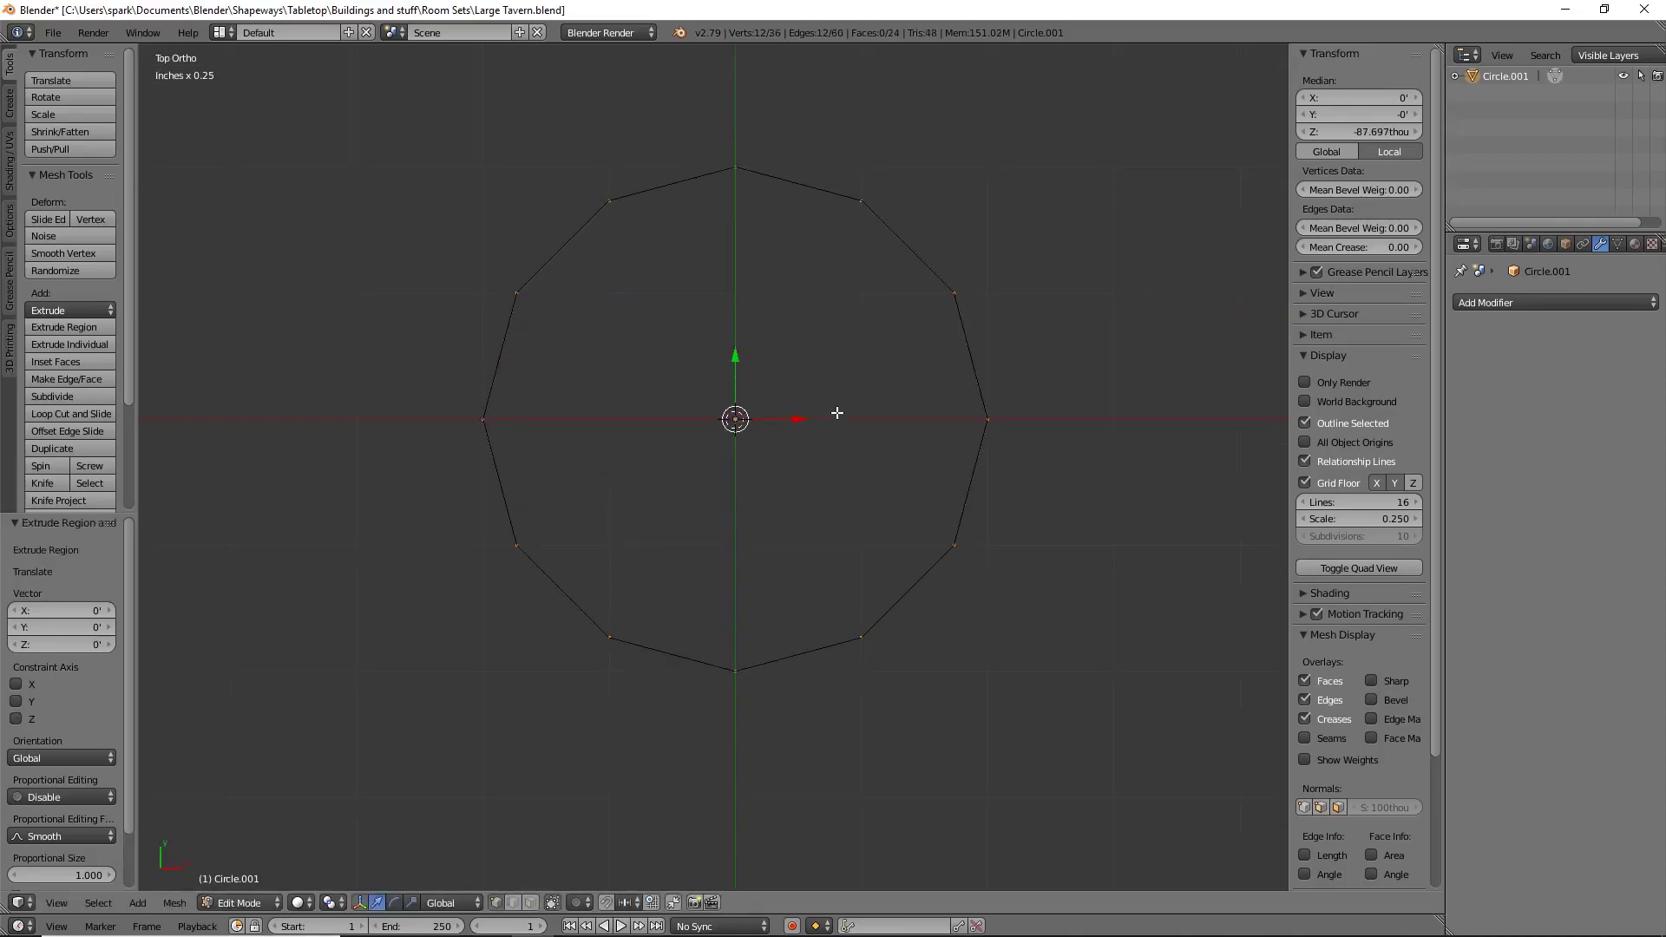
shift+scroll(997, 651, up, 1)
key(s)
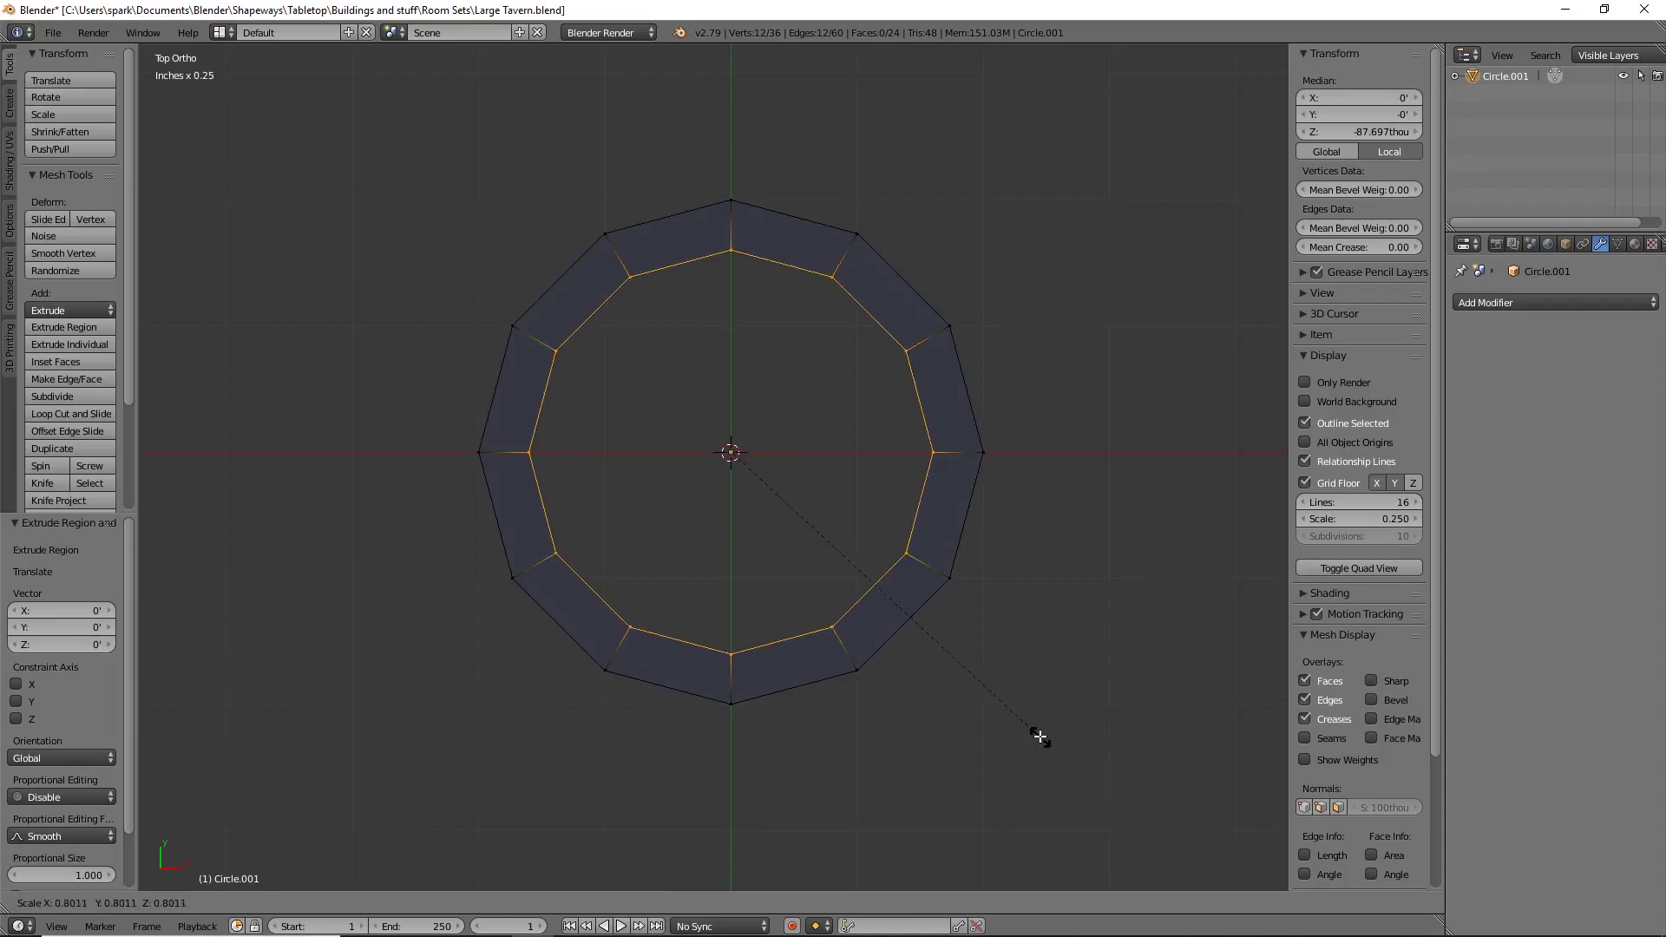
click(900, 655)
middle_drag(900, 655, 945, 707)
key(s)
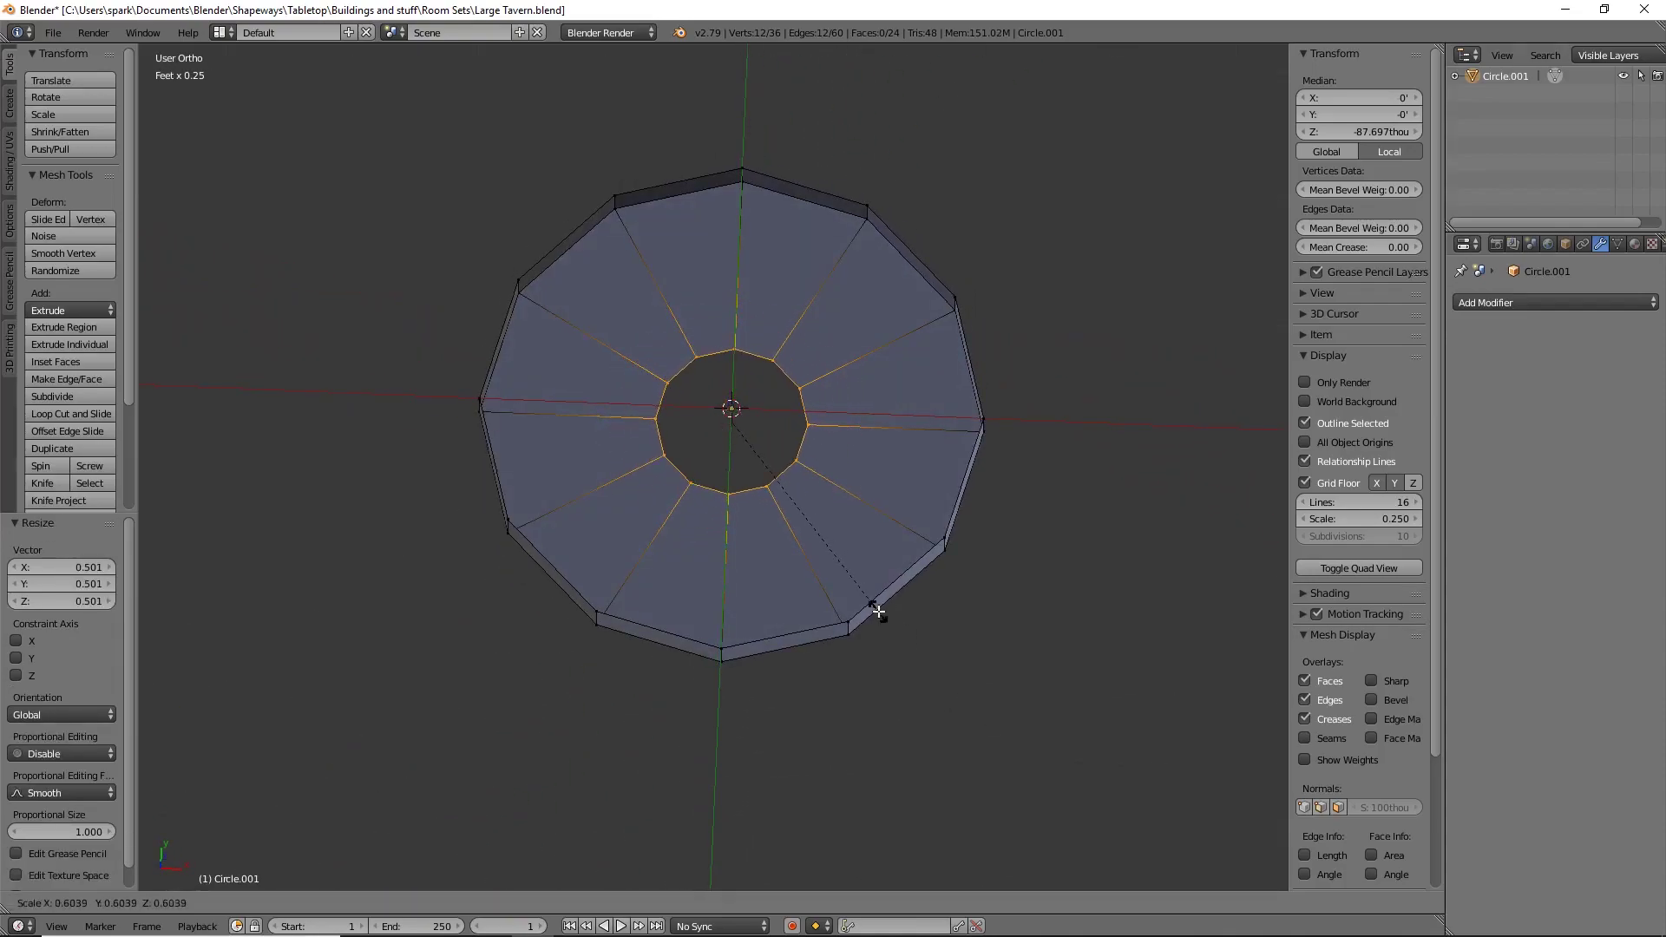
click(827, 545)
Step: Extrude the small inner ring and merge its new vertices at center to close the bottom face
key(e)
right_click(826, 545)
key(alt+m)
click(826, 545)
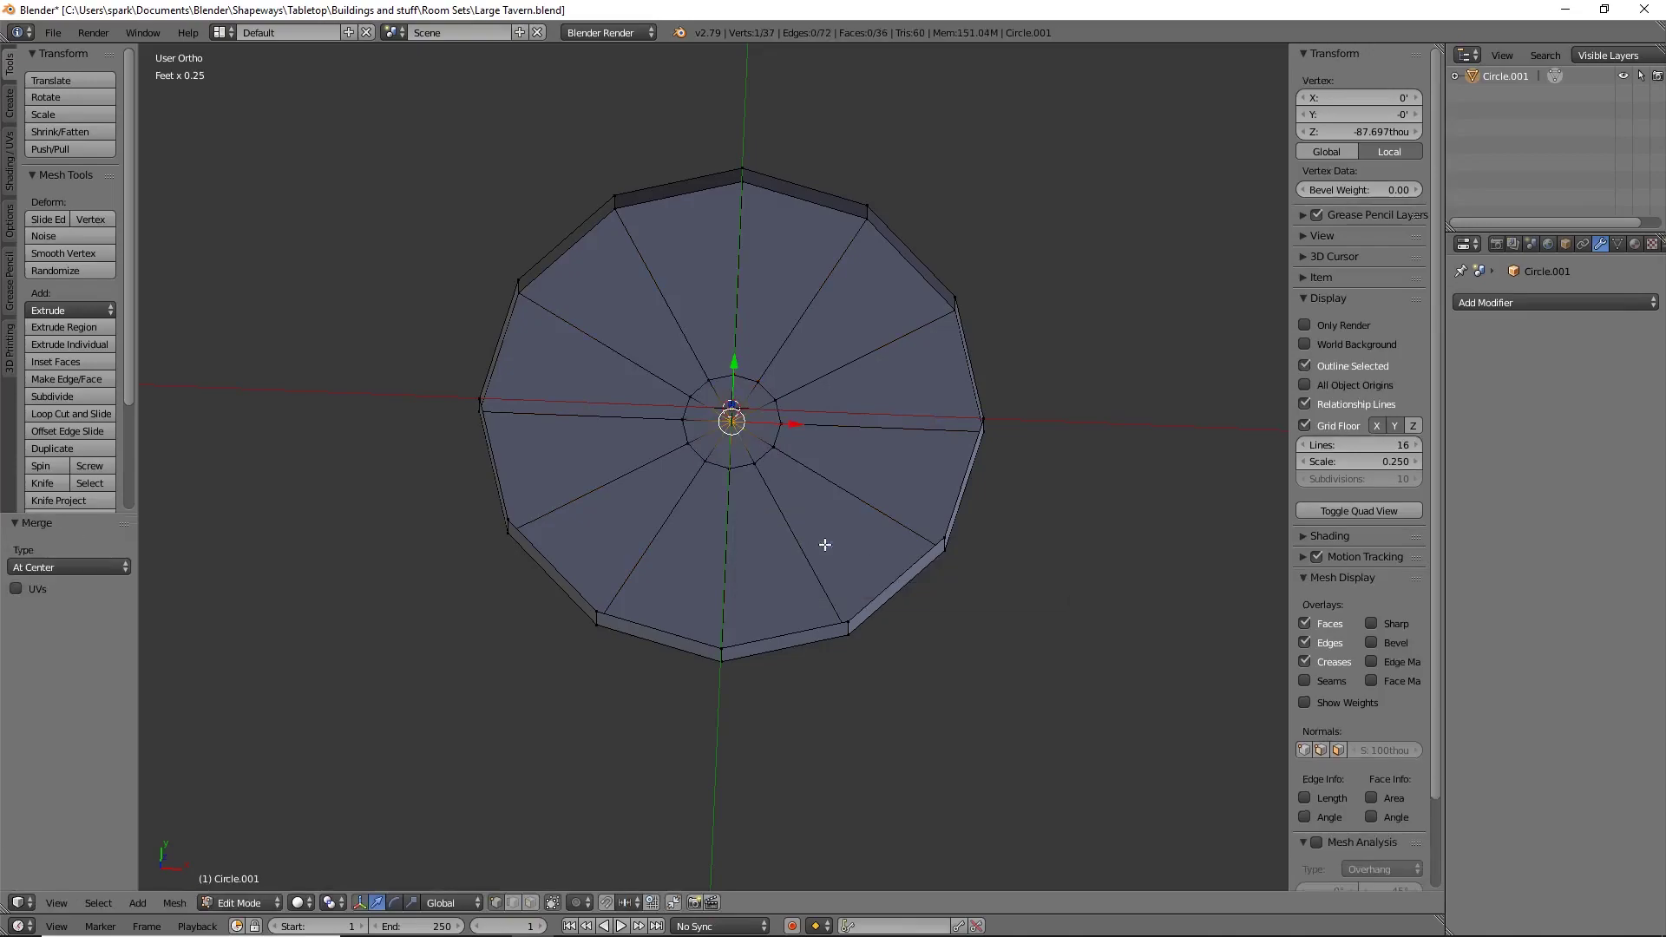
Step: Extrude the disc's upper outer edge loop in place and try to merge the new vertices
alt+right_click(792, 628)
key(e)
right_click(811, 688)
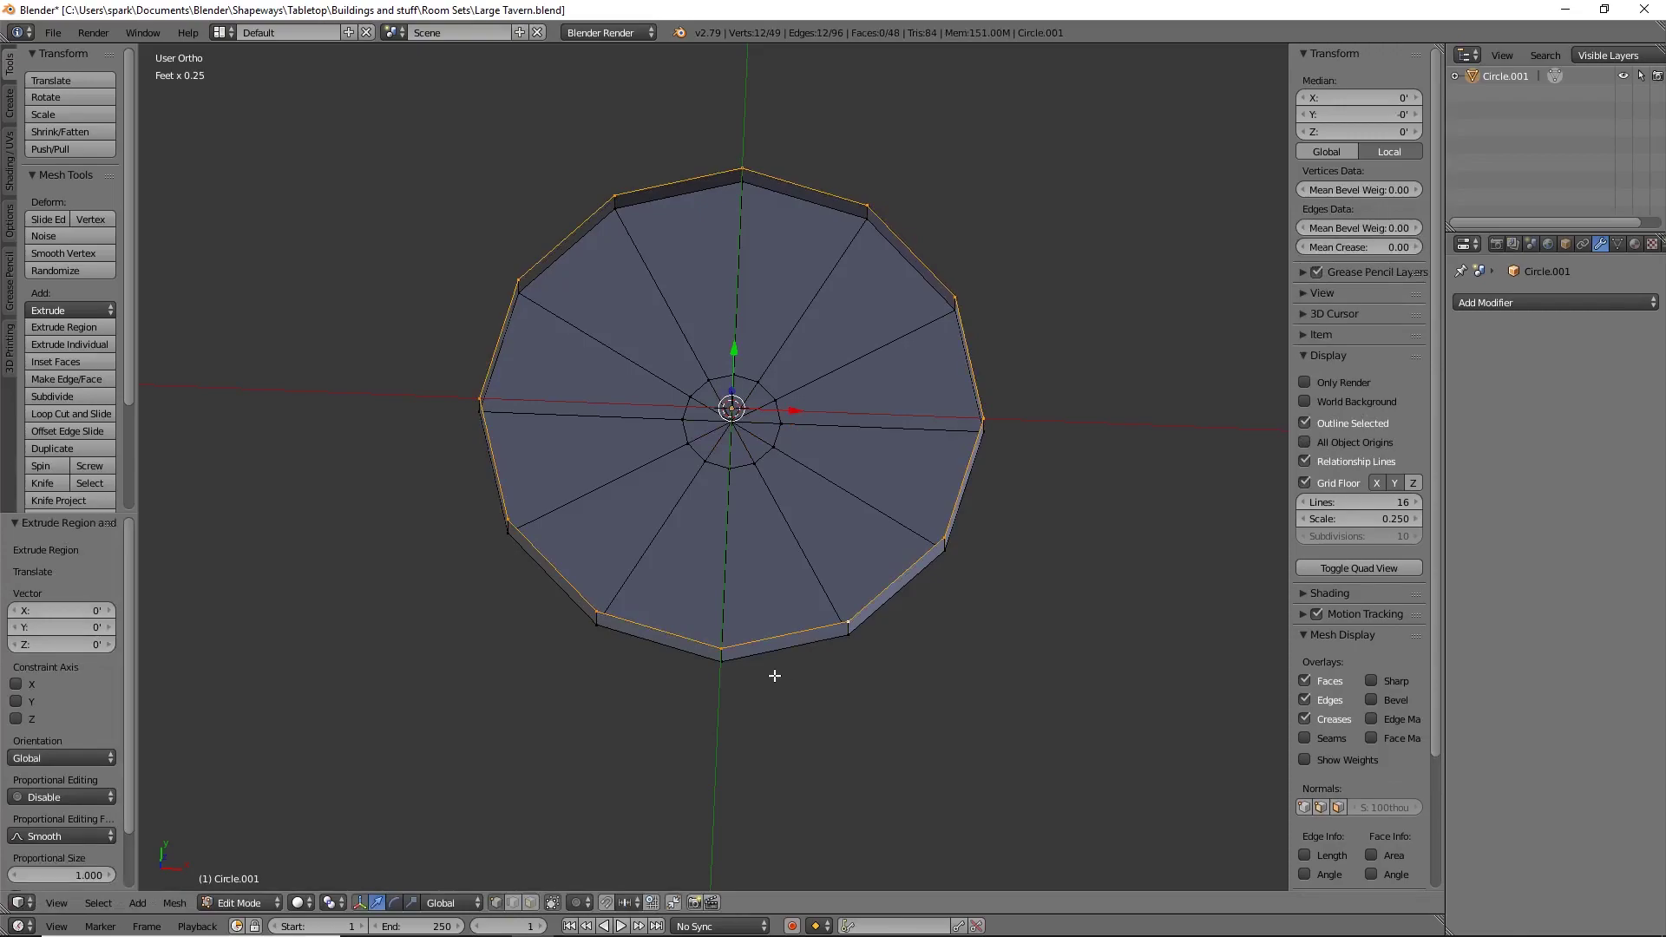
key(alt+m)
Step: Delete the vertices of three quarters of the disc, keeping only the quarter on the positive X, negative Y side
middle_drag(911, 704, 825, 334)
key(KP_7)
shift+middle_drag(838, 457, 874, 505)
key(a)
key(z)
key(b)
drag(354, 185, 778, 829)
key(b)
drag(602, 95, 1174, 499)
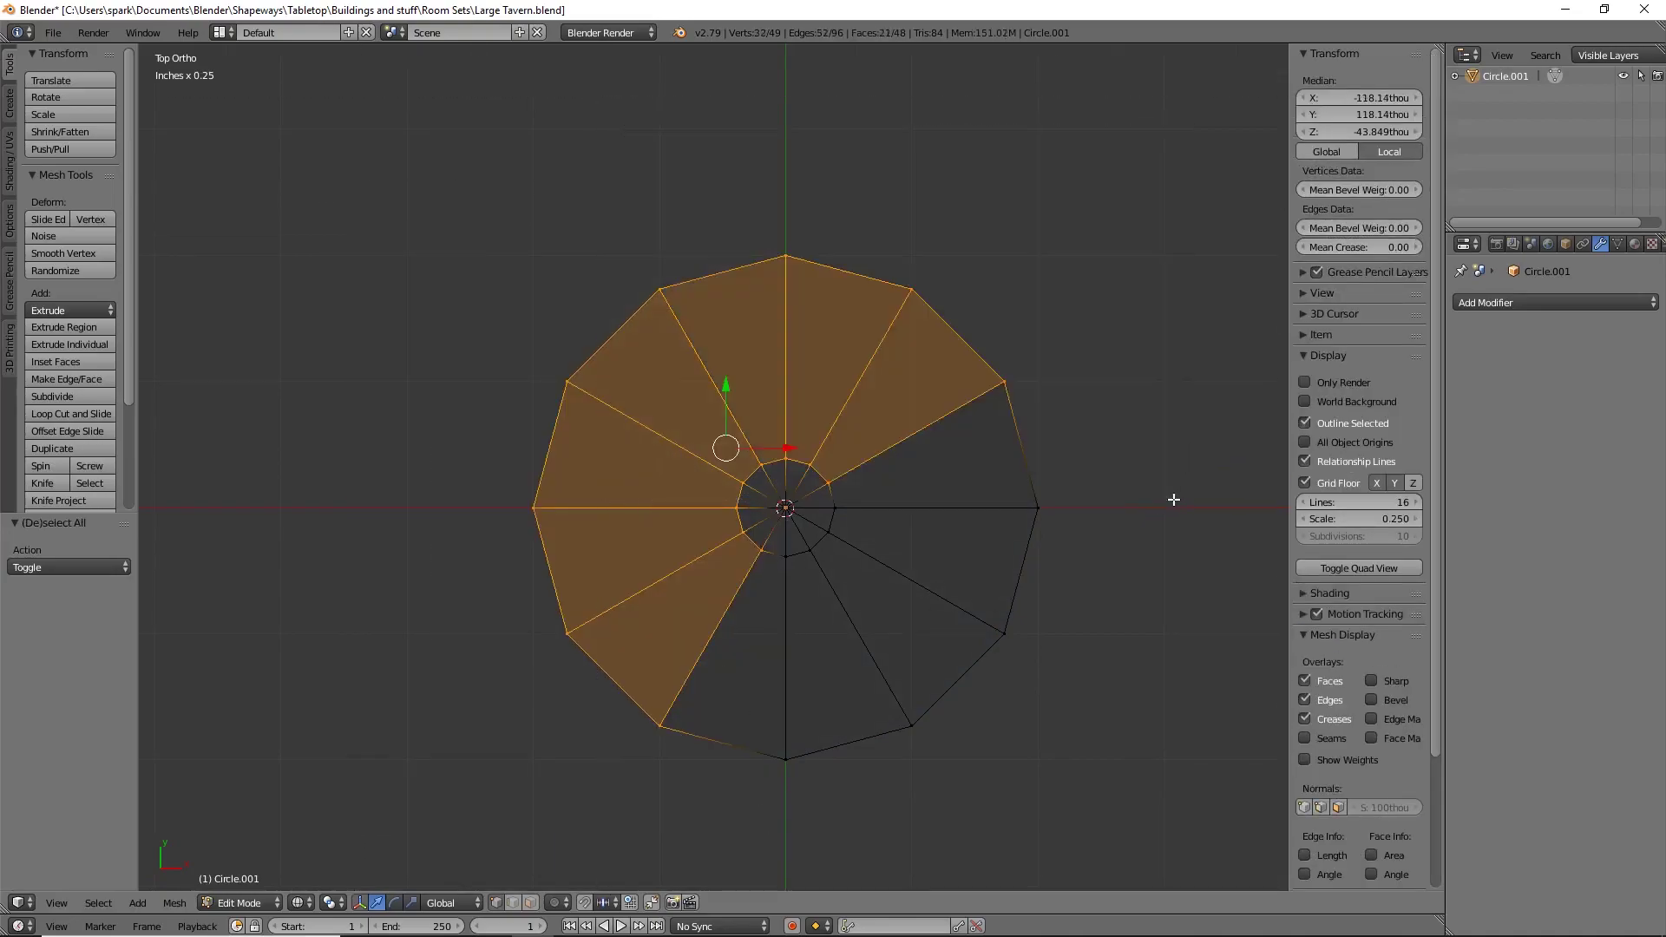
key(x)
click(1173, 498)
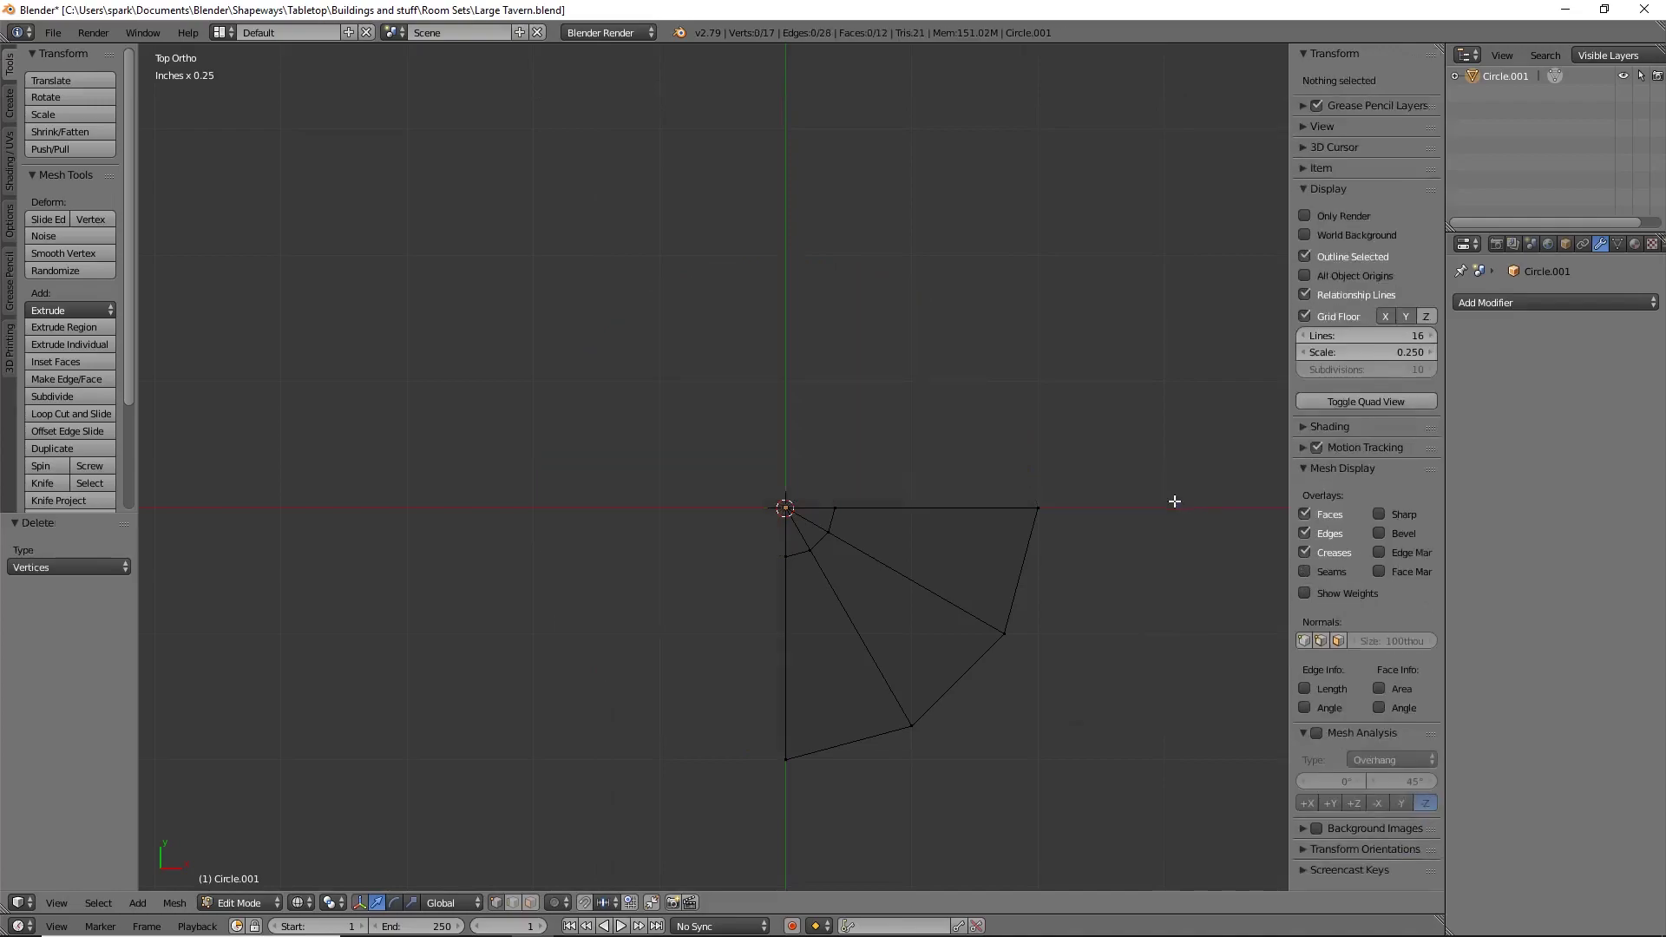
Step: Add a Mirror modifier across the X and Y axes with clipping enabled to complete the disc
click(1518, 307)
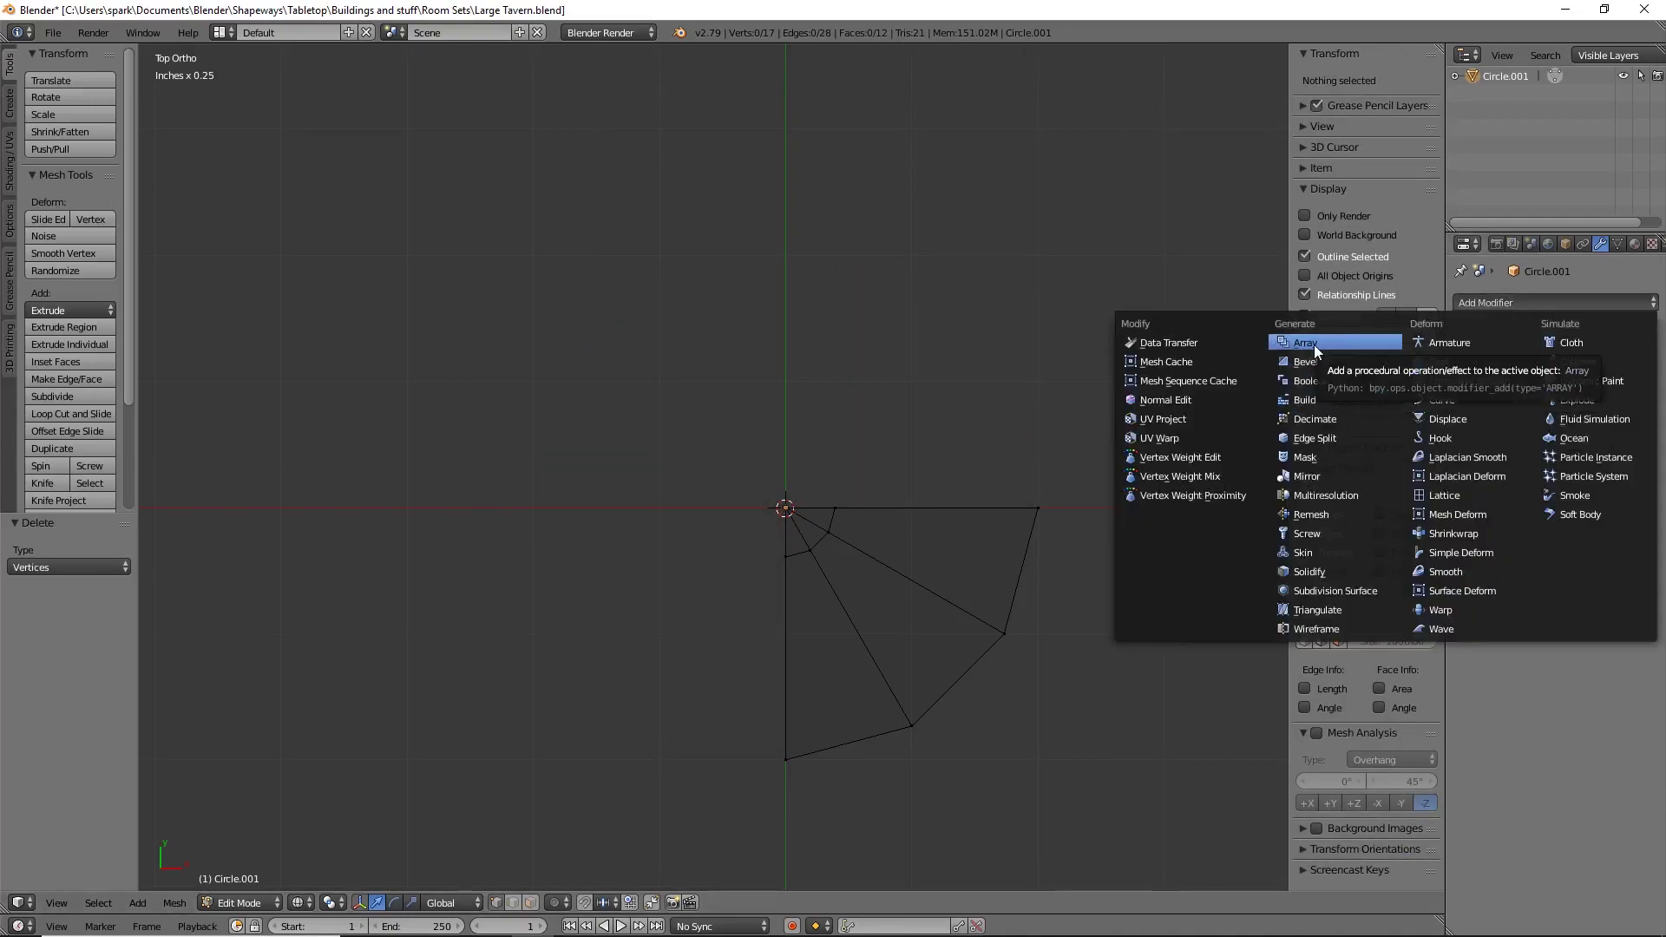
click(1325, 484)
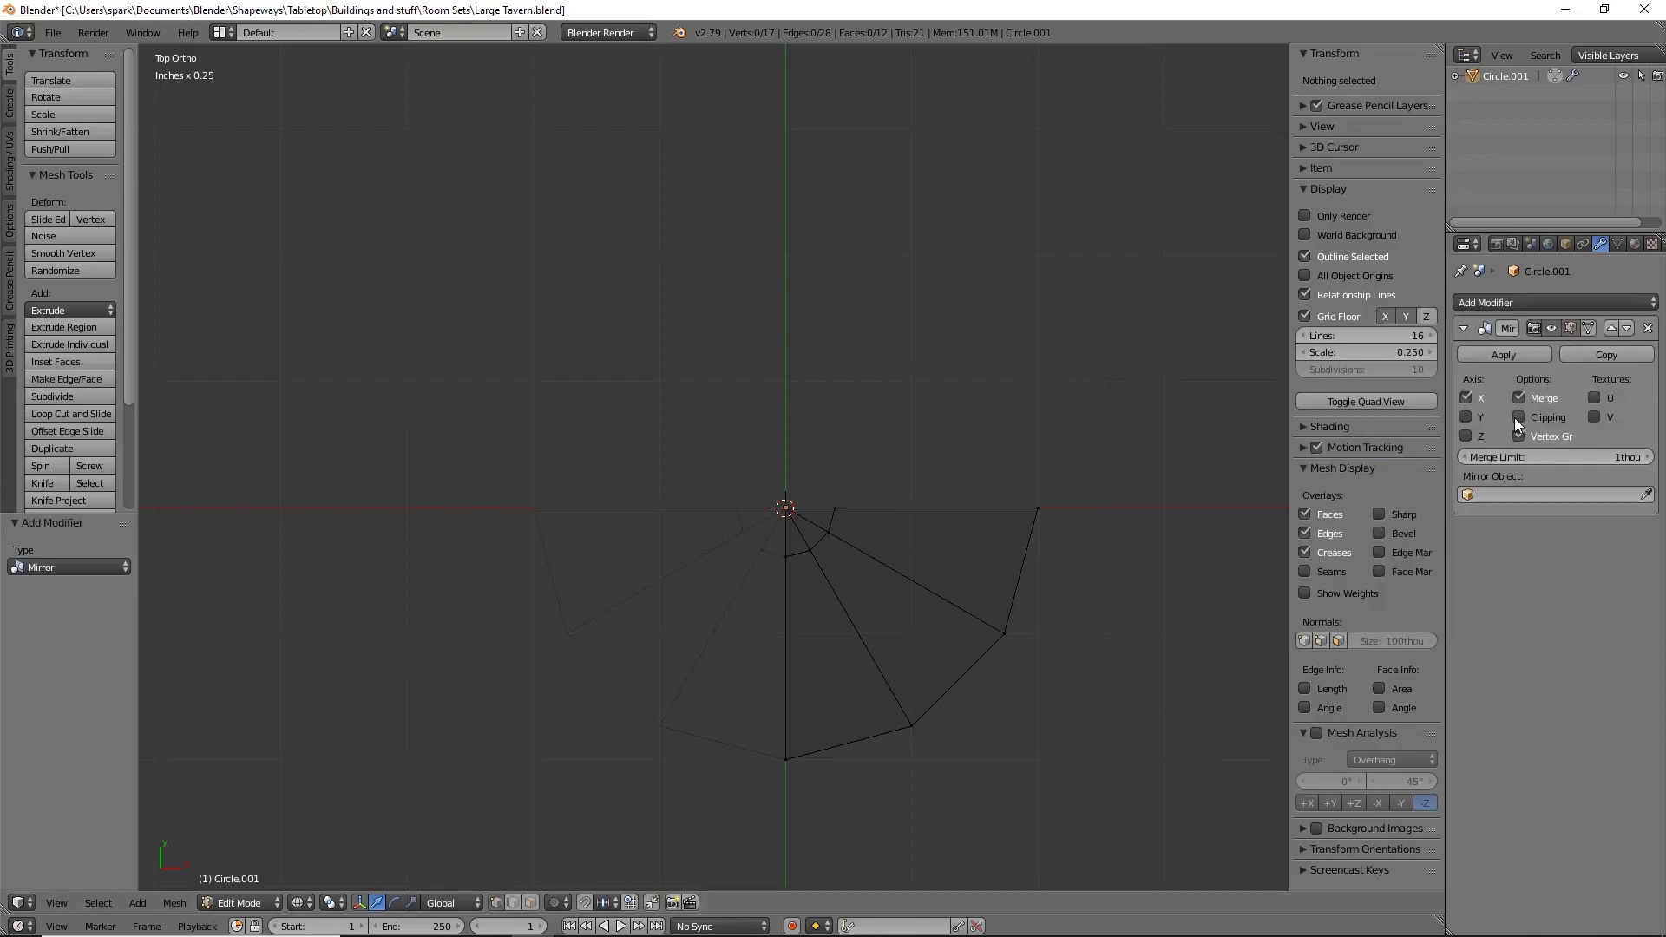
click(1467, 418)
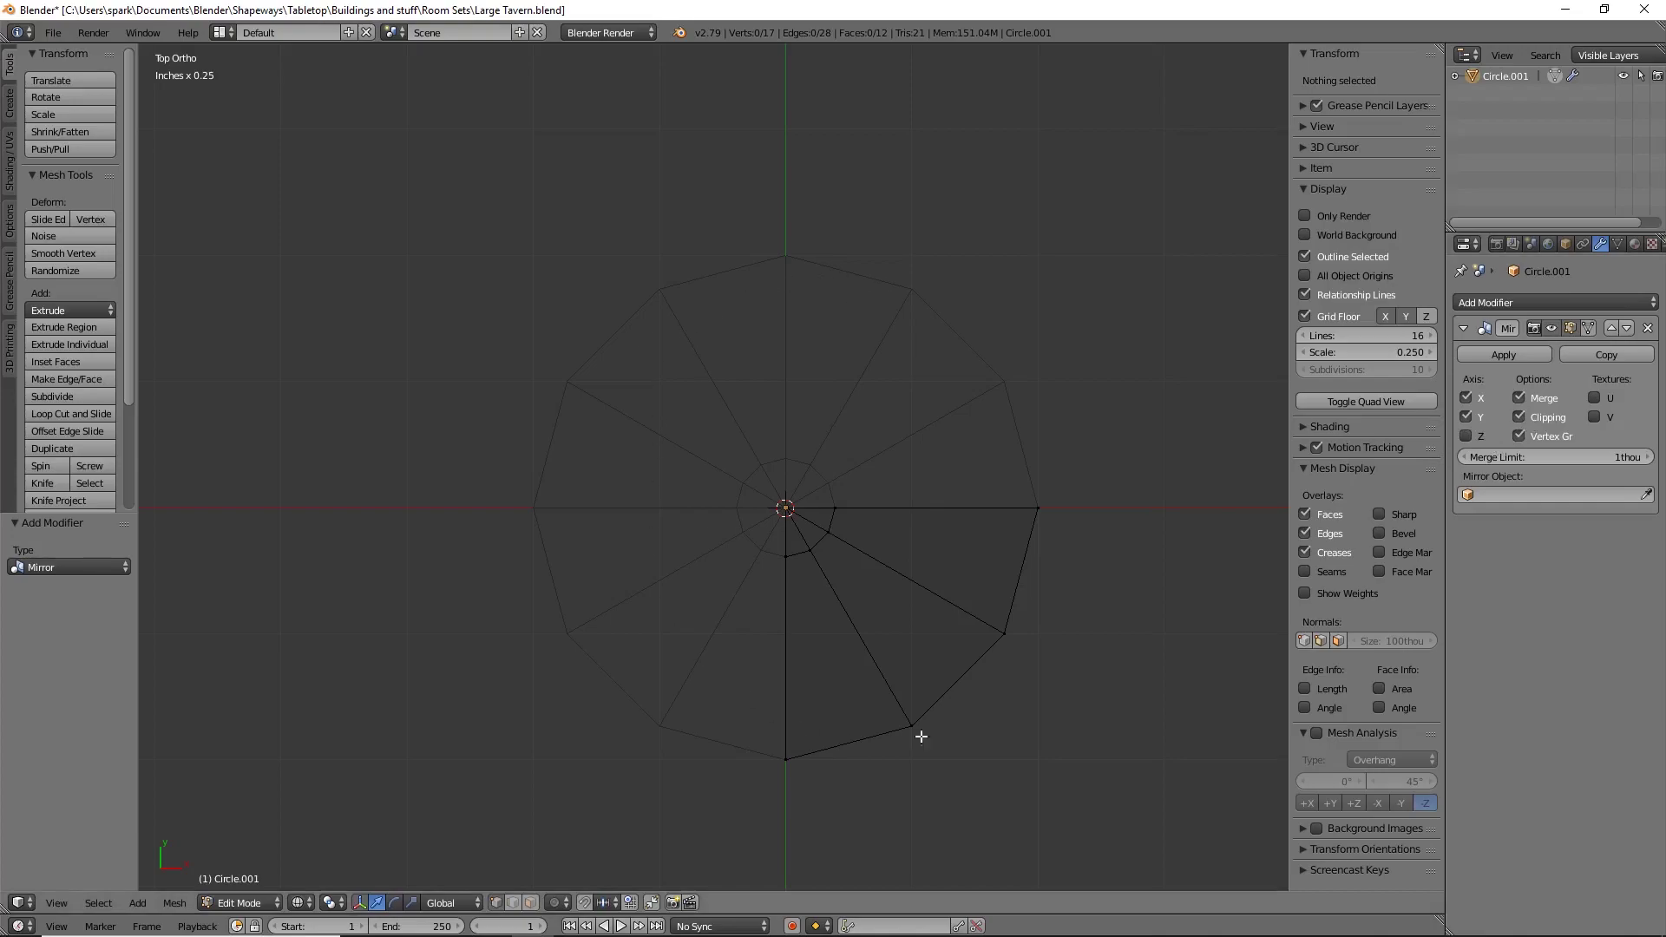
Step: Add a Subdivision Surface modifier with 3 view subdivisions and hide its effect in the viewport
click(1517, 299)
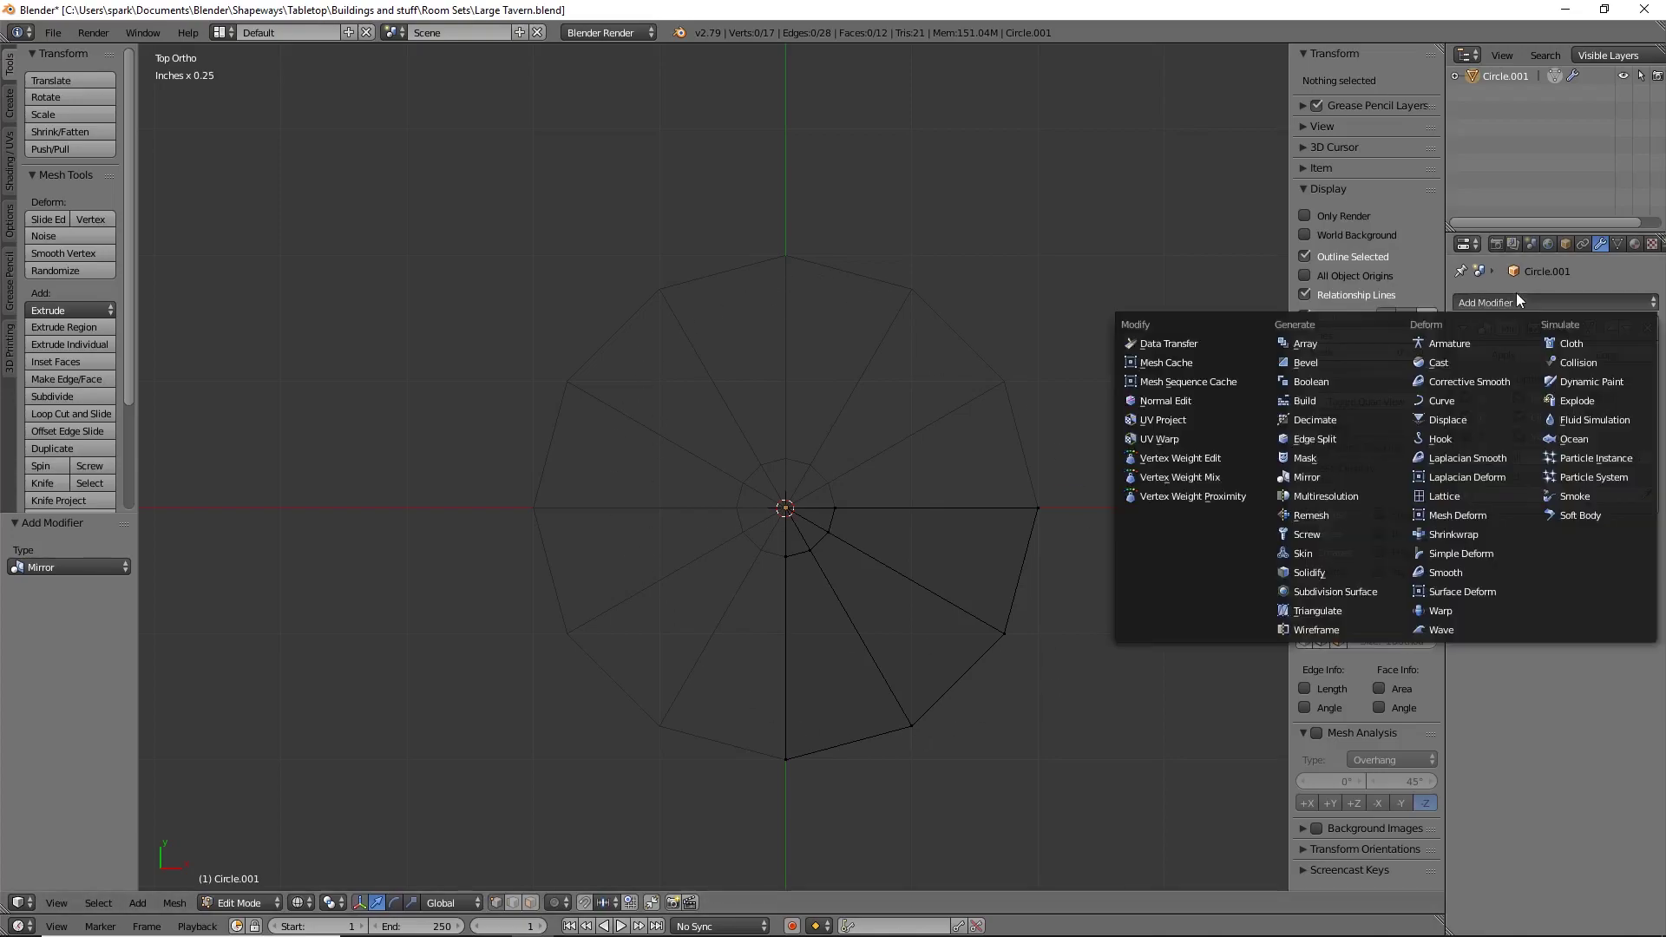
click(1357, 592)
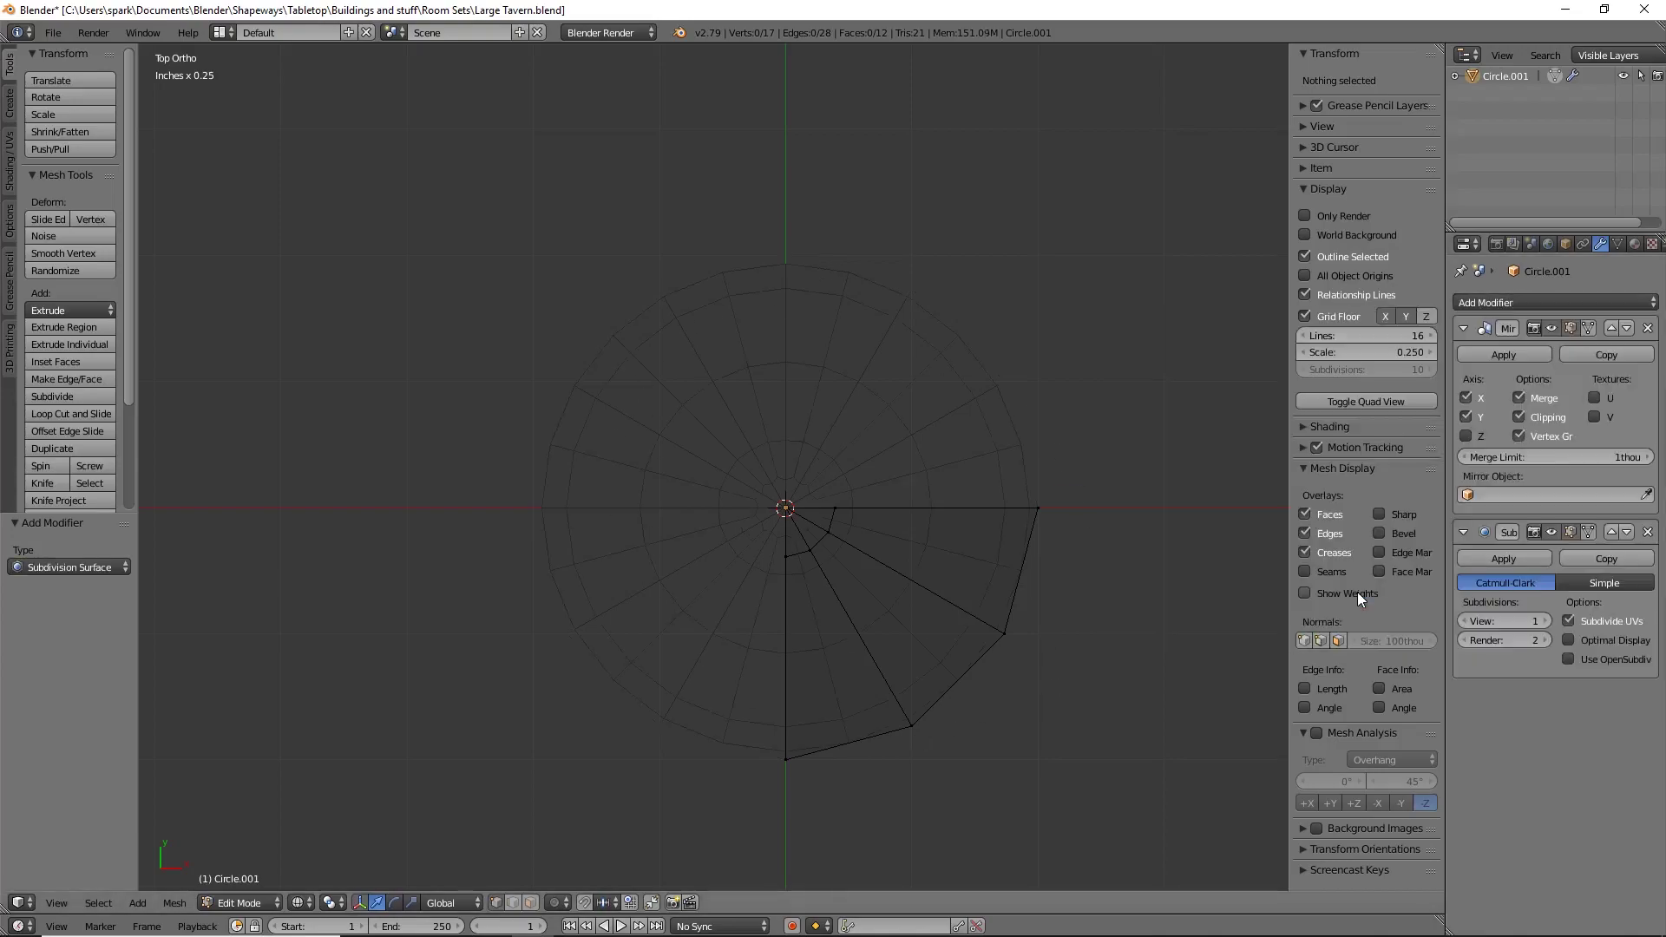
click(1548, 621)
click(1568, 531)
Step: Add two evenly spaced concentric loop cuts between the inner ring and the outer edge of the quarter disc
shift+middle_drag(959, 707, 961, 613)
shift+middle_drag(836, 362, 845, 443)
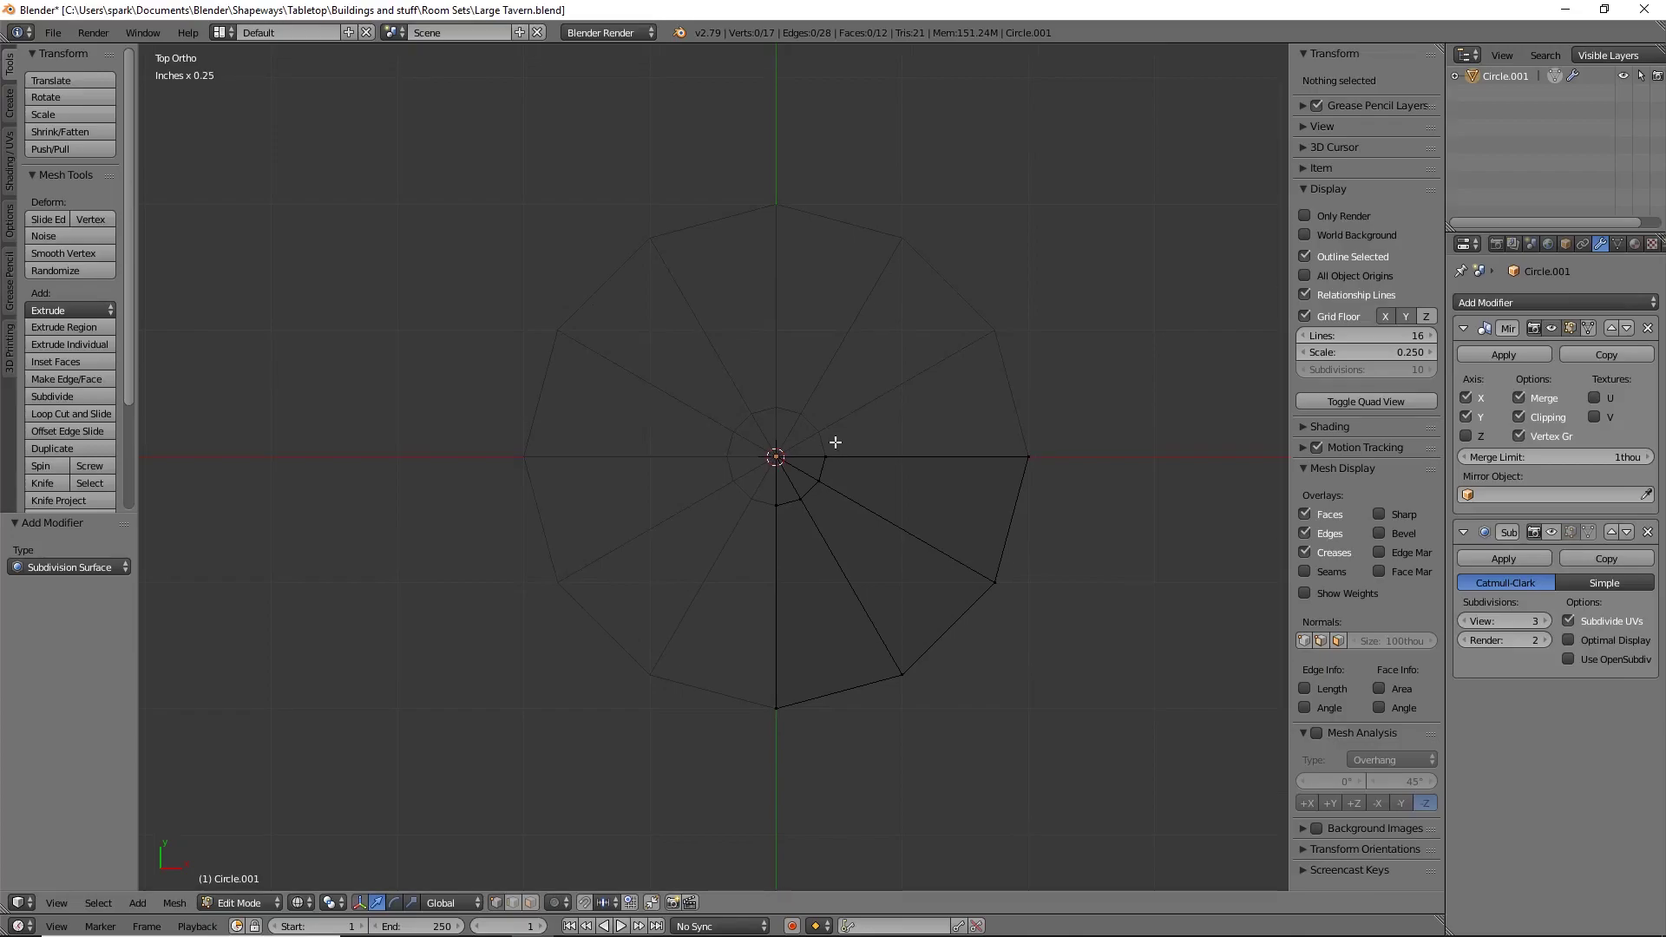
key(ctrl+r)
scroll(878, 525, up, 1)
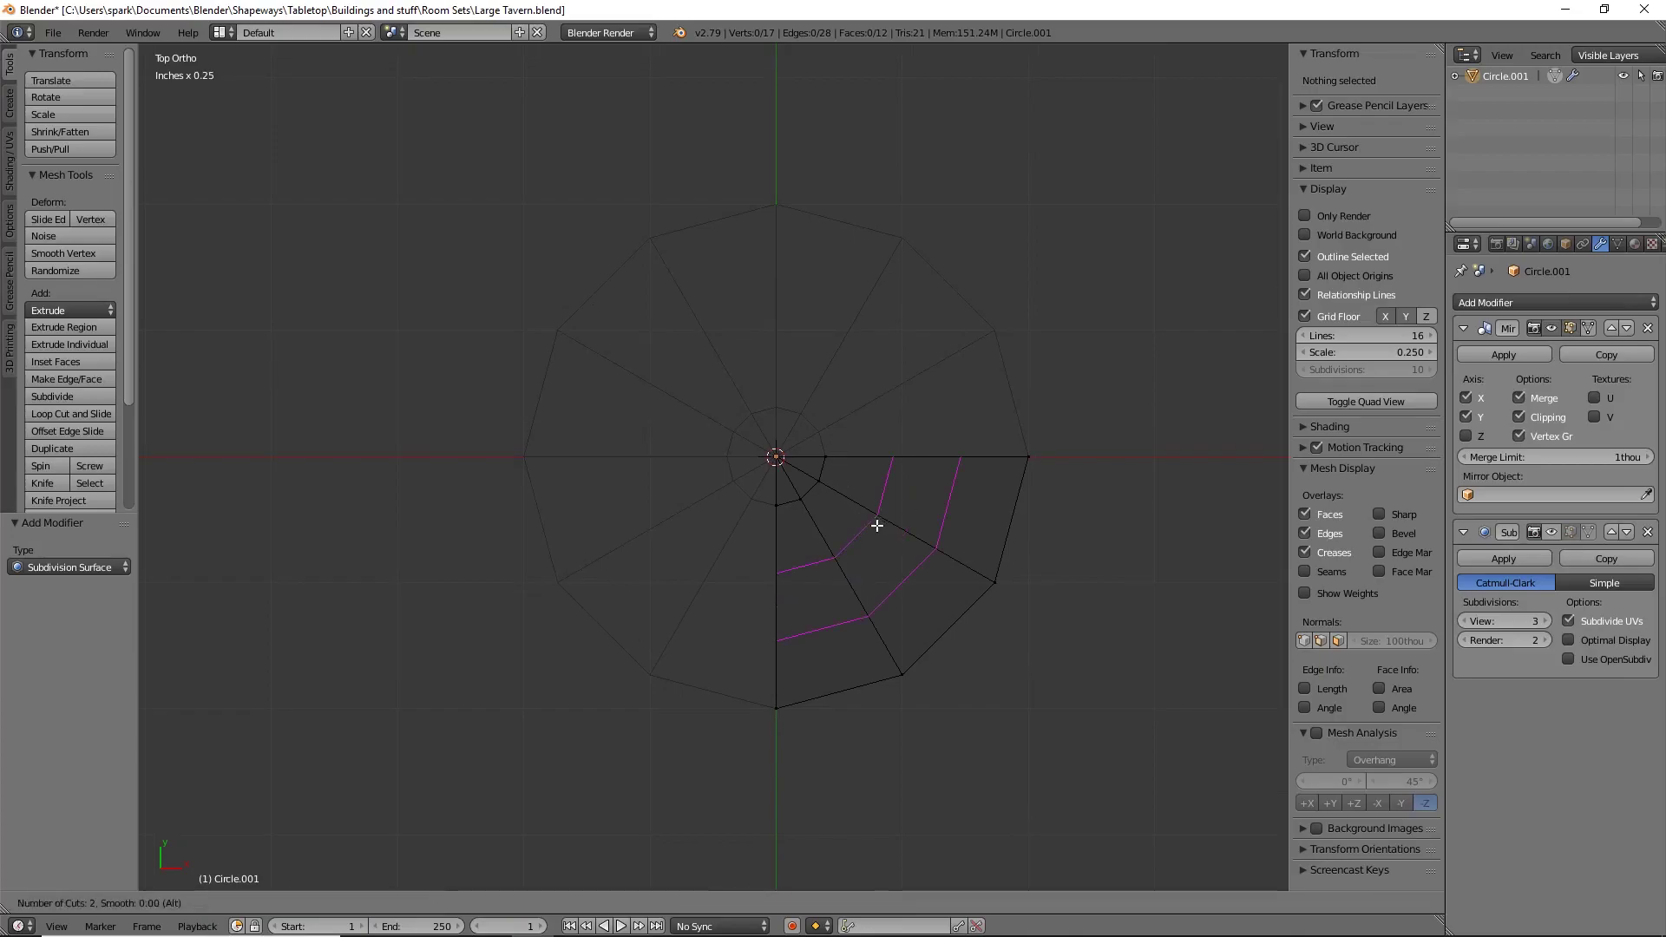
click(878, 525)
right_click(877, 523)
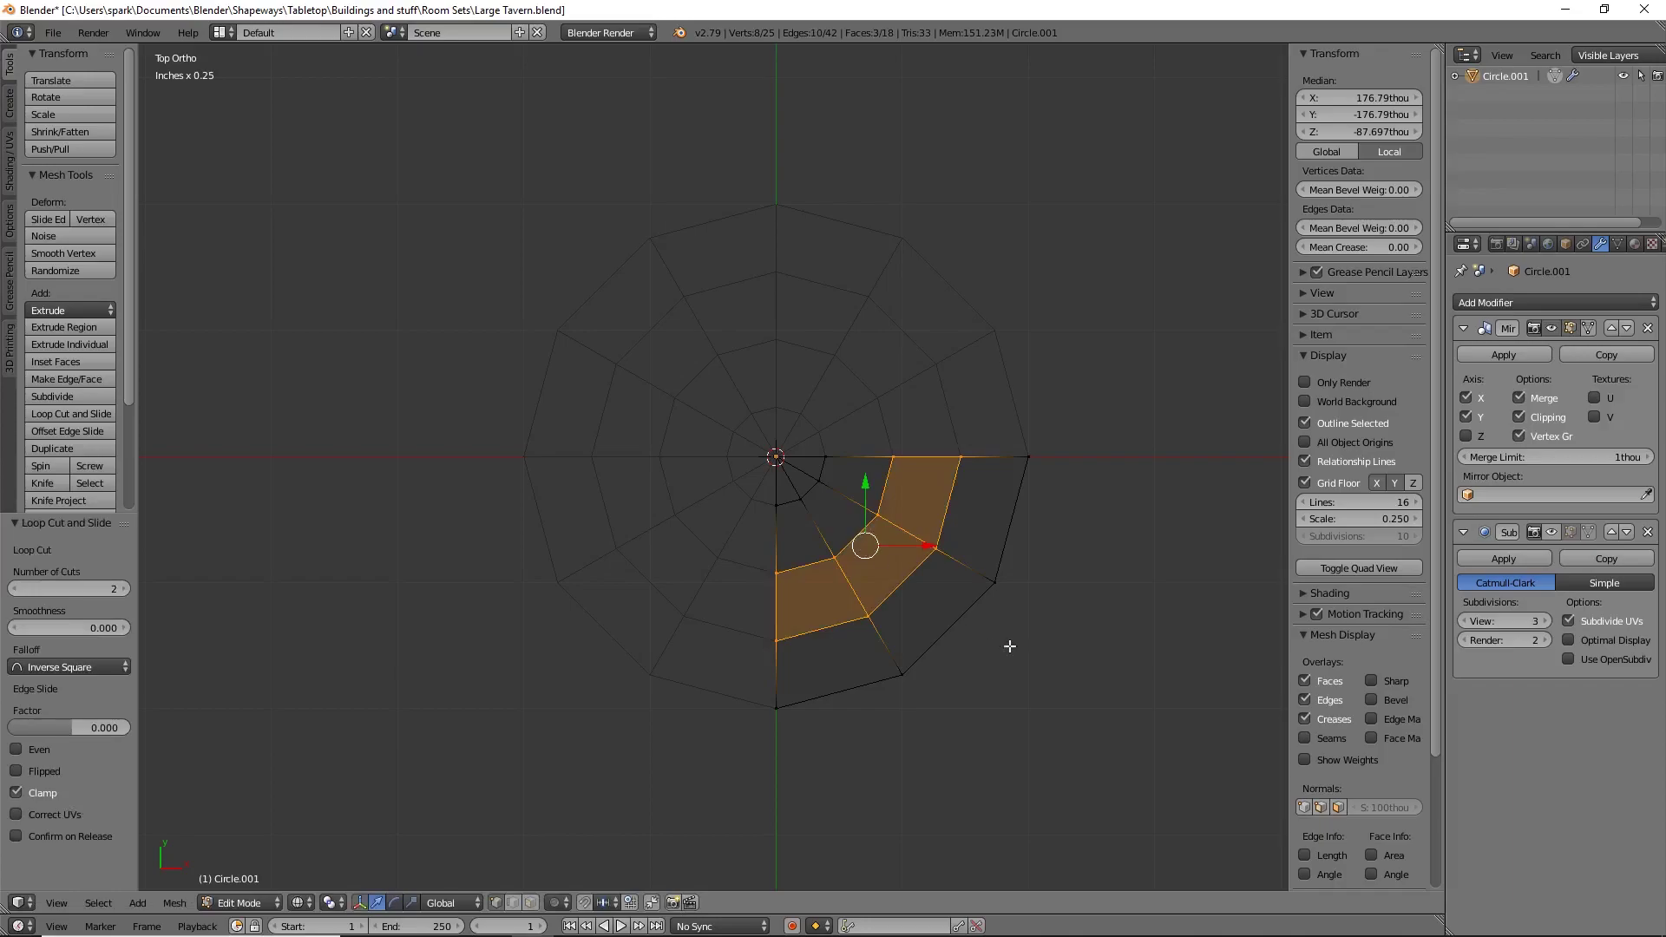
Step: Add one centred radial loop cut through the middle wedge of the quarter disc
scroll(986, 677, up, 4)
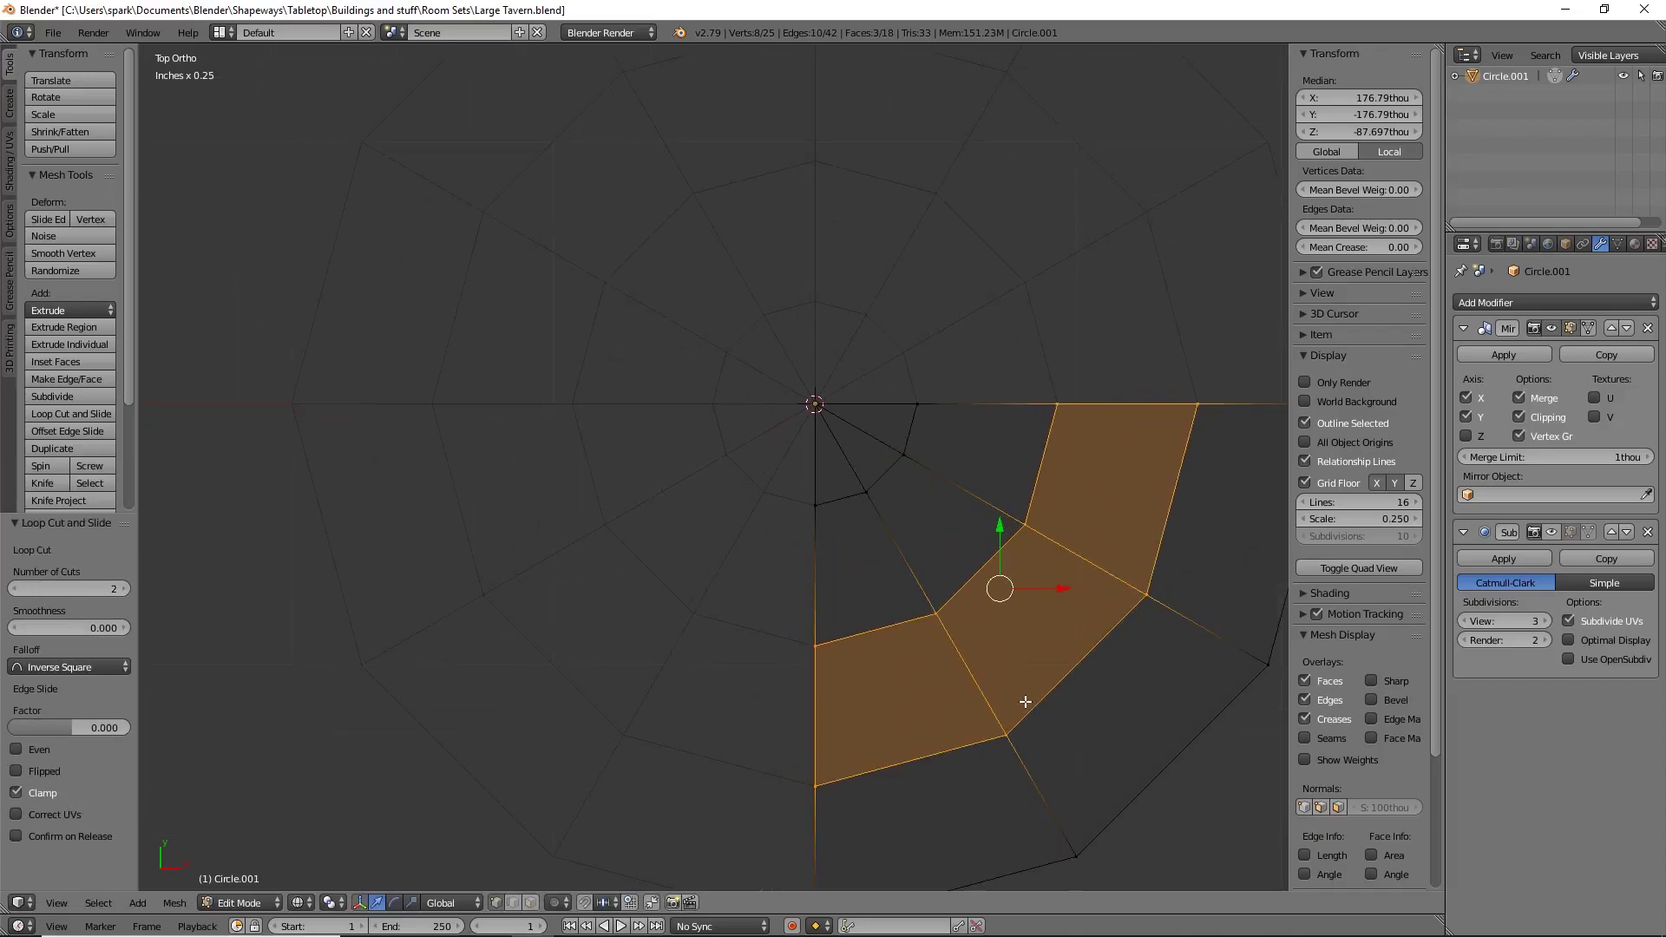
scroll(834, 609, up, 3)
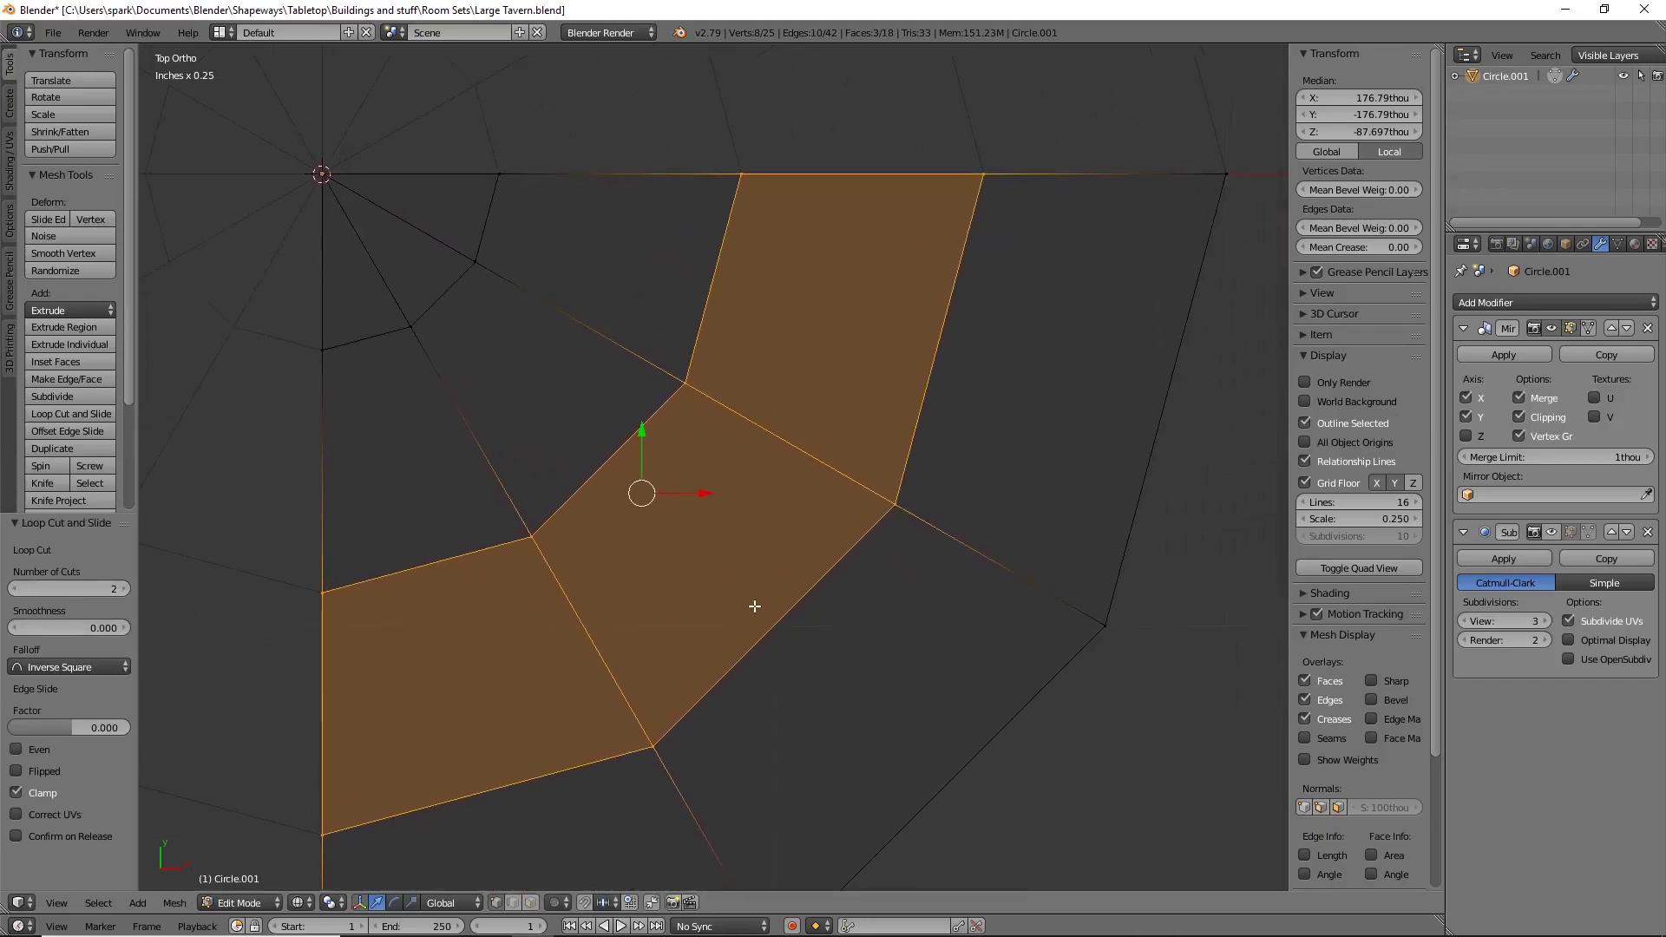
shift+middle_drag(812, 603, 818, 602)
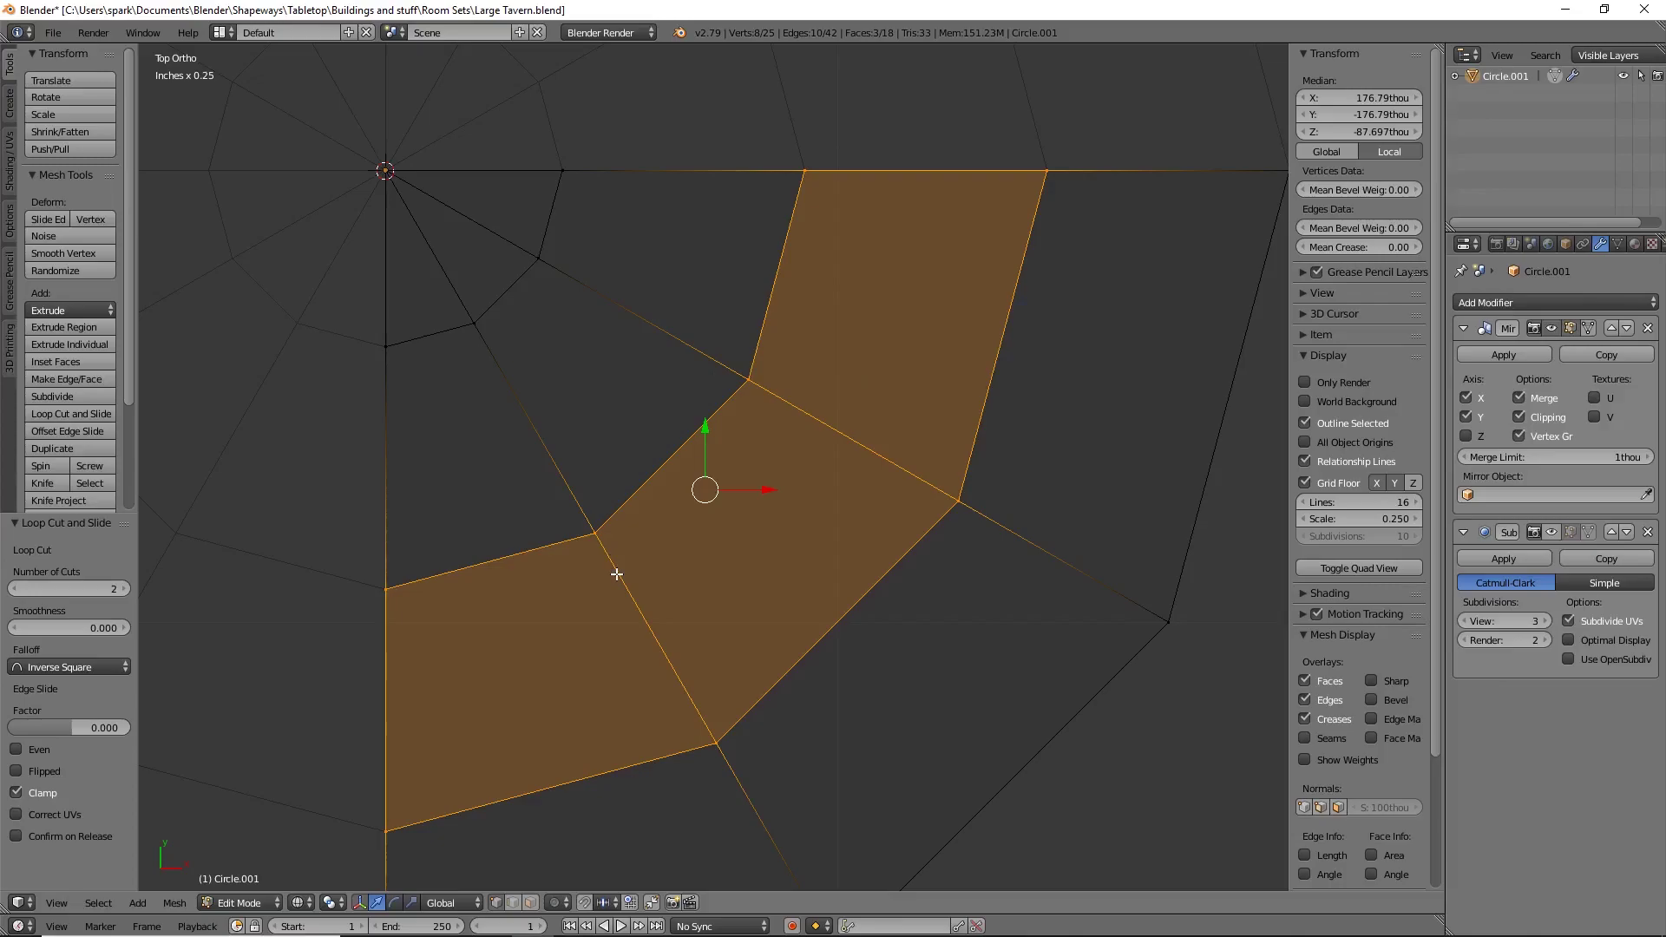
key(ctrl+r)
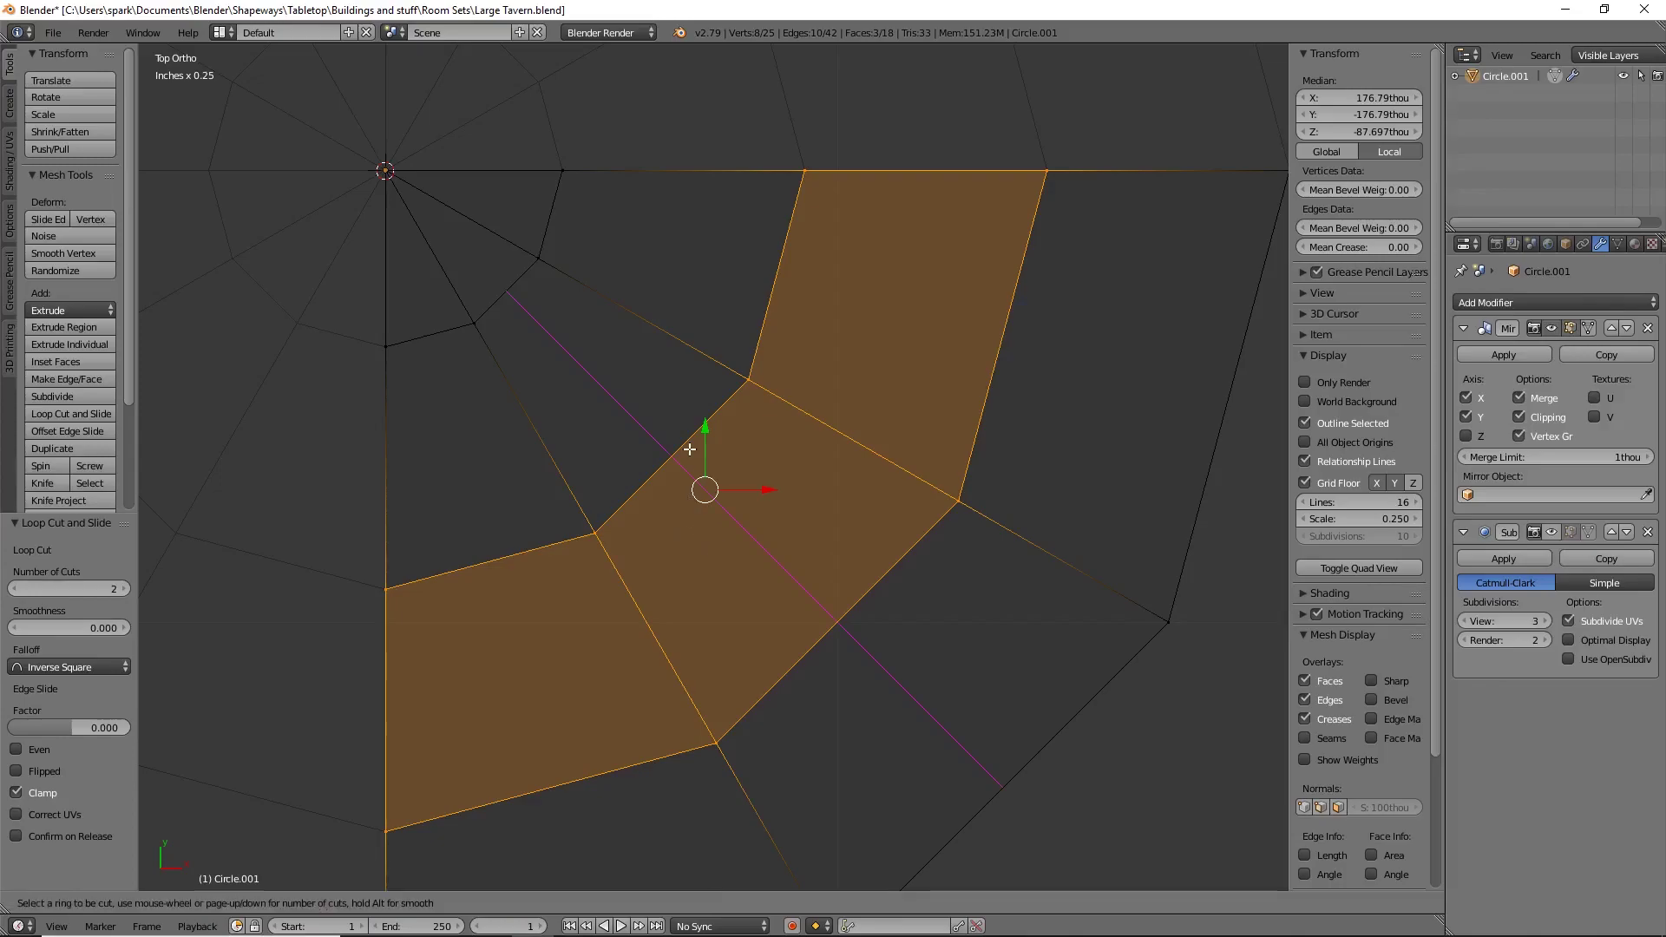
click(690, 450)
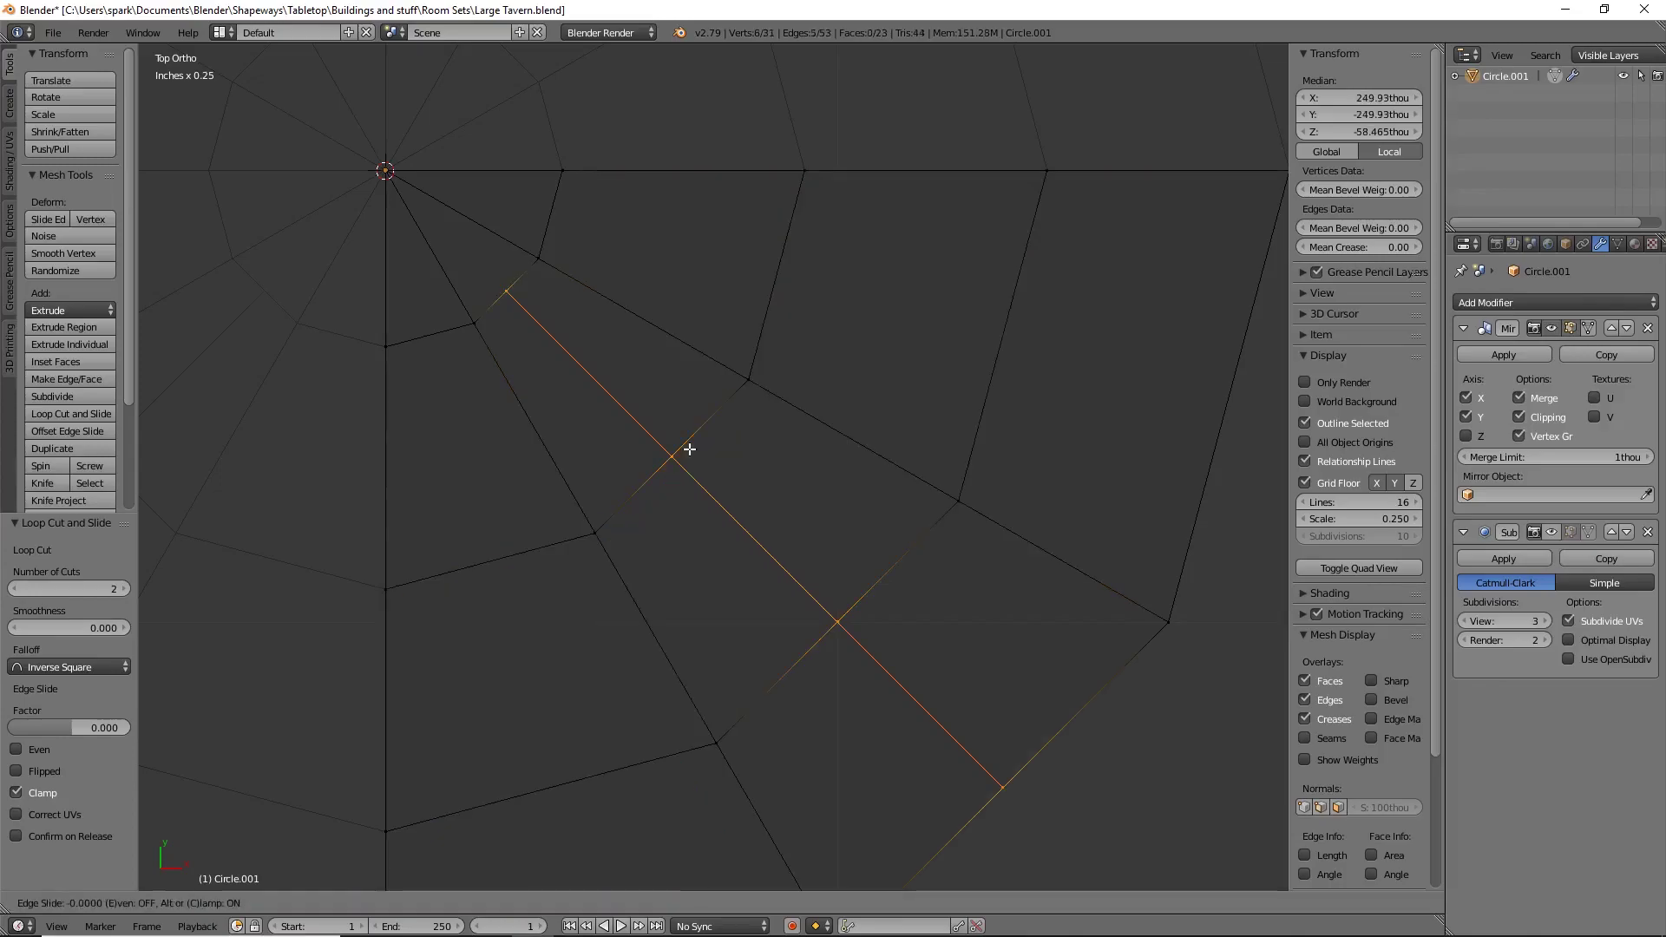
right_click(690, 449)
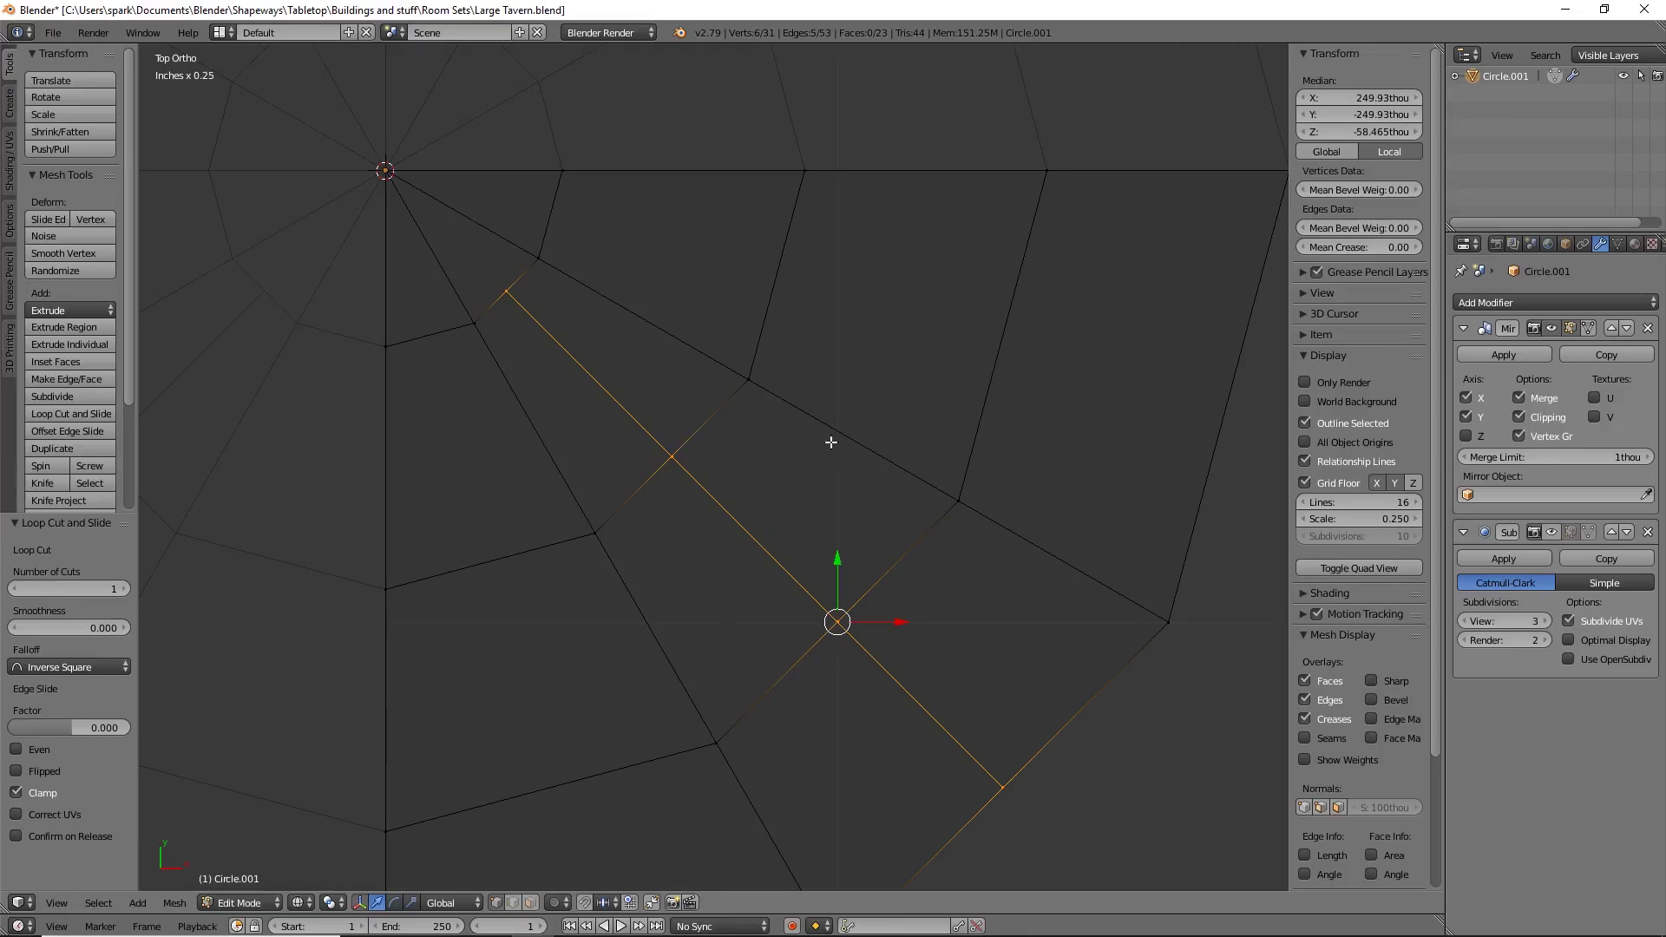
Step: Pull the loop-cut vertices on both sides of the middle radial edge together into a small diamond in the middle wedge
right_click(760, 378)
shift+right_click(592, 532)
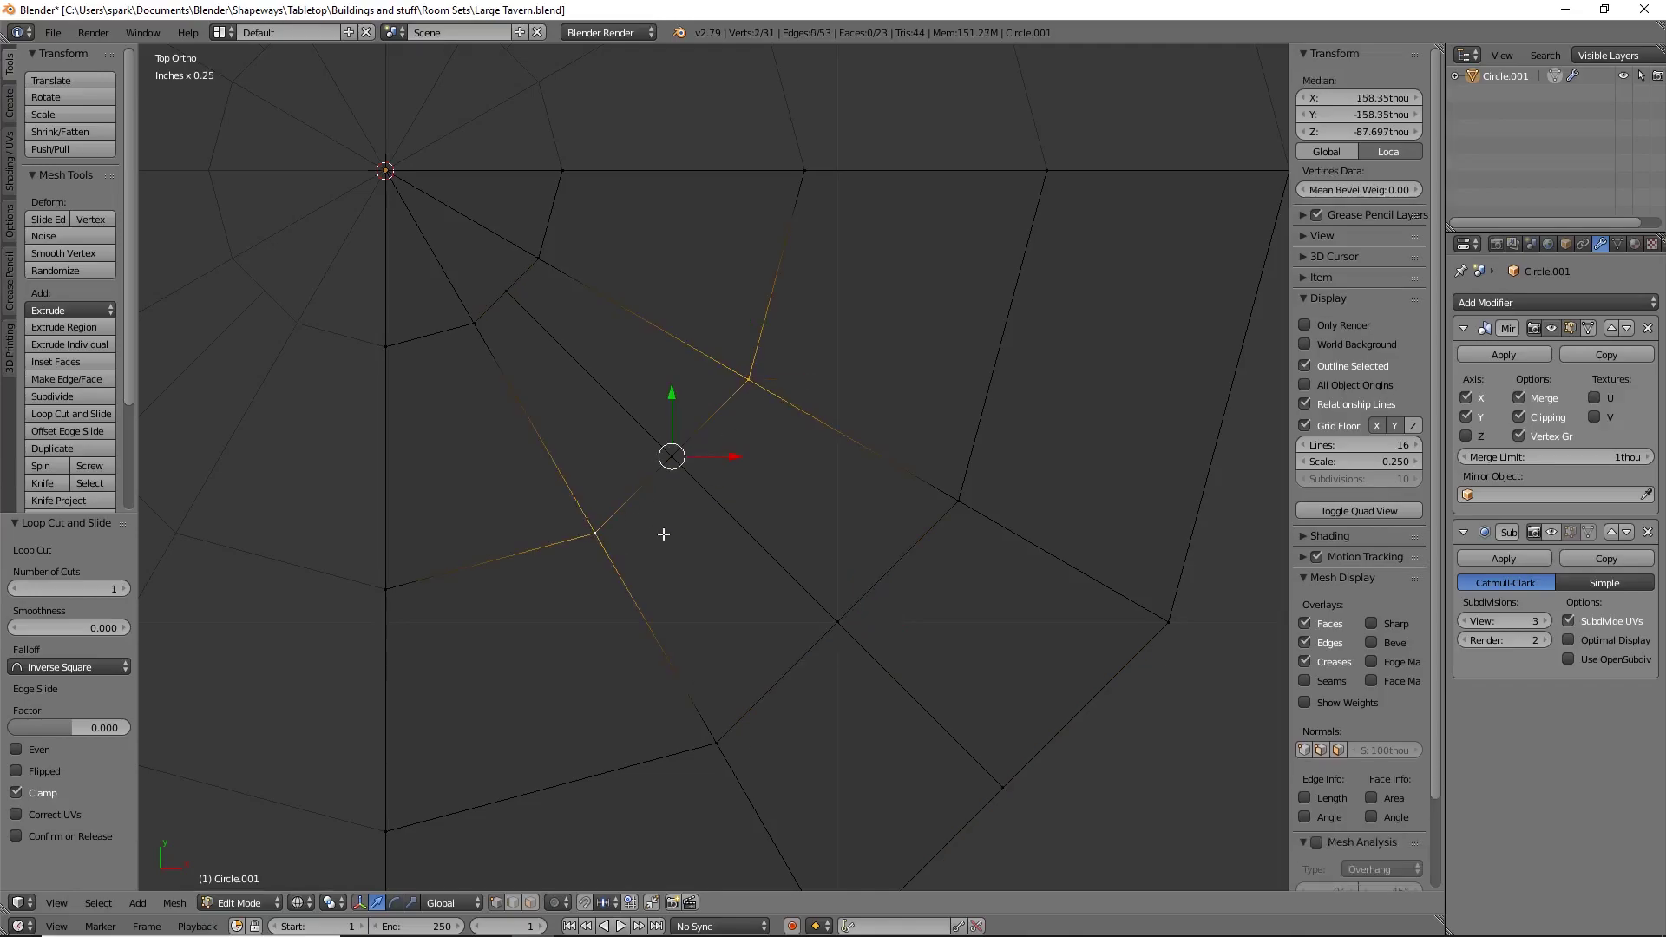
key(g)
click(753, 615)
right_click(717, 743)
key(g)
click(748, 666)
right_click(959, 501)
key(g)
click(869, 551)
right_click(743, 668)
key(g)
click(765, 639)
Step: Add a concentric loop cut through the diamond and move its surrounding vertices outward to shape a rounded octagon
key(ctrl+r)
right_click(826, 519)
right_click(793, 494)
key(g)
click(780, 492)
right_click(861, 548)
right_click(765, 640)
key(g)
click(782, 644)
right_click(867, 558)
key(g)
click(865, 579)
Step: Show the subdivision in the viewport and extrude the octagon's faces in place to start a leg
right_click(780, 497)
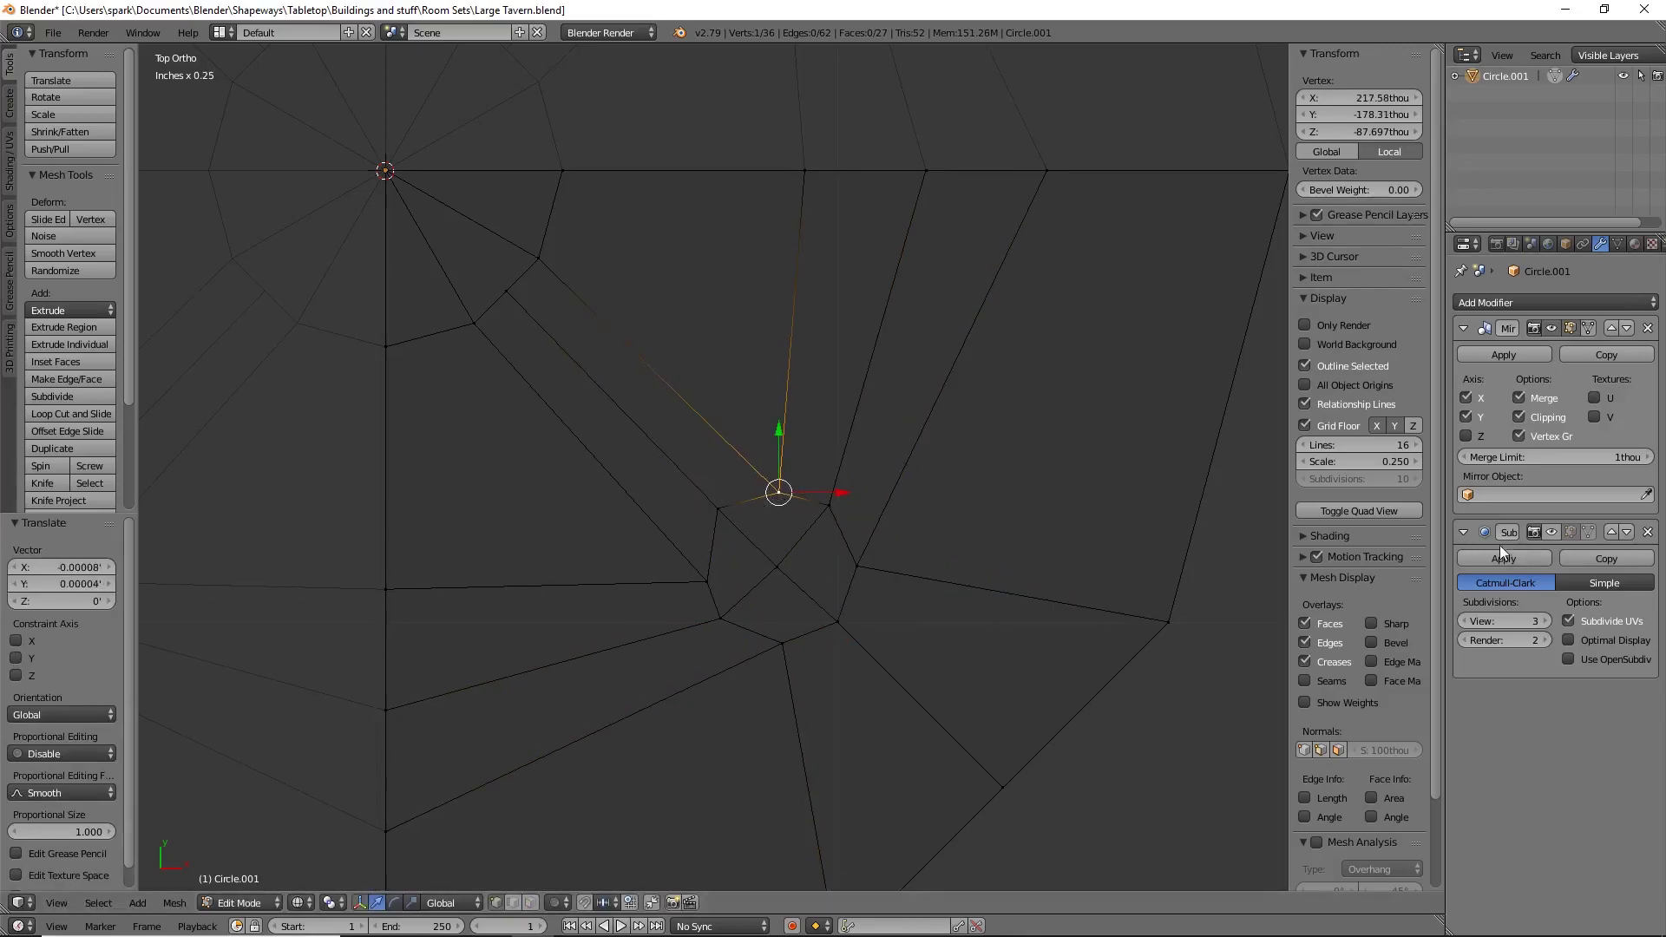
shift+right_click(855, 556)
shift+right_click(834, 506)
shift+right_click(786, 570)
shift+right_click(723, 515)
shift+right_click(710, 573)
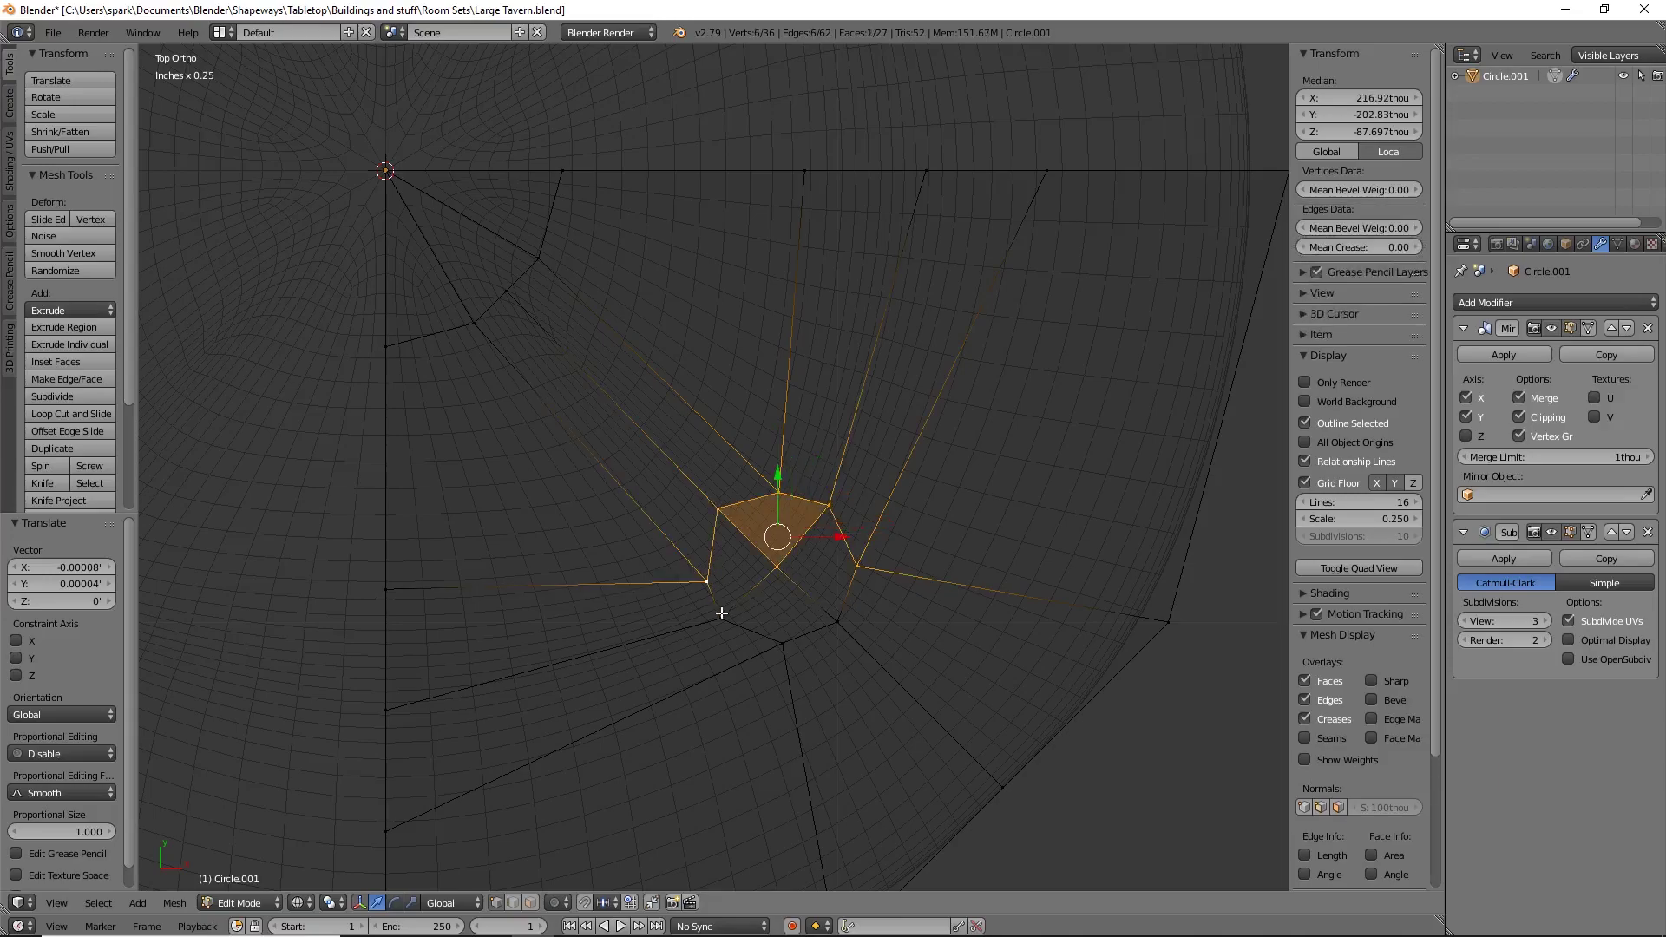
shift+right_click(722, 615)
shift+right_click(783, 641)
shift+right_click(840, 623)
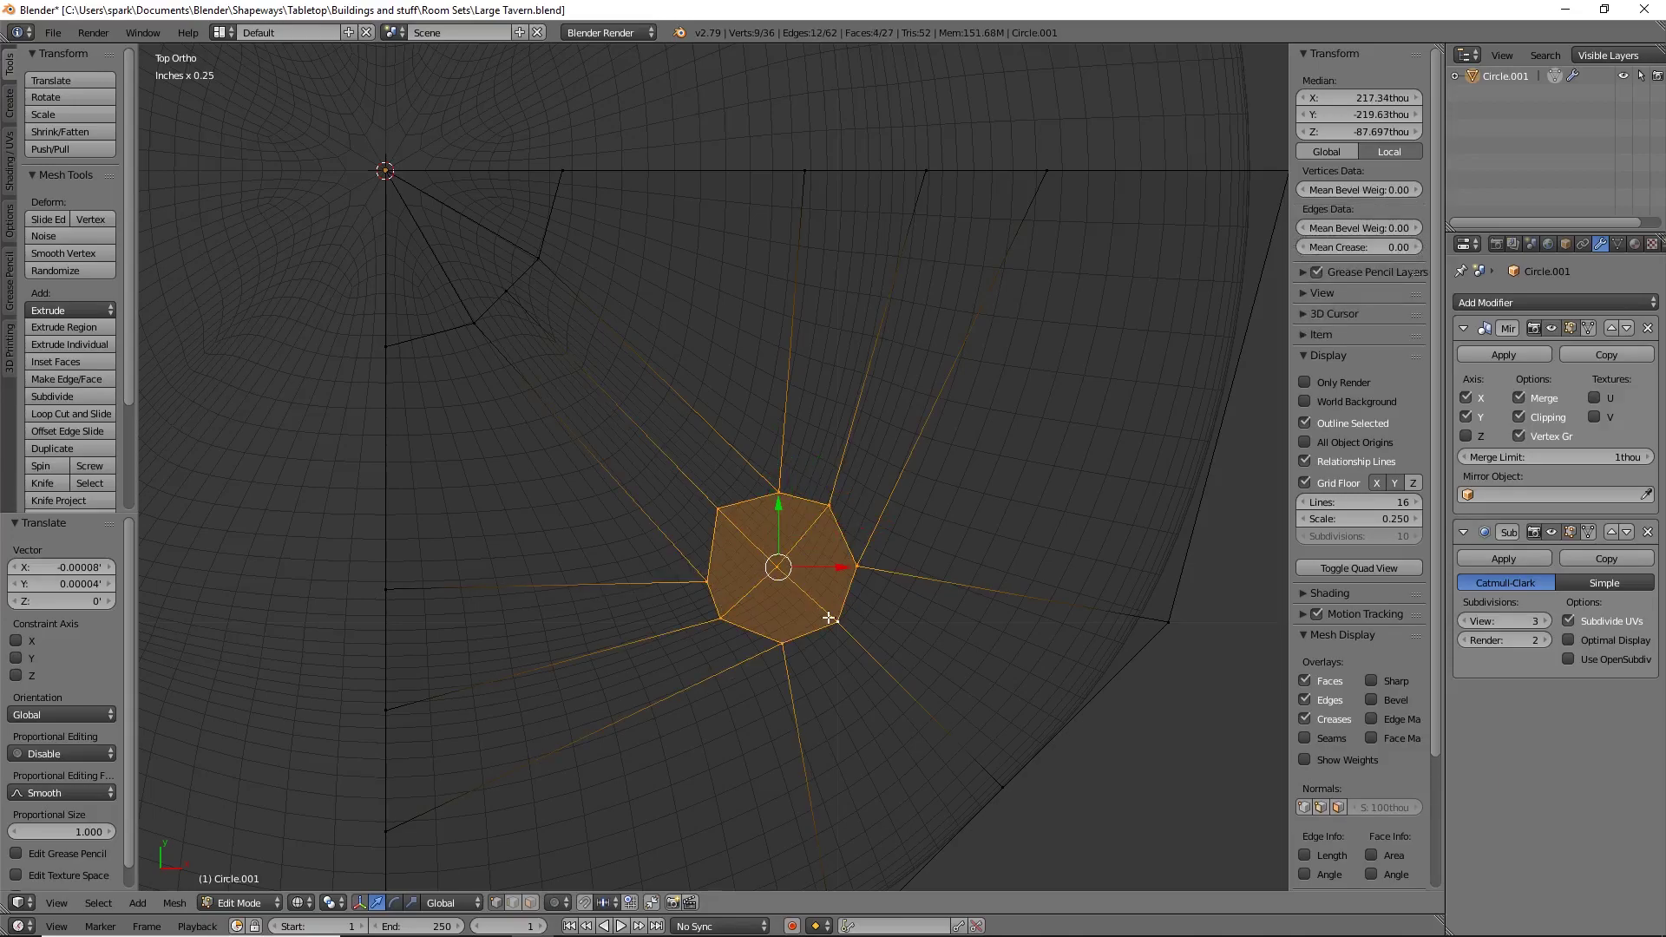
key(KP_1)
shift+middle_drag(831, 368, 771, 521)
scroll(773, 523, down, 7)
shift+middle_drag(780, 643, 770, 579)
key(e)
right_click(770, 579)
Step: Lower the extruded leg end to Z -976.7 thou and splay it 77.4 thou in X and -80.8 thou in Y
drag(712, 287, 809, 799)
key(KP_7)
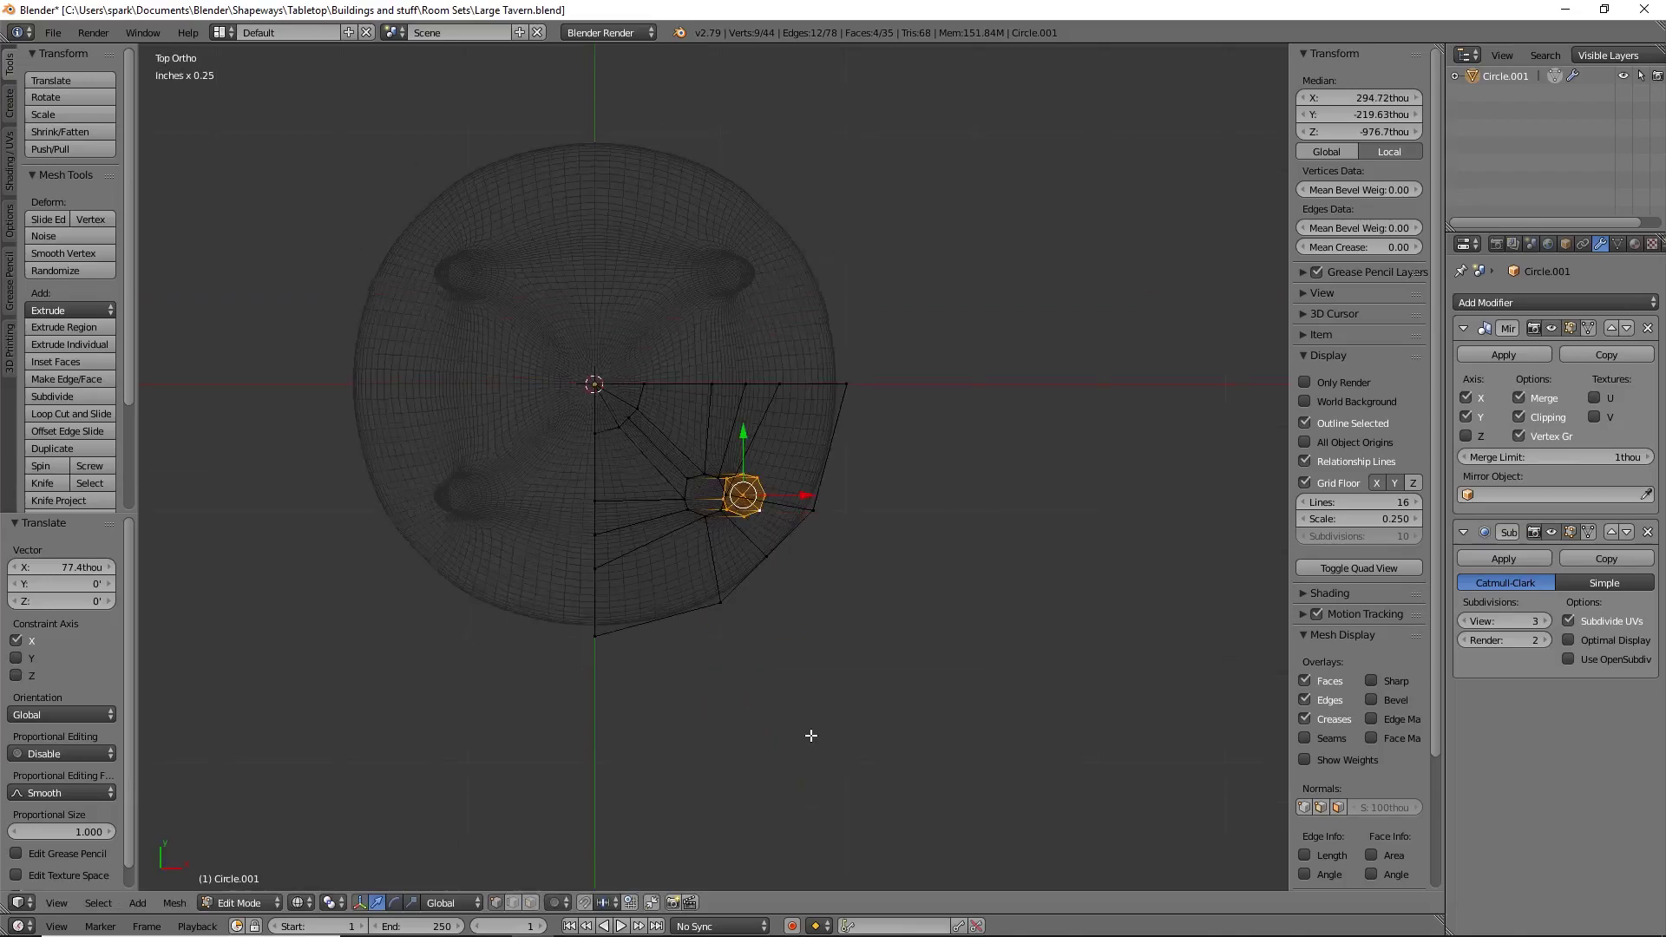
drag(748, 438, 745, 471)
middle_drag(837, 738, 831, 553)
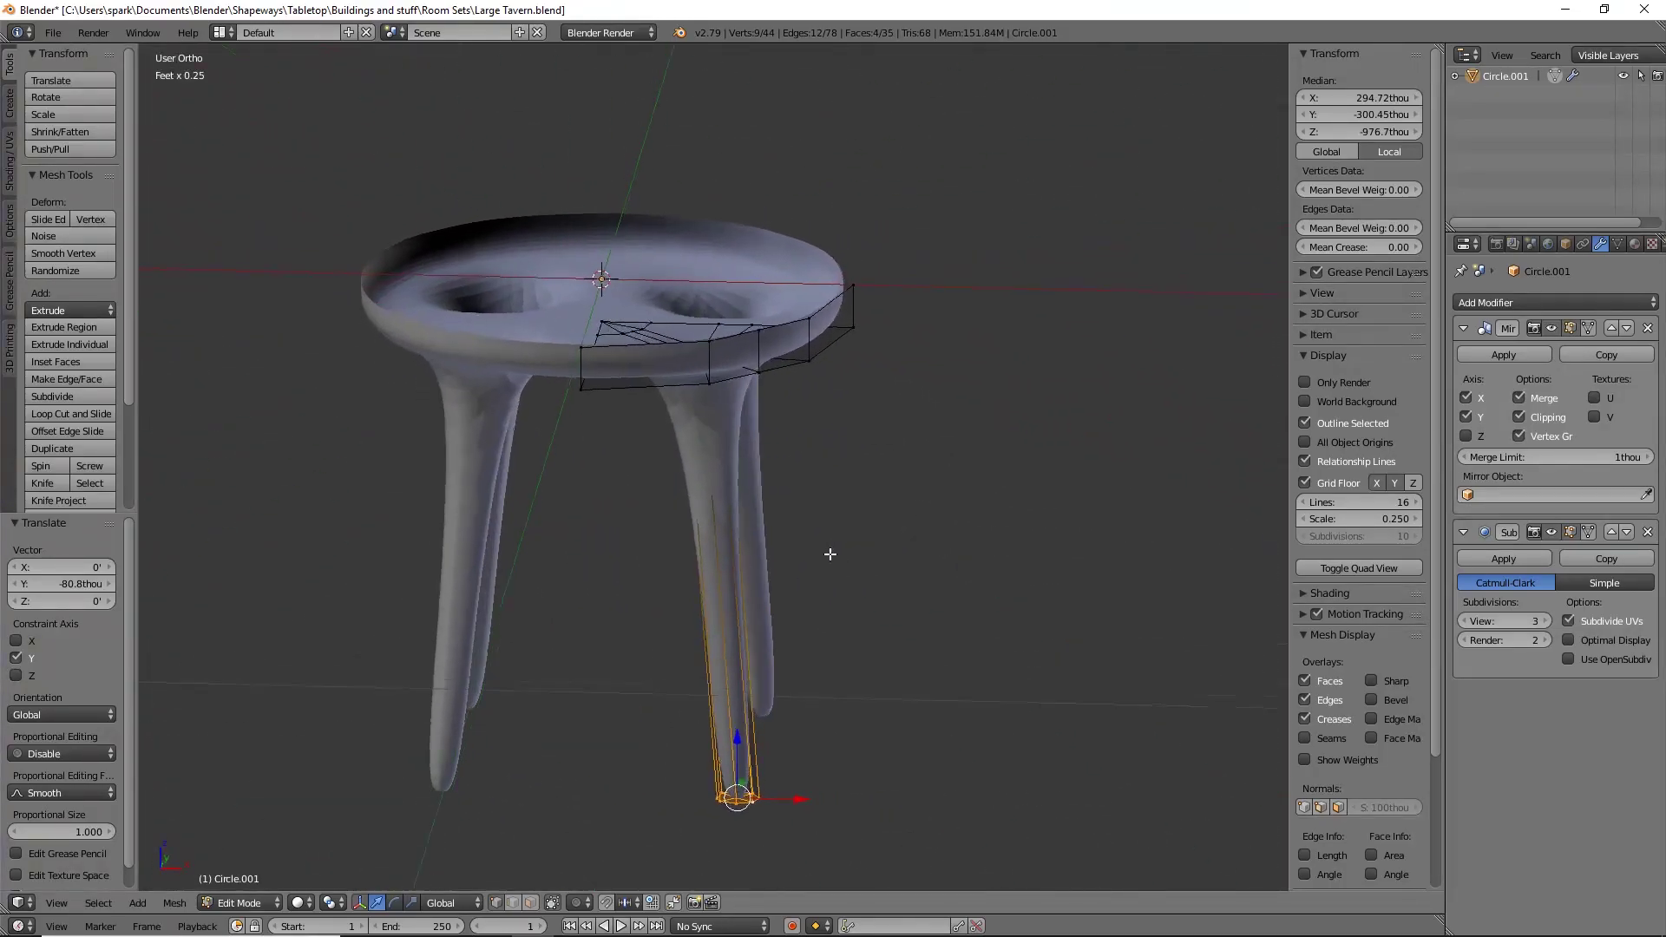
Step: Add two loop cuts around the leg, one slid close to the foot and one close to the seat
shift+scroll(825, 590, down, 4)
key(ctrl+r)
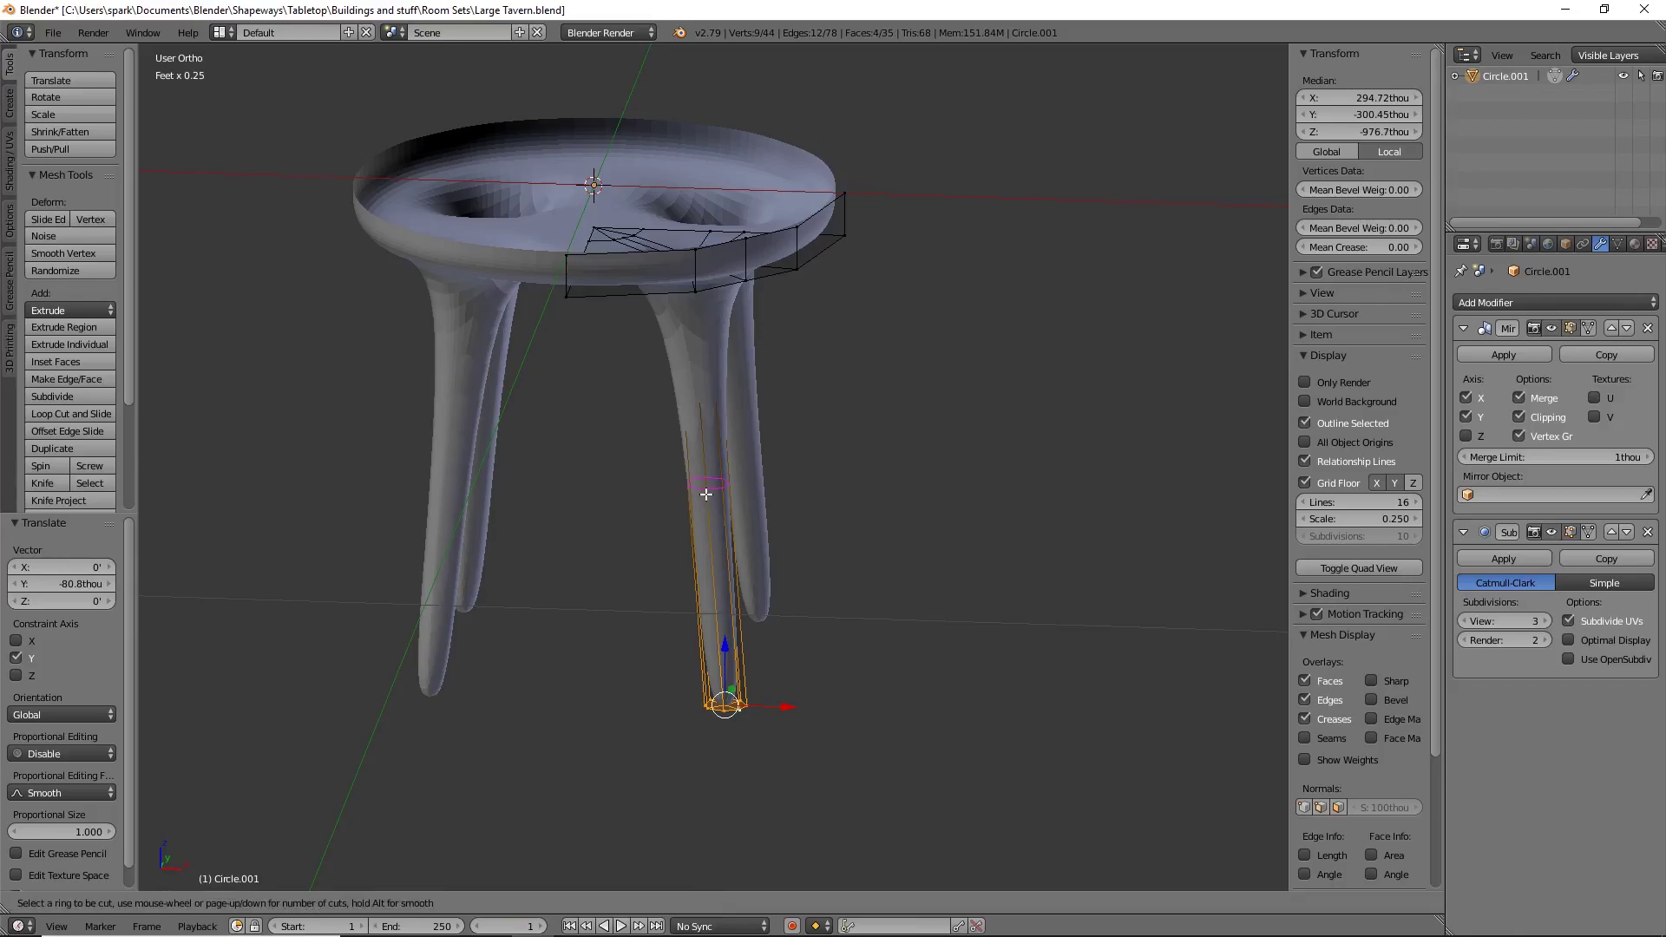
click(706, 493)
click(708, 530)
click(708, 530)
click(781, 708)
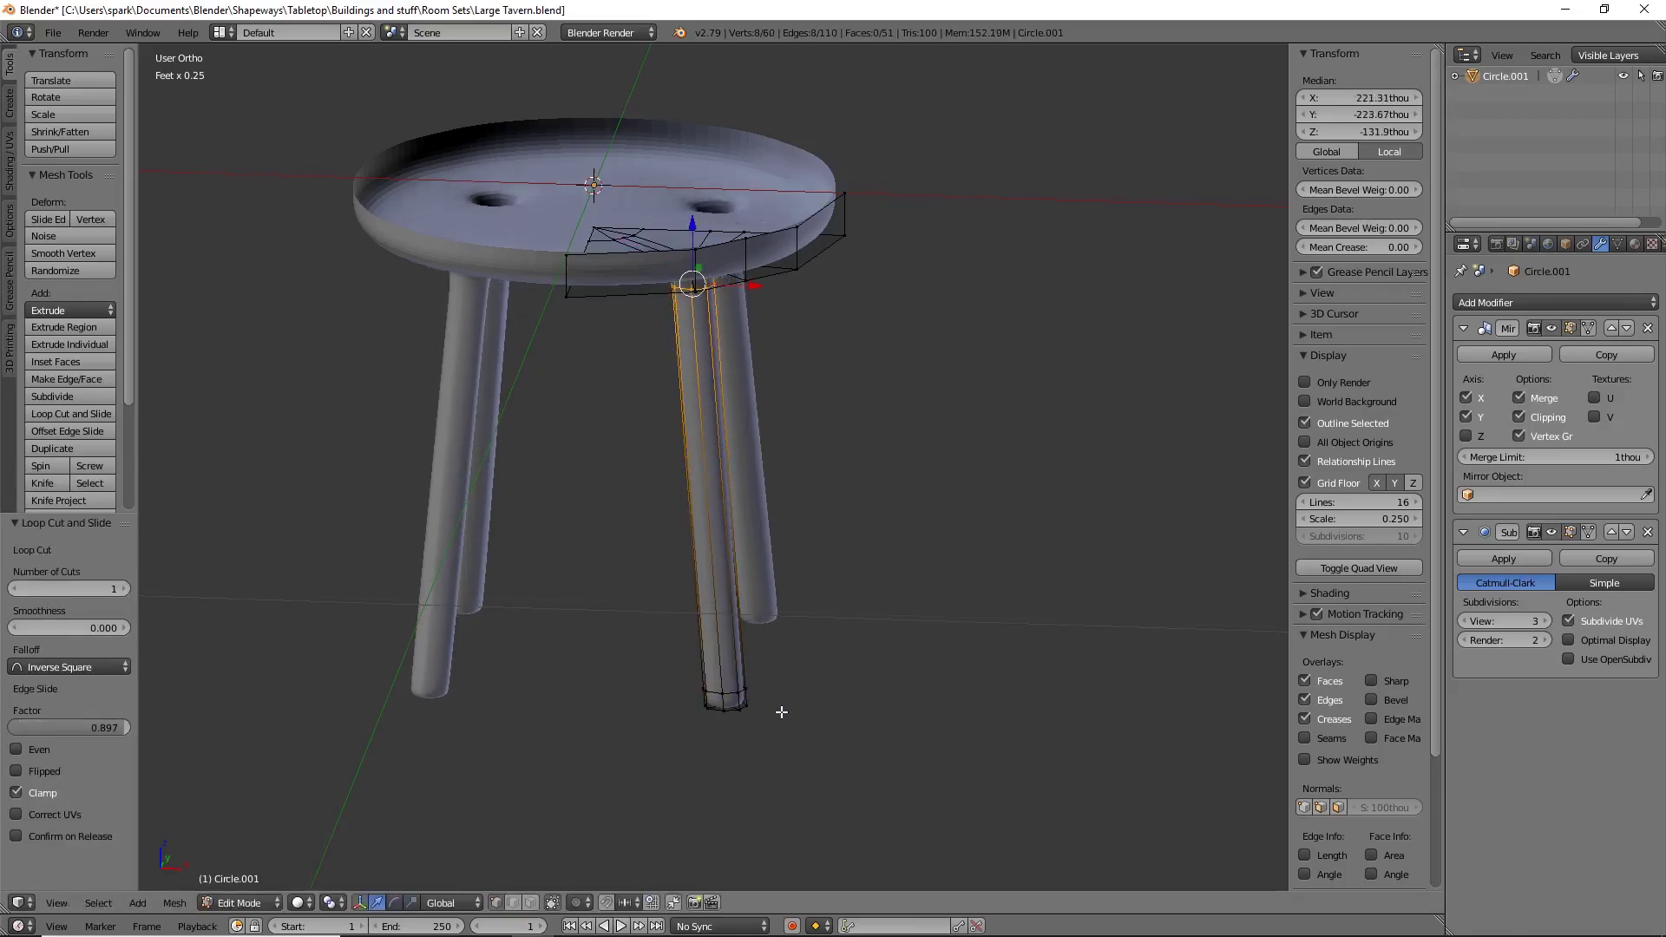
Step: Crease the edges of the leg's bottom end with a factor of 1
shift+scroll(779, 616, down, 7)
scroll(779, 616, up, 6)
right_click(785, 753)
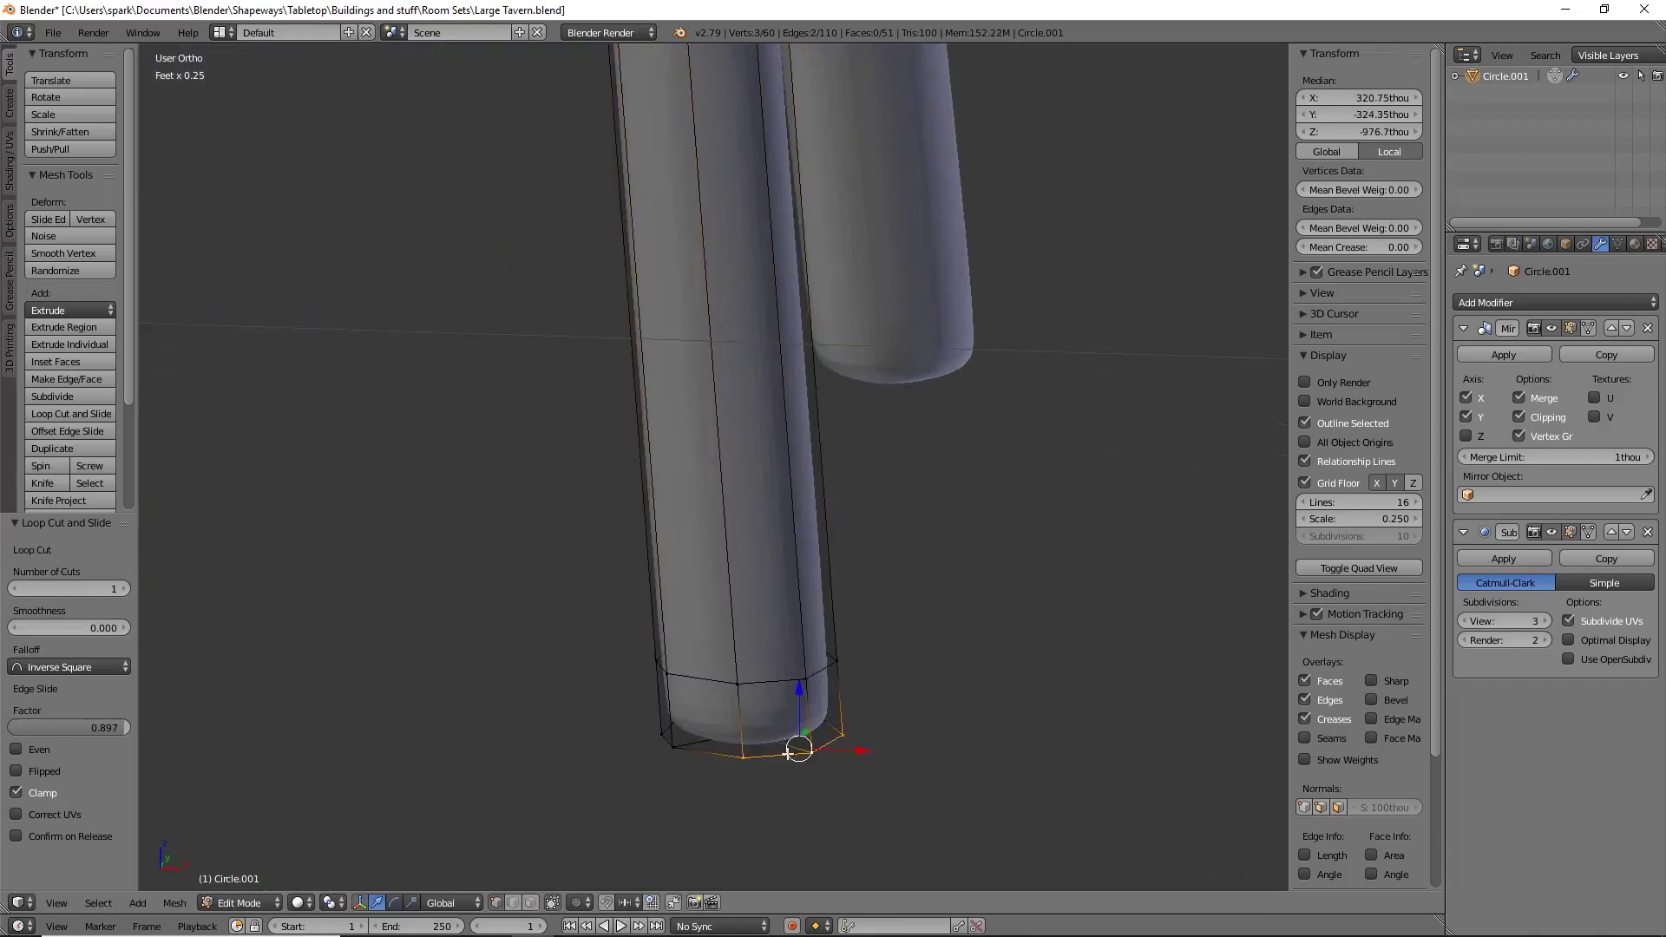
key(KP_1)
key(z)
key(b)
drag(596, 691, 998, 829)
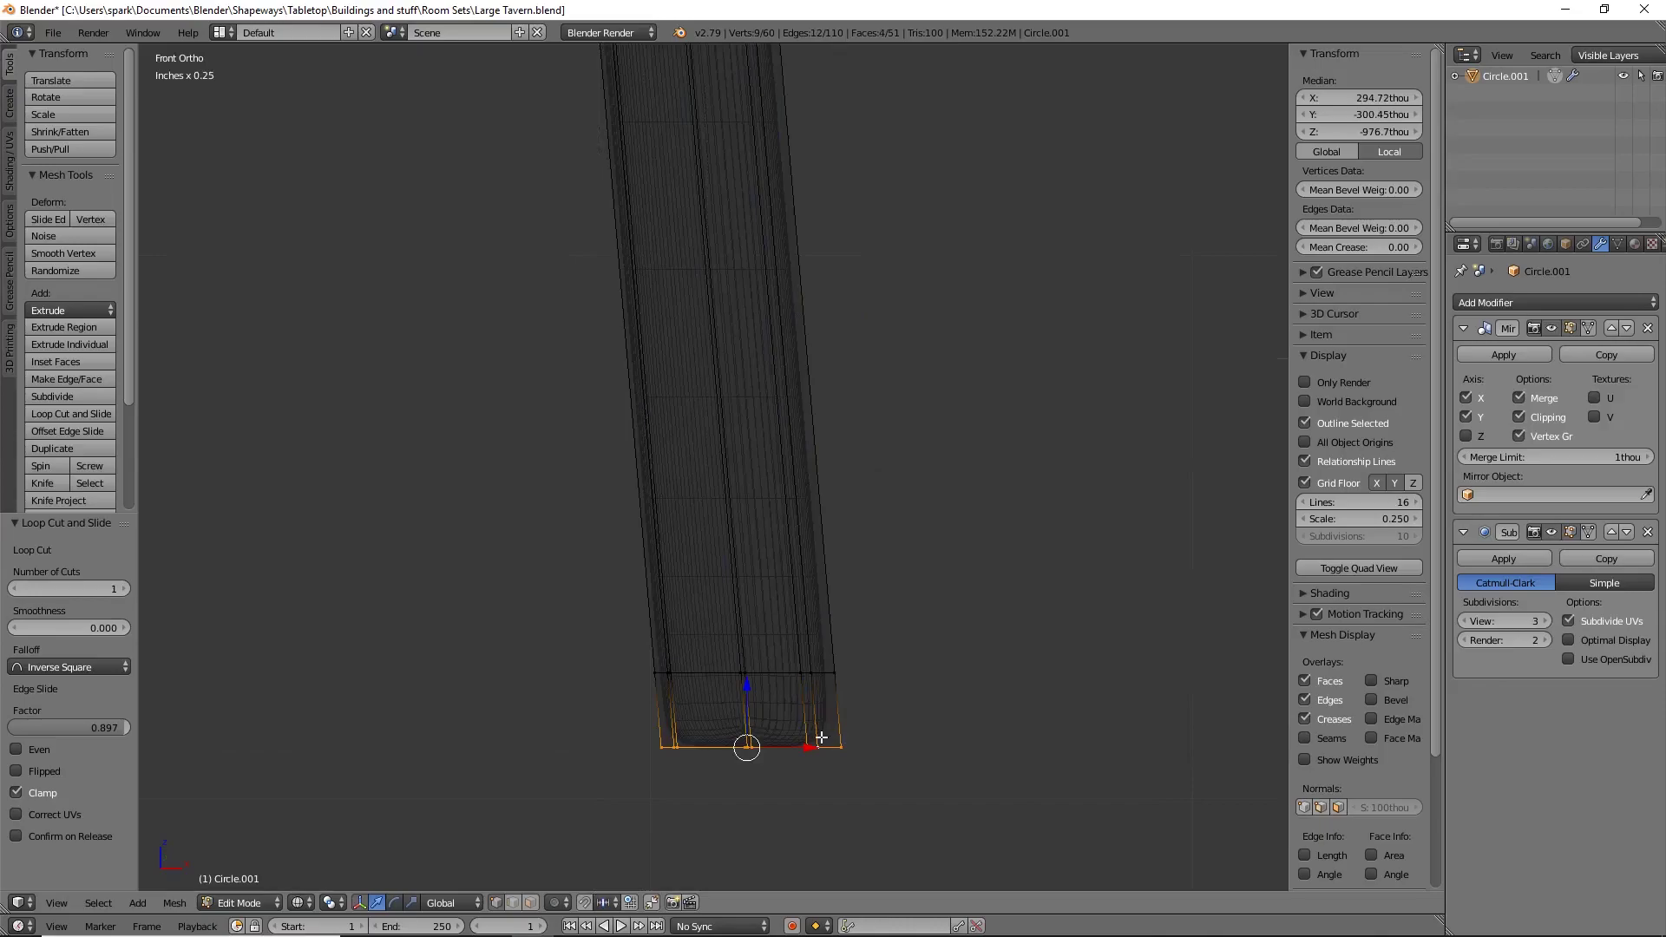
key(shift+e)
click(693, 712)
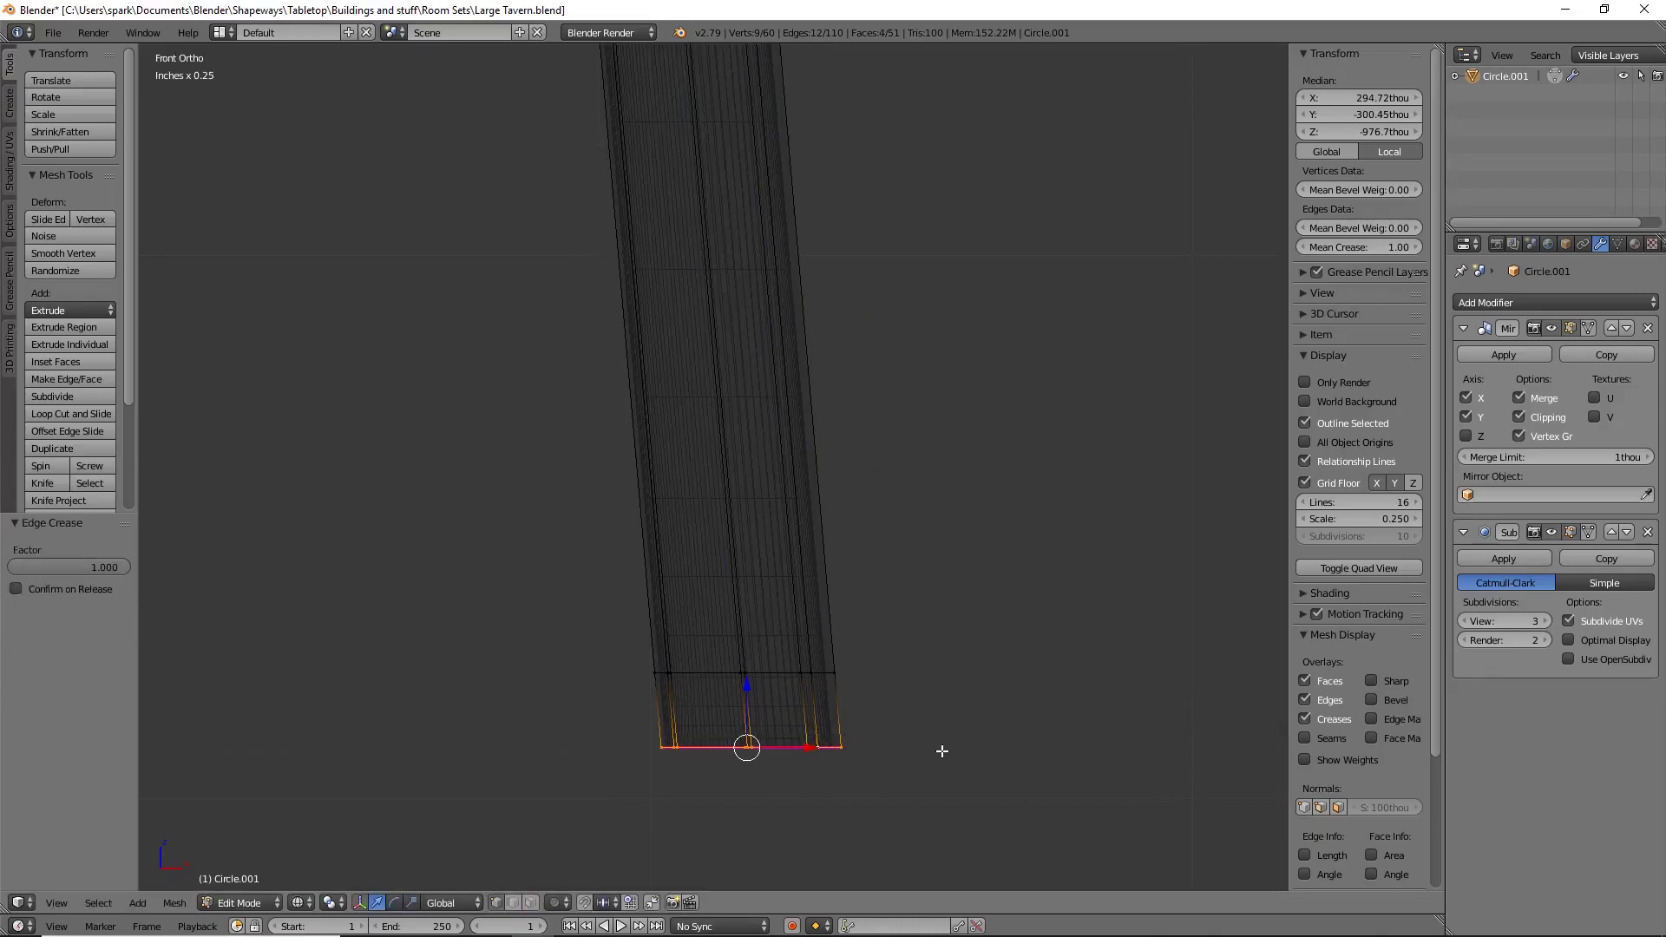
Step: Scale the leg's bottom vertices along Z by 6.799
key(s)
key(z)
click(748, 577)
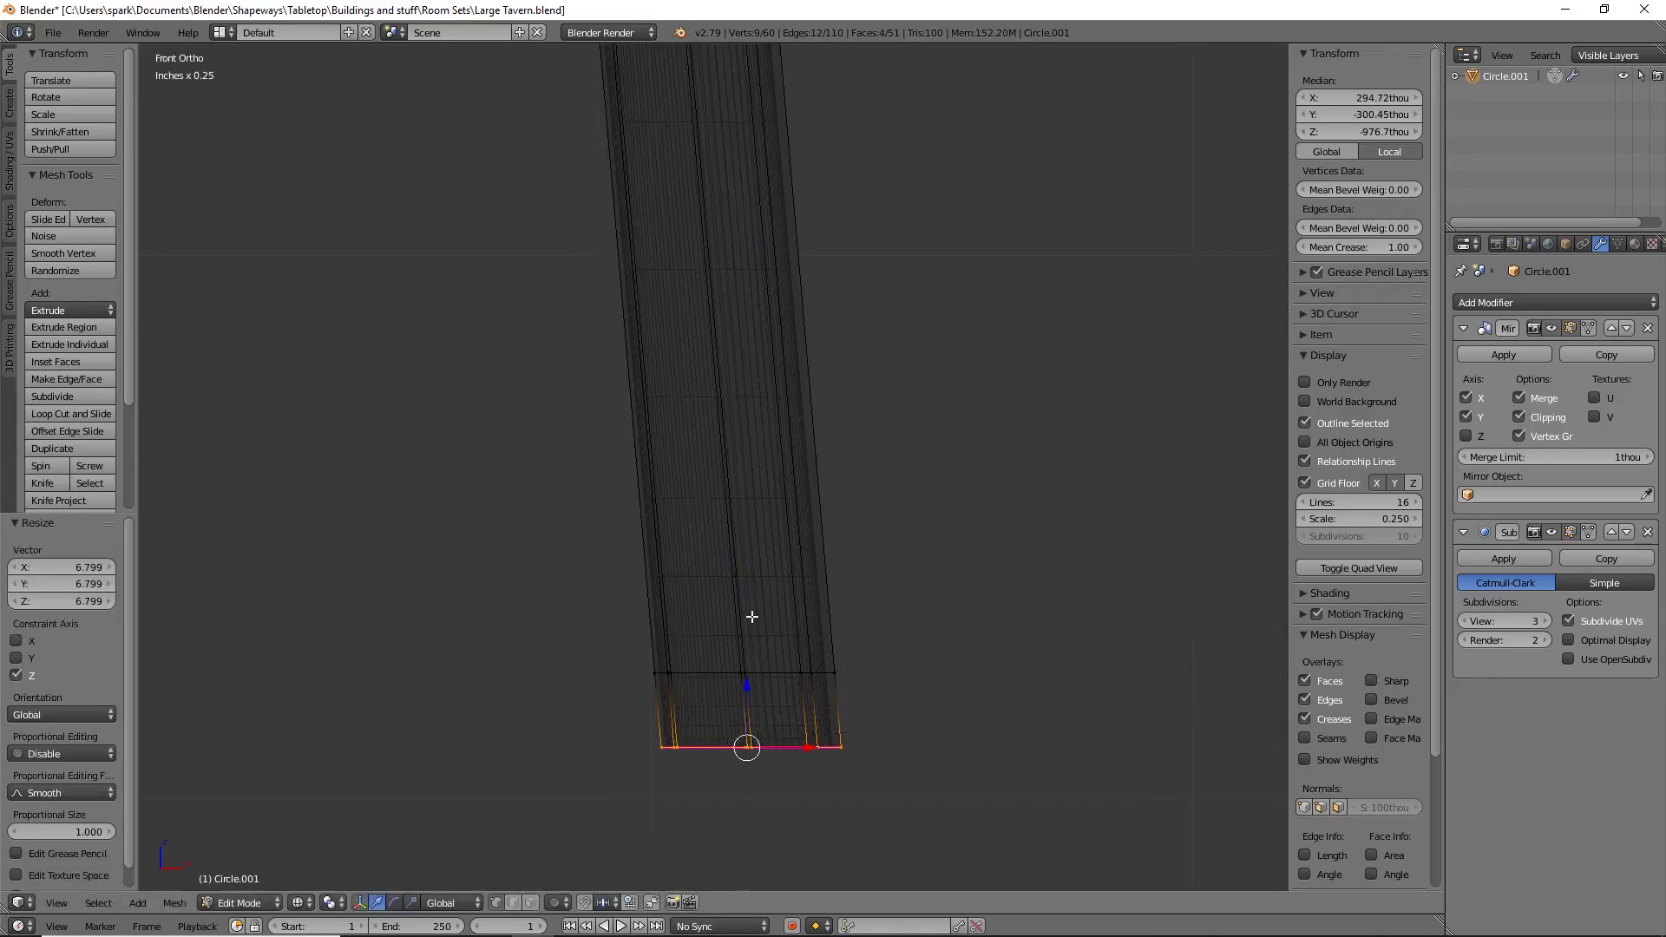
Step: Crease the edge ring where the leg meets the seat's underside with a factor of 1
scroll(749, 617, down, 10)
shift+middle_drag(841, 131, 799, 570)
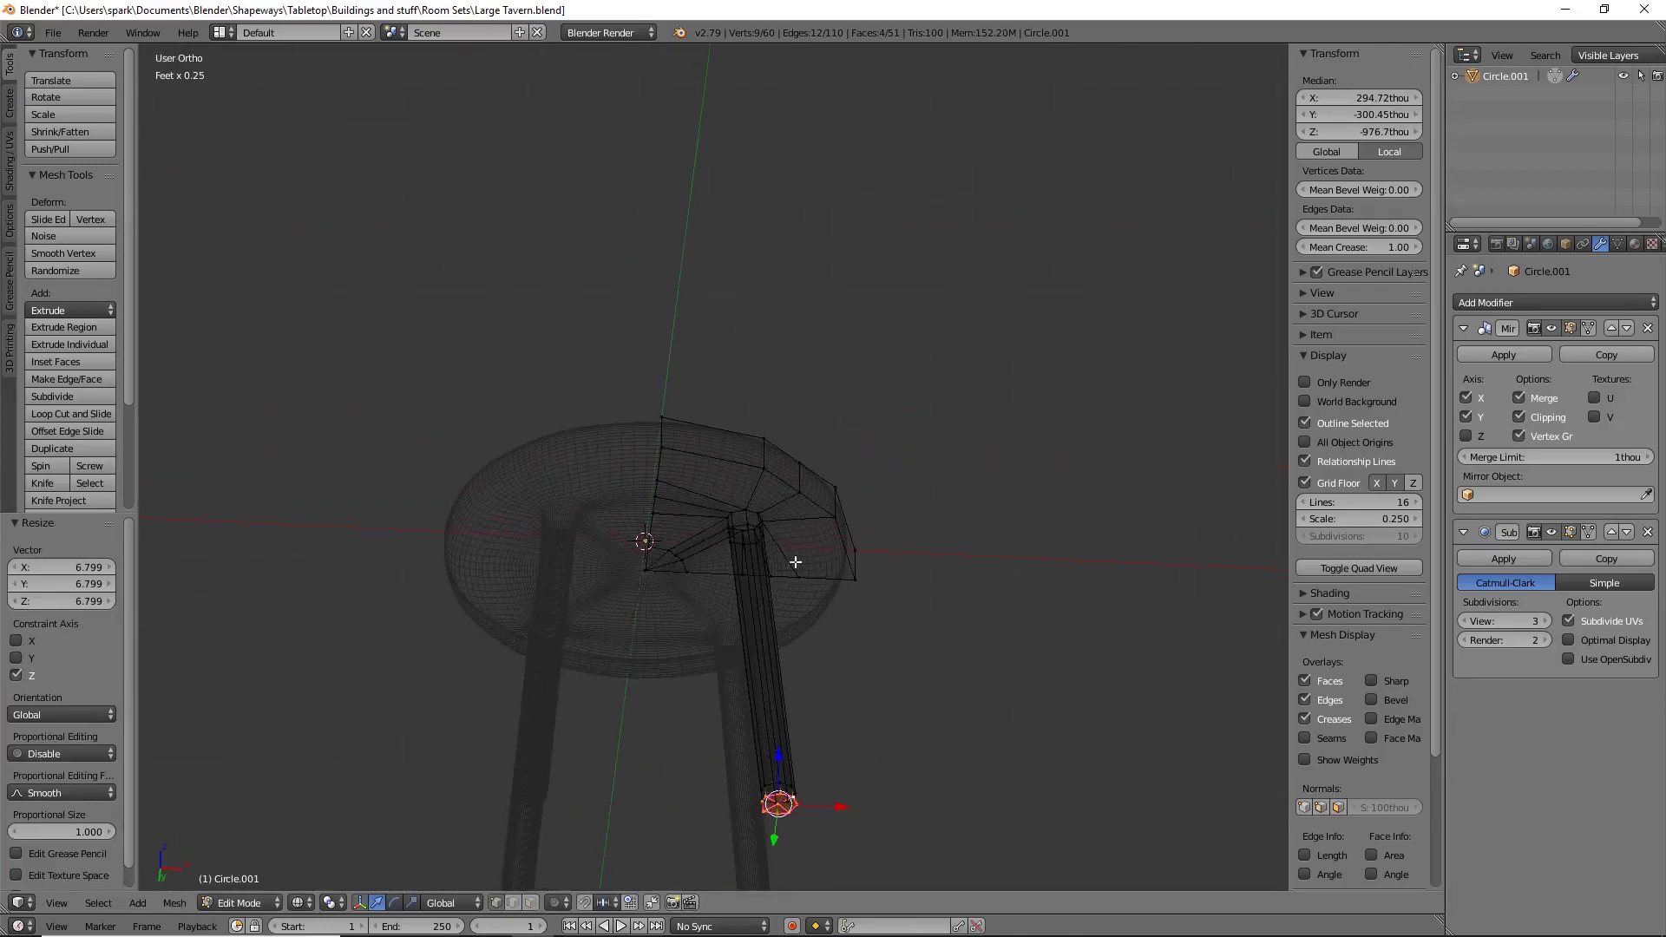
right_click(755, 505)
scroll(792, 607, up, 6)
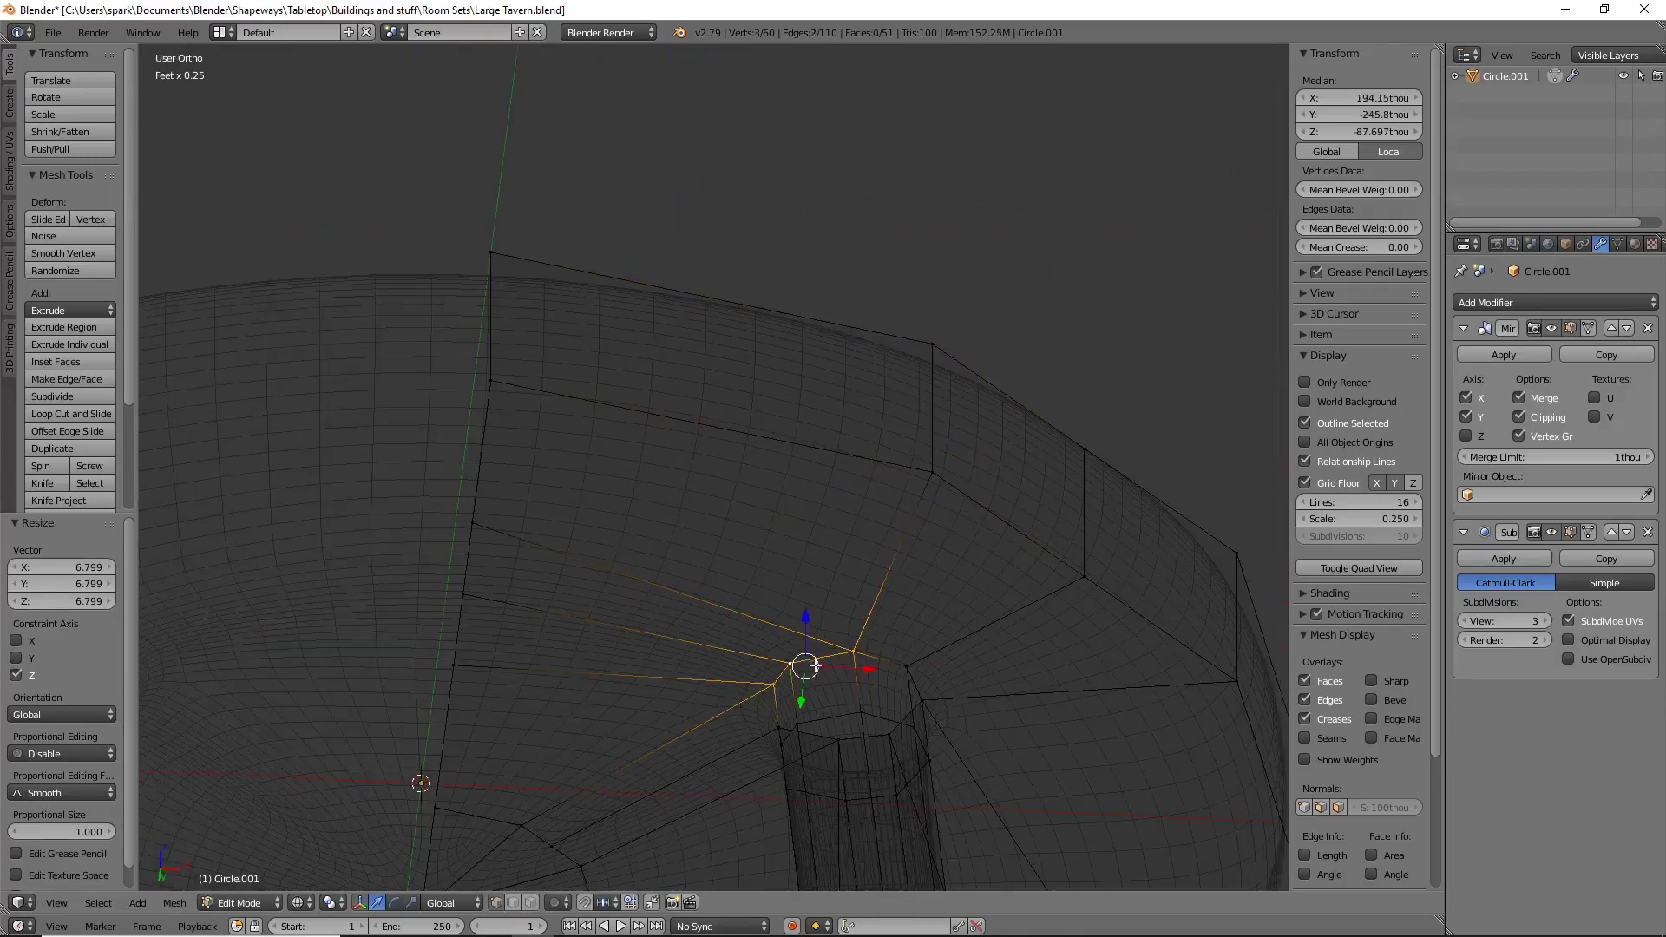
shift+middle_drag(816, 664, 778, 608)
shift+right_click(875, 627)
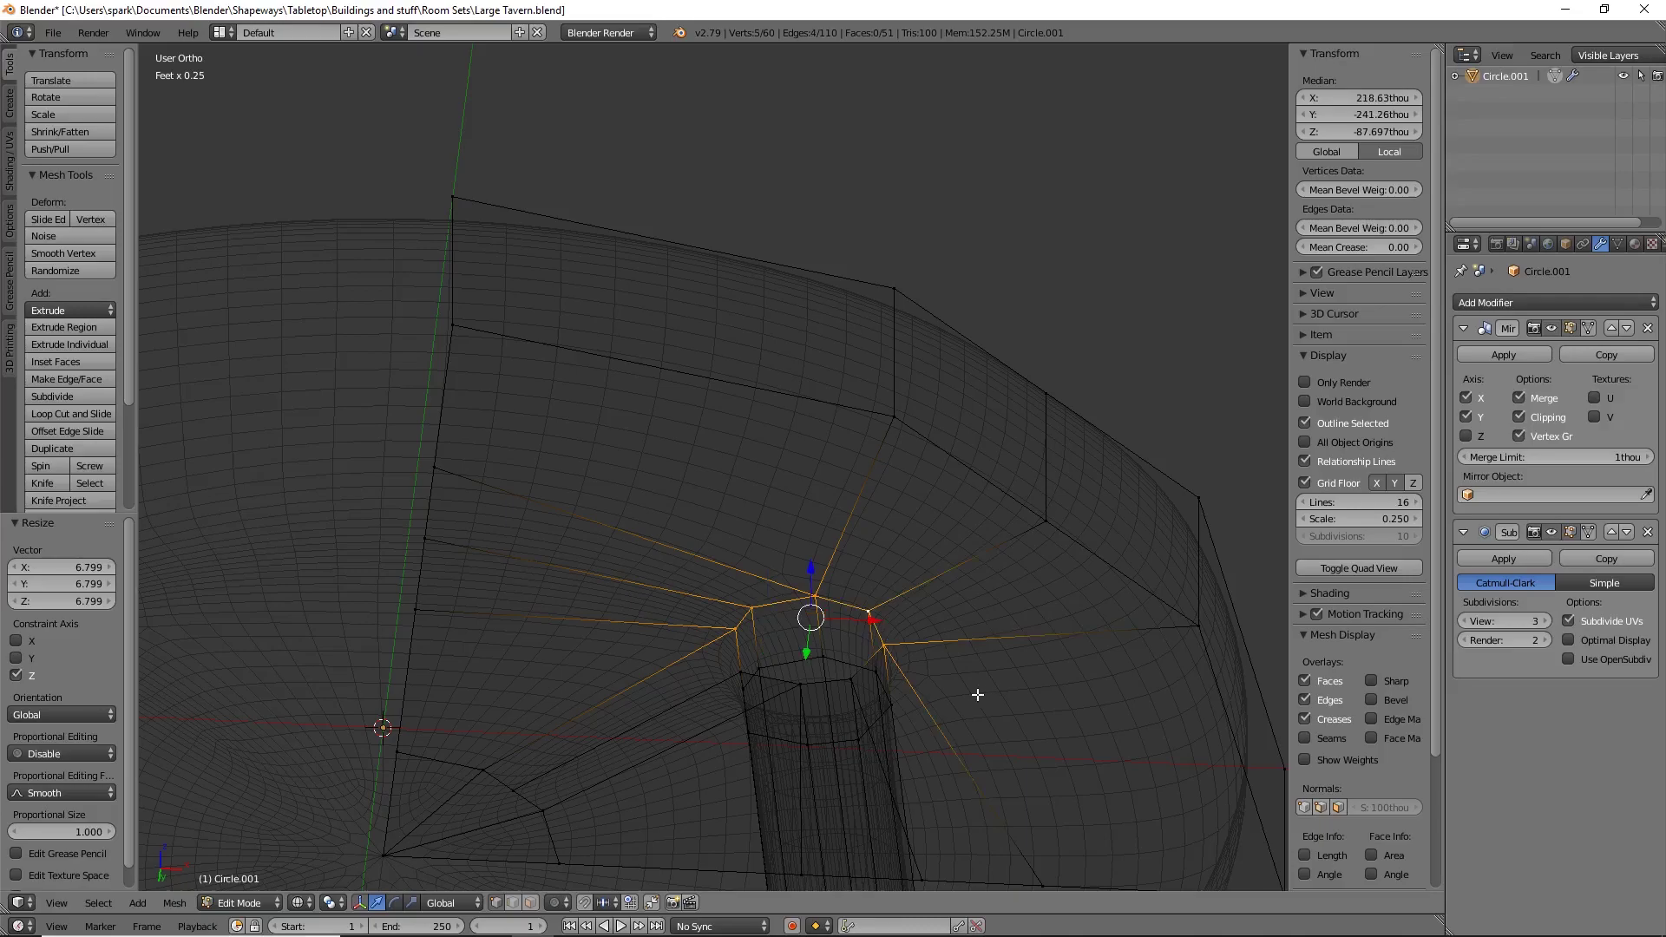
shift+right_click(840, 675)
middle_drag(841, 673, 822, 602)
shift+right_click(822, 614)
key(shift+e)
click(799, 639)
Step: Extrude the seat's upper outer edge loop in place
key(z)
scroll(859, 633, down, 6)
middle_drag(900, 663, 860, 692)
alt+right_click(707, 465)
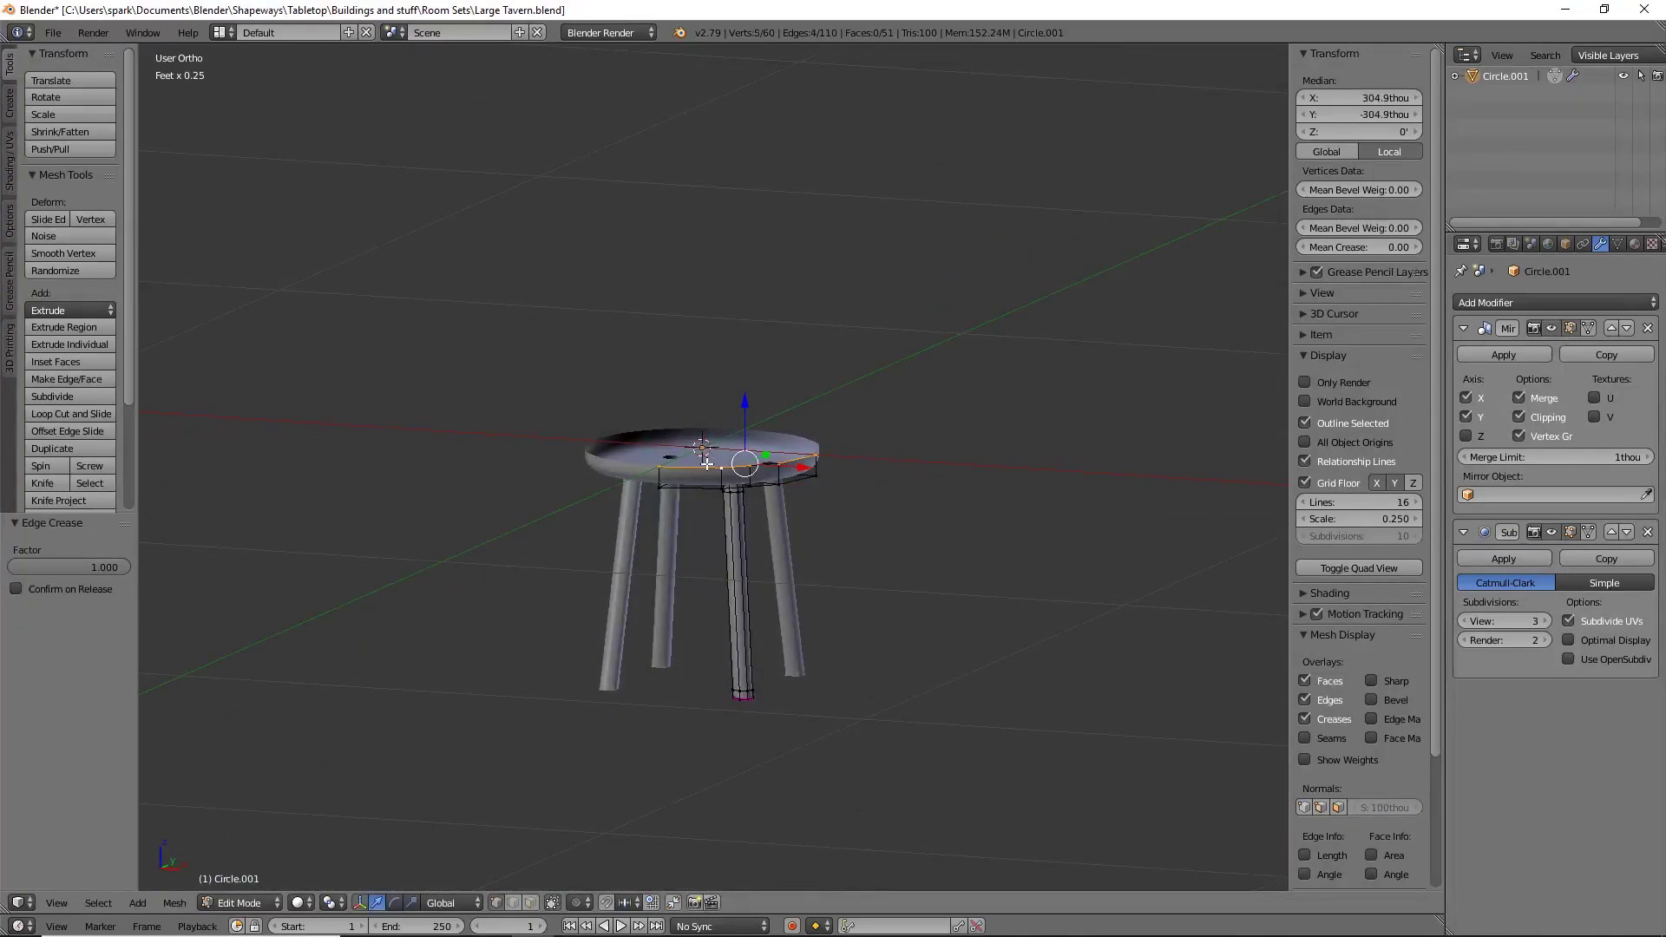
middle_drag(745, 520, 706, 617)
key(KP_7)
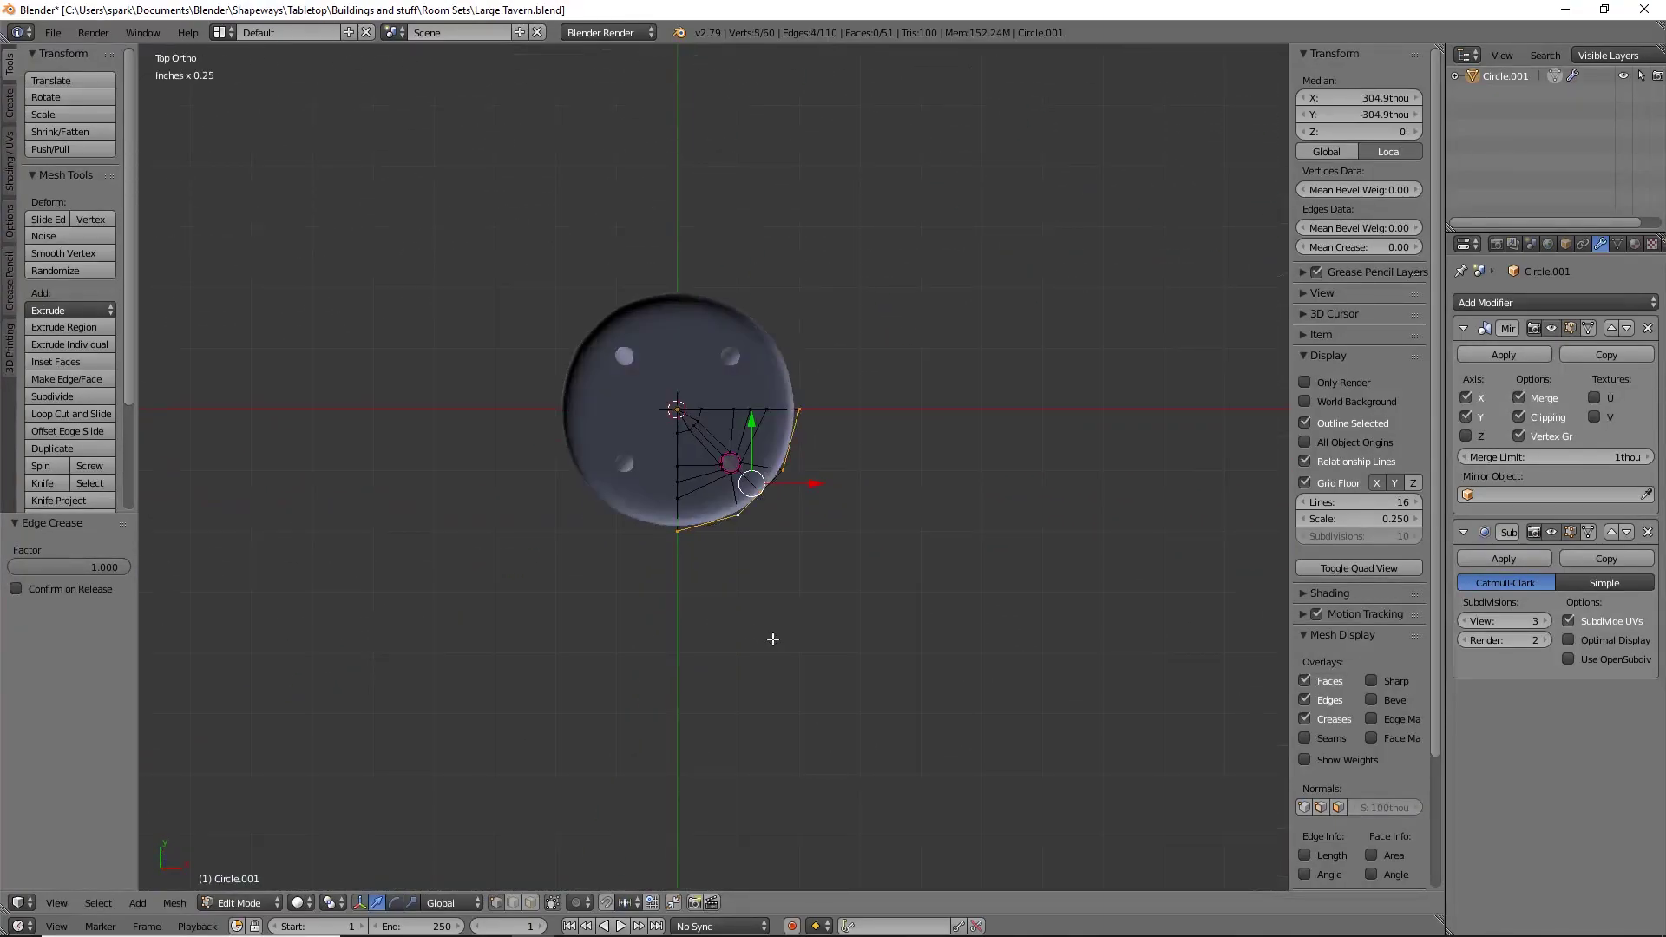
key(e)
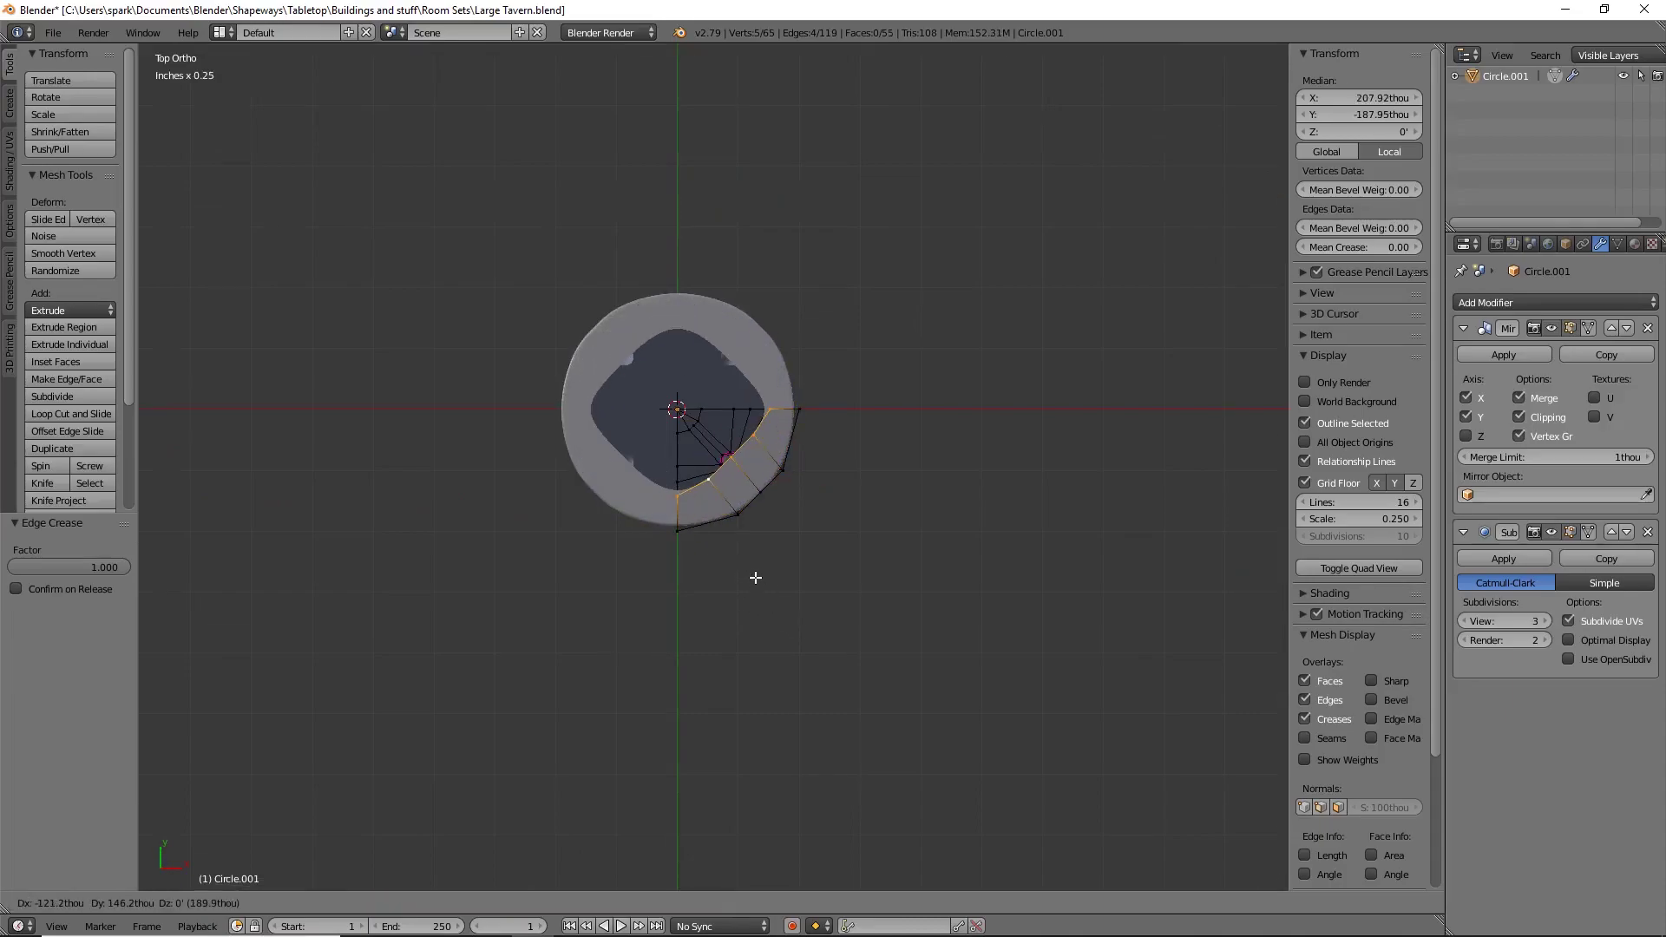
right_click(753, 577)
Step: Try to merge the extruded rim vertices at center
key(alt+m)
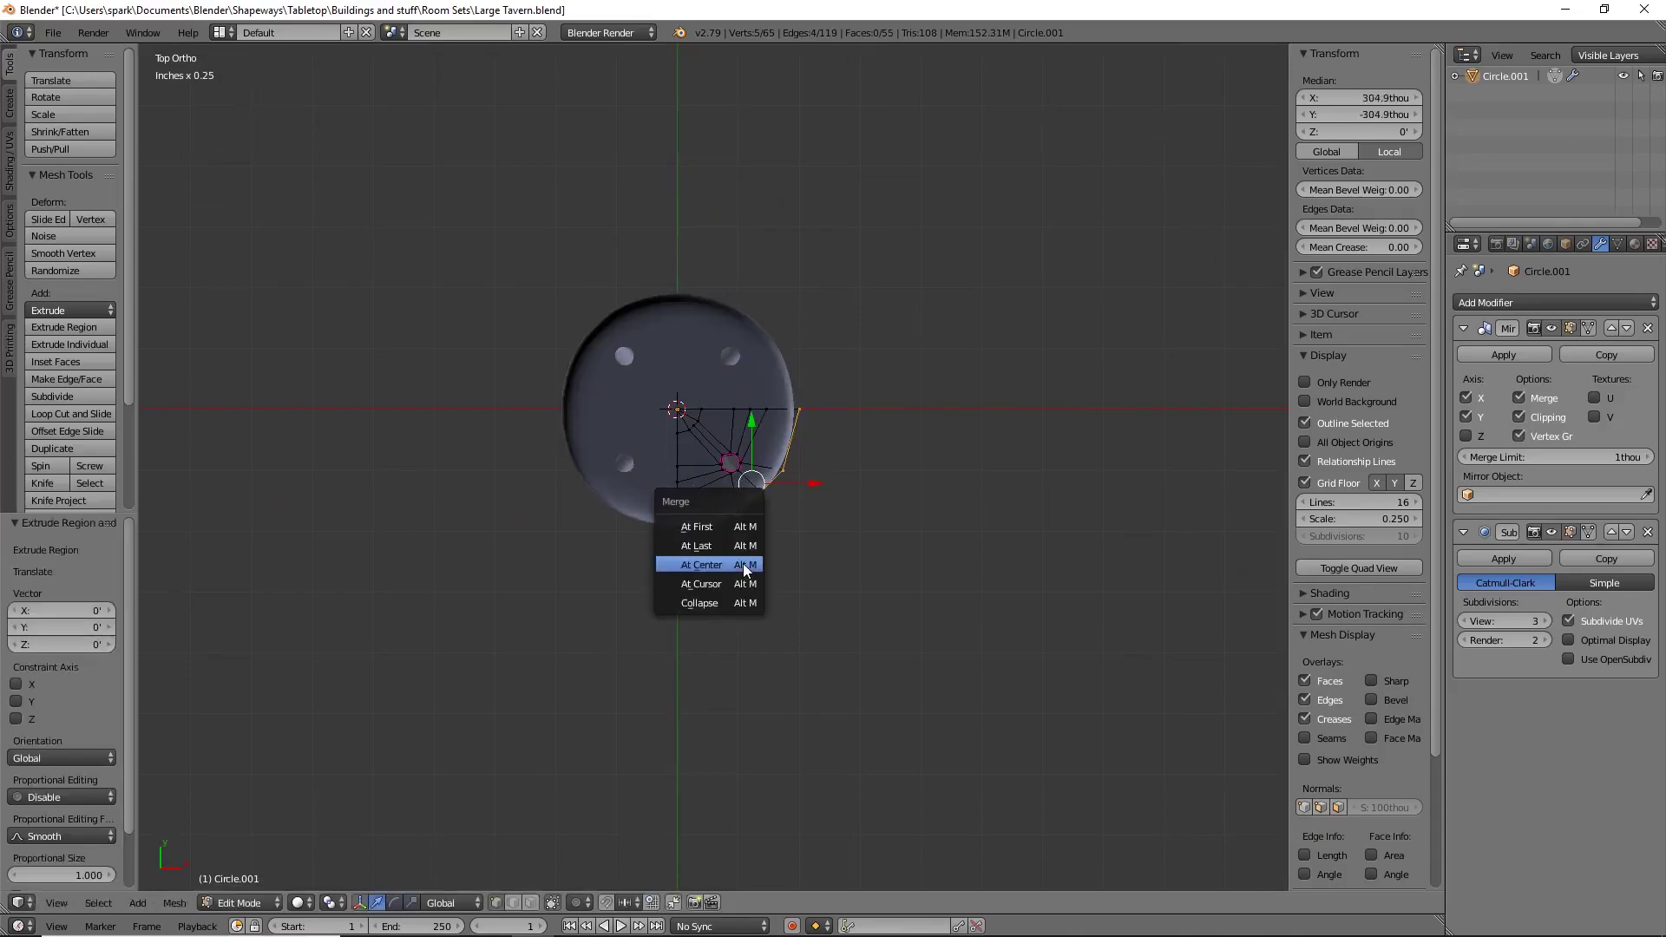
click(713, 564)
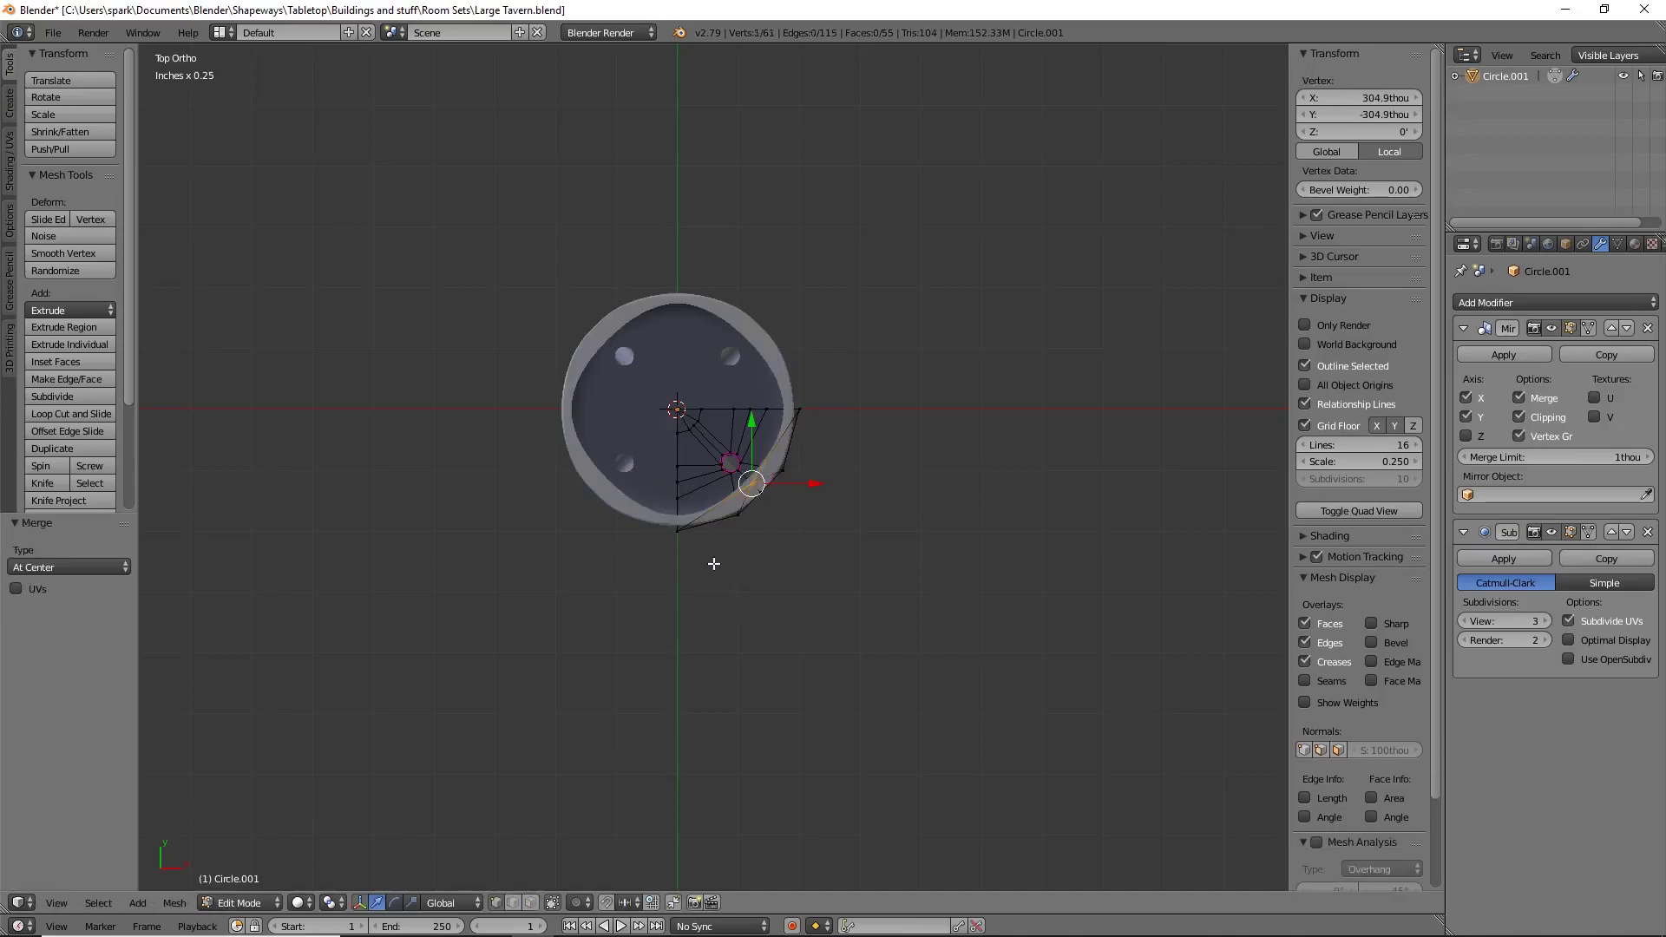
key(ctrl+z)
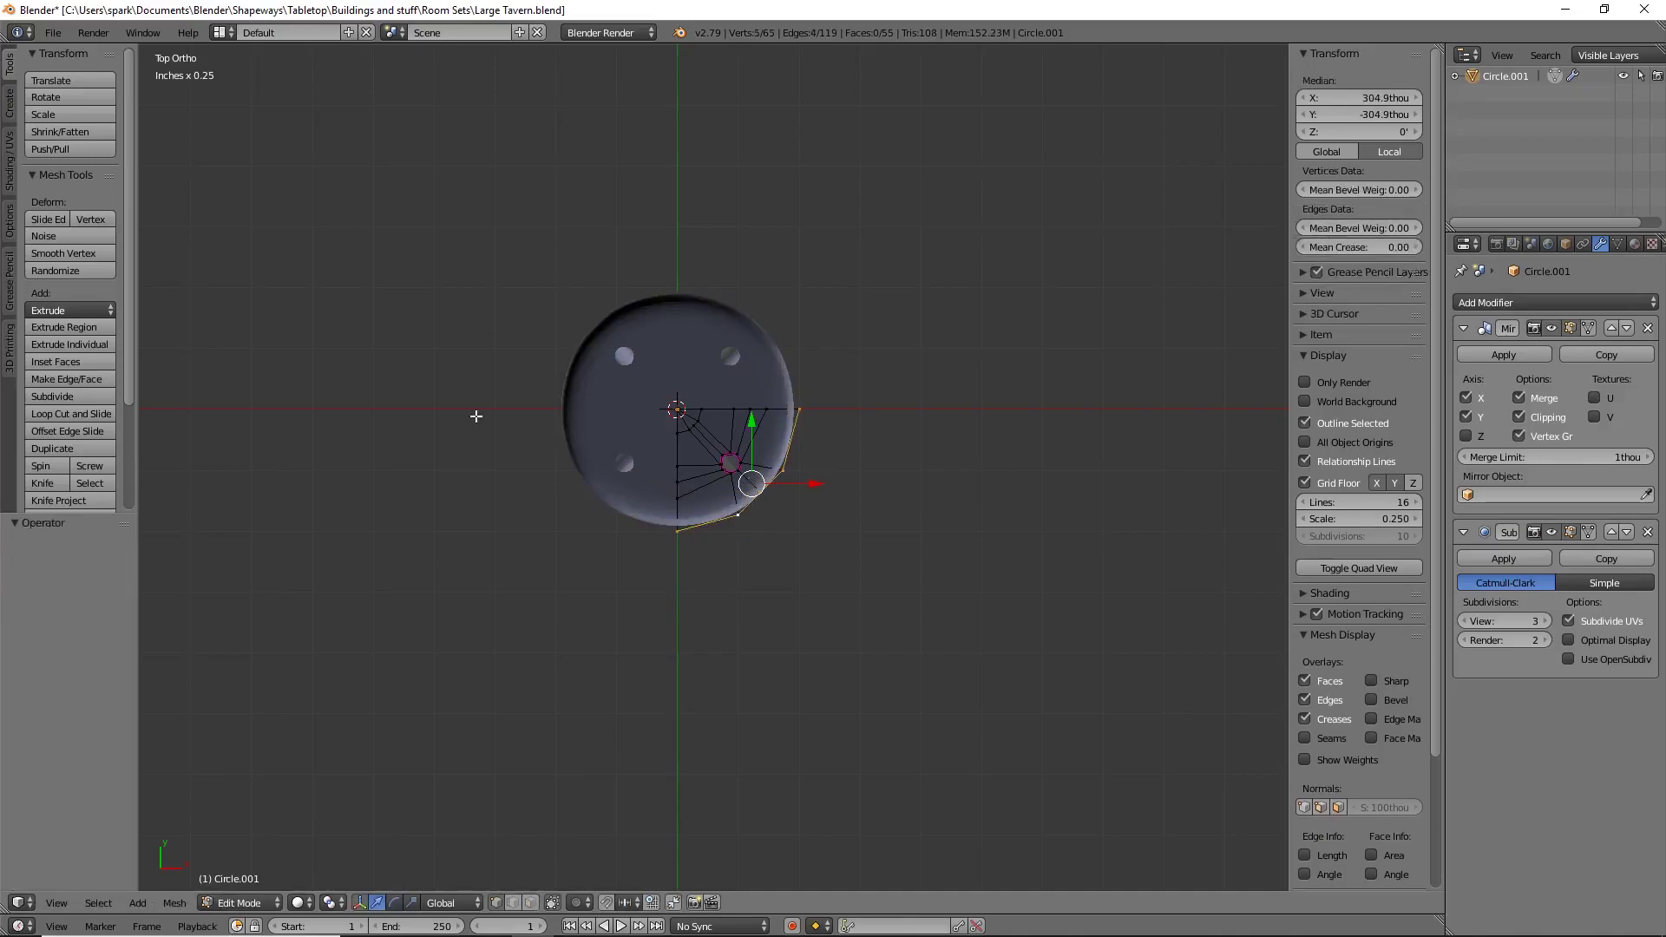
Step: Apply the Mirror modifier to turn the four-legged table into complete geometry
key(Tab)
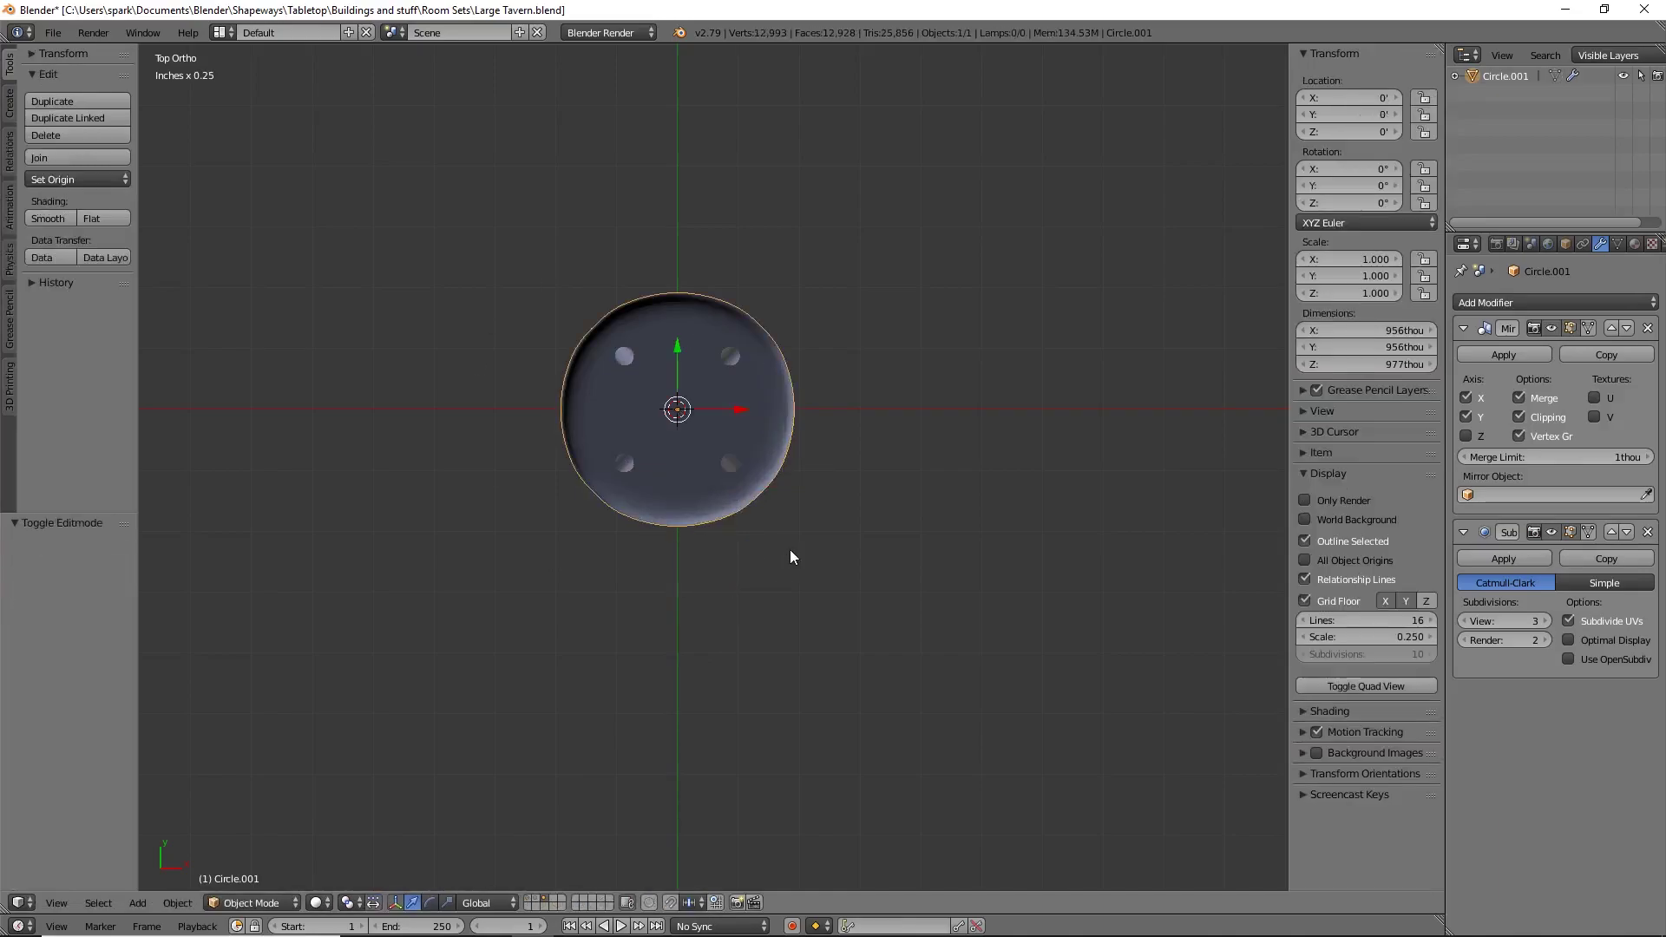
click(1524, 363)
key(Tab)
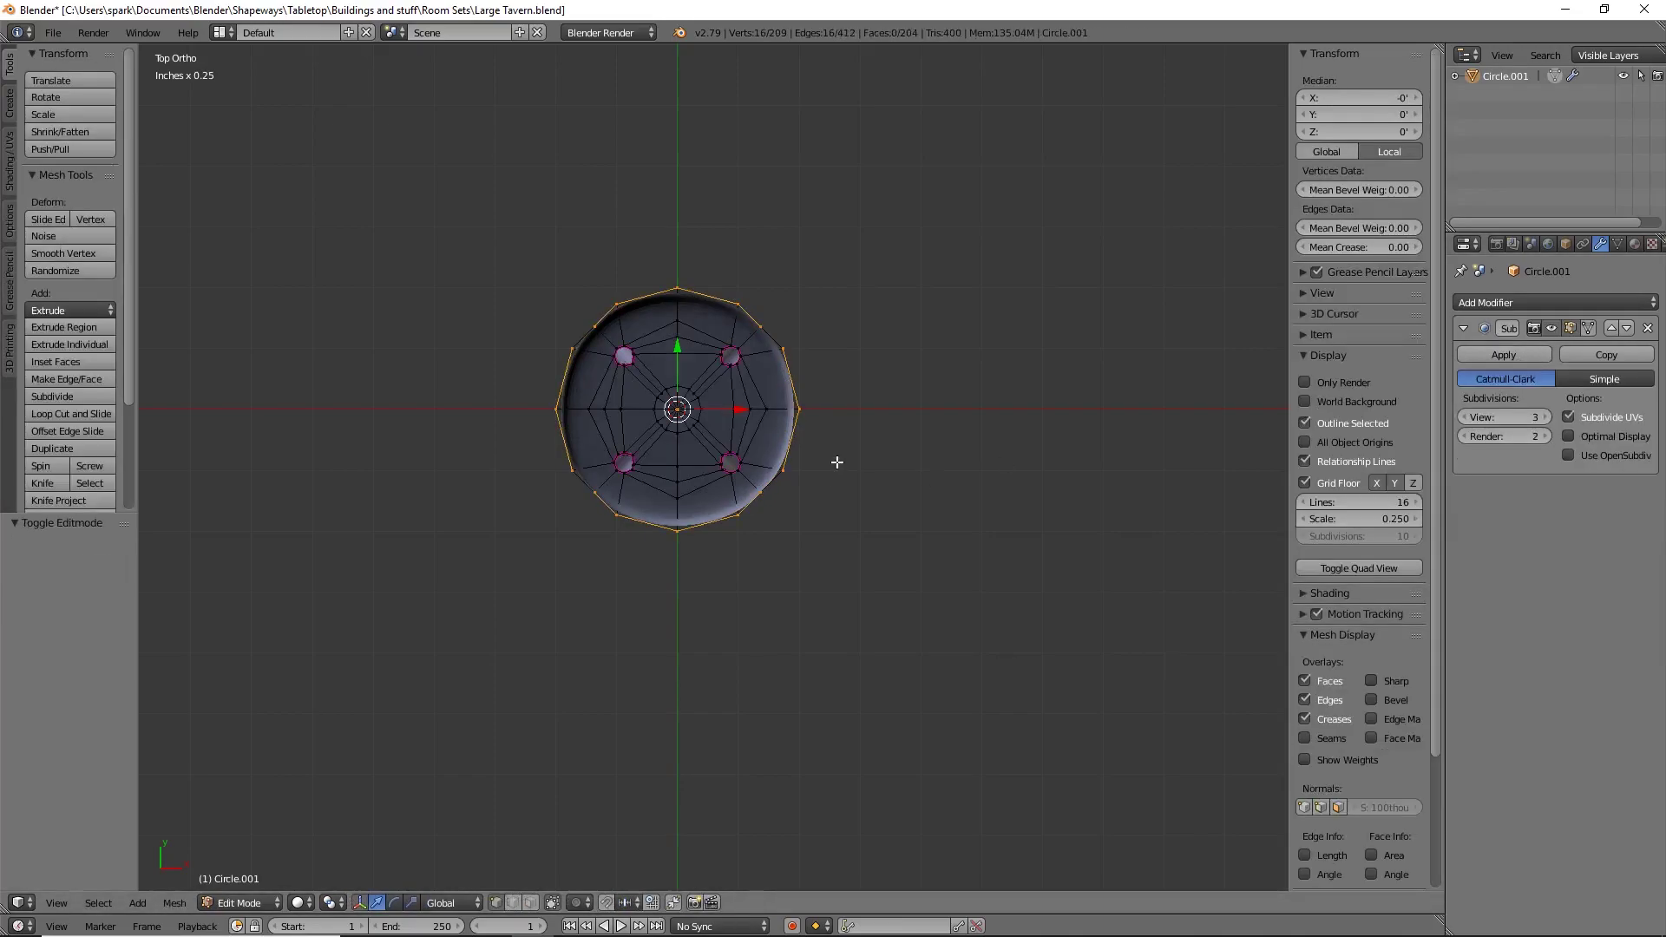
Step: Extrude the tabletop's upper rim vertices in place and merge the new vertices at center to close the top
middle_drag(774, 556, 770, 501)
key(KP_1)
scroll(747, 538, up, 5)
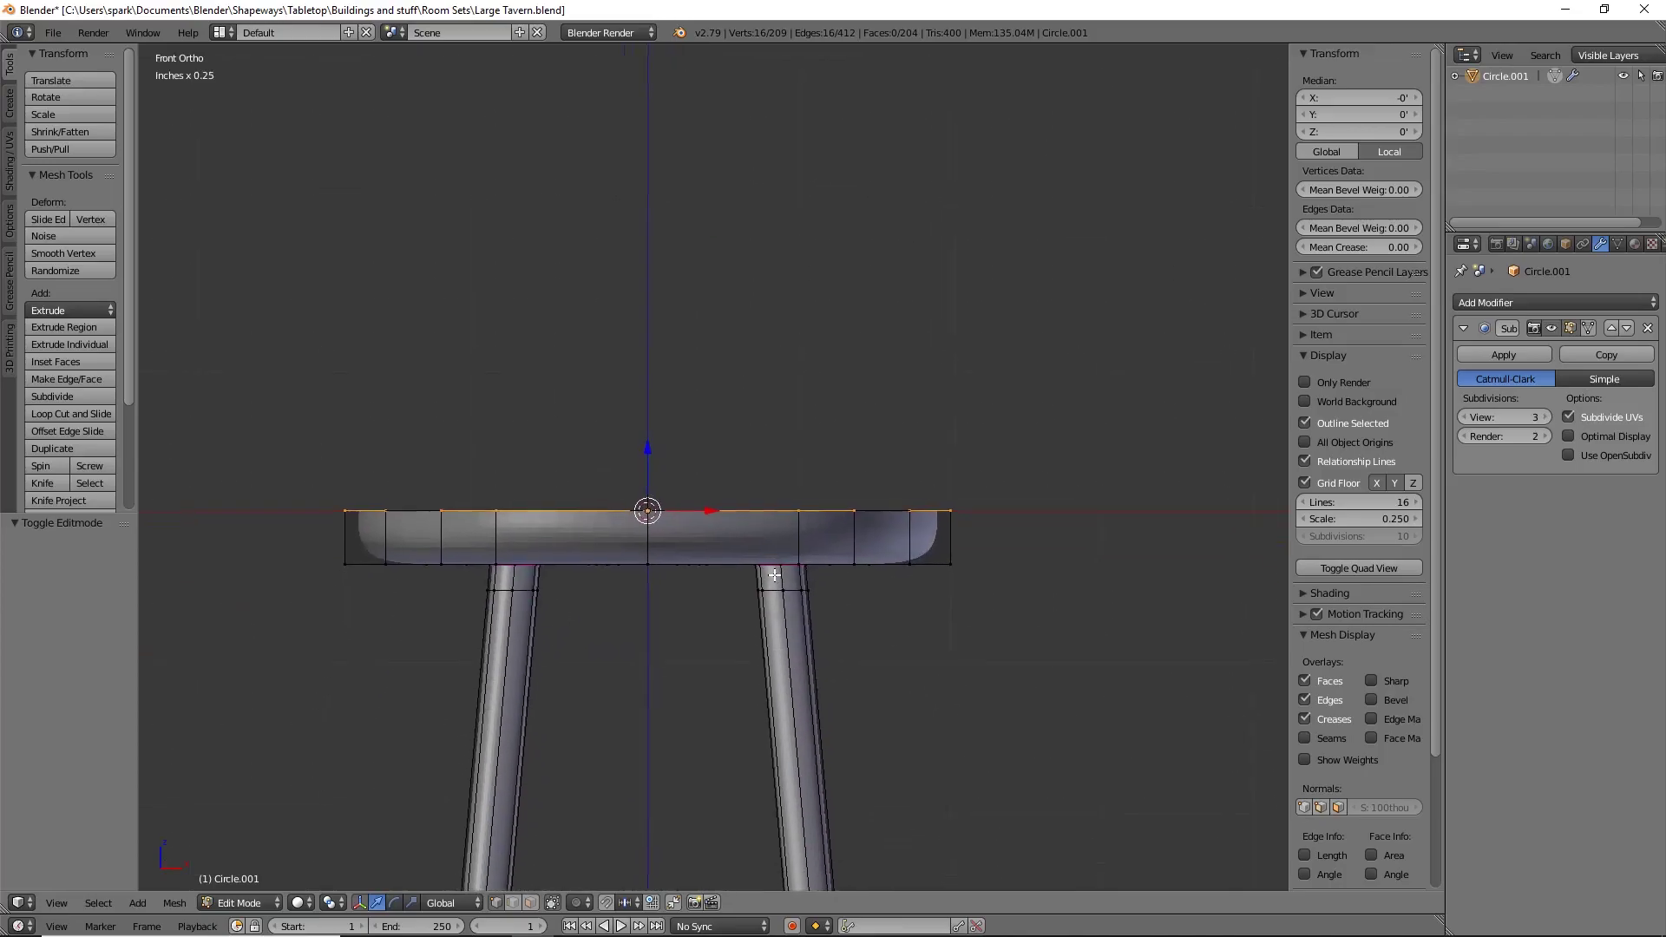
key(a)
key(b)
key(Escape)
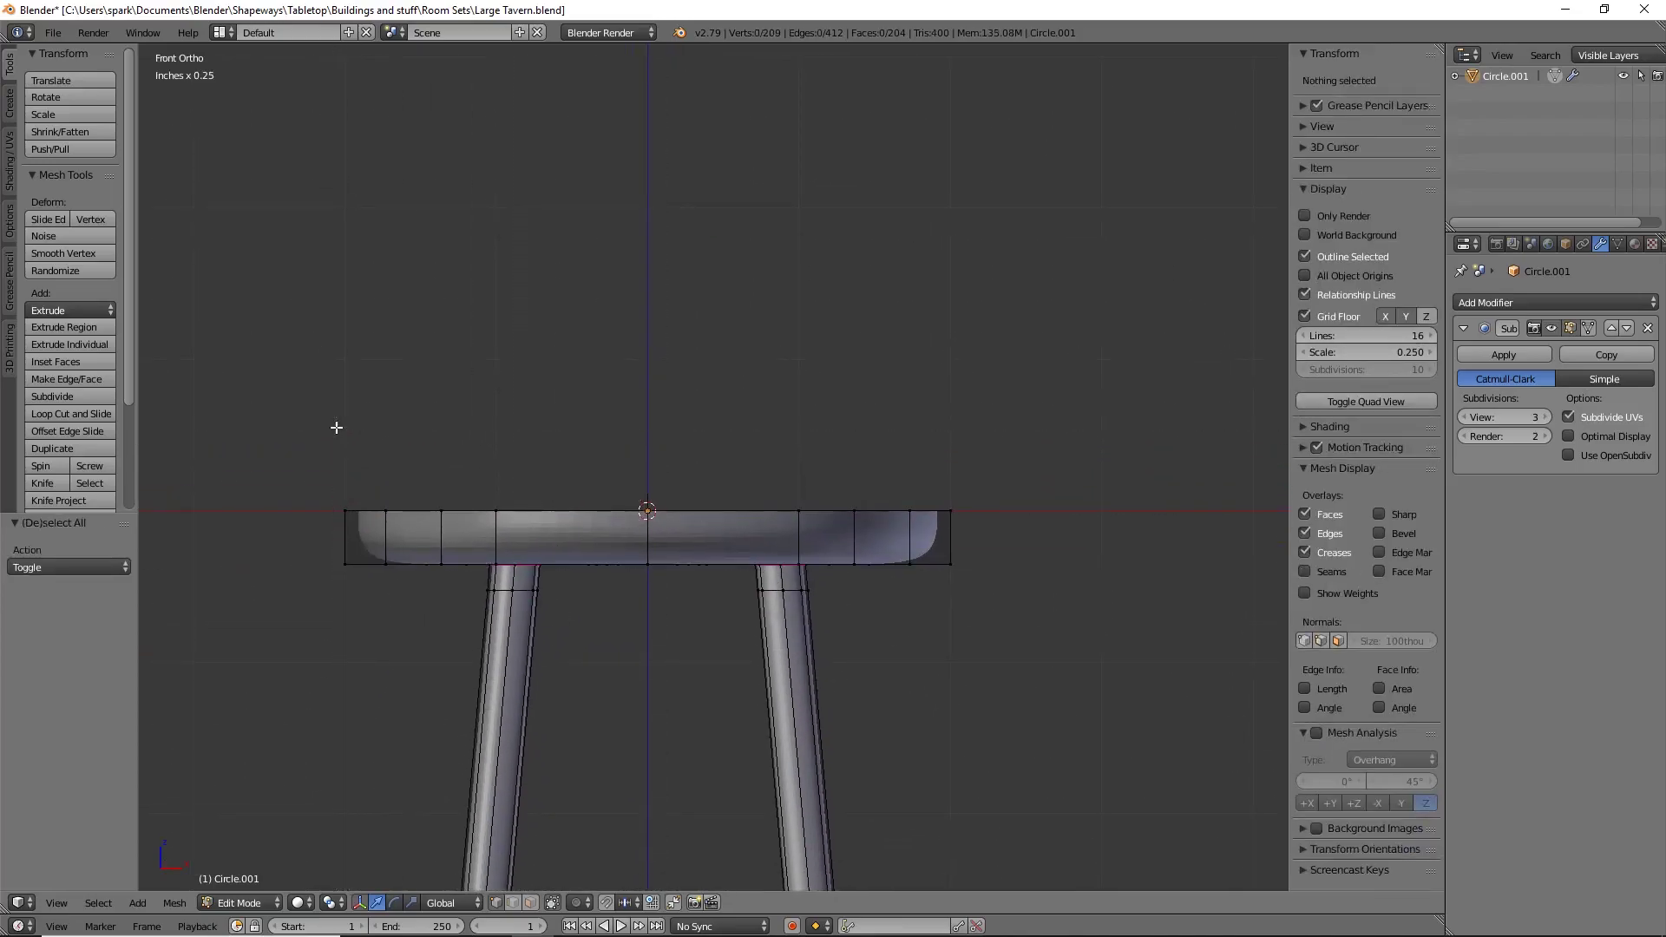
key(z)
key(b)
drag(206, 411, 1076, 514)
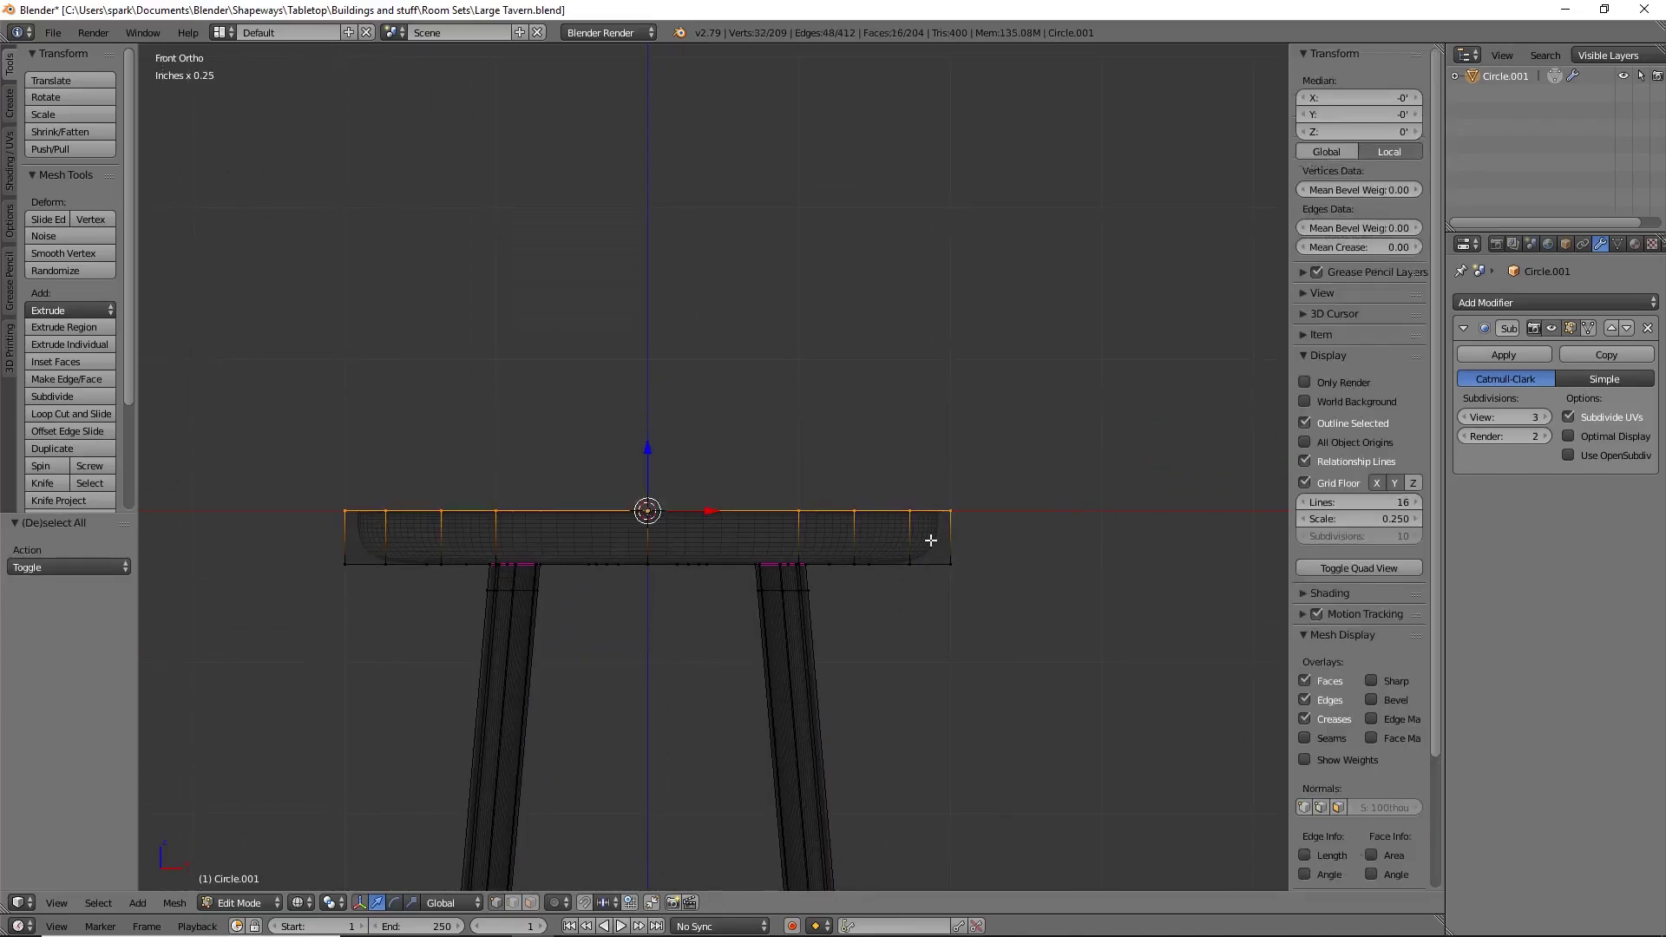
key(e)
right_click(906, 530)
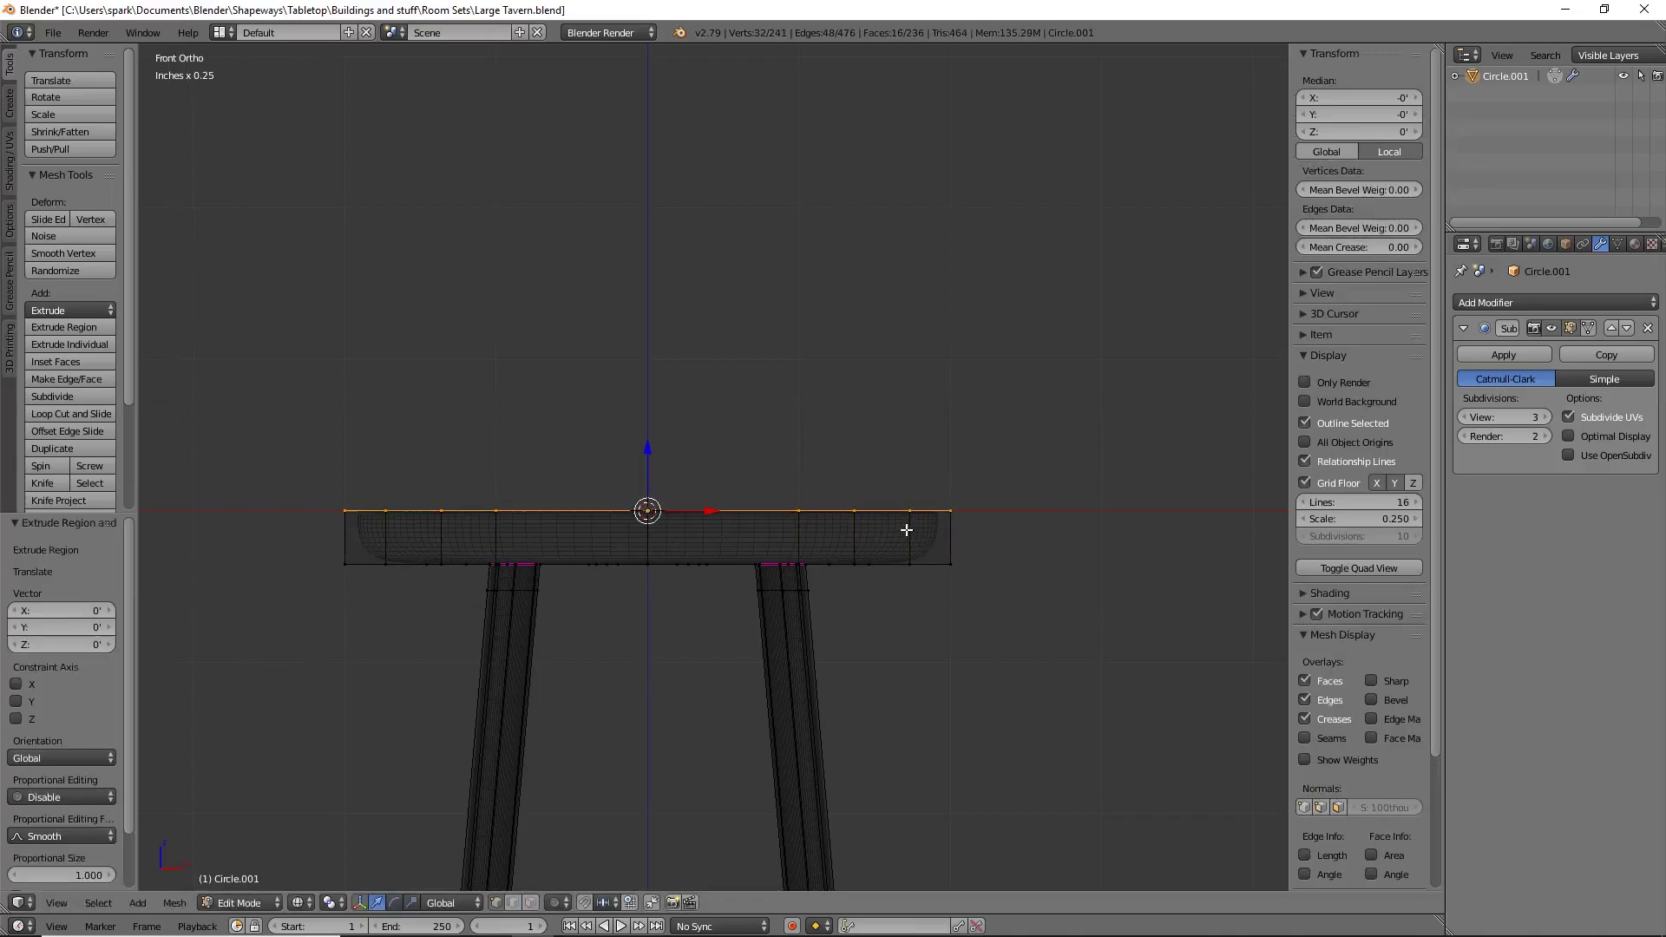
key(alt+m)
click(888, 527)
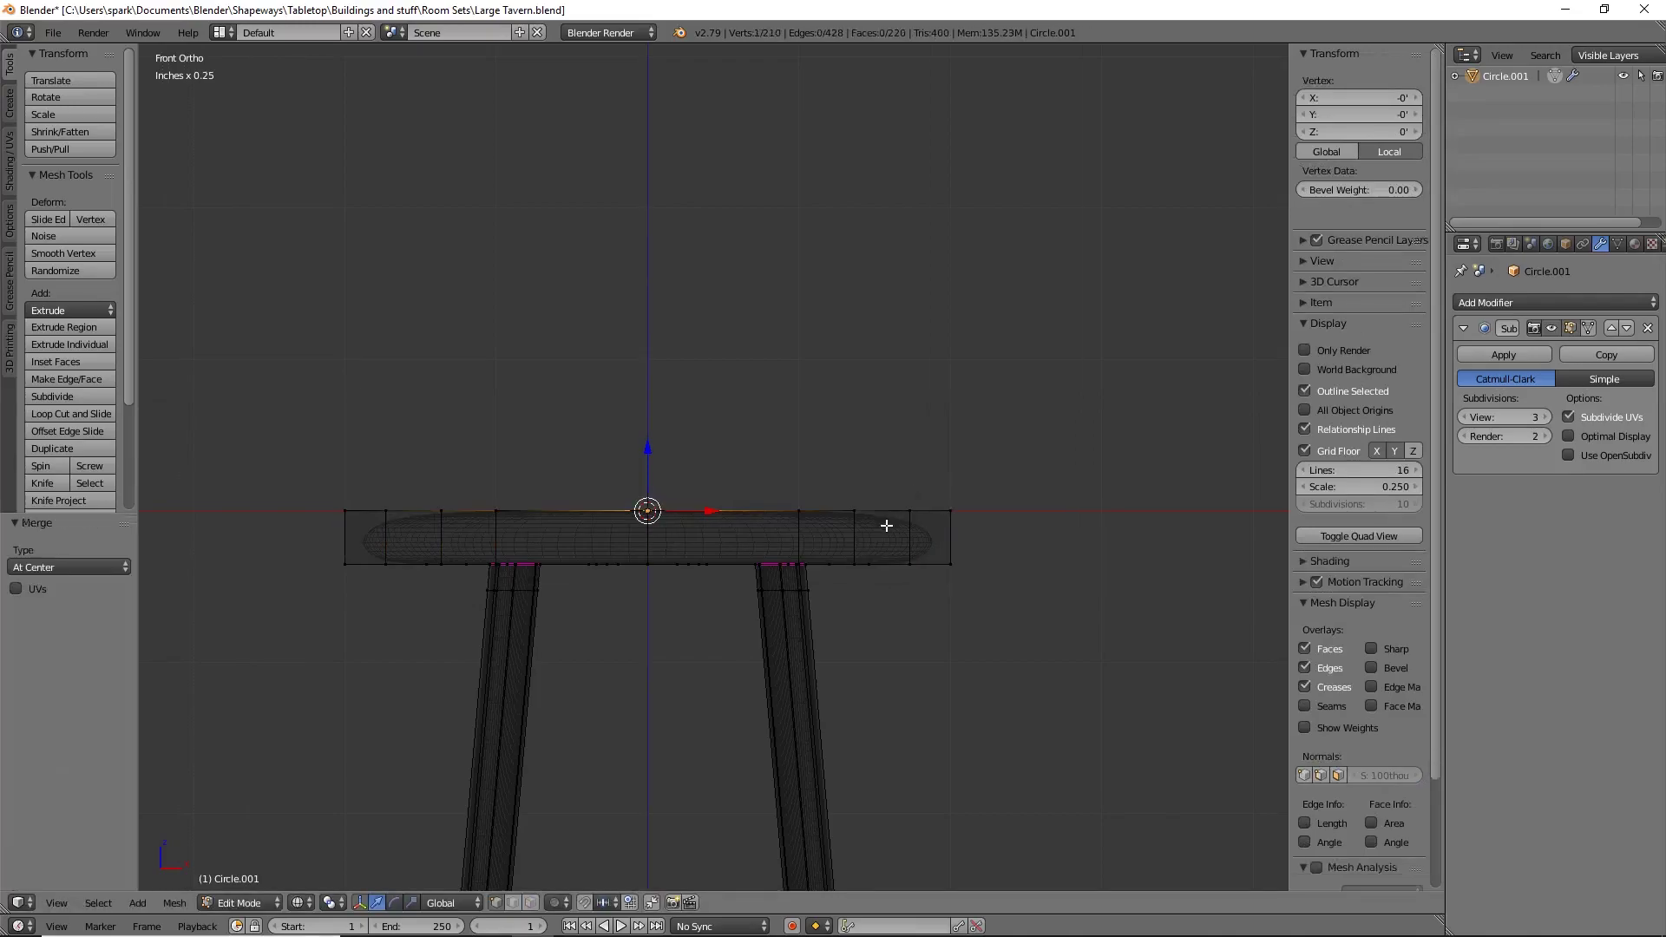
middle_drag(909, 477, 922, 526)
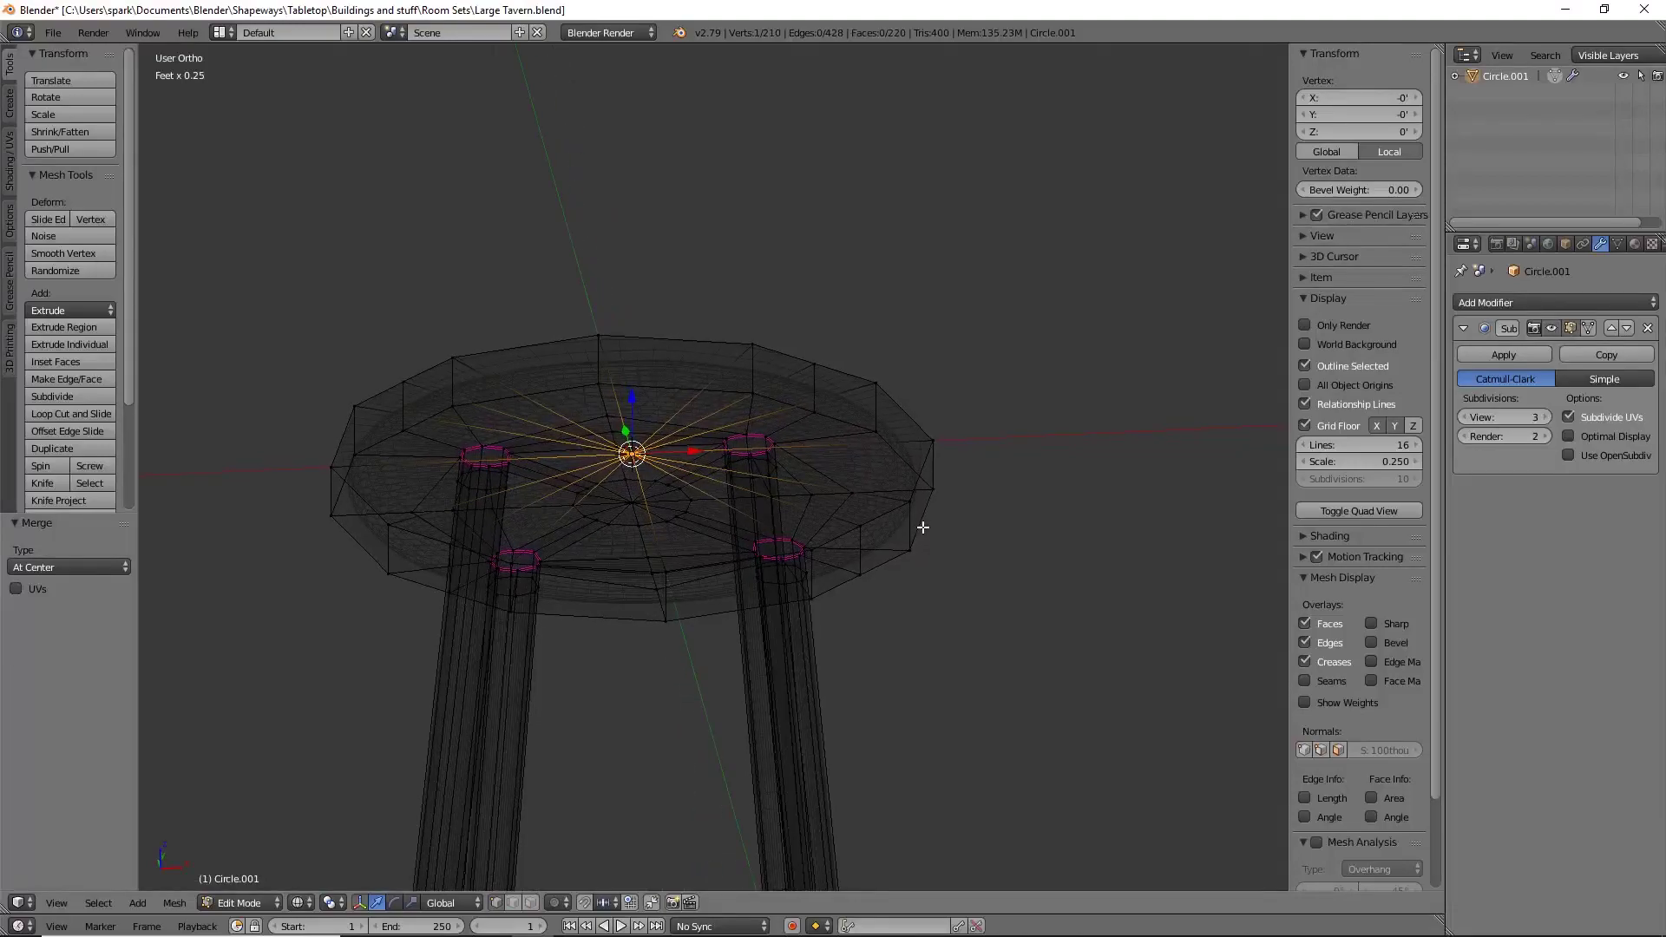
key(z)
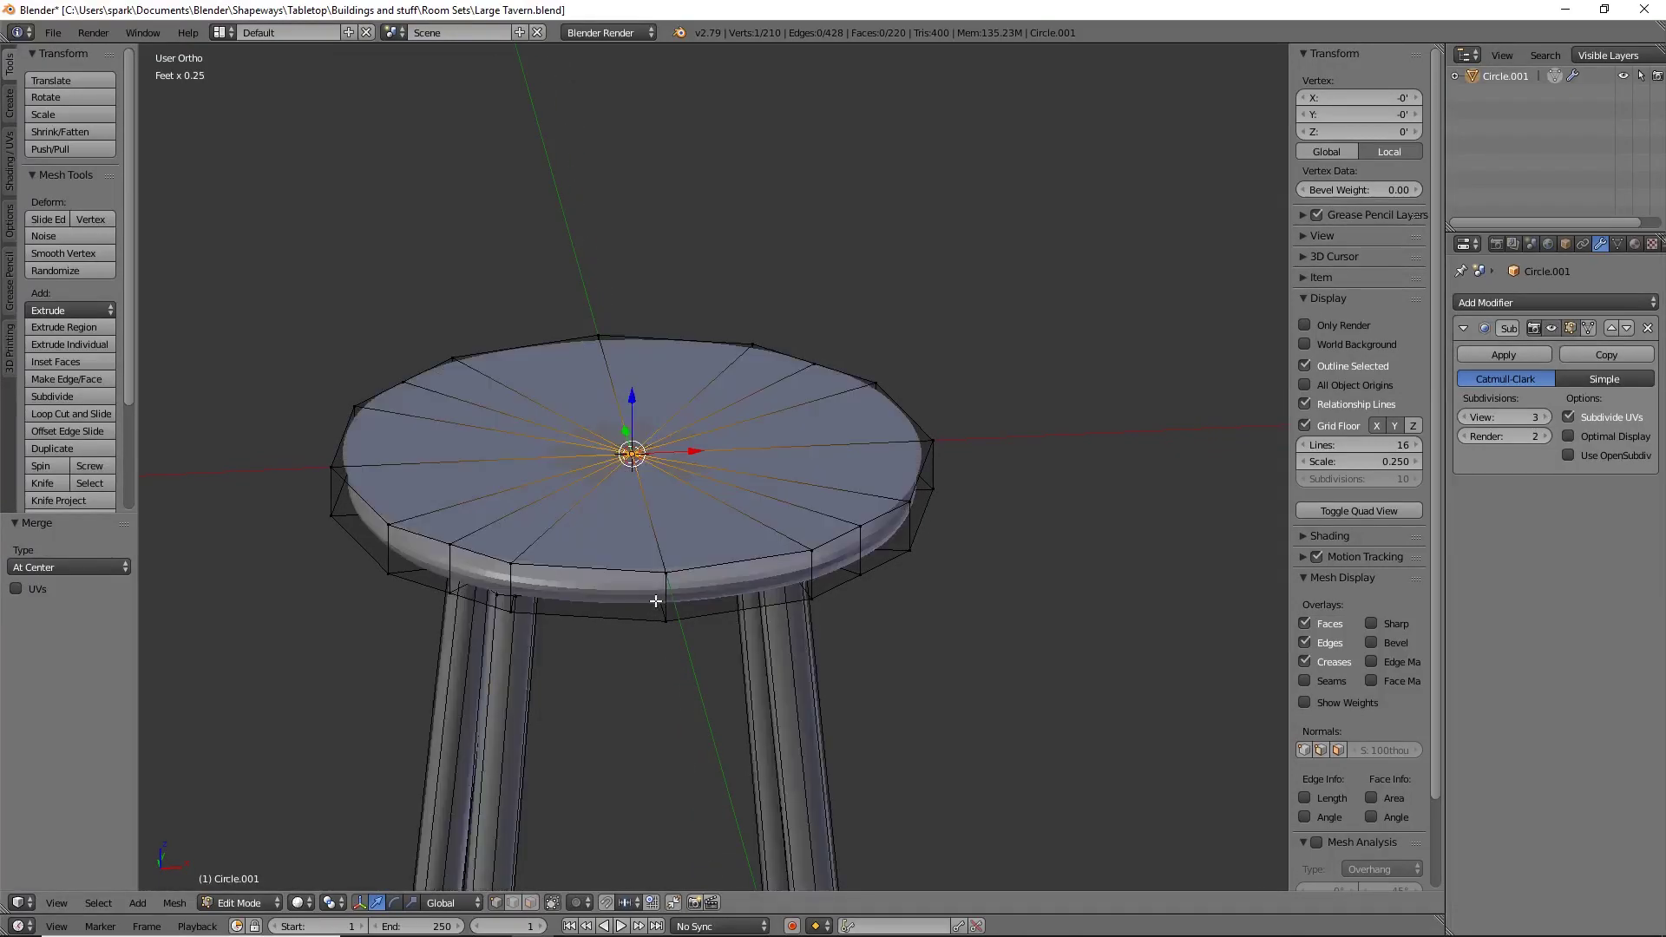
Step: Add three evenly spaced loop cuts around the tabletop's outer rim
key(ctrl+r)
scroll(677, 594, up, 2)
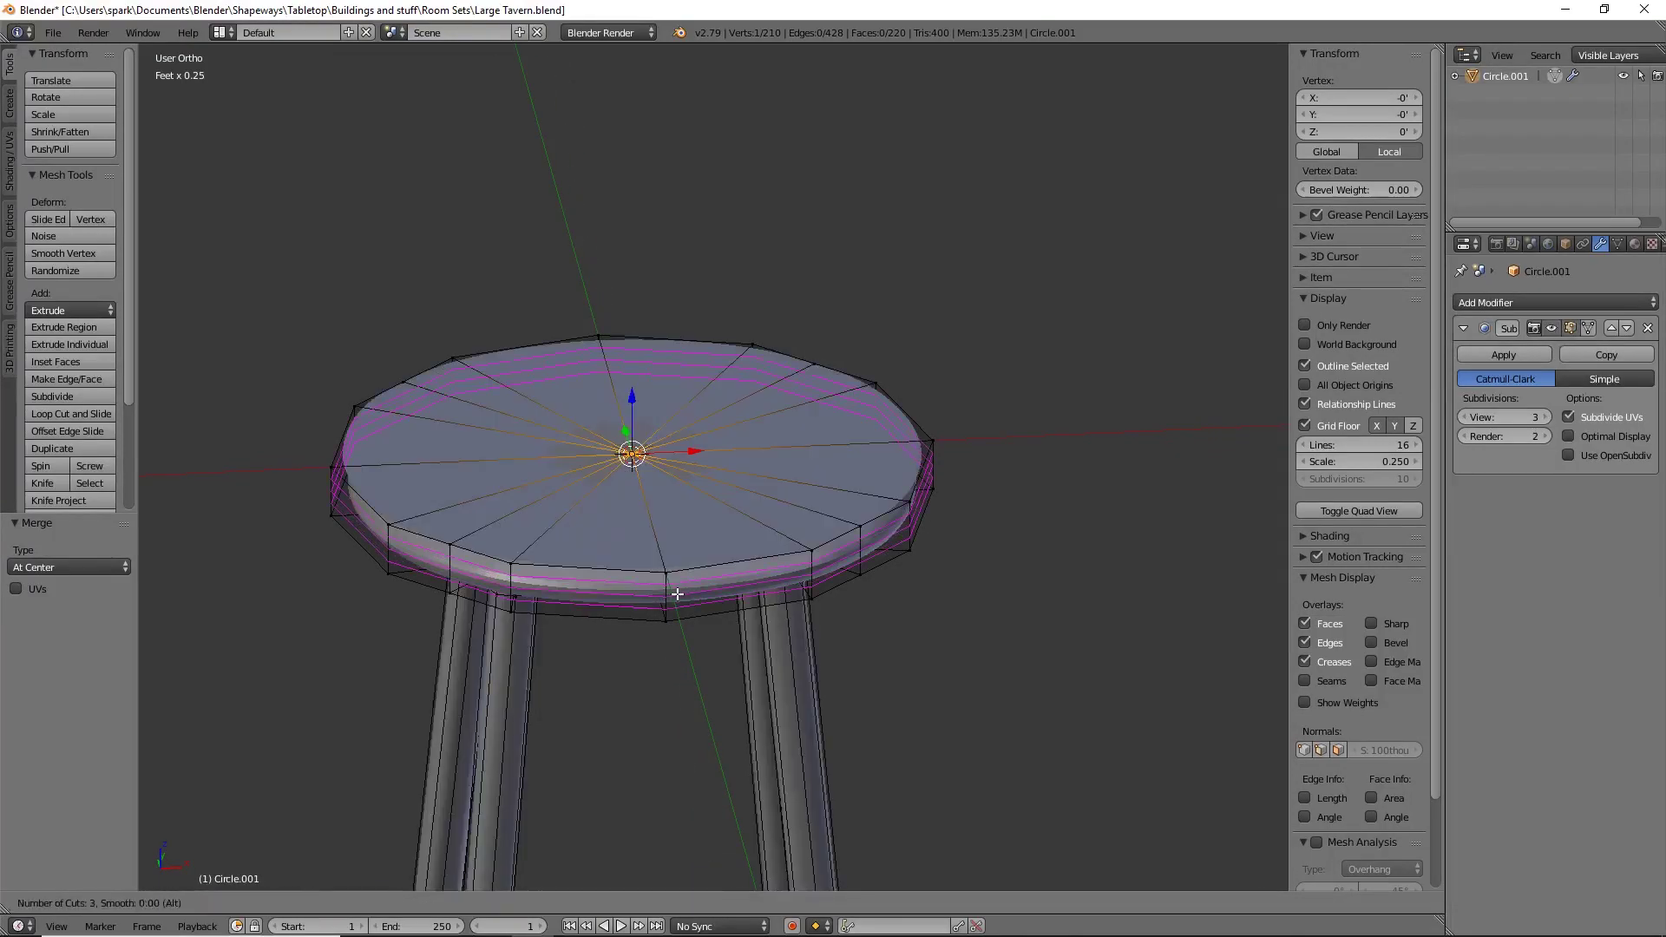
click(677, 595)
right_click(676, 594)
middle_drag(884, 579, 948, 618)
mouse_move(847, 432)
middle_down()
mouse_move(887, 416)
mouse_move(831, 460)
middle_up()
scroll(885, 416, down, 2)
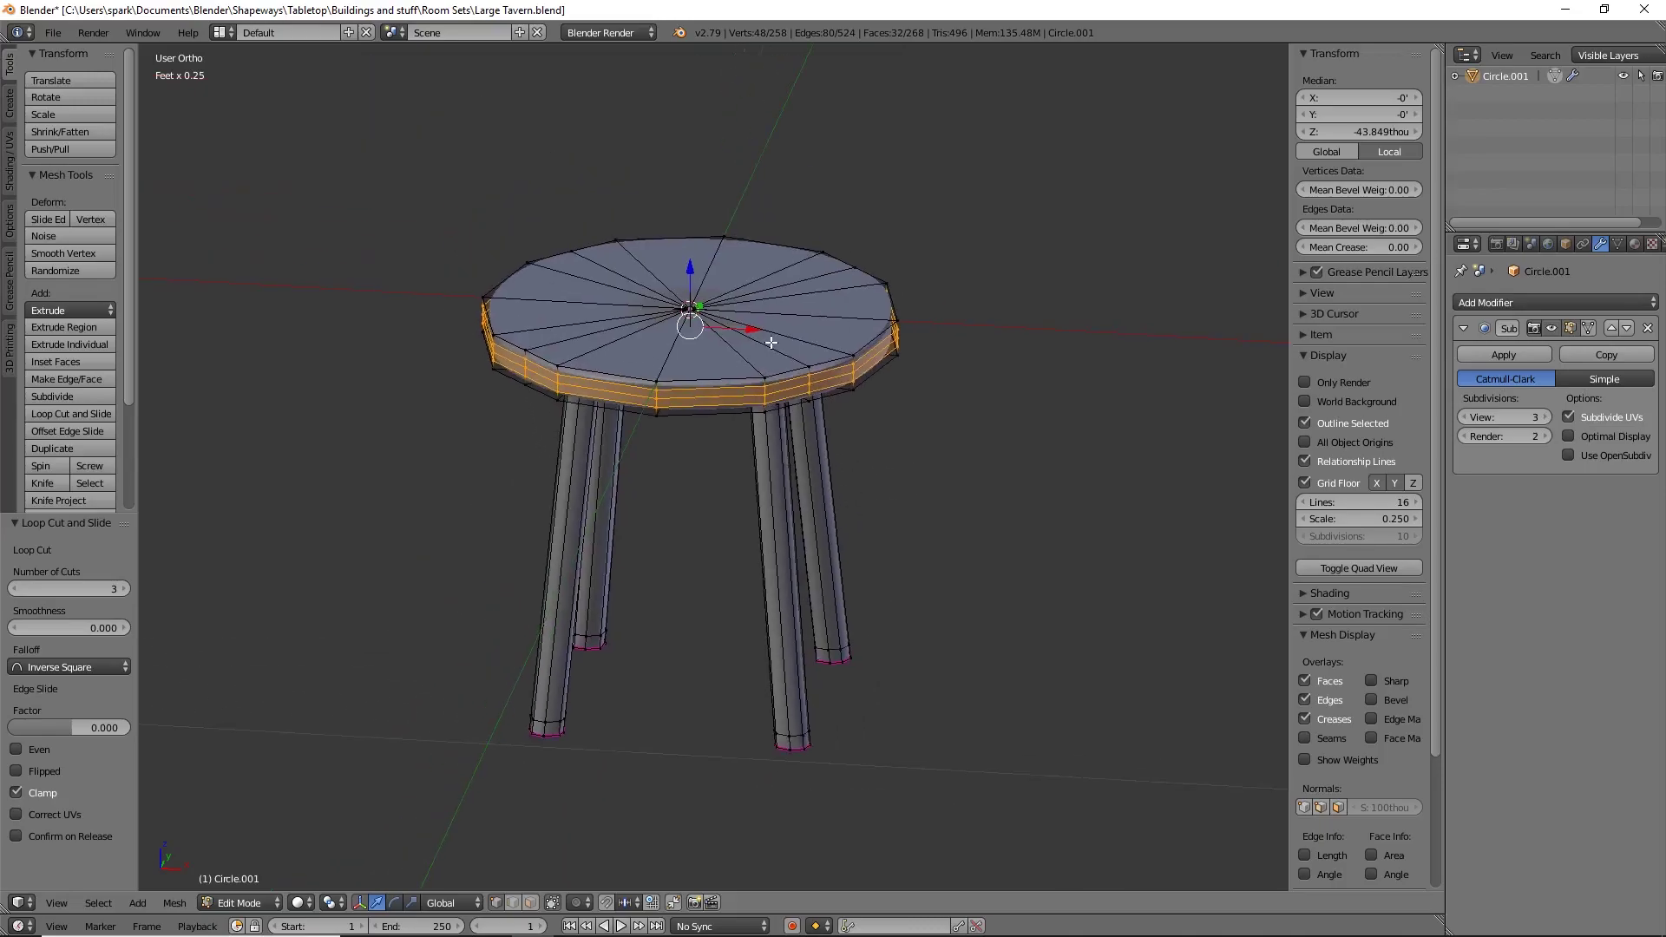
Step: Hide the object named round table - 4 leg and apply its Subdivision Surface modifier
key(Tab)
click(1624, 77)
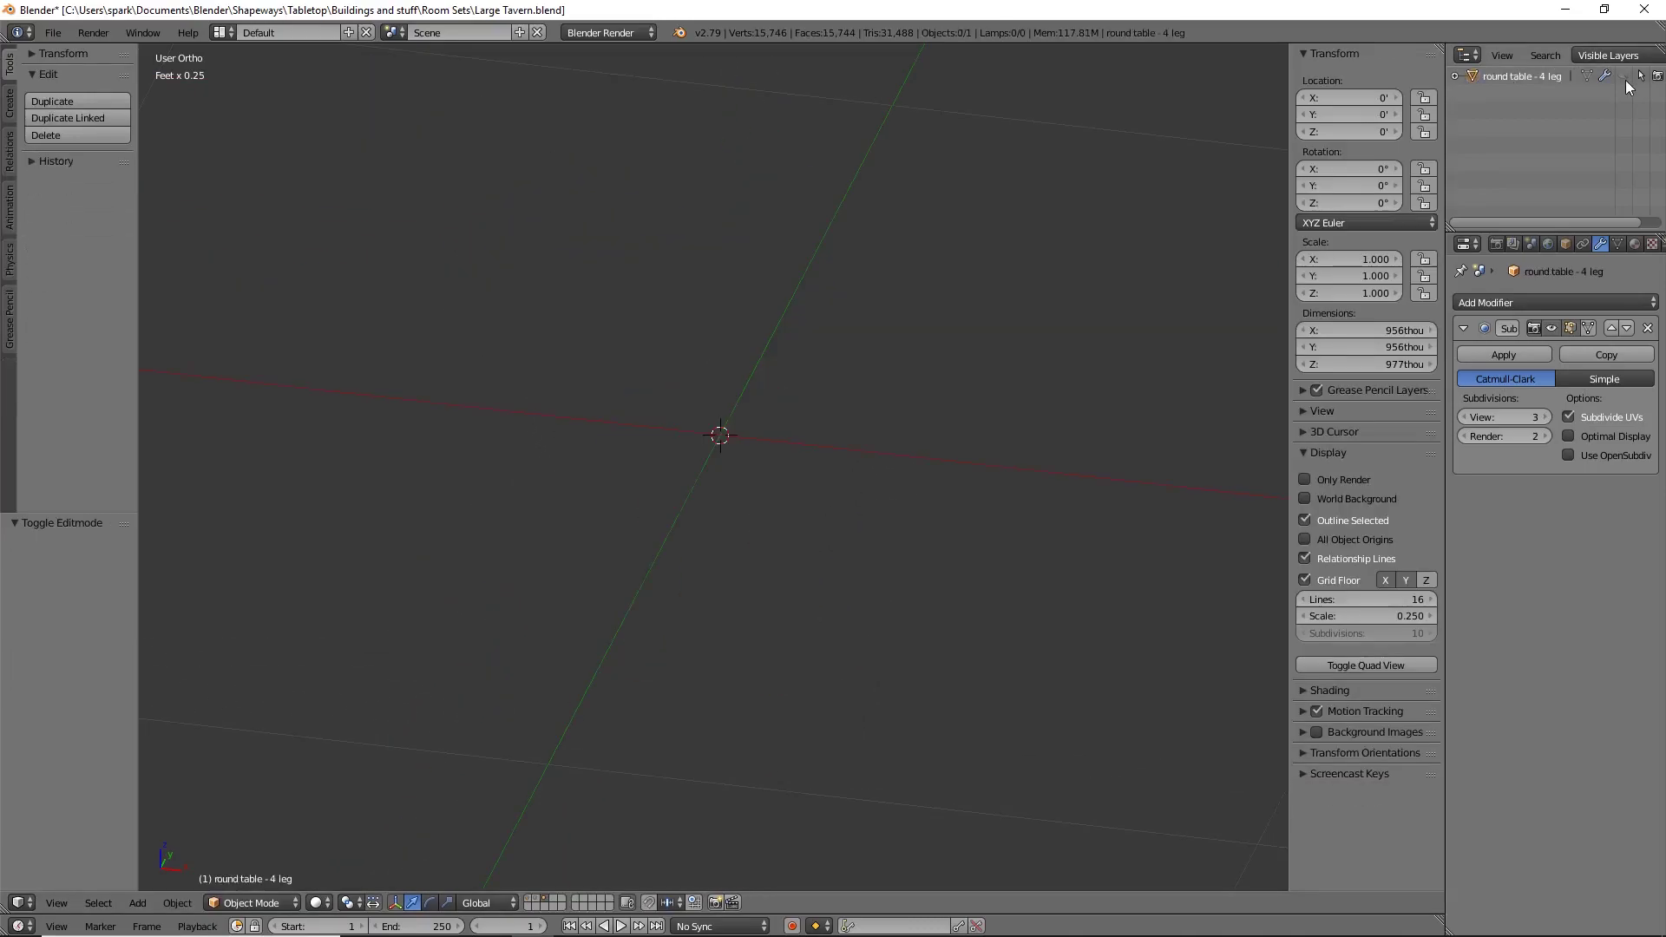
click(1506, 355)
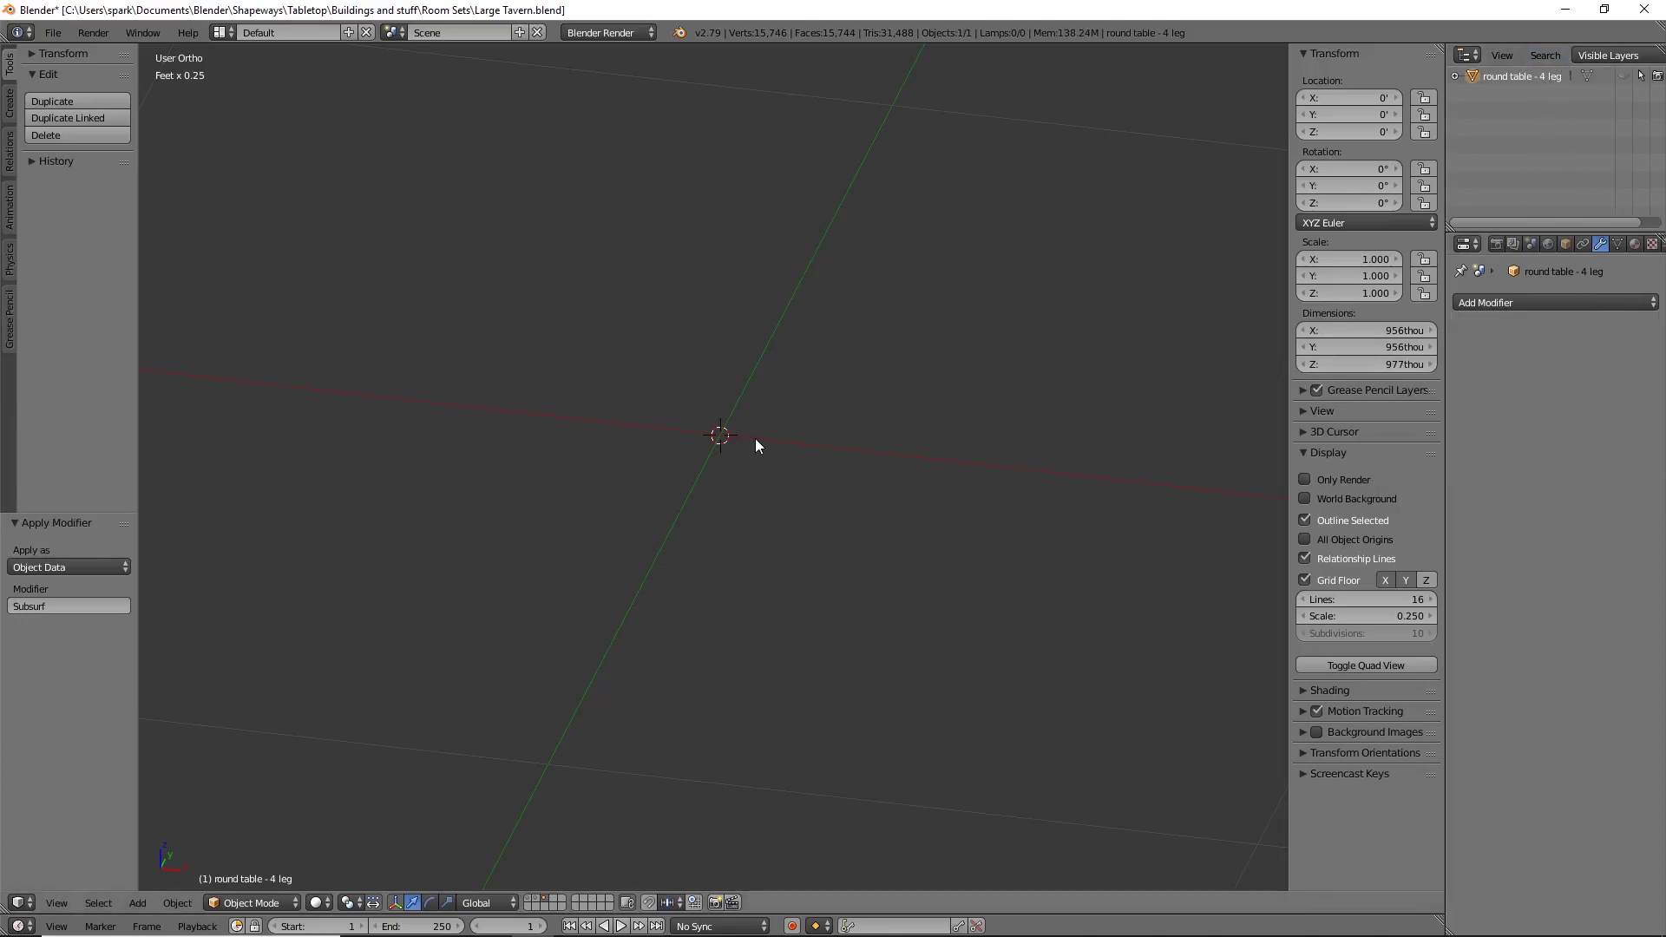
Step: Add a mesh circle with 12 vertices and a 500 thou radius at the origin
key(shift+a)
mouse_move(755, 439)
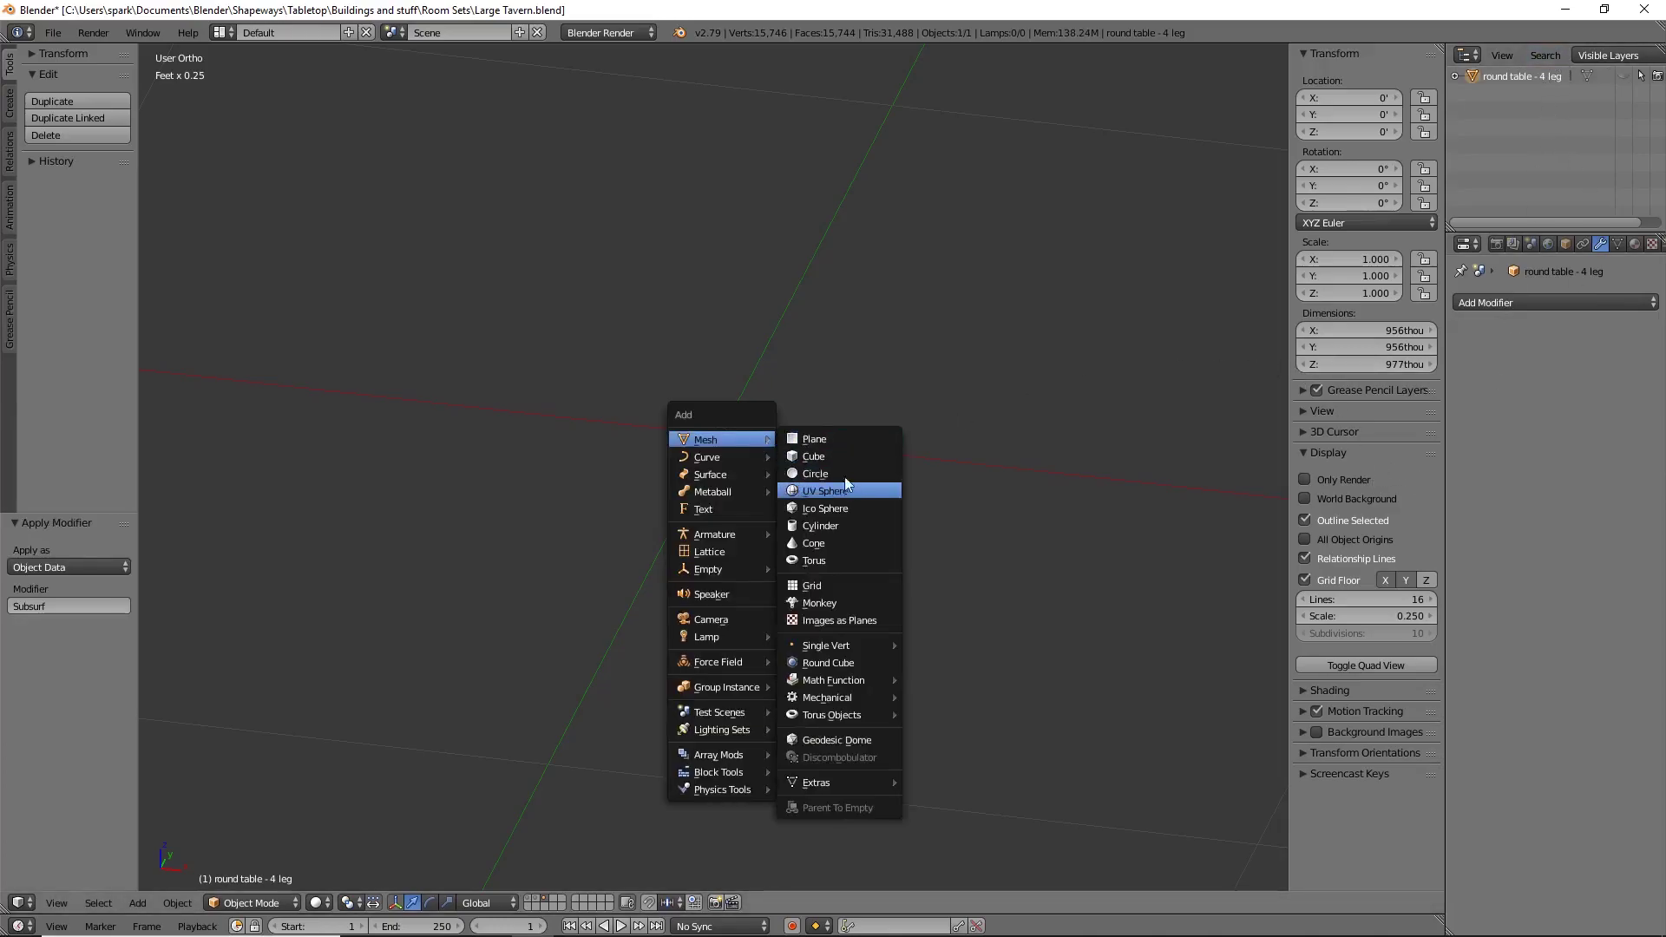
click(841, 473)
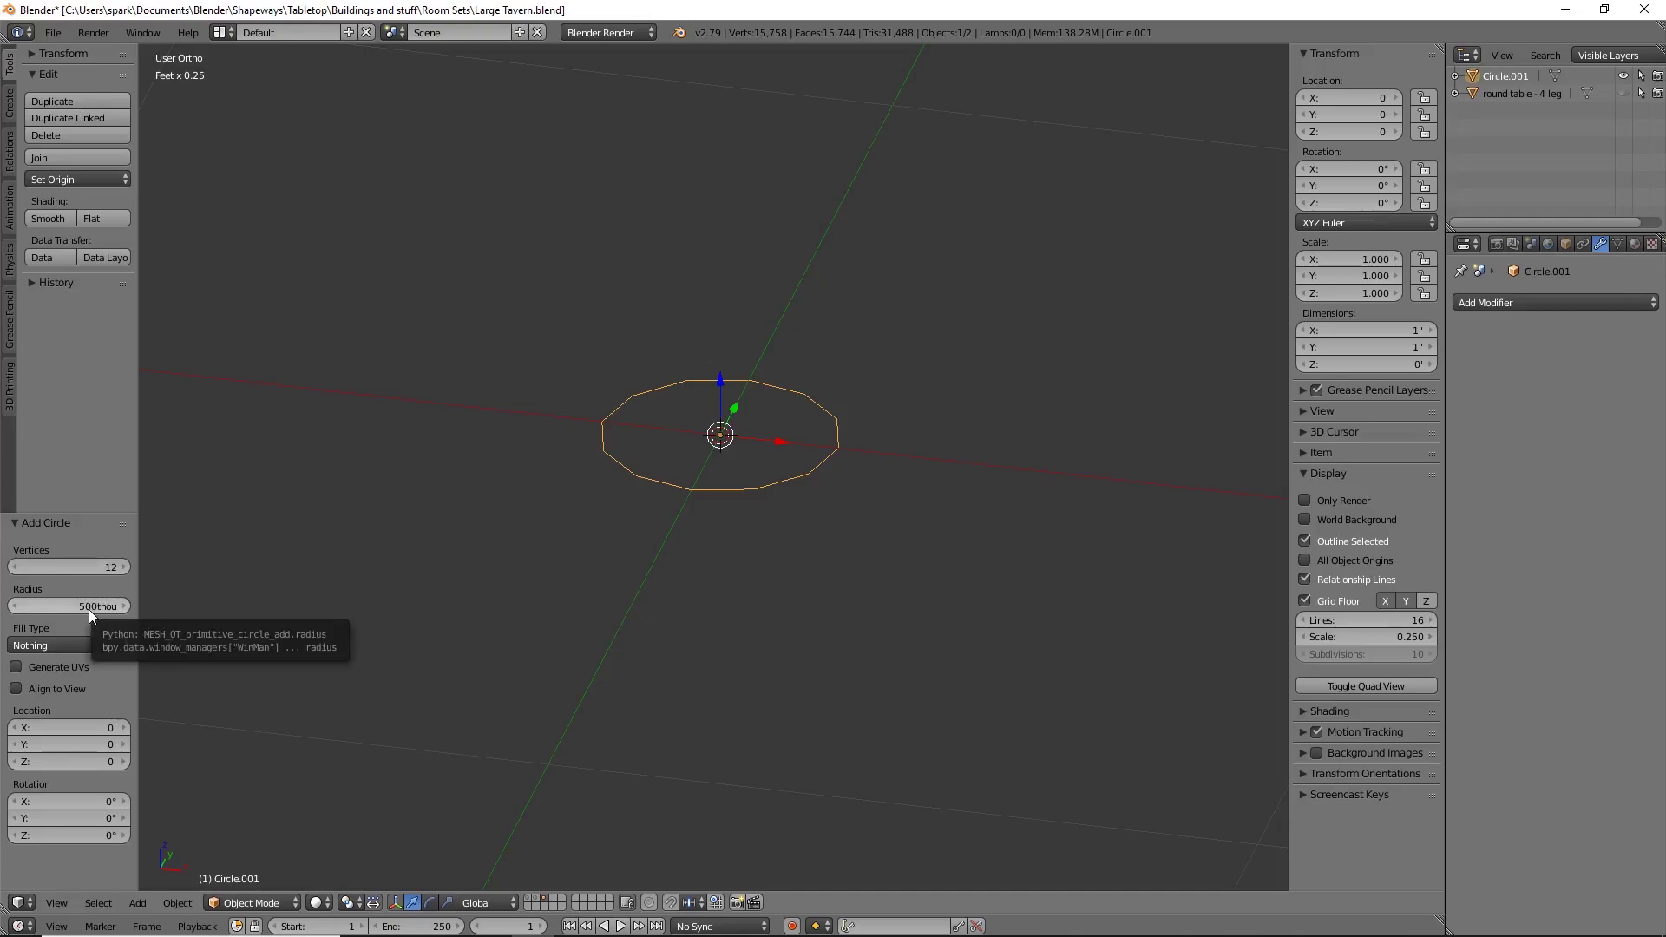
Step: Extrude the circle downward along Z by about 83 thou to form the tabletop's side
key(KP_7)
key(KP_1)
shift+middle_drag(764, 635, 826, 580)
key(Tab)
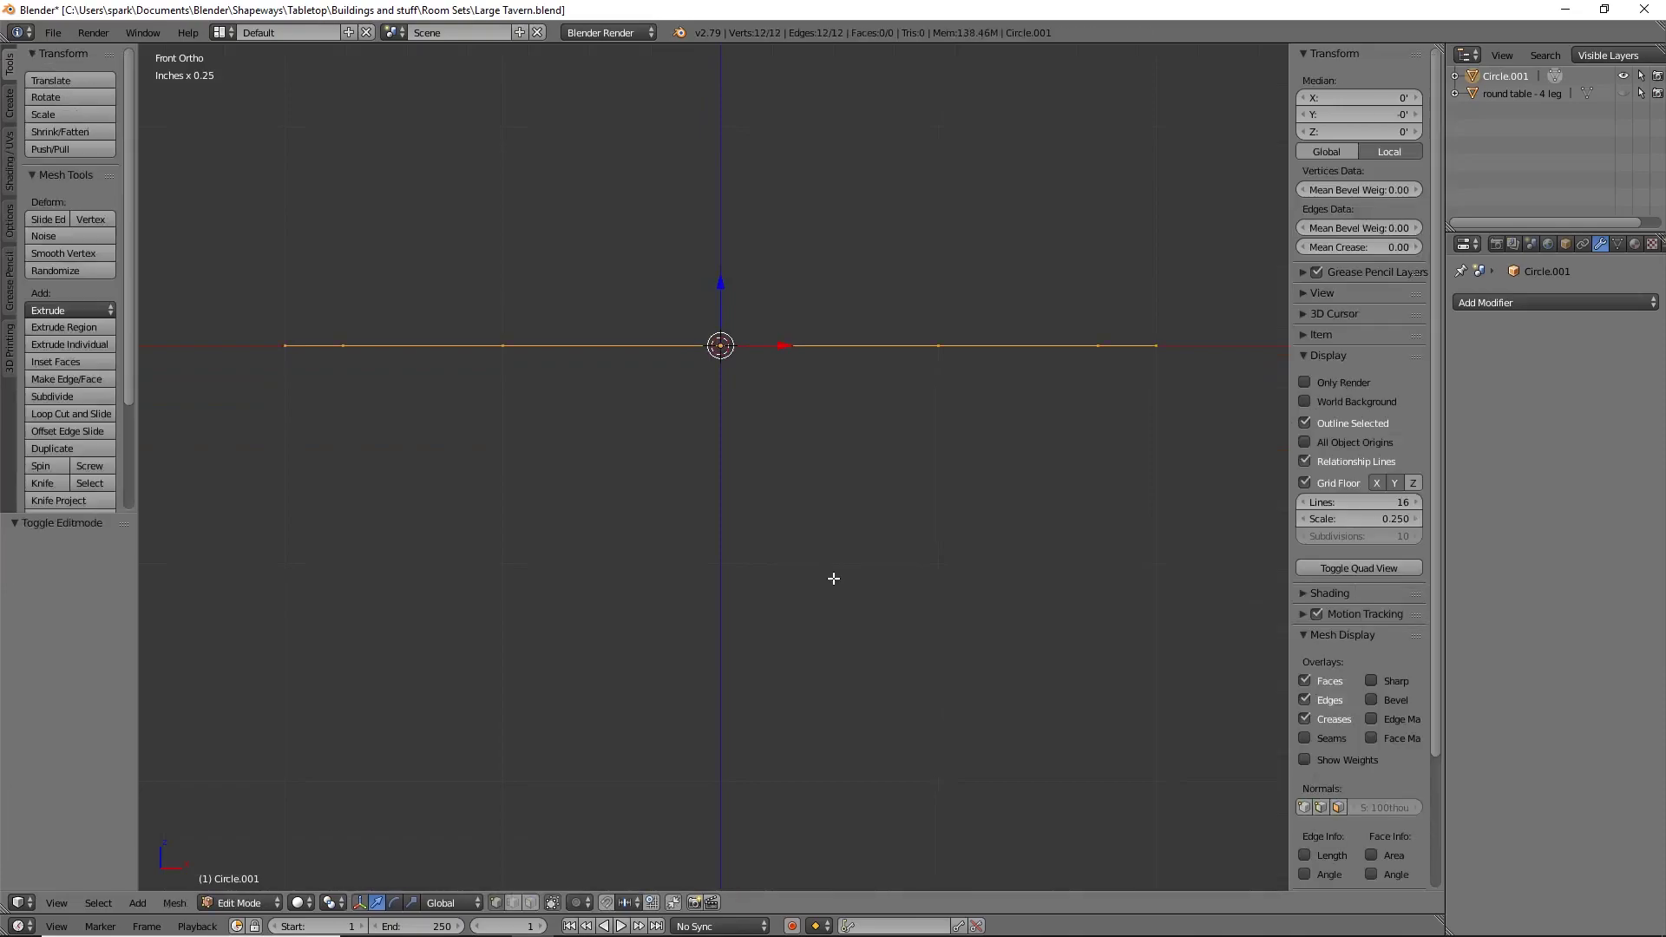
scroll(865, 563, down, 2)
shift+middle_drag(865, 506, 867, 401)
key(e)
key(Escape)
key(g)
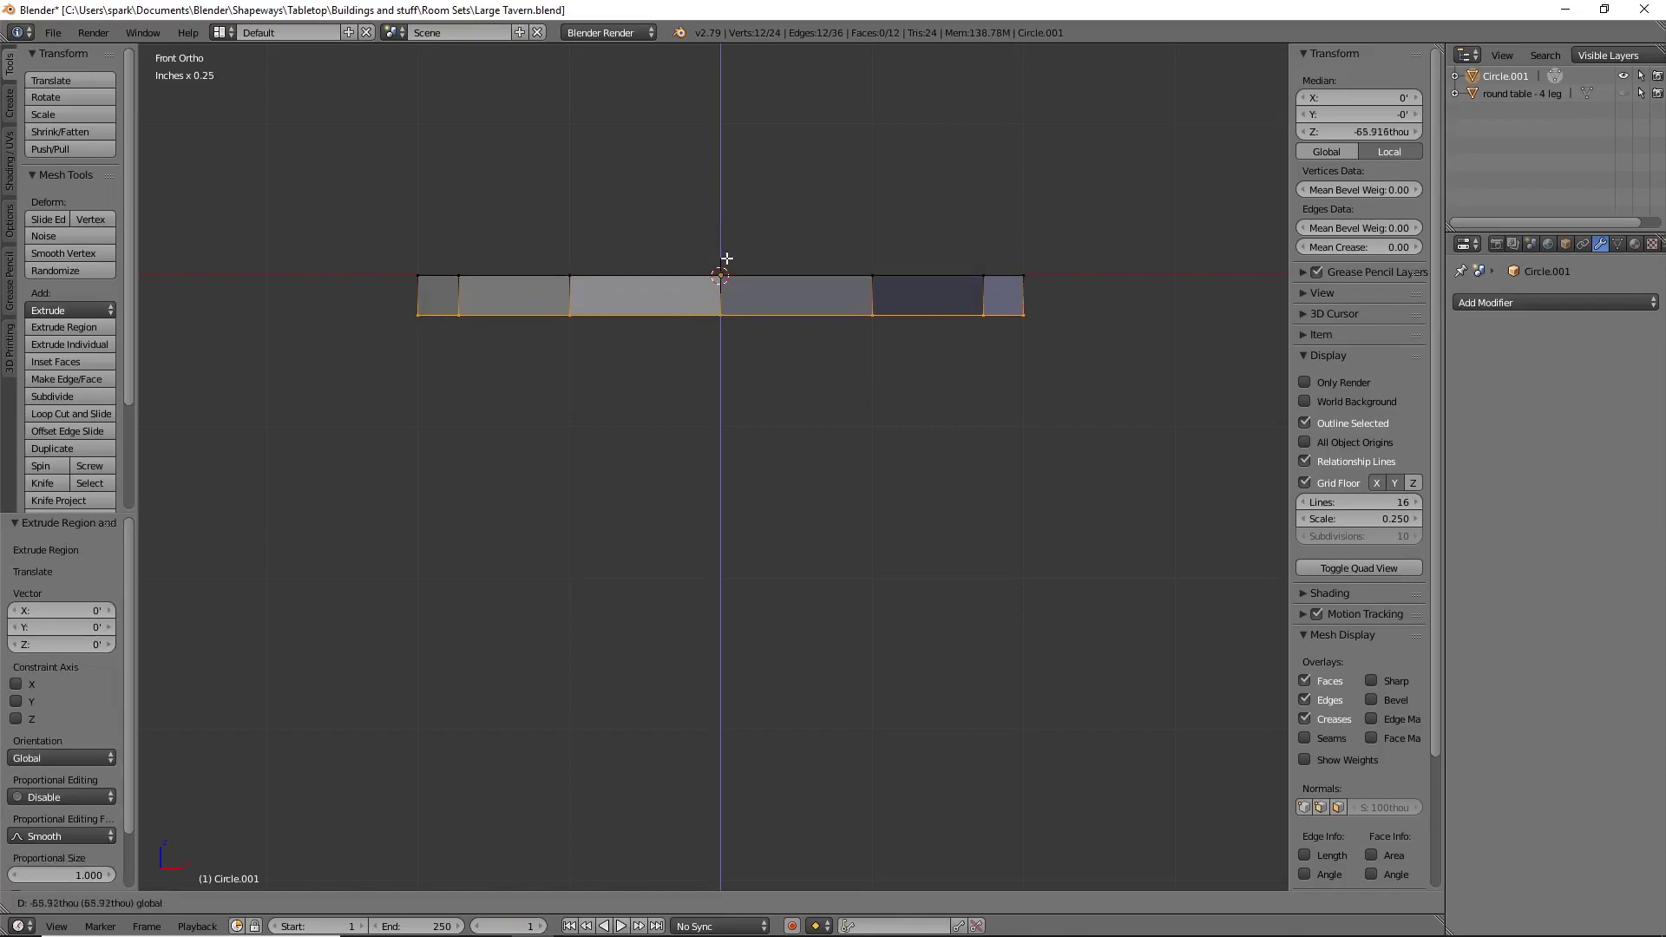
click(725, 261)
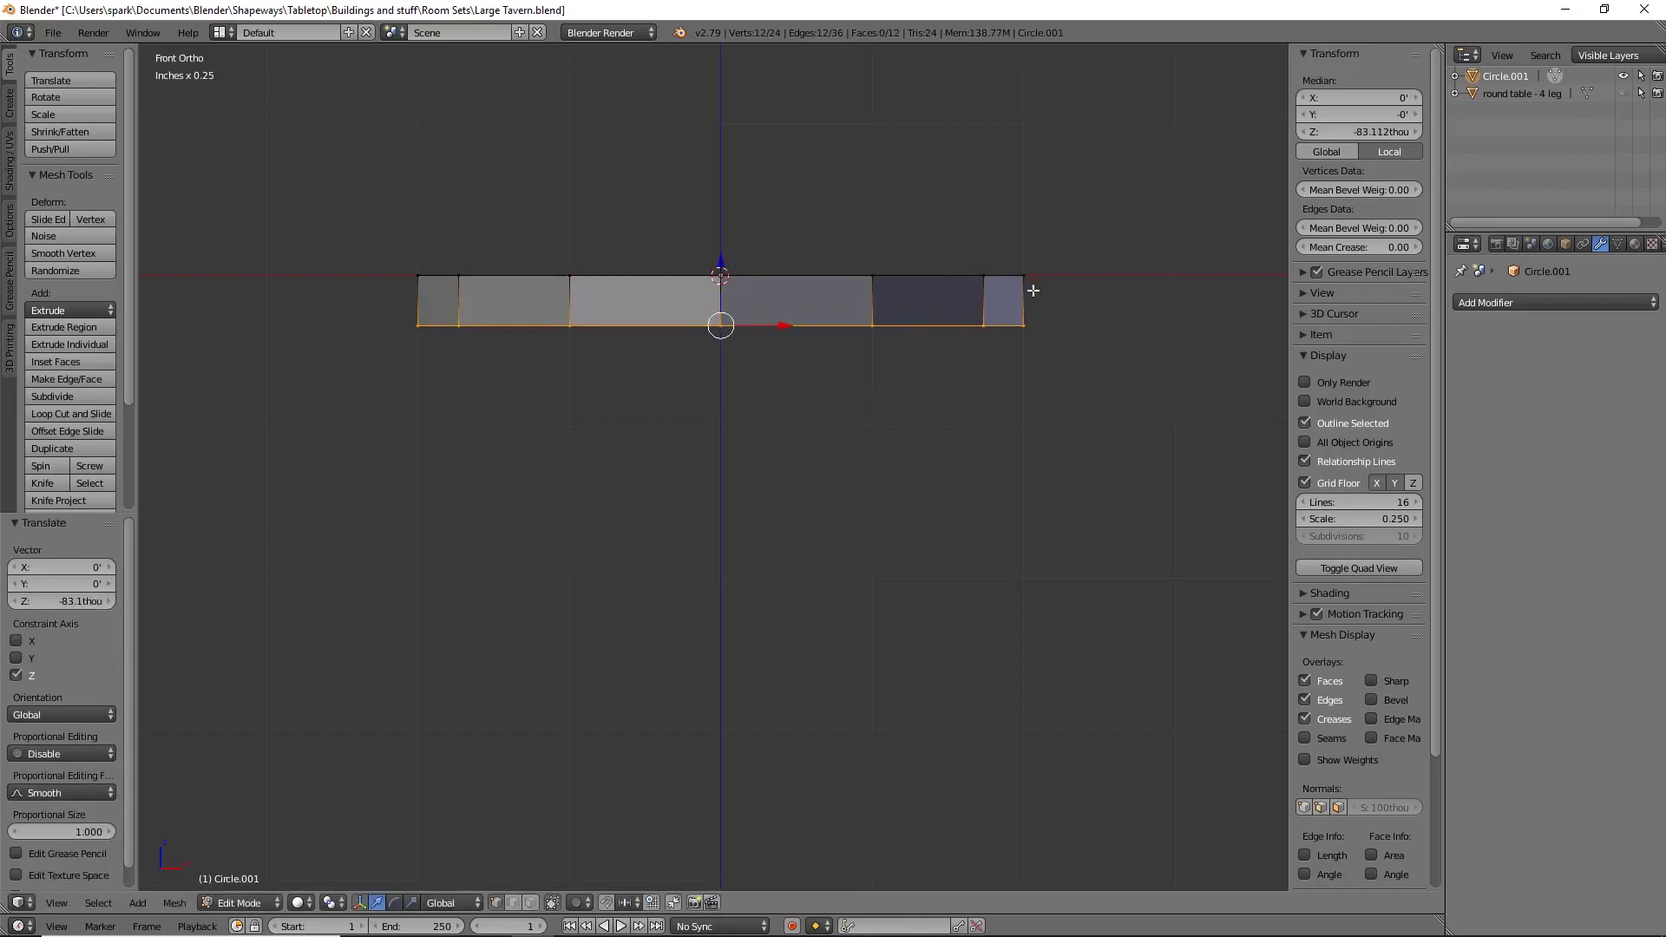
Step: Extrude the tabletop's lower edge loop in place and scale it to about 0.248 for the underside
key(e)
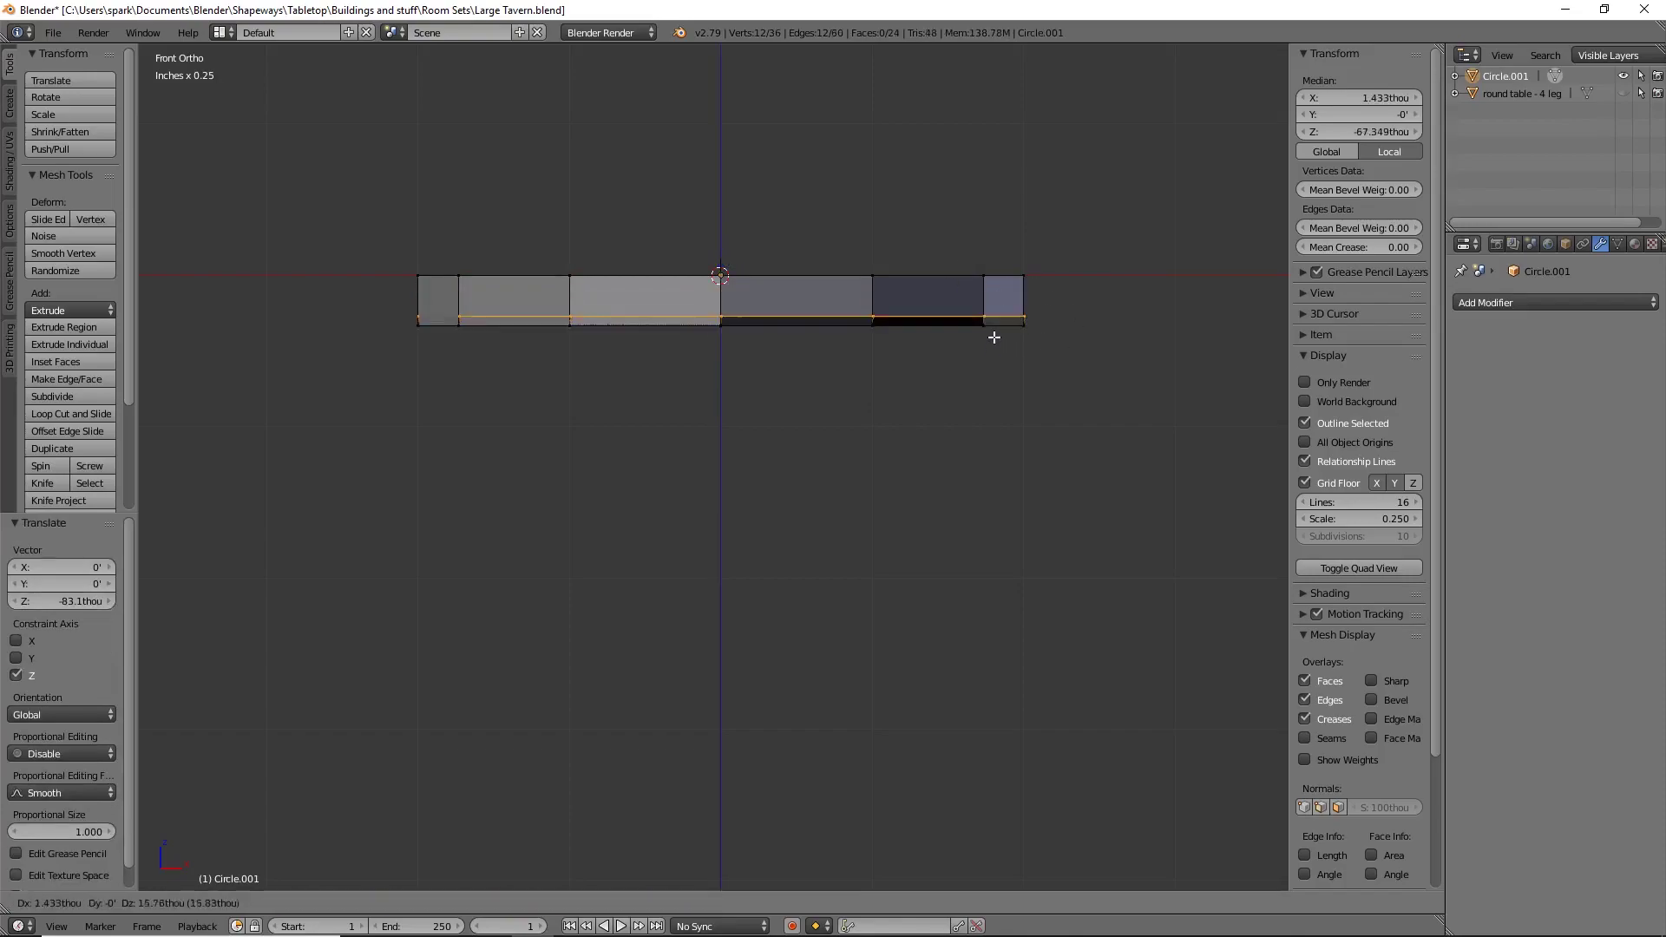
key(Escape)
key(s)
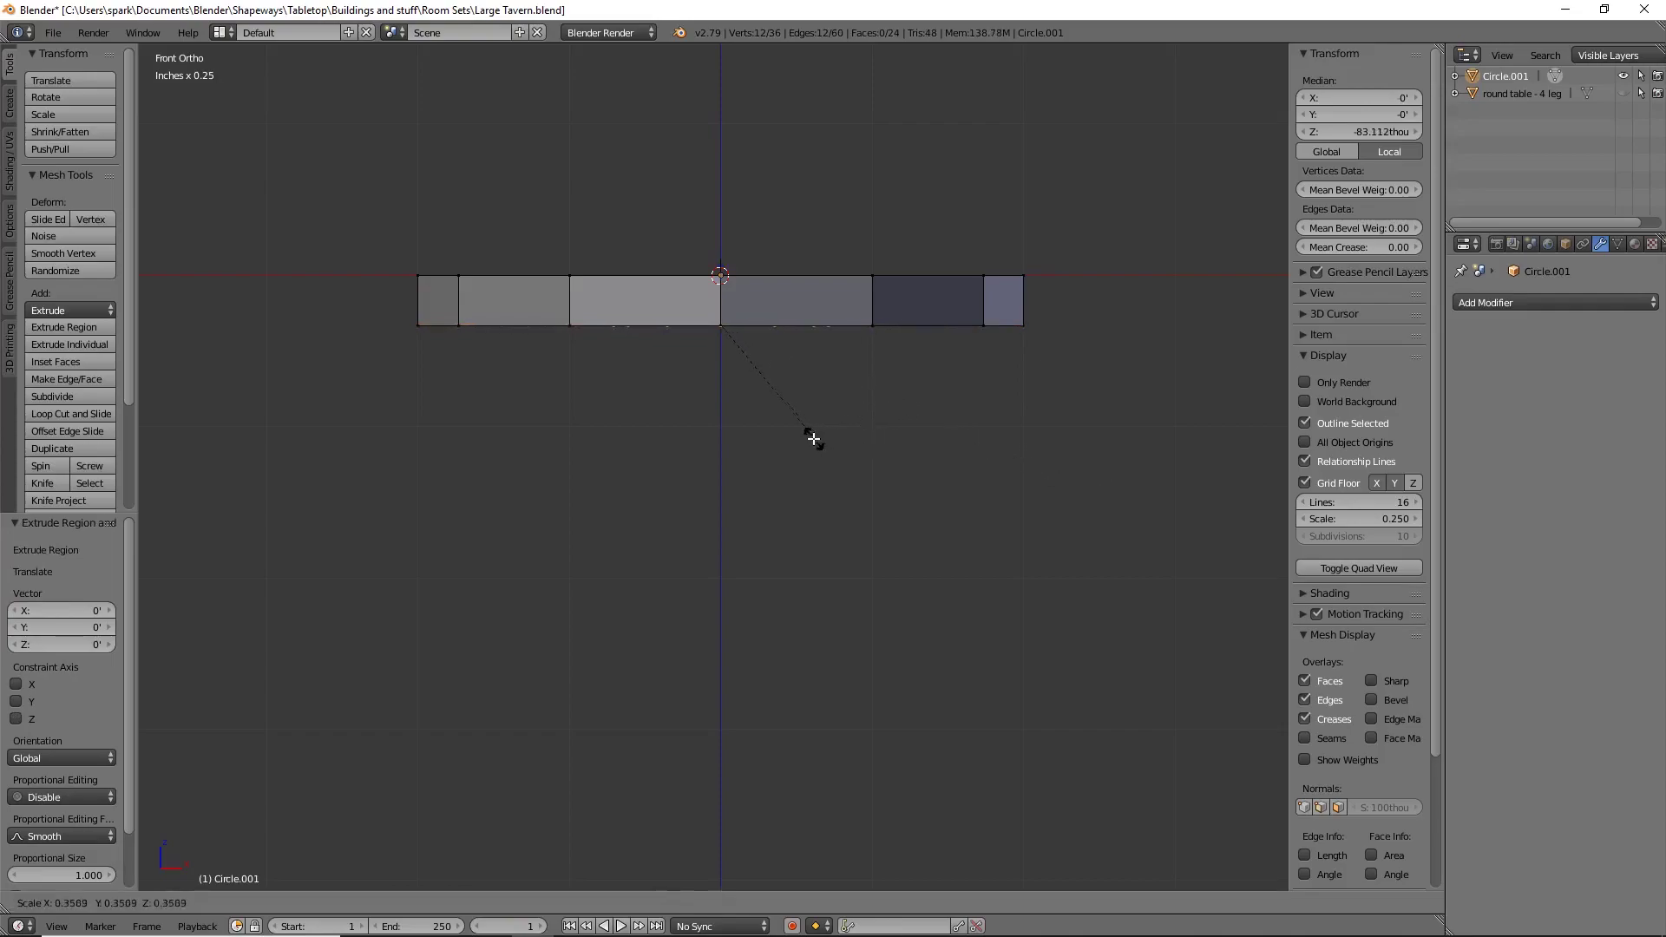
click(780, 411)
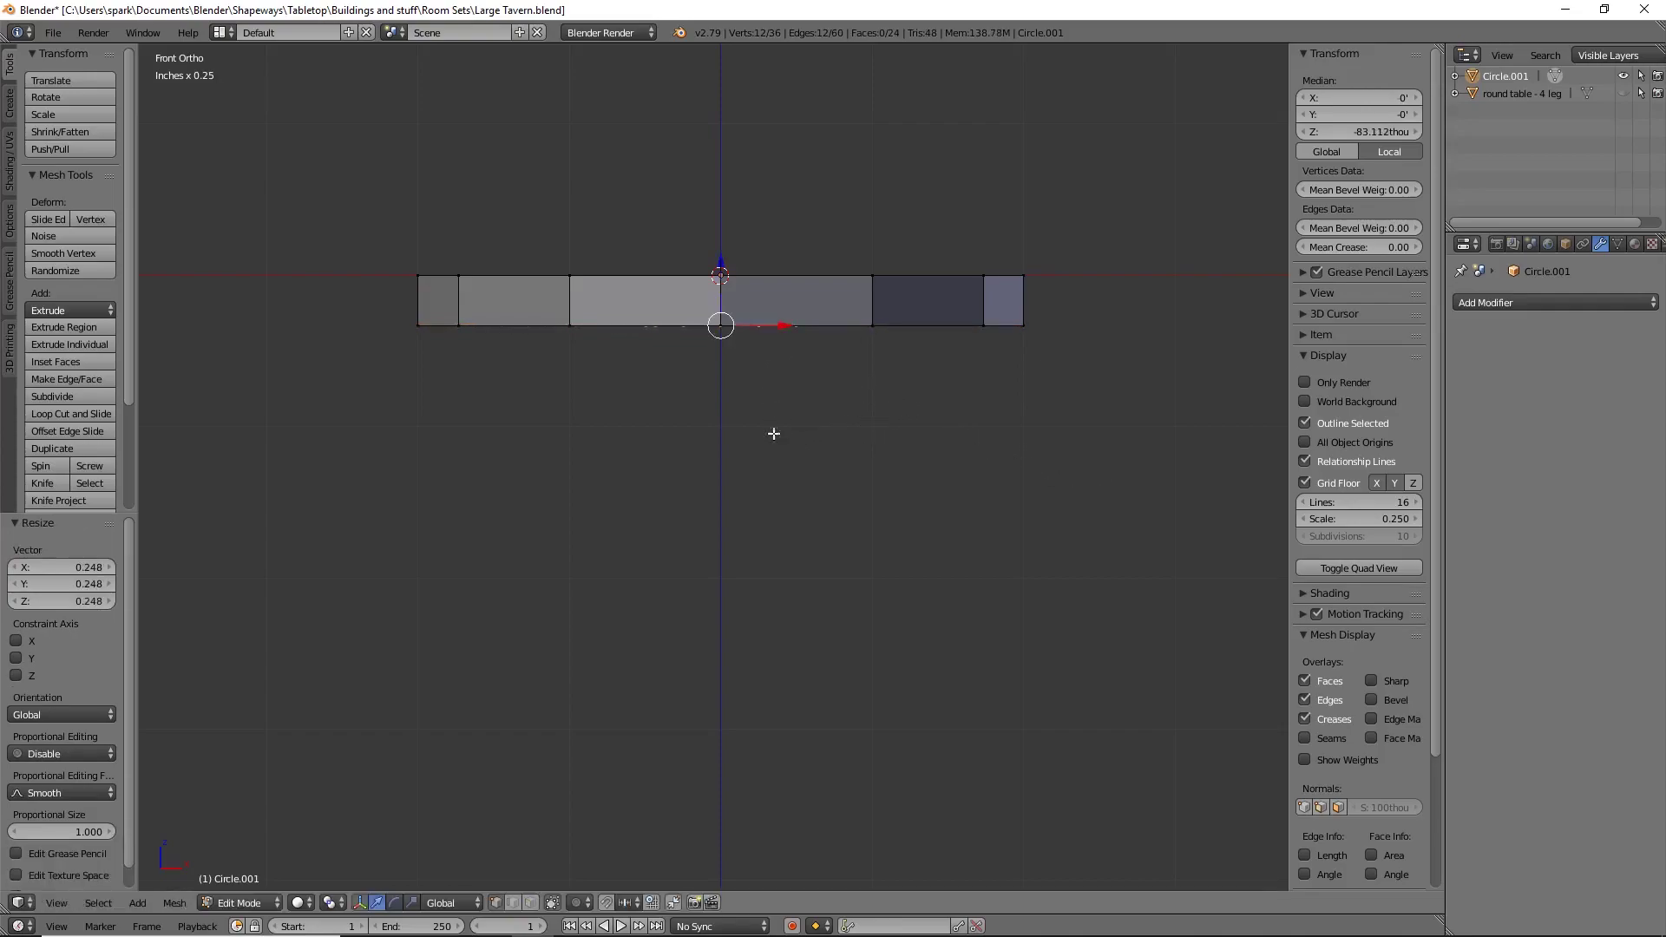
Step: Extrude the small underside ring downward along Z by about 40 thou to start the pedestal collar
key(e)
key(Escape)
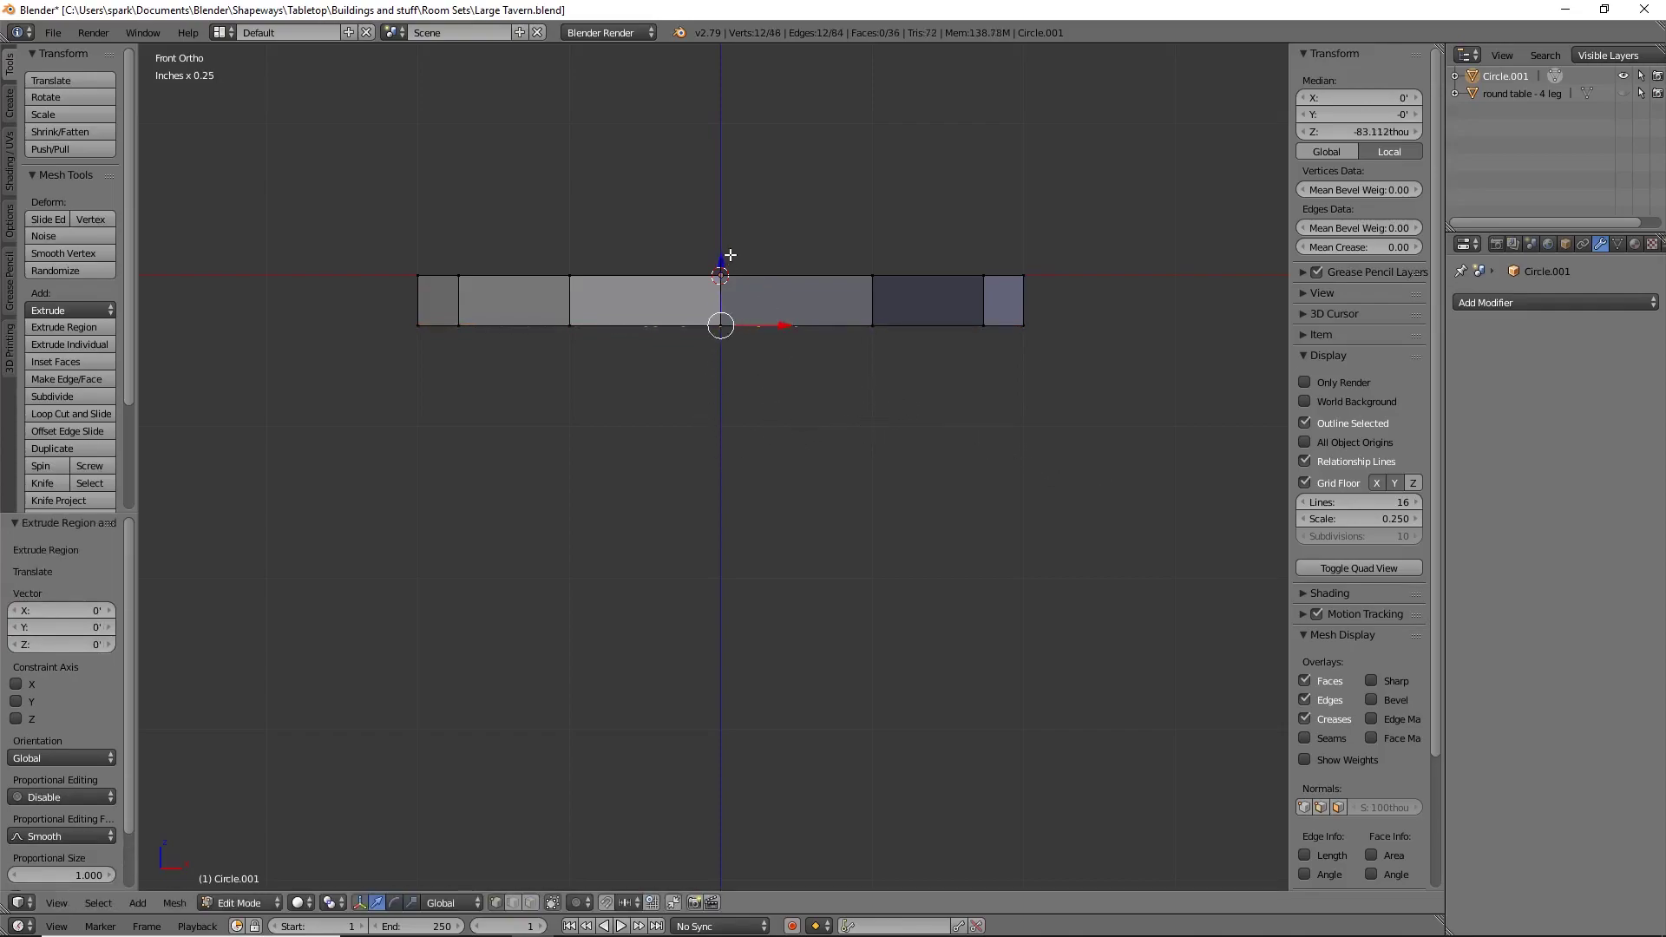
key(g)
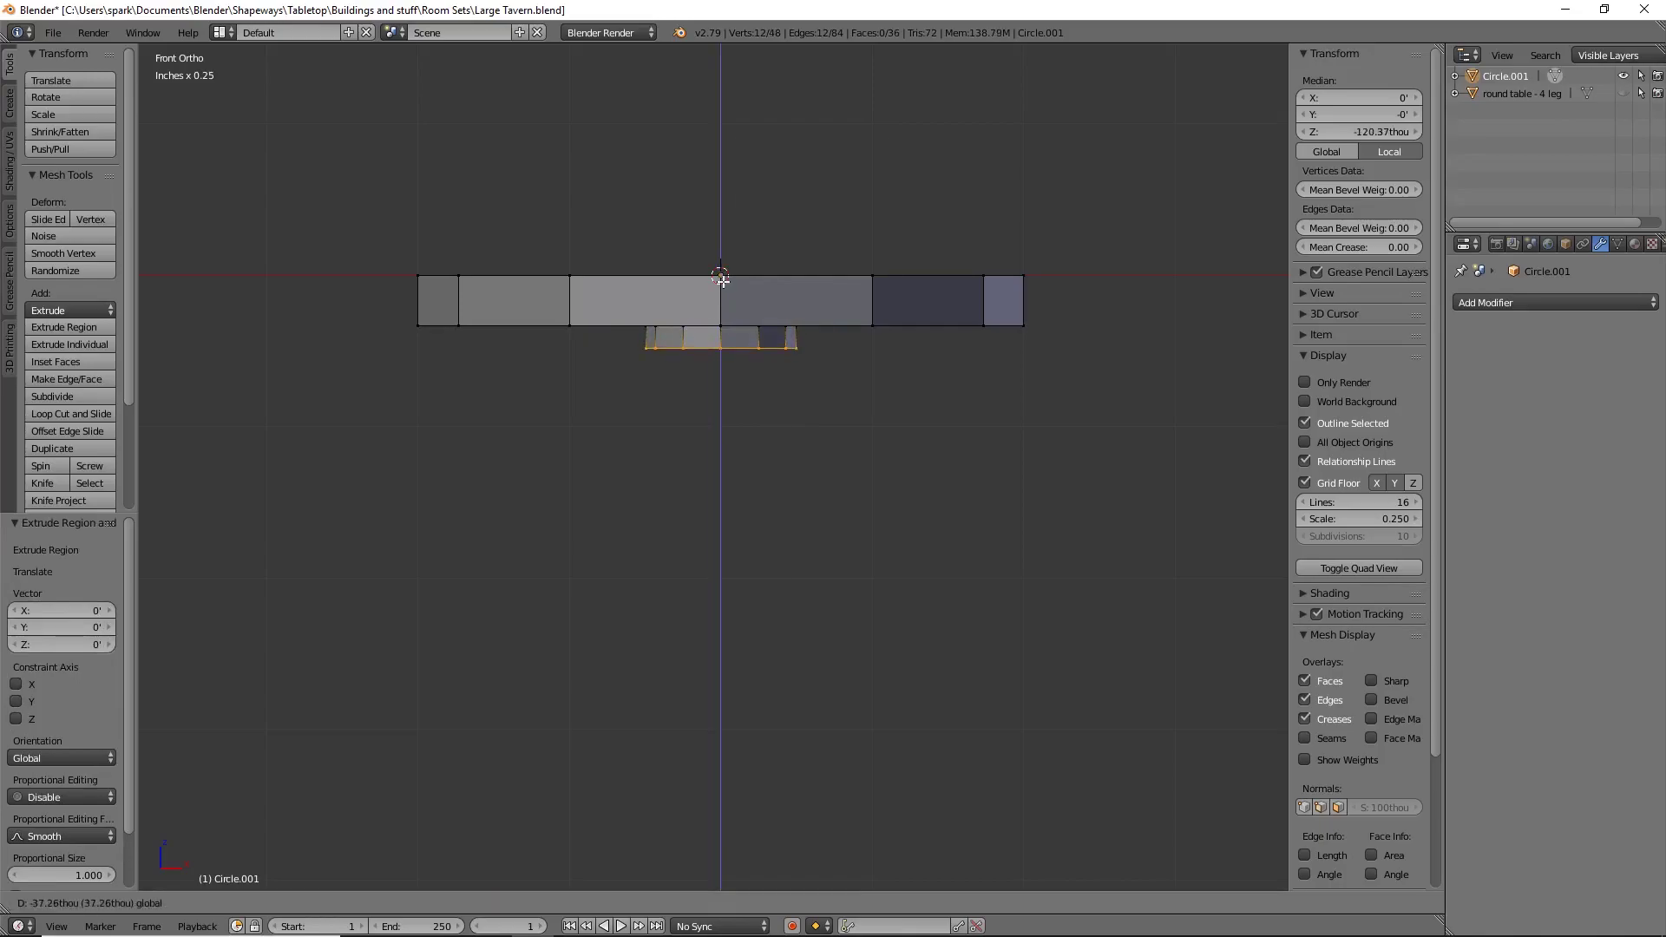
click(725, 282)
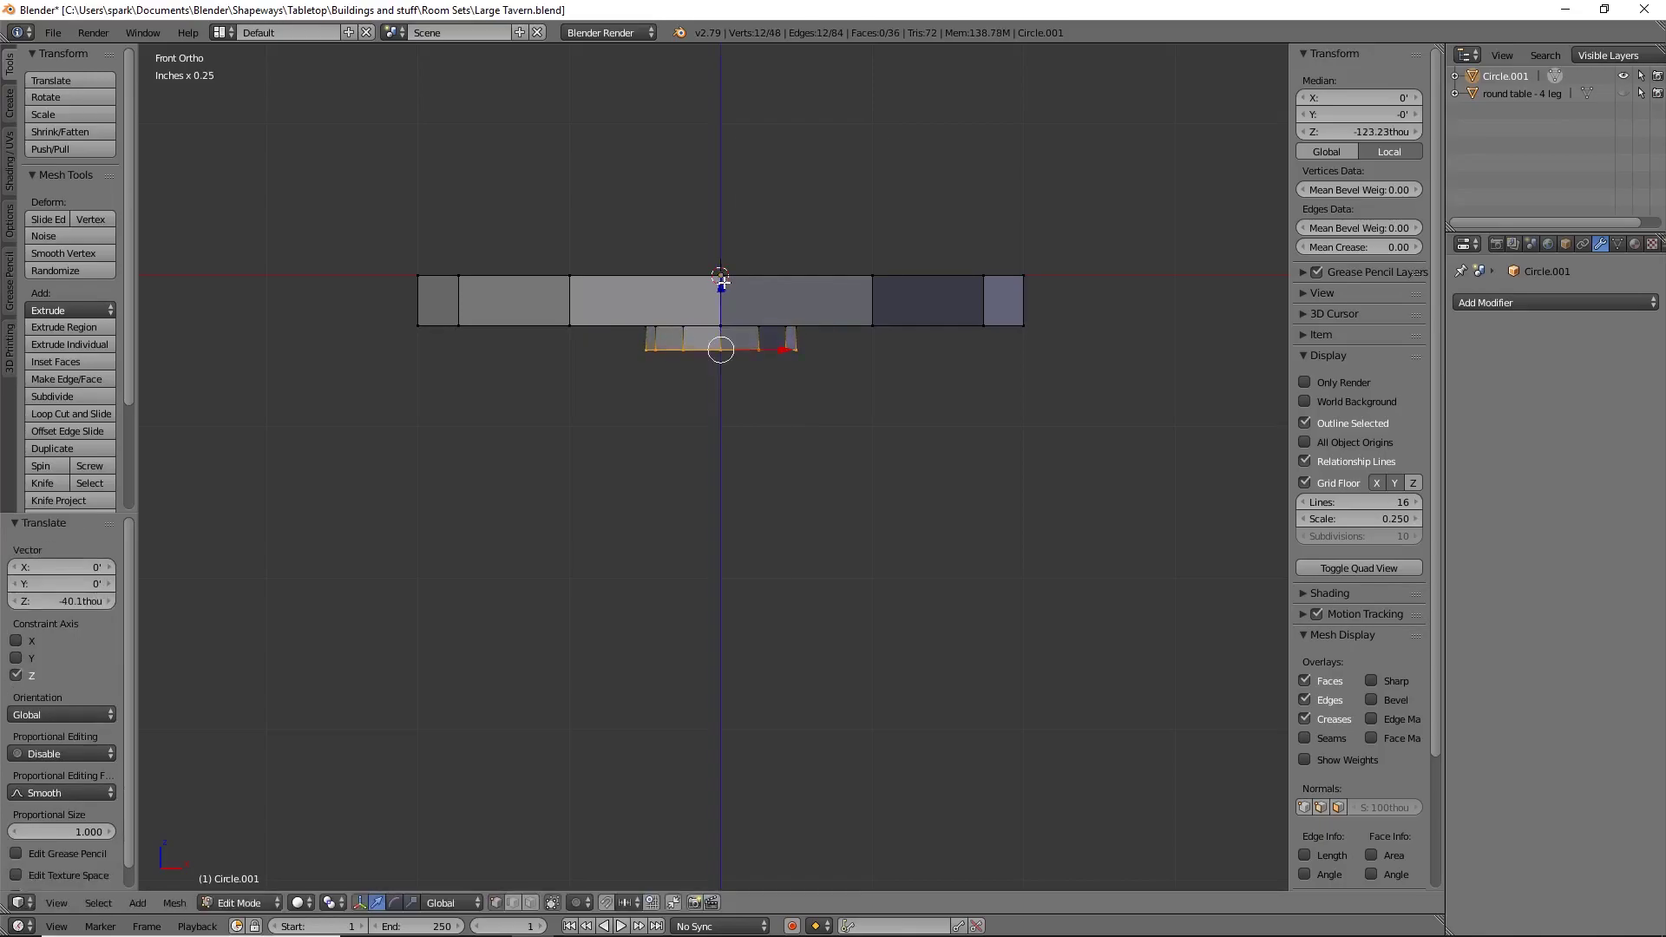
Step: Extrude the collar's lower ring down another 71.6 thou or so and scale it to about 0.562
key(e)
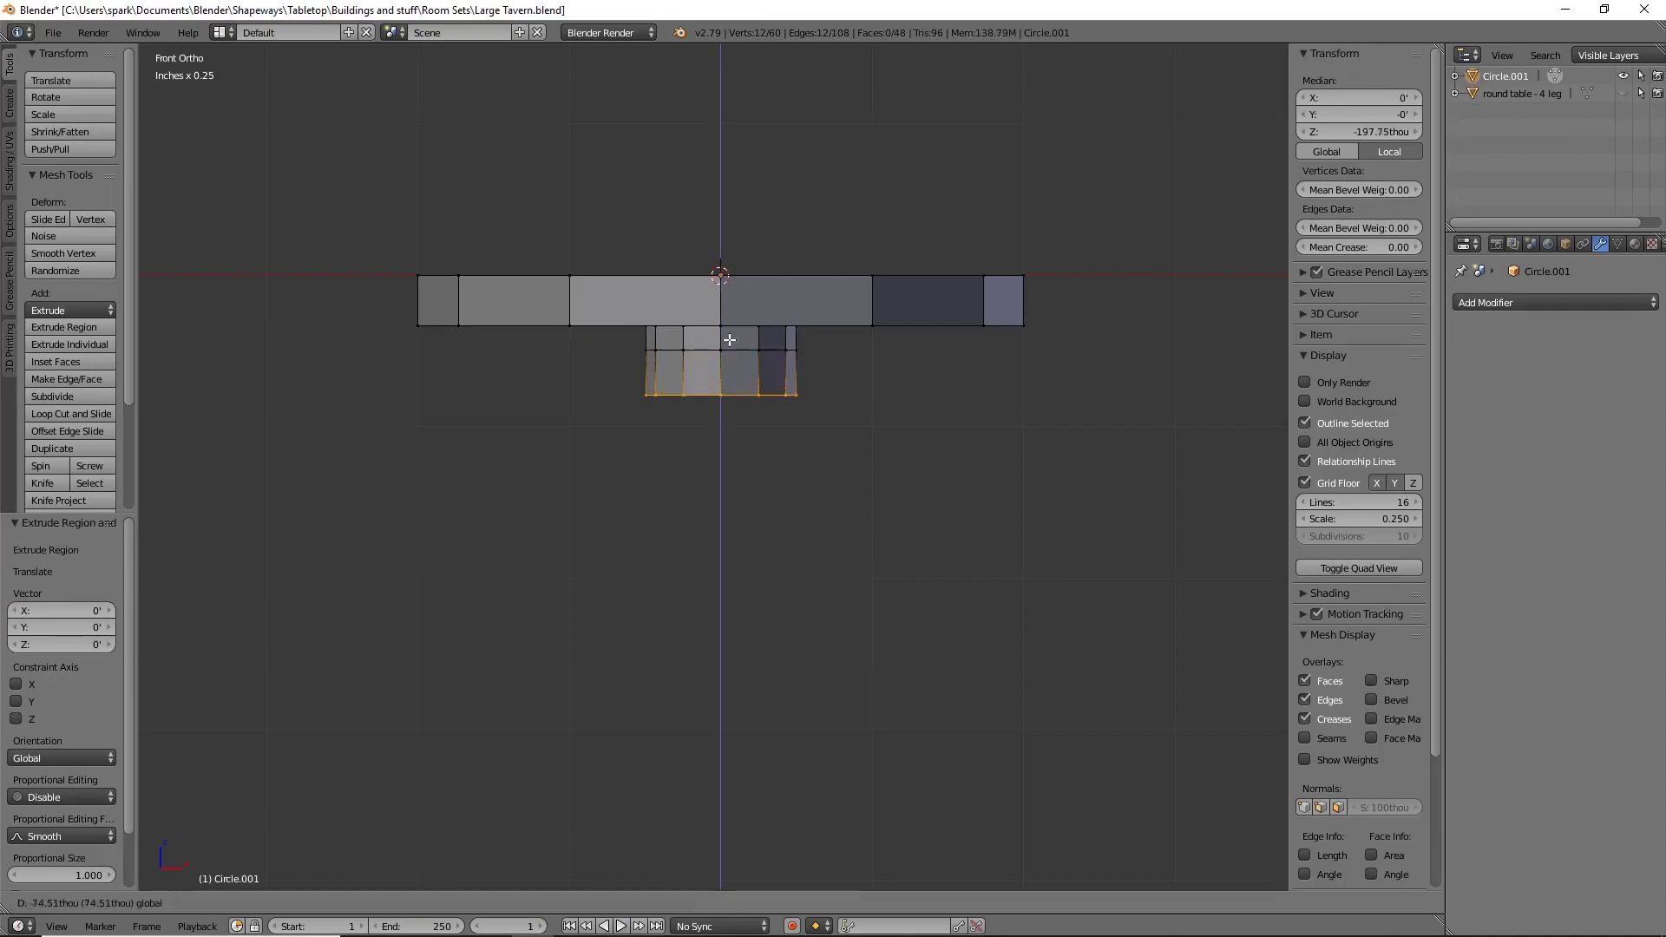
drag(730, 376, 734, 331)
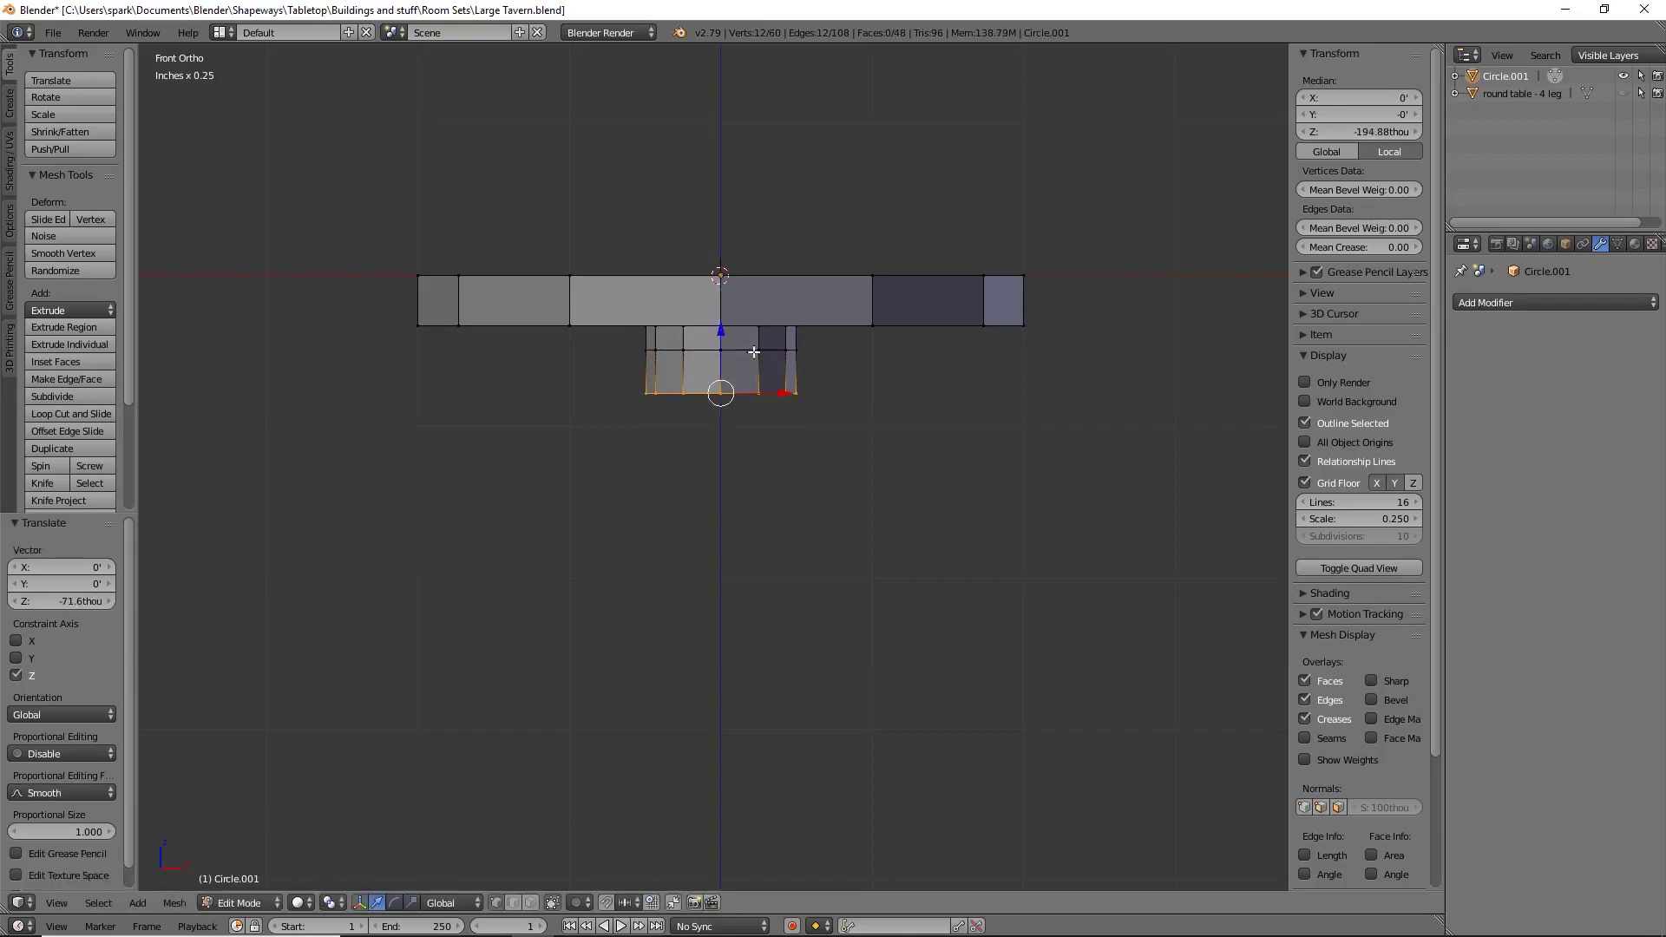
key(s)
click(803, 440)
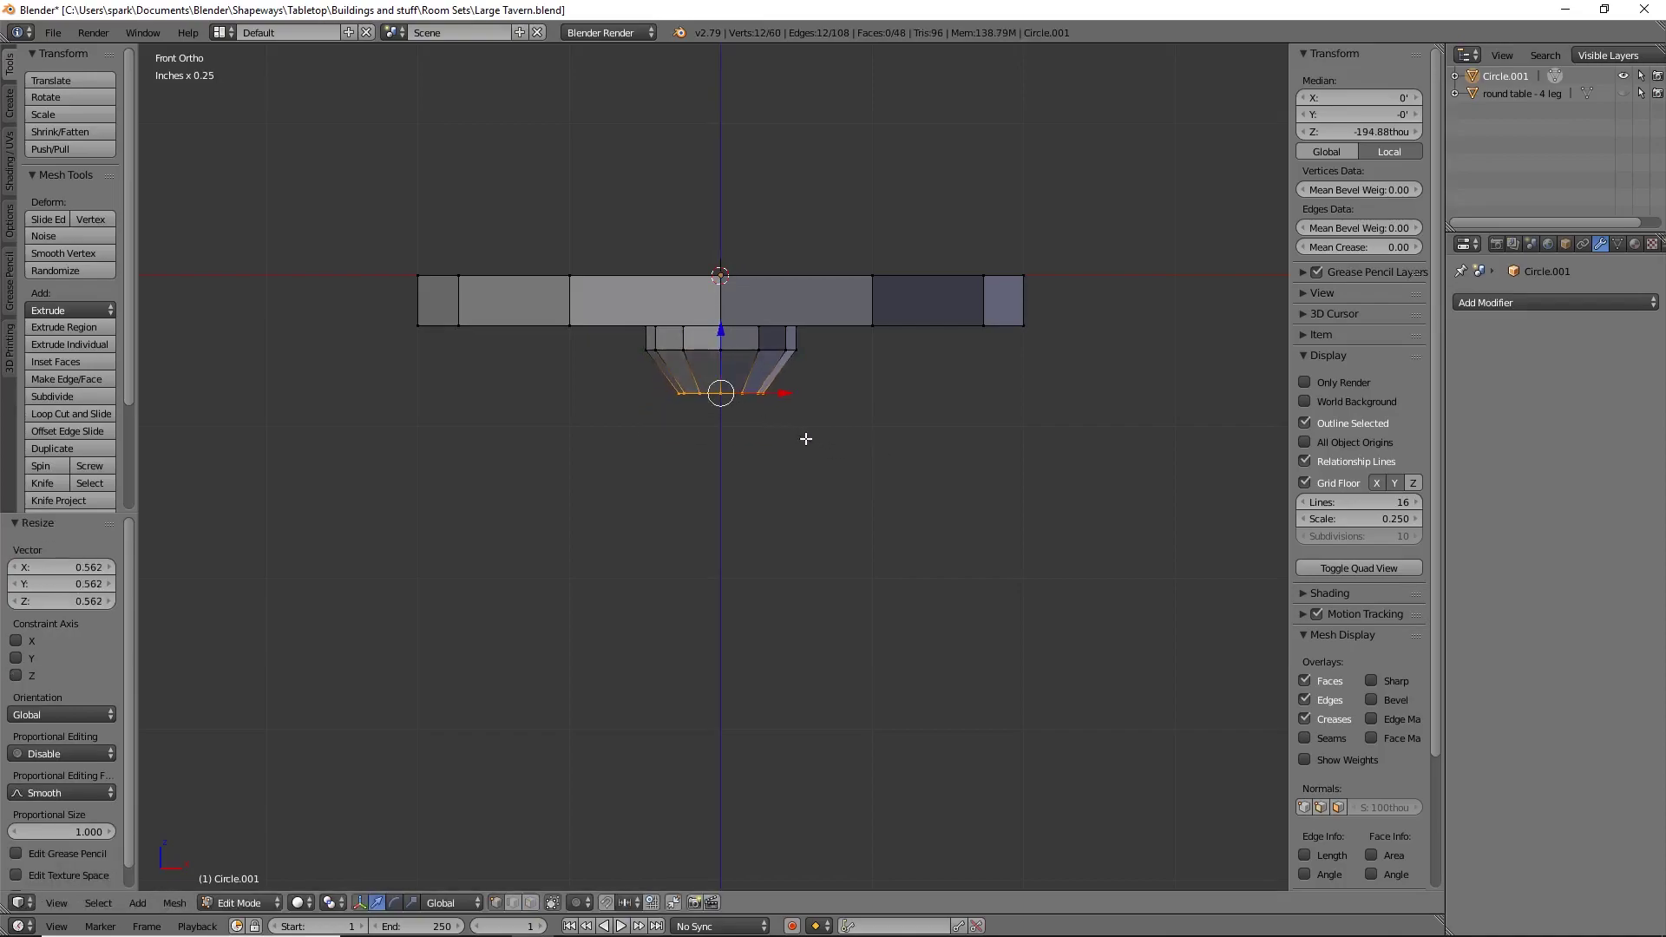
Step: Extrude the tapered ring downward into a long column and scale a new ring outward at its foot
key(e)
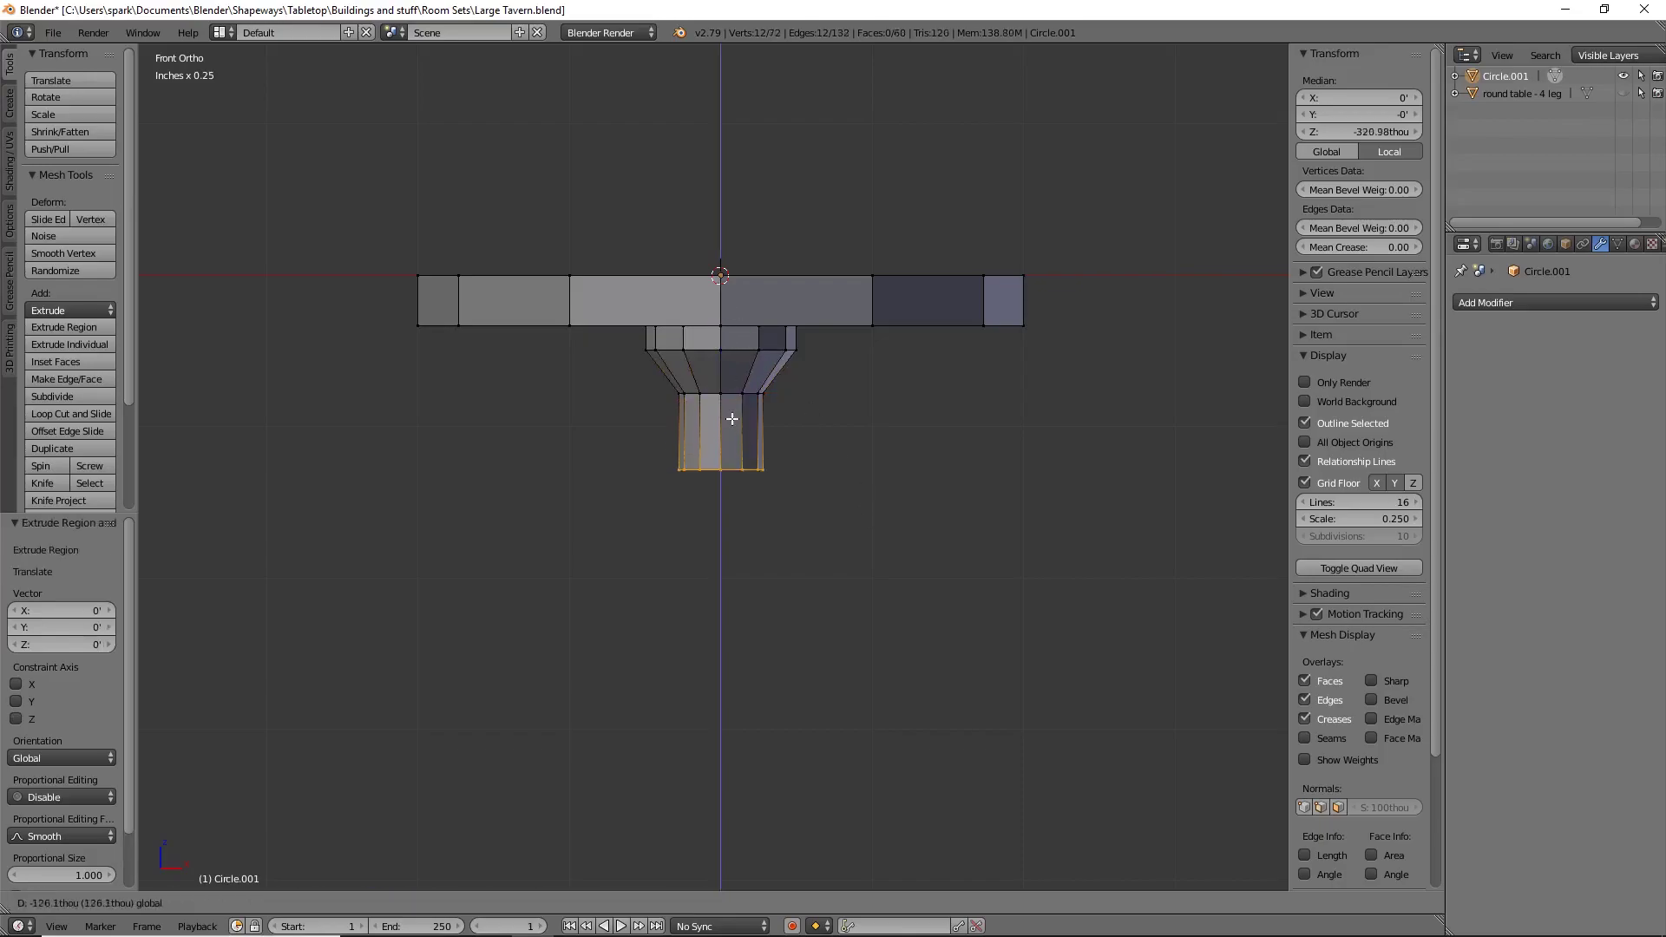
drag(739, 541, 726, 670)
key(e)
key(s)
click(1031, 755)
Step: Extrude the base and the tabletop's upper edge loop, merging the end vertices at center to cap both ends
key(e)
key(alt+m)
middle_drag(709, 614, 810, 312)
alt+click(810, 312)
key(e)
key(alt+m)
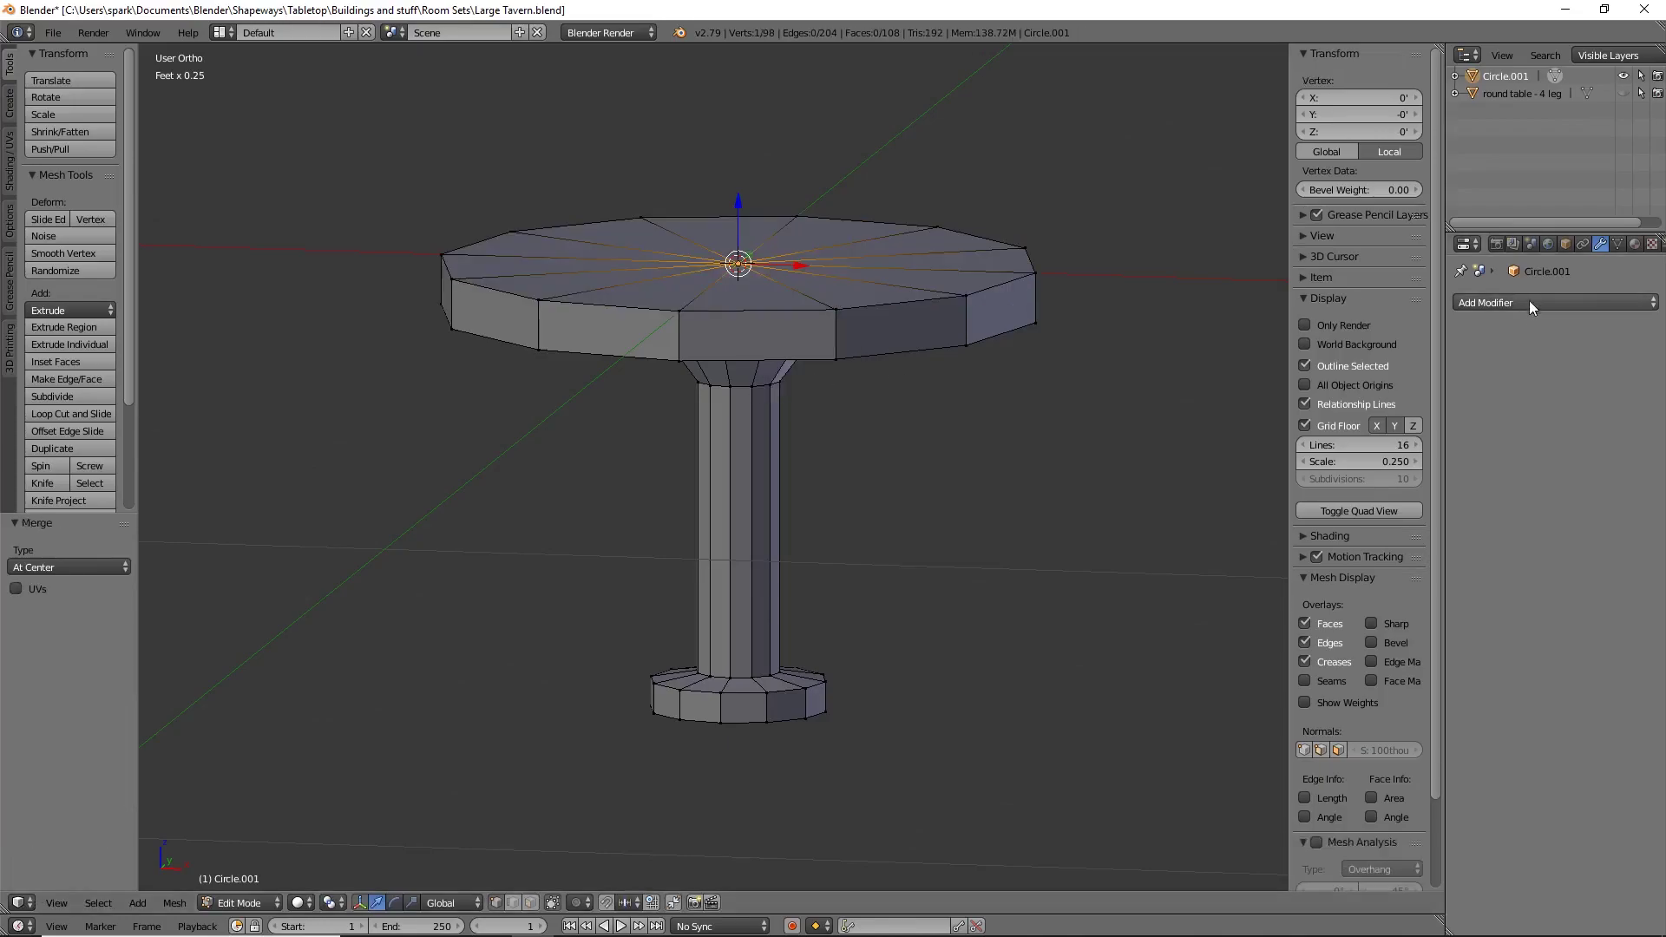
Step: Add a Subdivision Surface modifier with 3 view subdivisions to the pedestal table
click(1525, 300)
click(1335, 591)
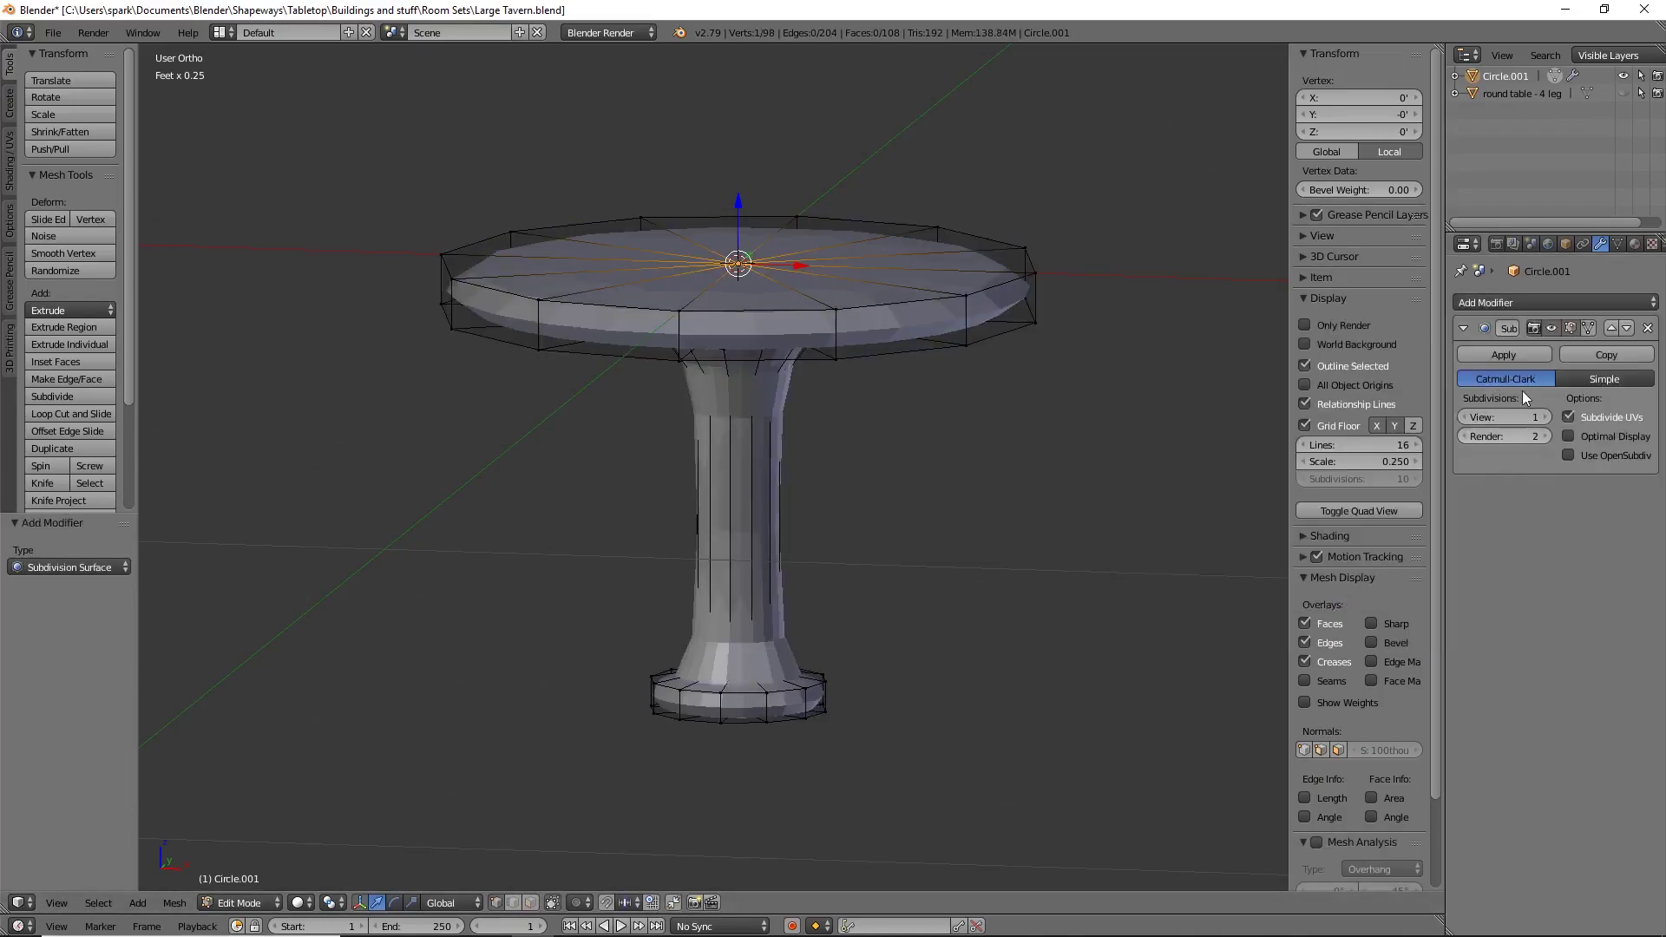
double_click(1546, 418)
Step: Add supporting loop cuts to the pedestal table and crease edge loops on its pedestal
key(ctrl+r)
middle_drag(837, 465, 829, 521)
alt+click(775, 483)
key(shift+e)
click(1112, 487)
alt+click(731, 566)
key(shift+e)
click(1261, 635)
Step: Scale a pedestal edge loop in front view and crease the edge loop at the collar below the tabletop
alt+right_click(730, 515)
key(KP_1)
key(s)
shift+middle_drag(826, 150, 799, 564)
alt+right_click(661, 321)
key(shift+e)
key(z)
key(a)
middle_drag(692, 409, 866, 361)
key(z)
Step: Add loop cuts around the column's middle and scale the central ring outward into a bulge
key(ctrl+r)
click(727, 488)
right_click(727, 489)
key(ctrl+r)
key(KP_1)
key(s)
Step: Crease the edge loops bordering the column's bulge and add further loop cuts above and below it
alt+shift+right_click(724, 639)
key(shift+e)
key(ctrl+r)
scroll(761, 610, up, 1)
scroll(761, 610, down, 1)
click(760, 611)
key(ctrl+r)
shift+middle_drag(748, 521, 715, 638)
click(725, 406)
click(726, 495)
Step: Scale the edge loops directly above and below the column's central bulge outward
alt+right_click(727, 444)
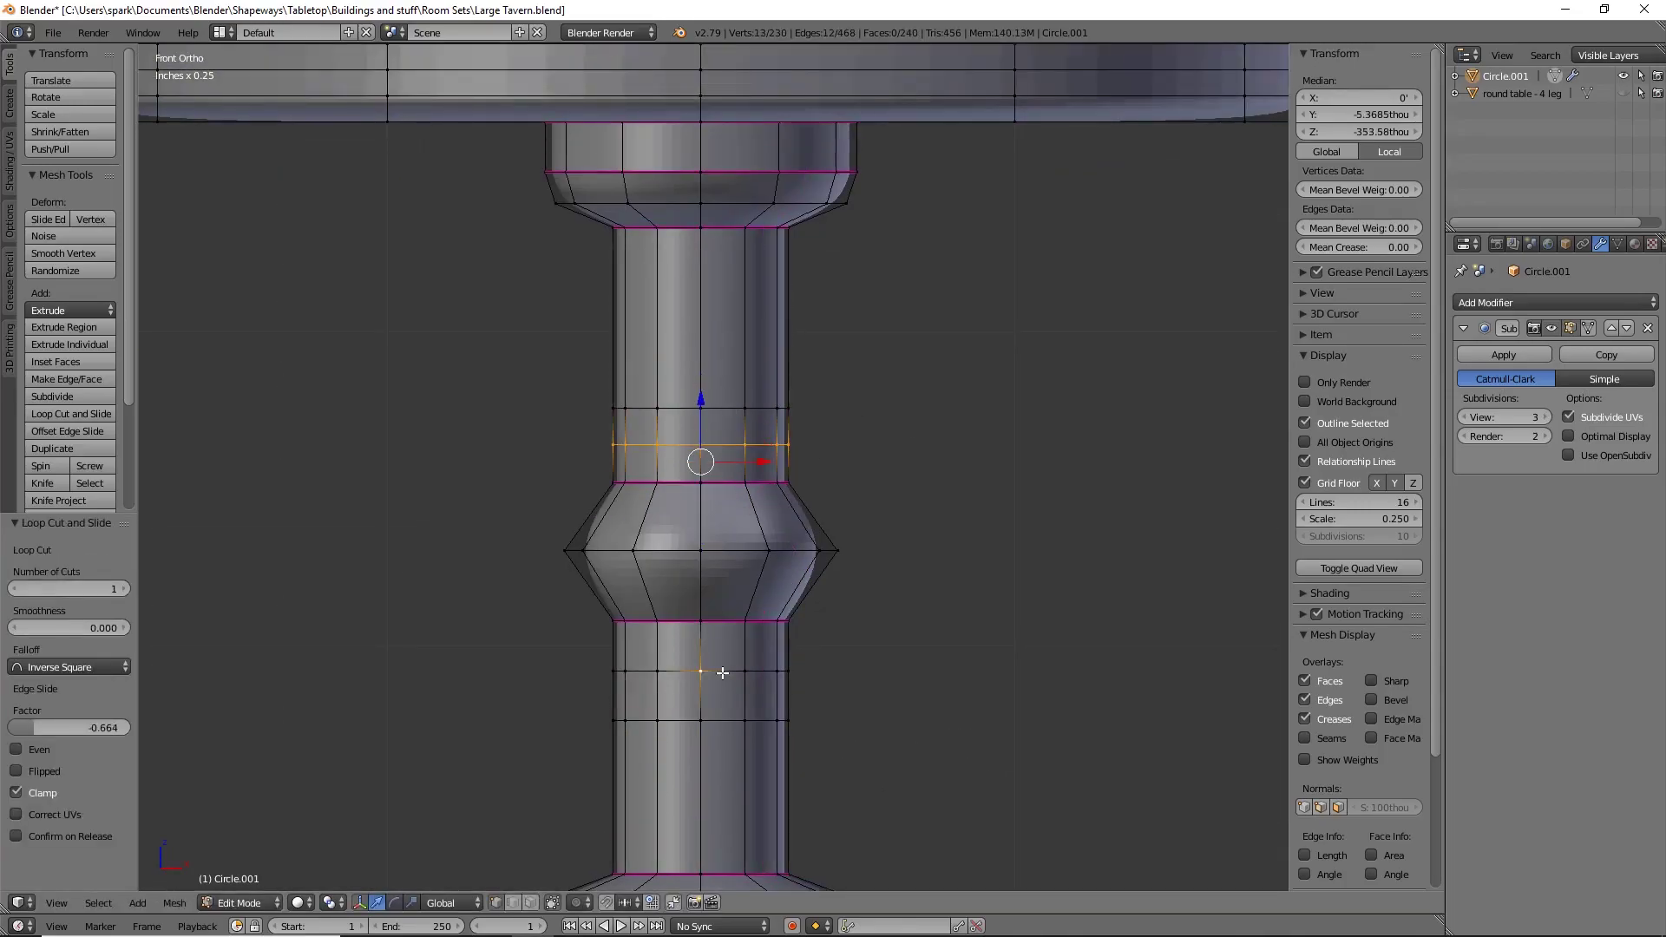
key(s)
click(982, 531)
alt+right_click(726, 671)
key(s)
key(shift+e)
key(Tab)
scroll(547, 611, down, 4)
middle_drag(546, 611, 661, 625)
Step: Scale the bulge's central edge loop inward between the two widened rings
key(Tab)
middle_drag(778, 562, 686, 538)
alt+right_click(743, 510)
key(s)
click(745, 514)
key(Tab)
shift+middle_drag(786, 422, 774, 491)
Step: Try to dissolve the edge loops above and below the column's middle, and undo the change
key(Tab)
scroll(830, 491, up, 1)
alt+right_click(715, 514)
alt+shift+right_click(711, 687)
key(x)
click(708, 783)
key(ctrl+z)
Step: Remove the column's extra edge loops on both sides of its middle ring
key(x)
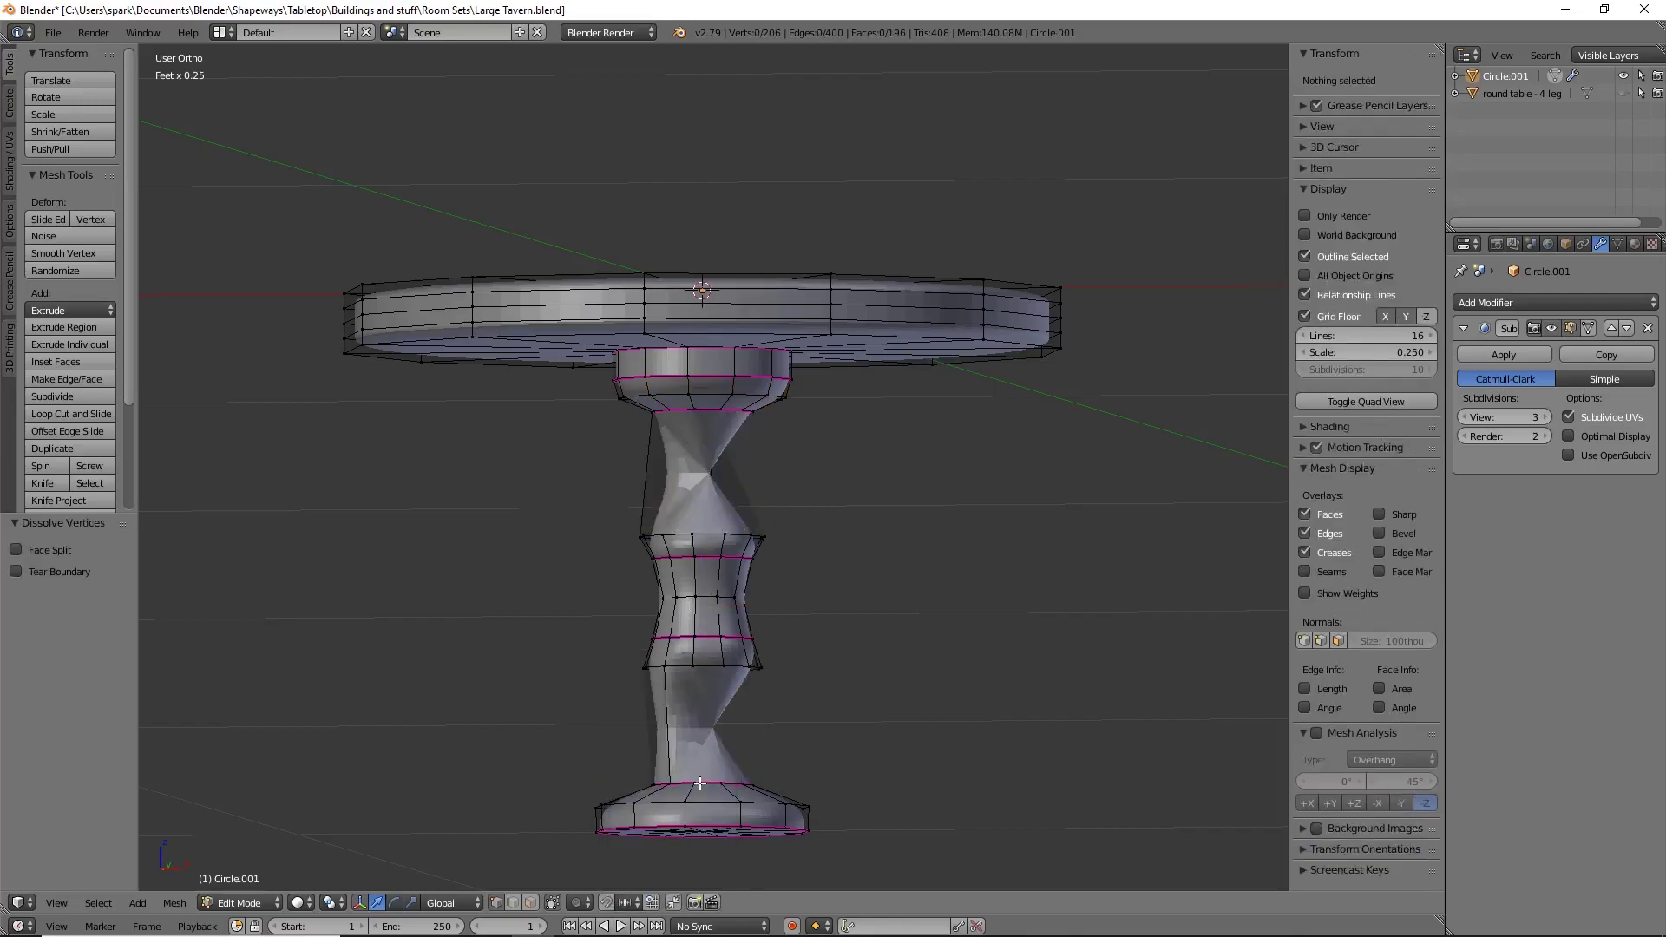
alt+shift+right_click(708, 637)
key(x)
Step: Scale the column's remaining middle edge loop to give the pedestal a smooth, slender waist
alt+right_click(708, 596)
key(s)
click(825, 592)
key(Tab)
scroll(773, 596, down, 4)
middle_drag(767, 596, 726, 550)
middle_drag(793, 599, 804, 539)
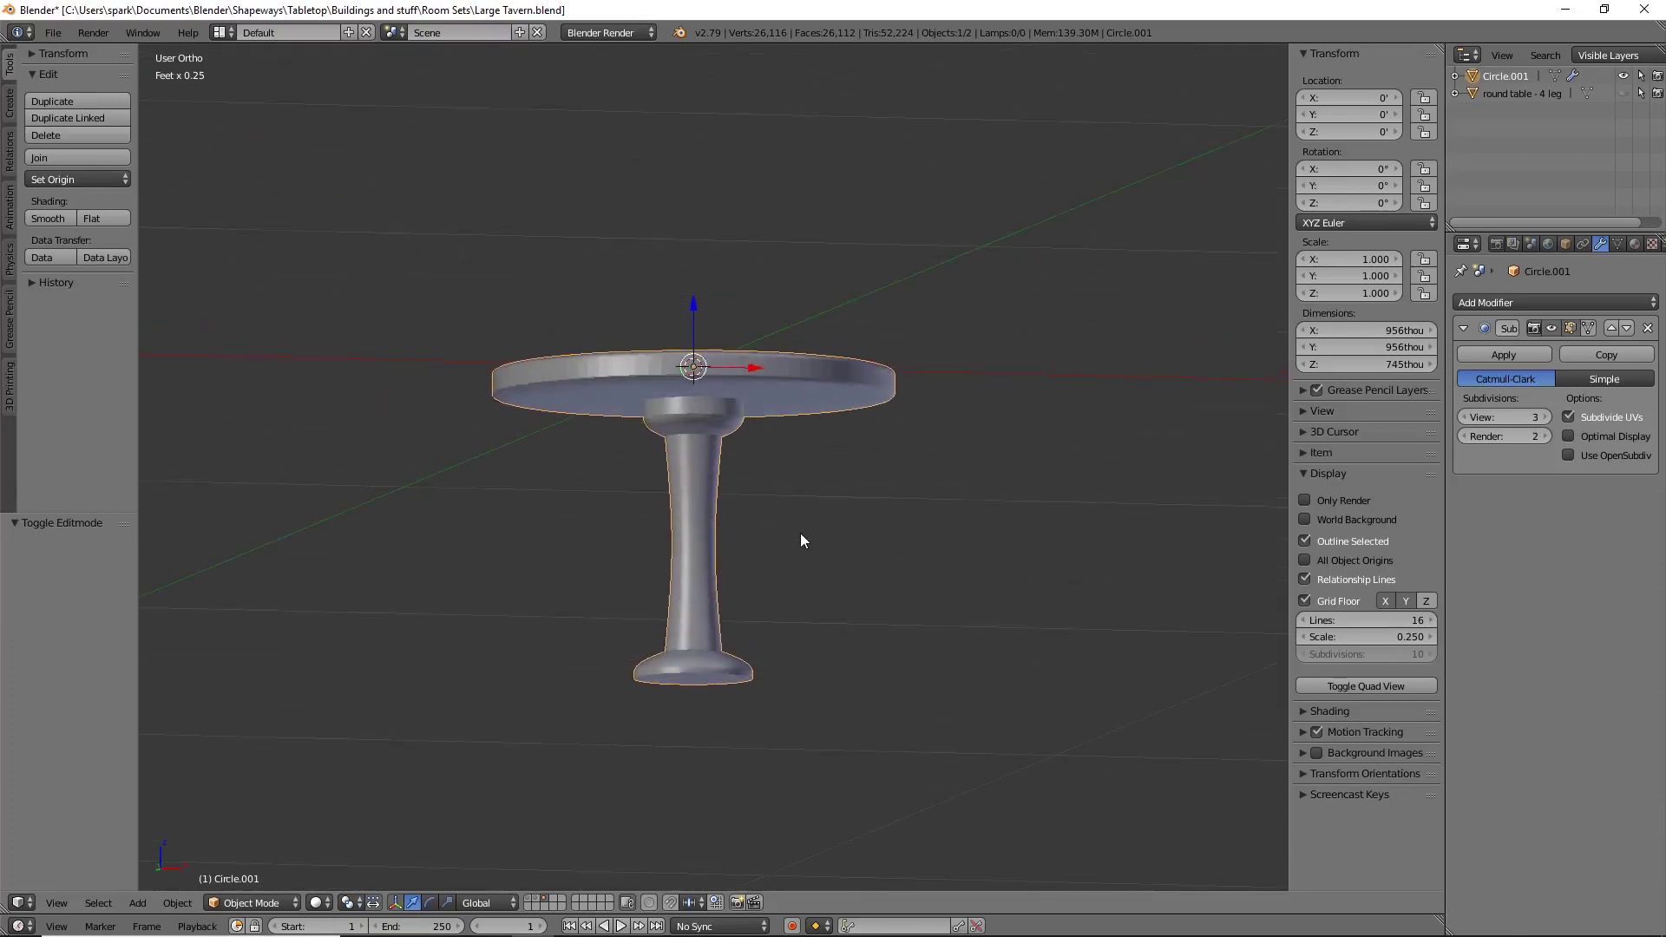
Step: Apply the Subdivision Surface modifier to the center pedestal table and hide the finished object
click(1504, 355)
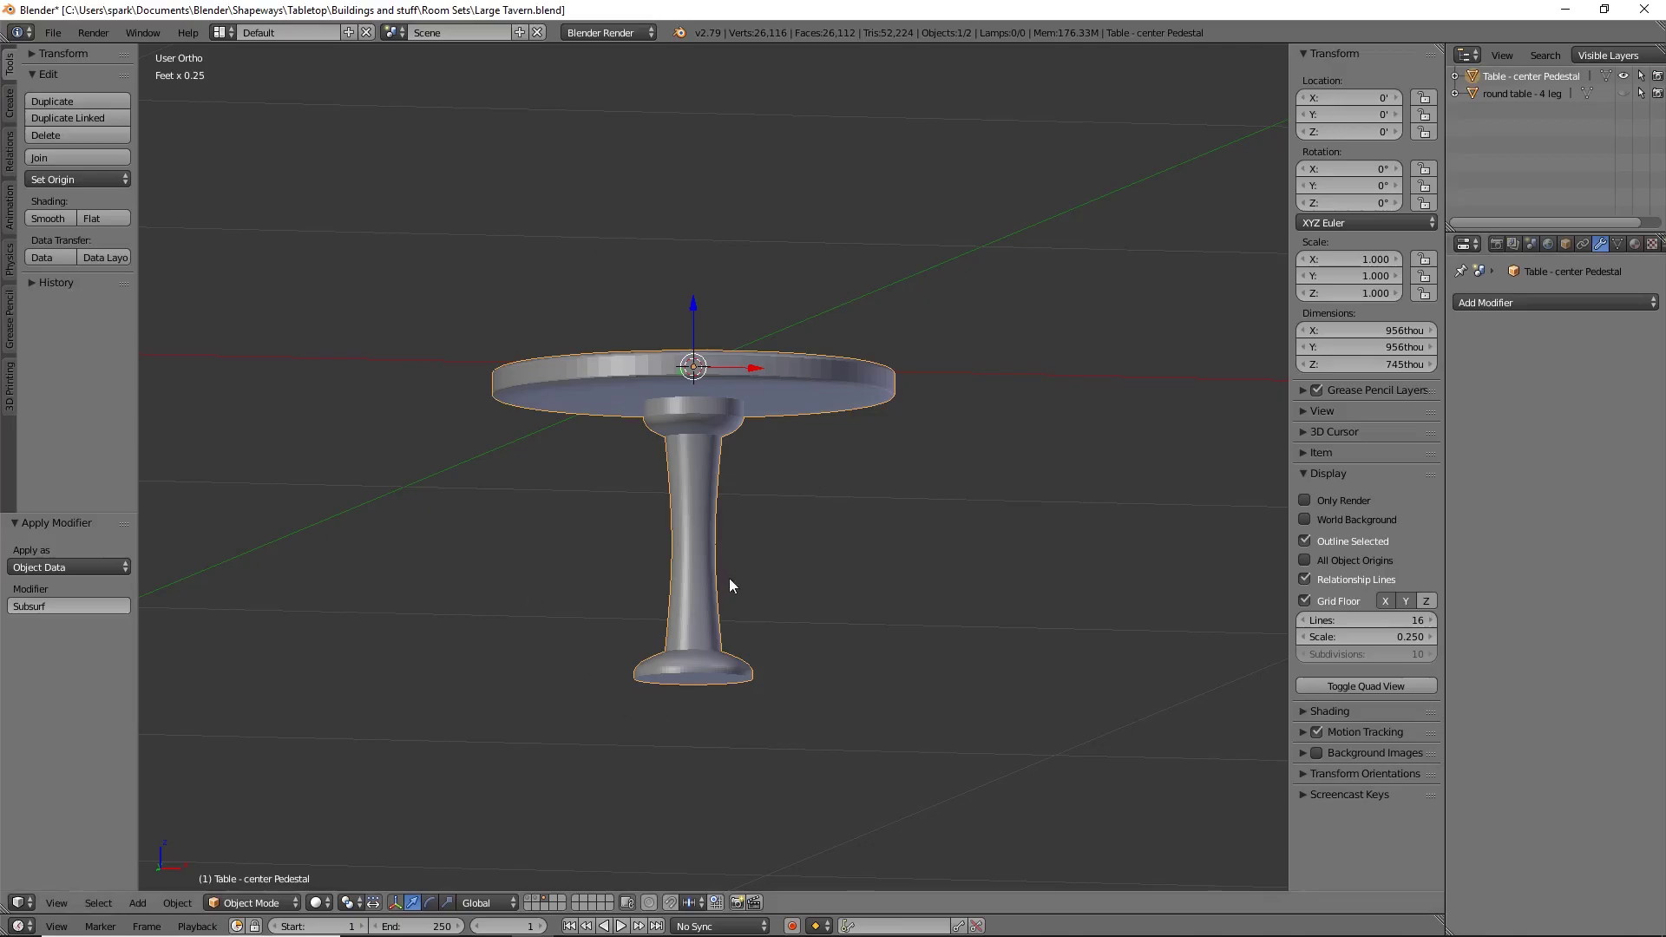
click(1623, 76)
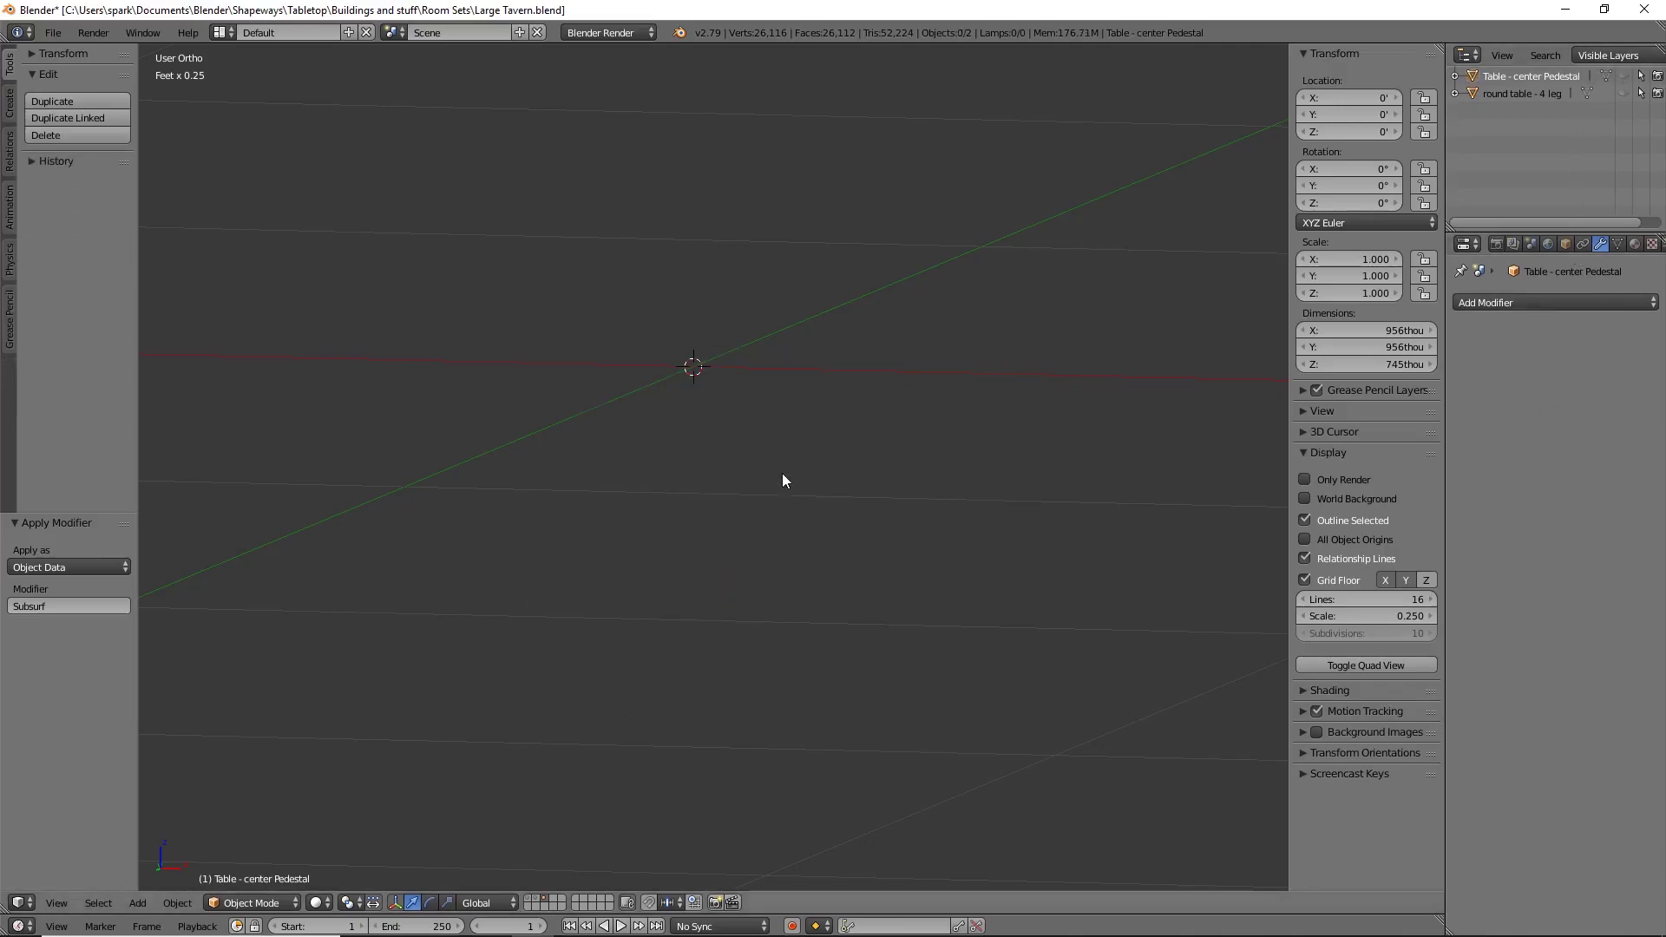
key(shift+a)
mouse_move(783, 474)
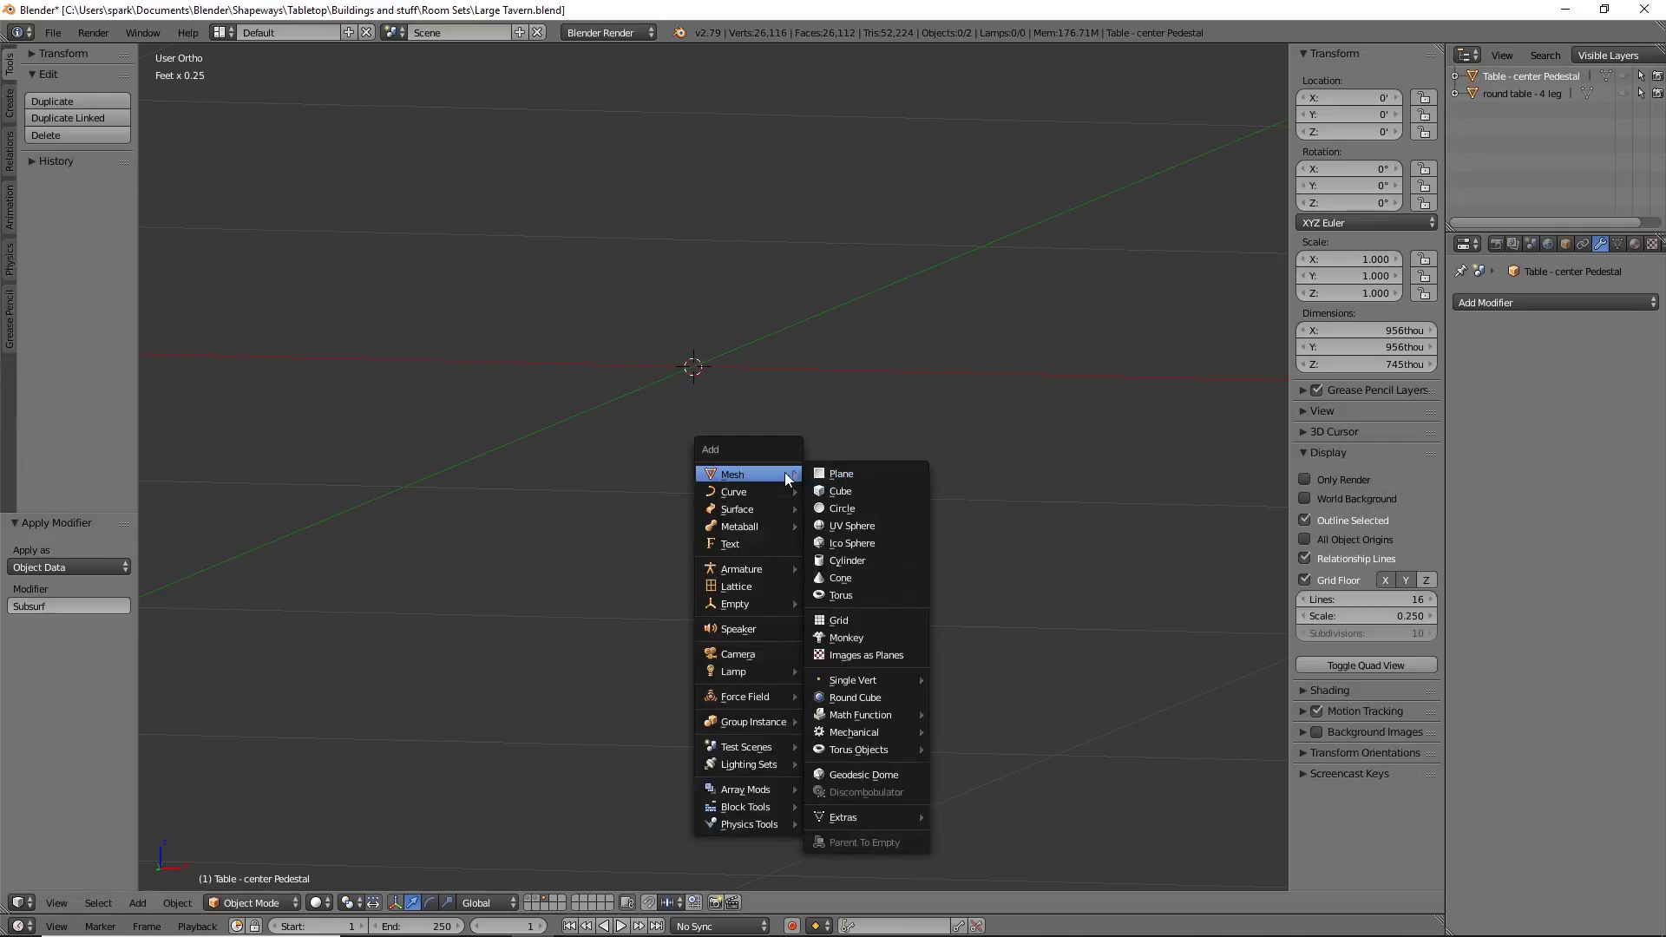
click(856, 516)
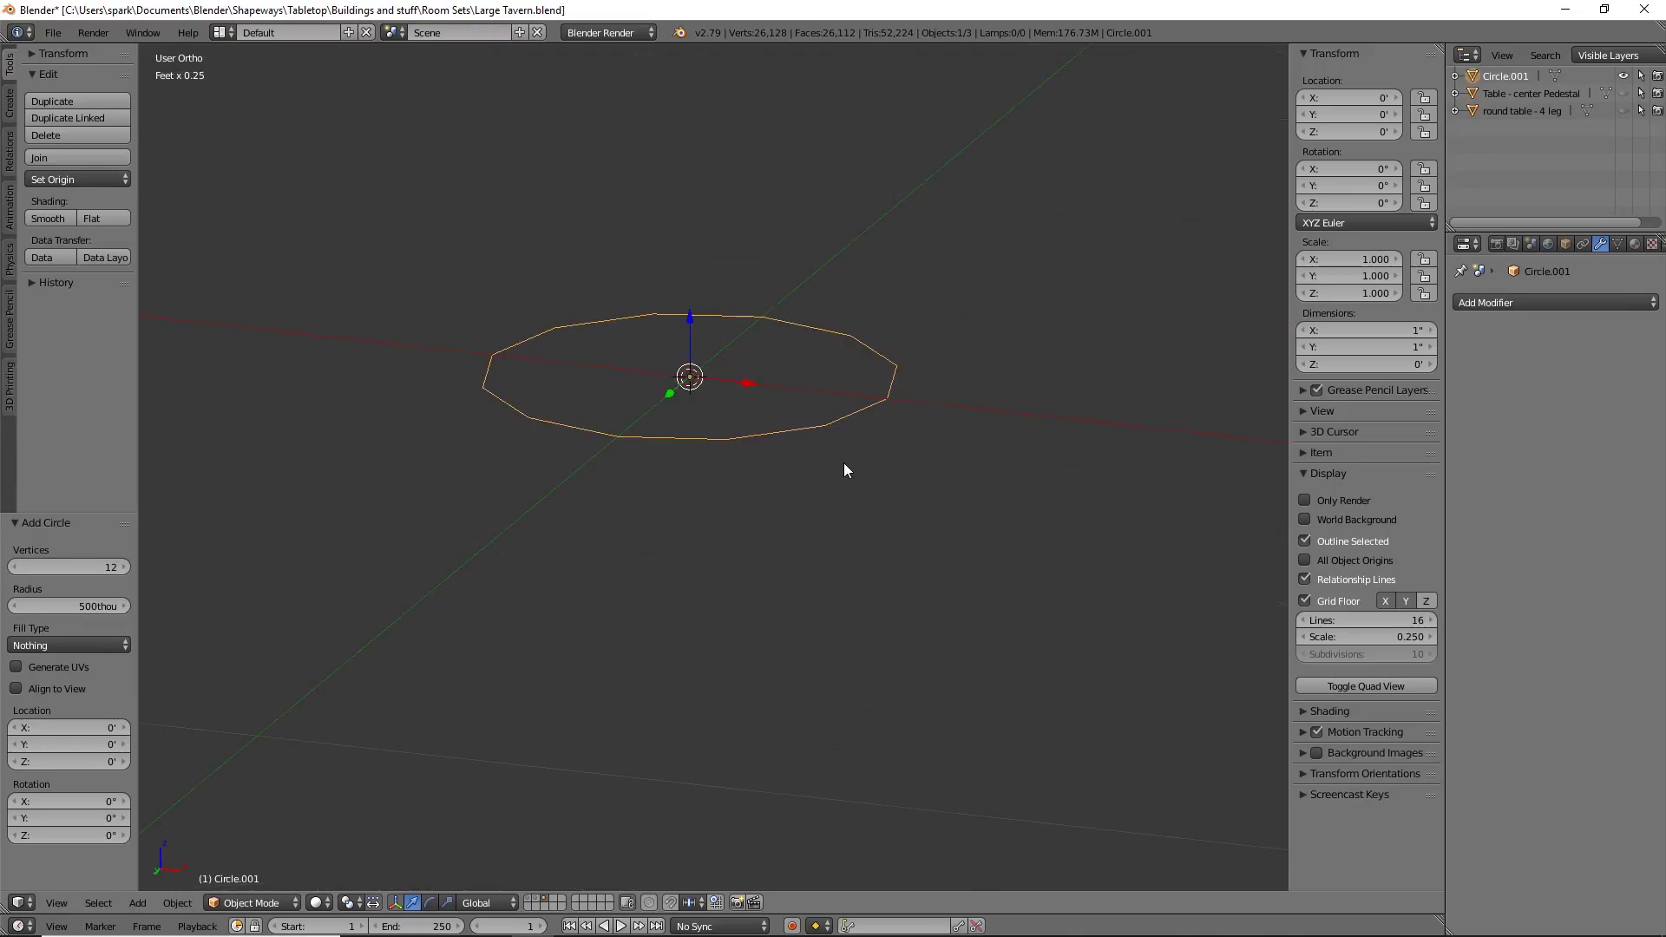
key(ctrl+z)
Step: Add a Bezier curve at the origin as the starting outline for another table
key(shift+a)
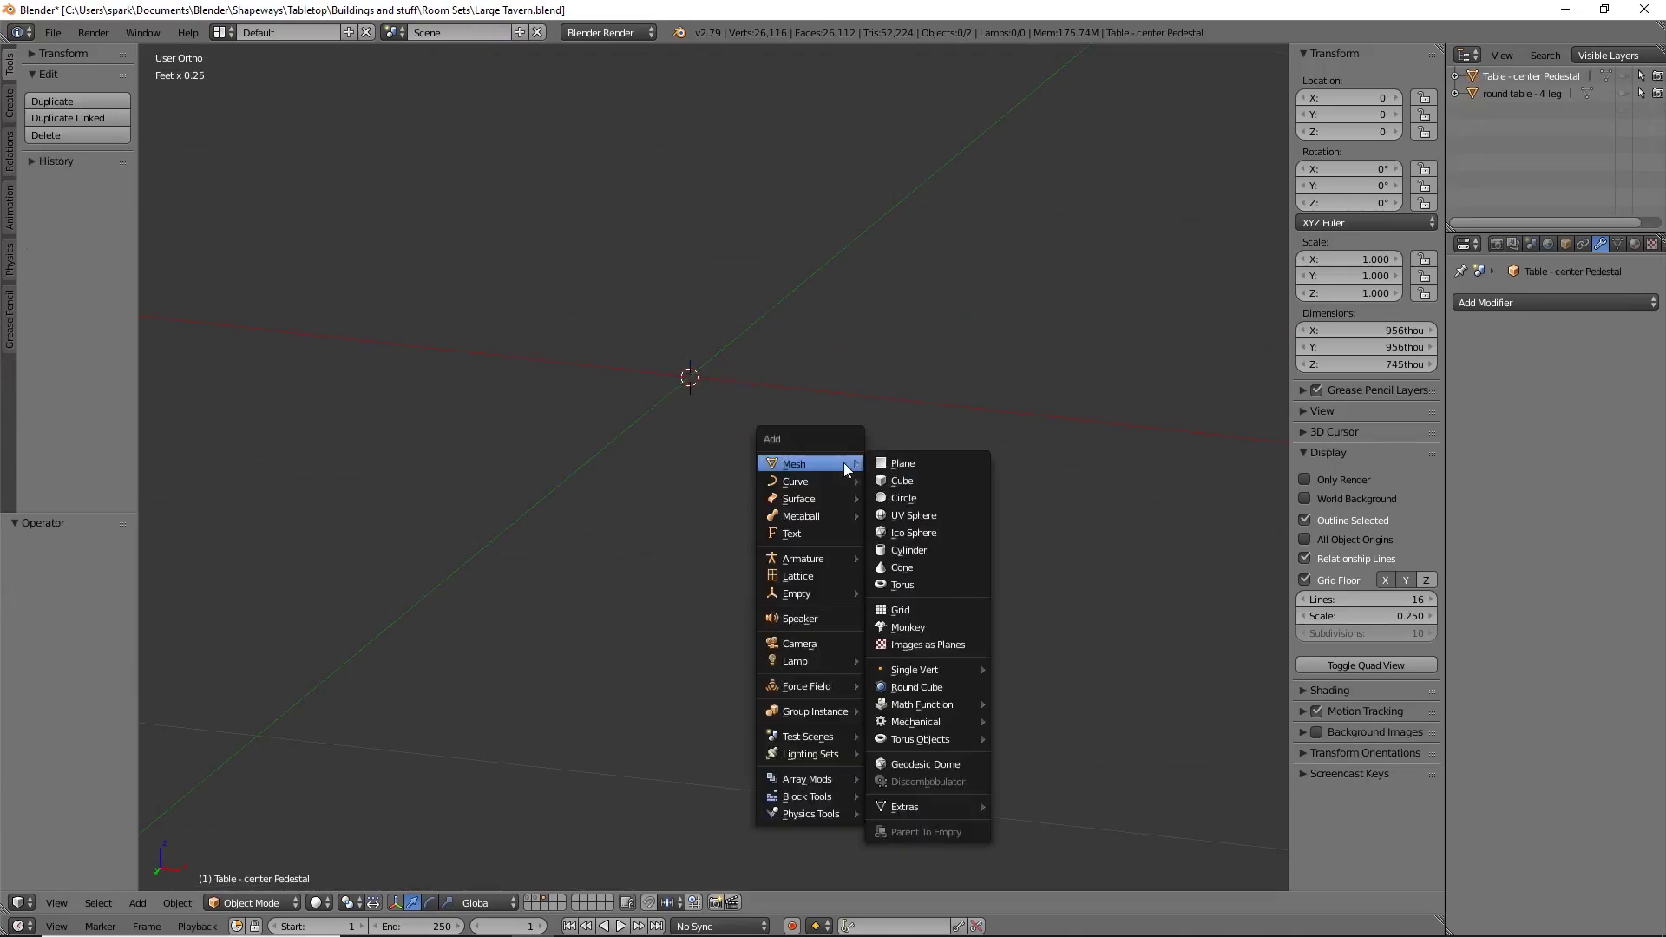
mouse_move(838, 481)
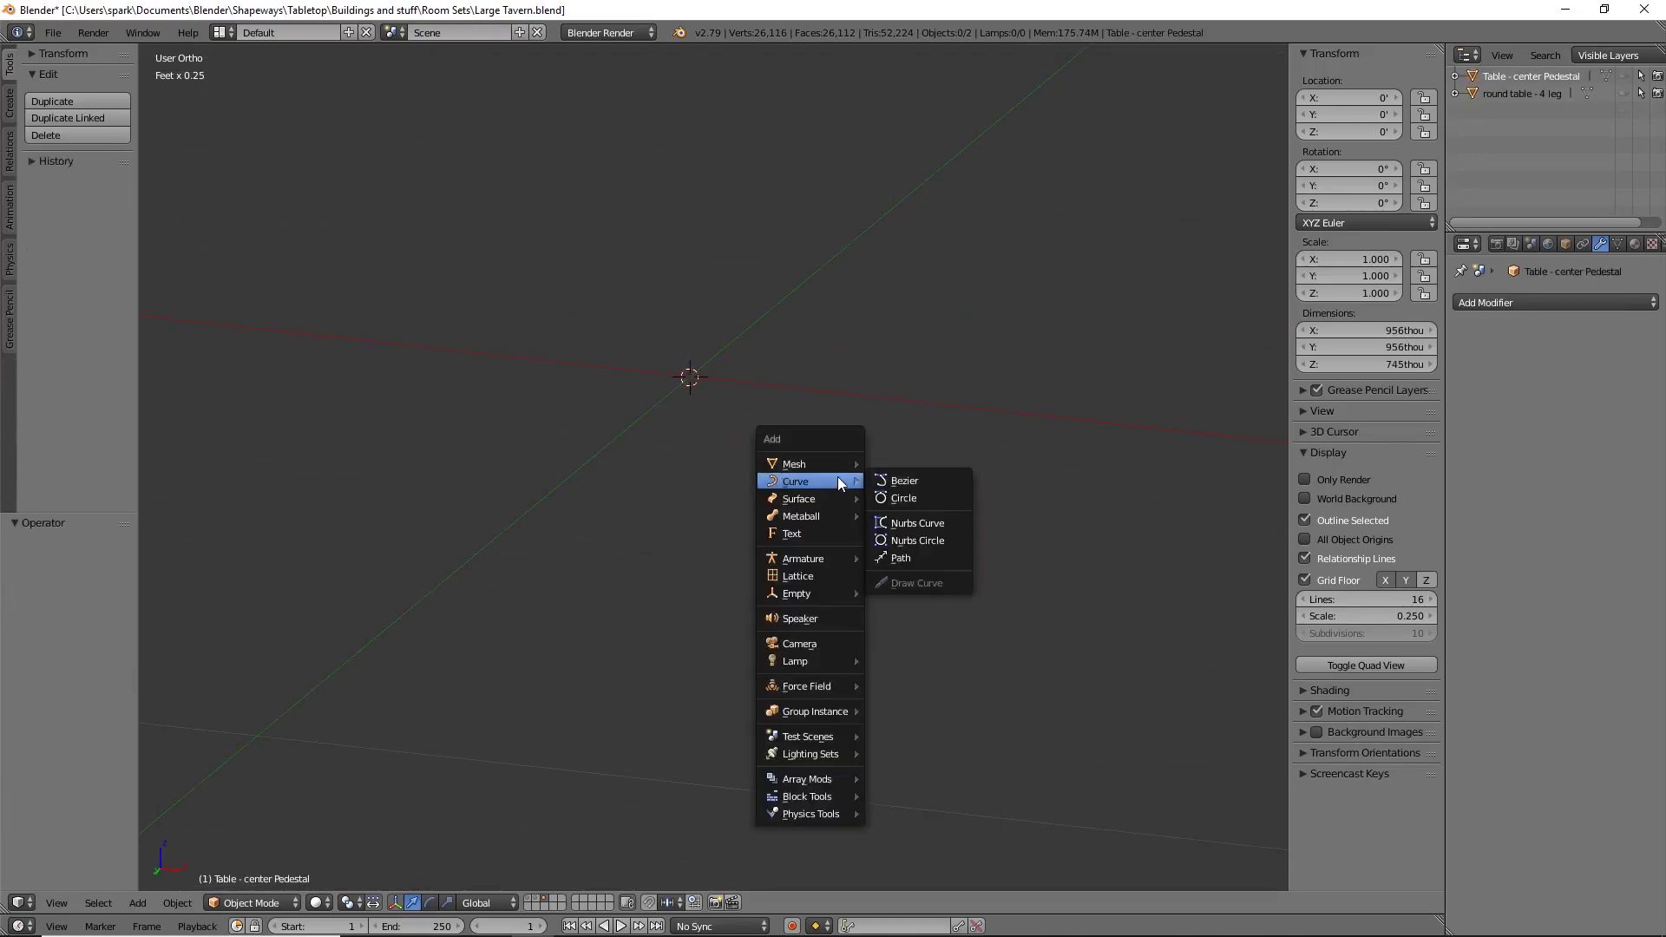
click(913, 483)
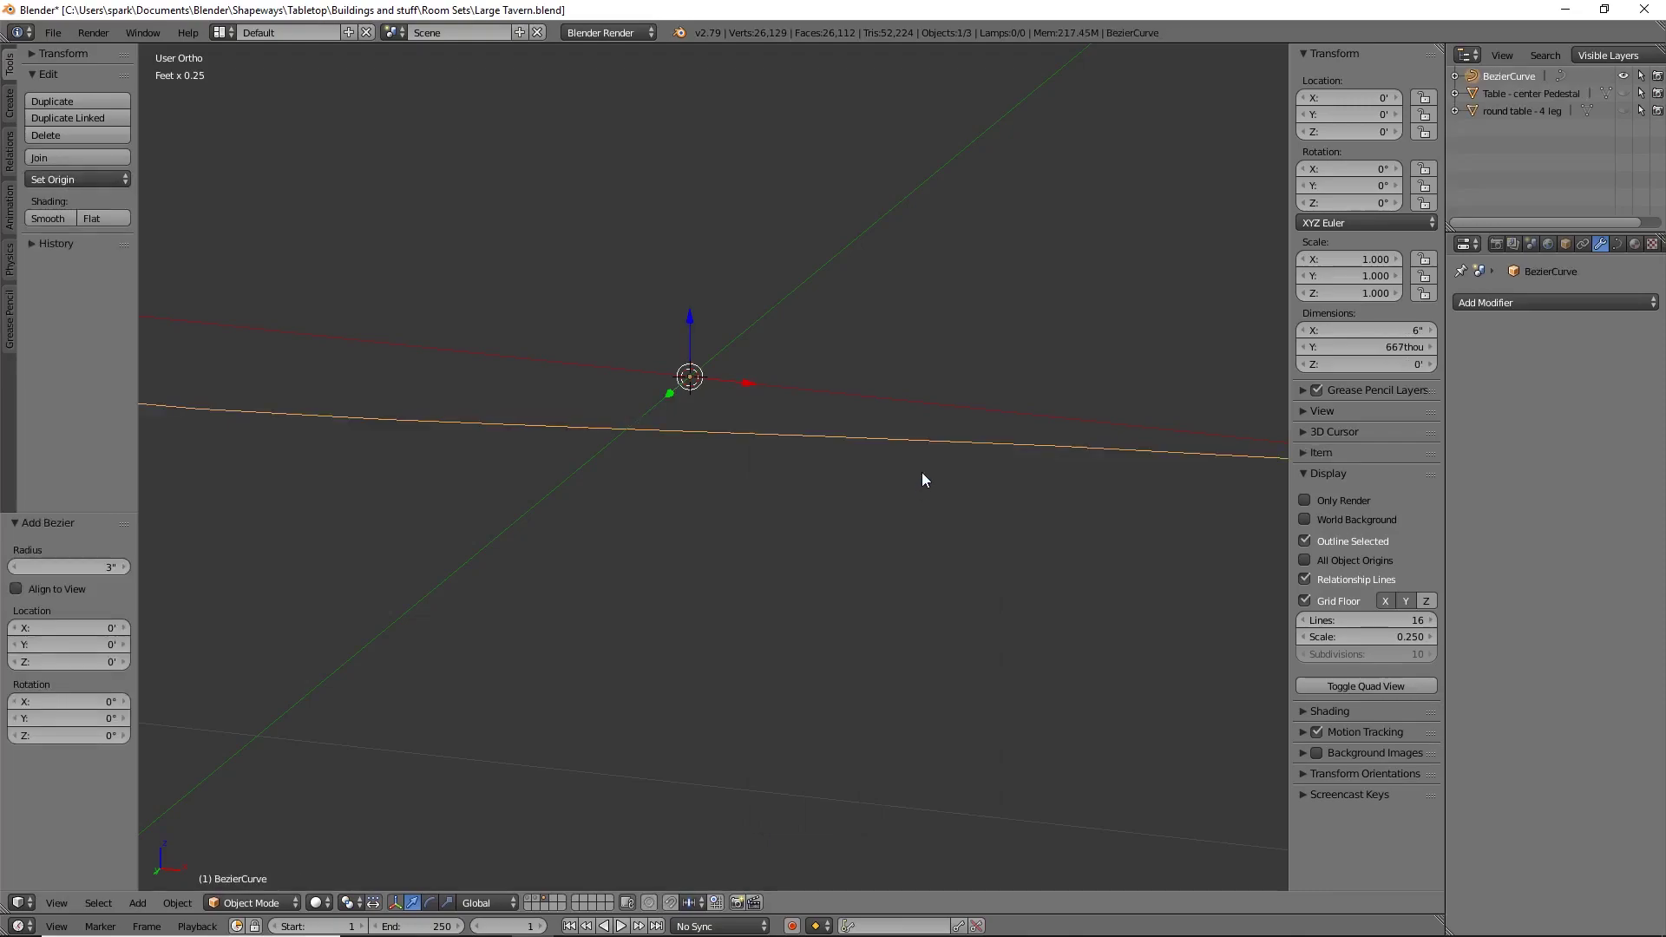
key(KP_7)
scroll(925, 453, down, 2)
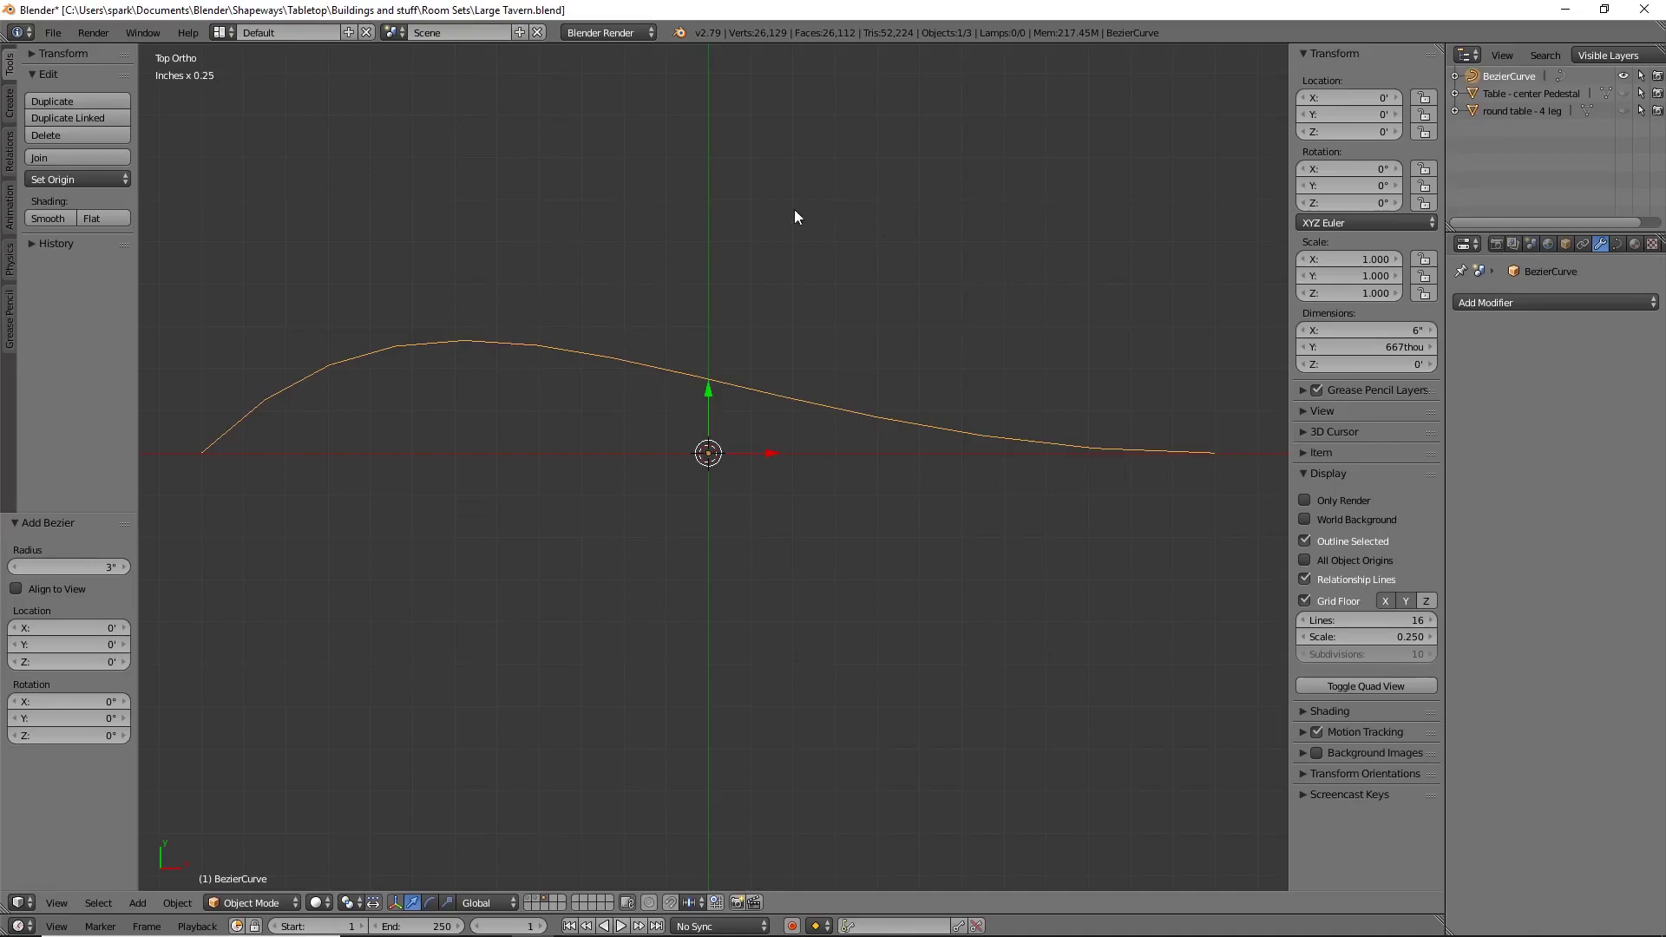
click(1569, 304)
key(shift+a)
mouse_move(776, 460)
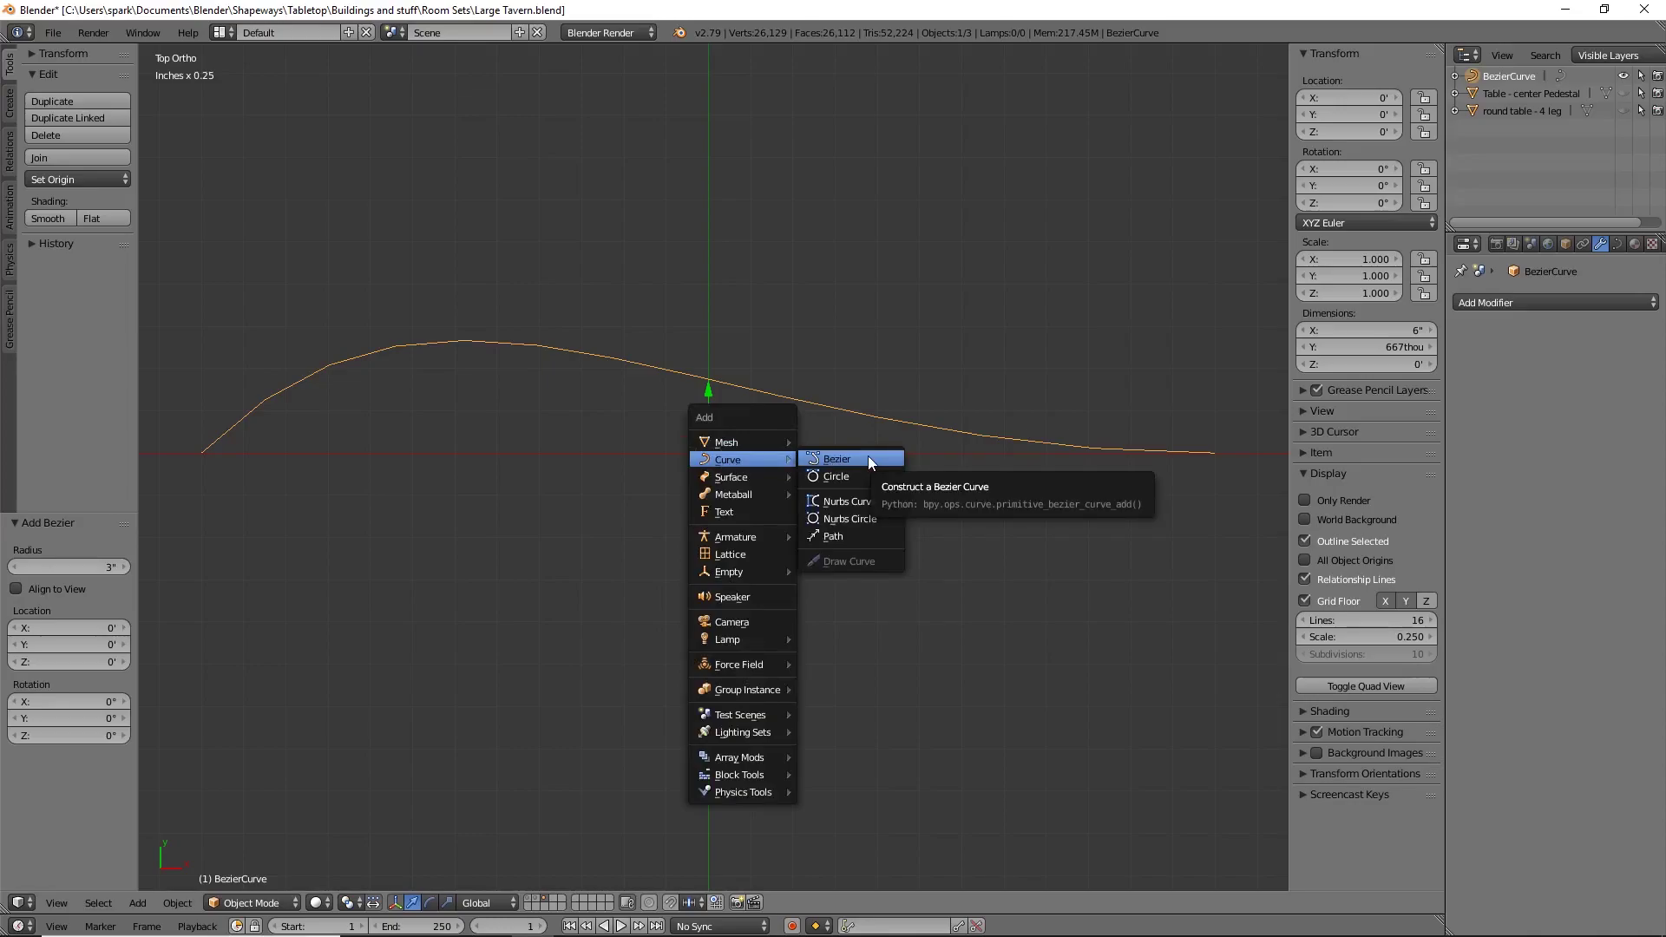
key(Escape)
Step: Enter edit mode on the Bezier curve and rotate all its points 90° in the top view
key(Tab)
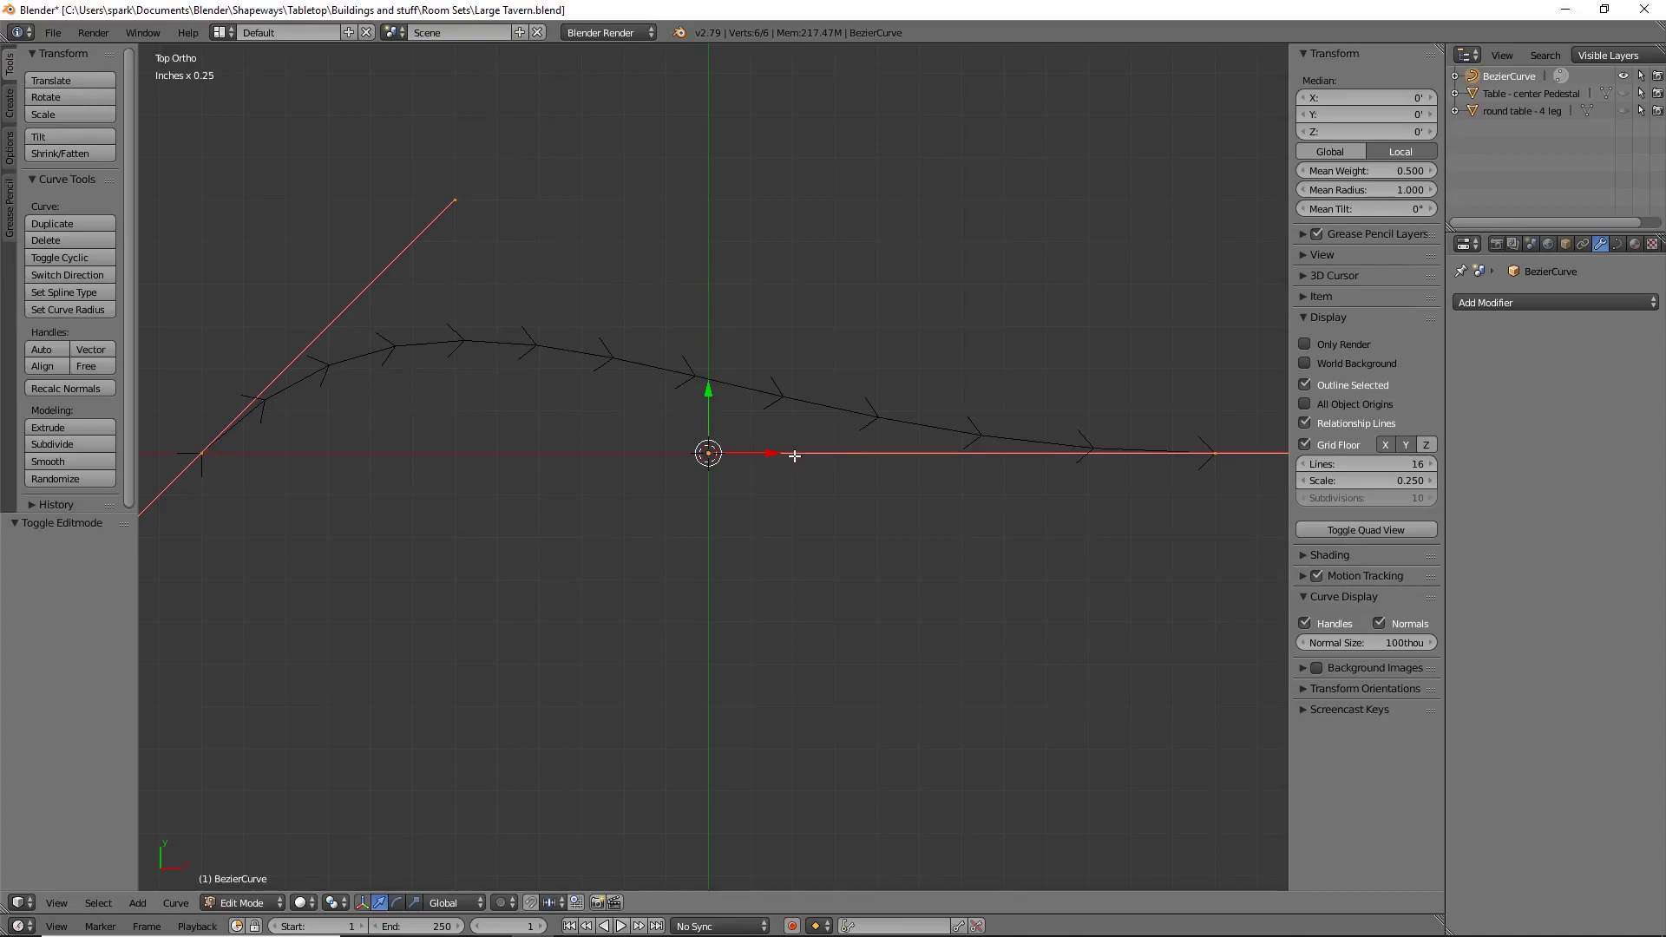
key(a)
key(a)
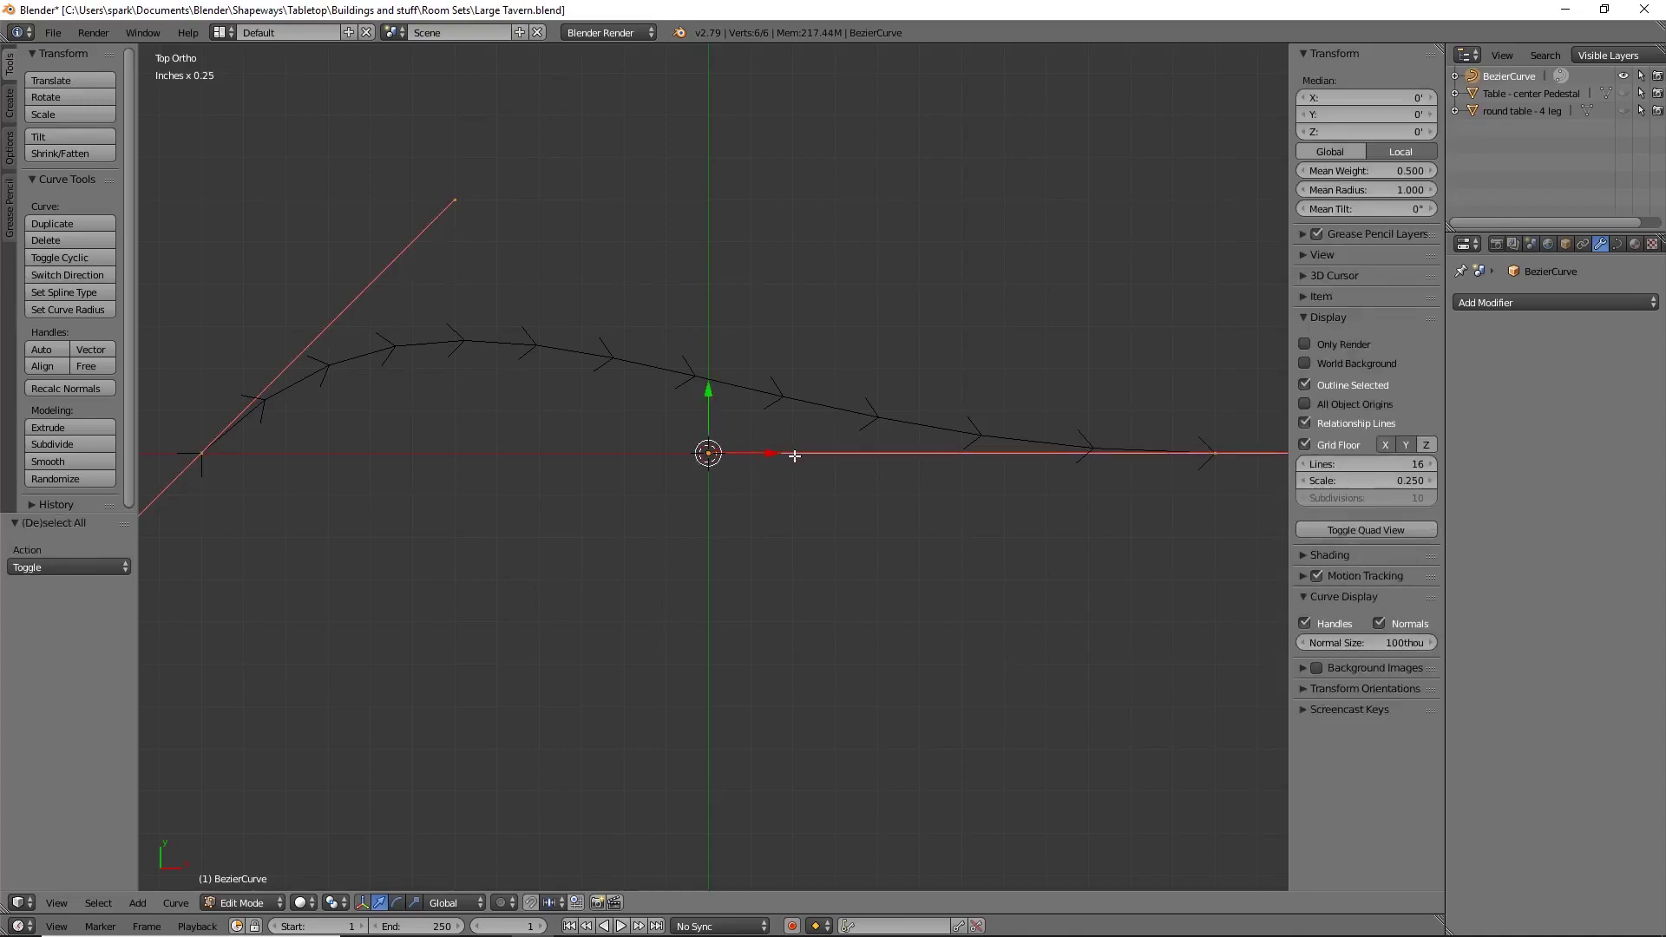
text(r90)
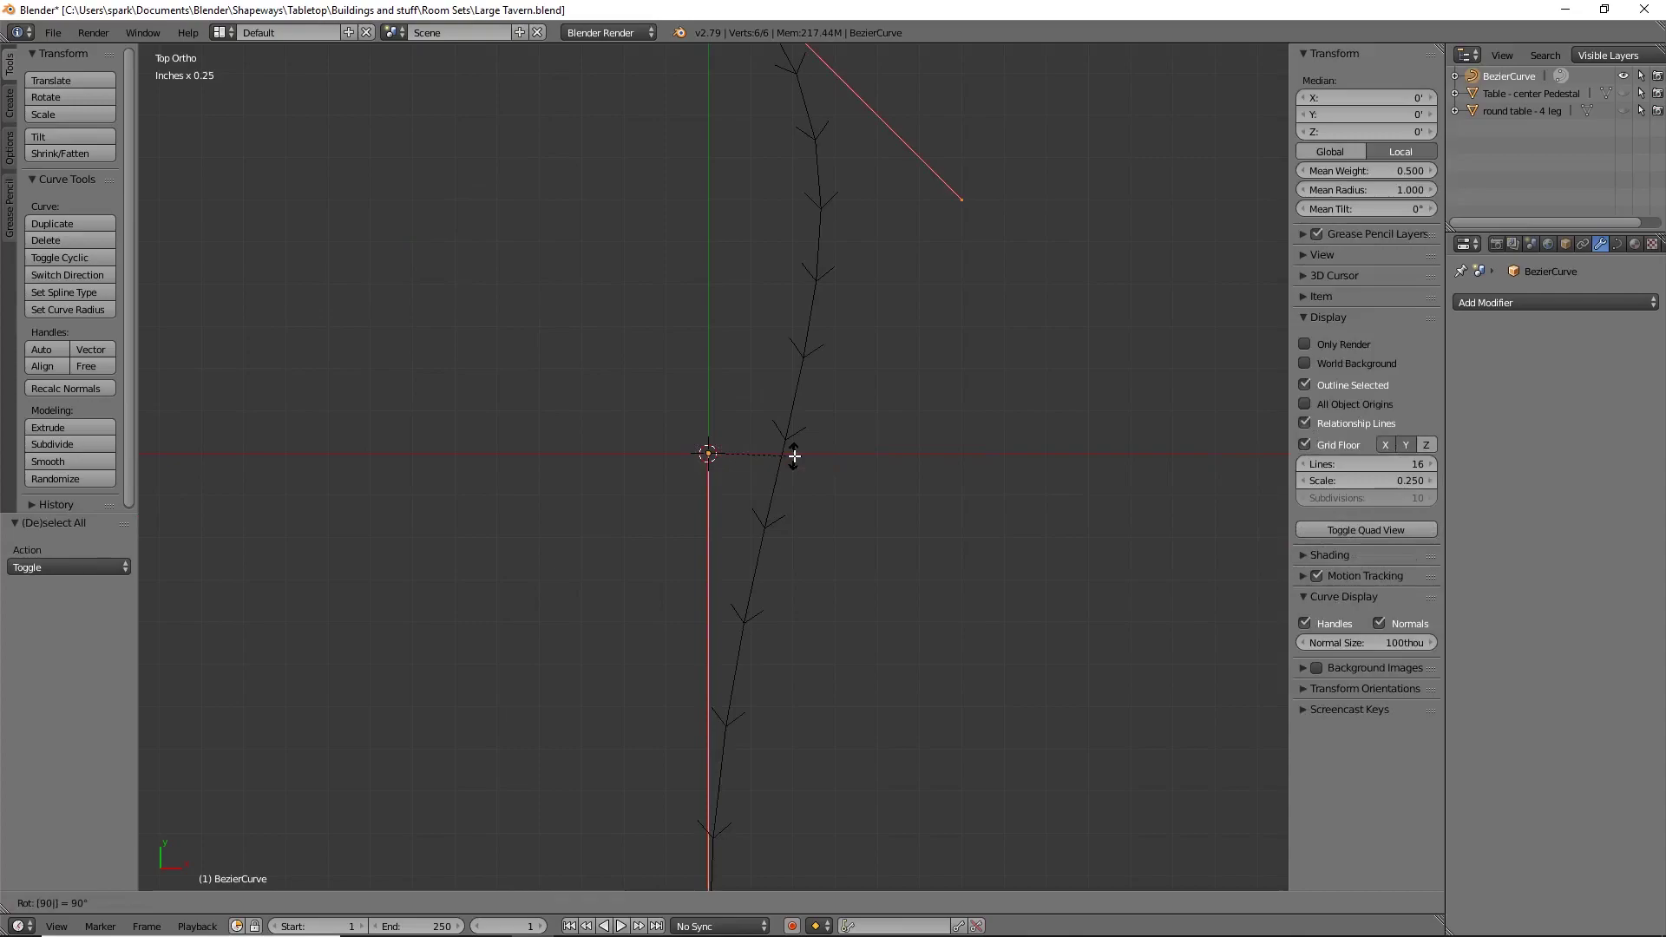
key(Return)
Step: Rotate all the curve's points 90° in the right side view so the curve stands upright along Z
key(KP_1)
key(ctrl+KP_1)
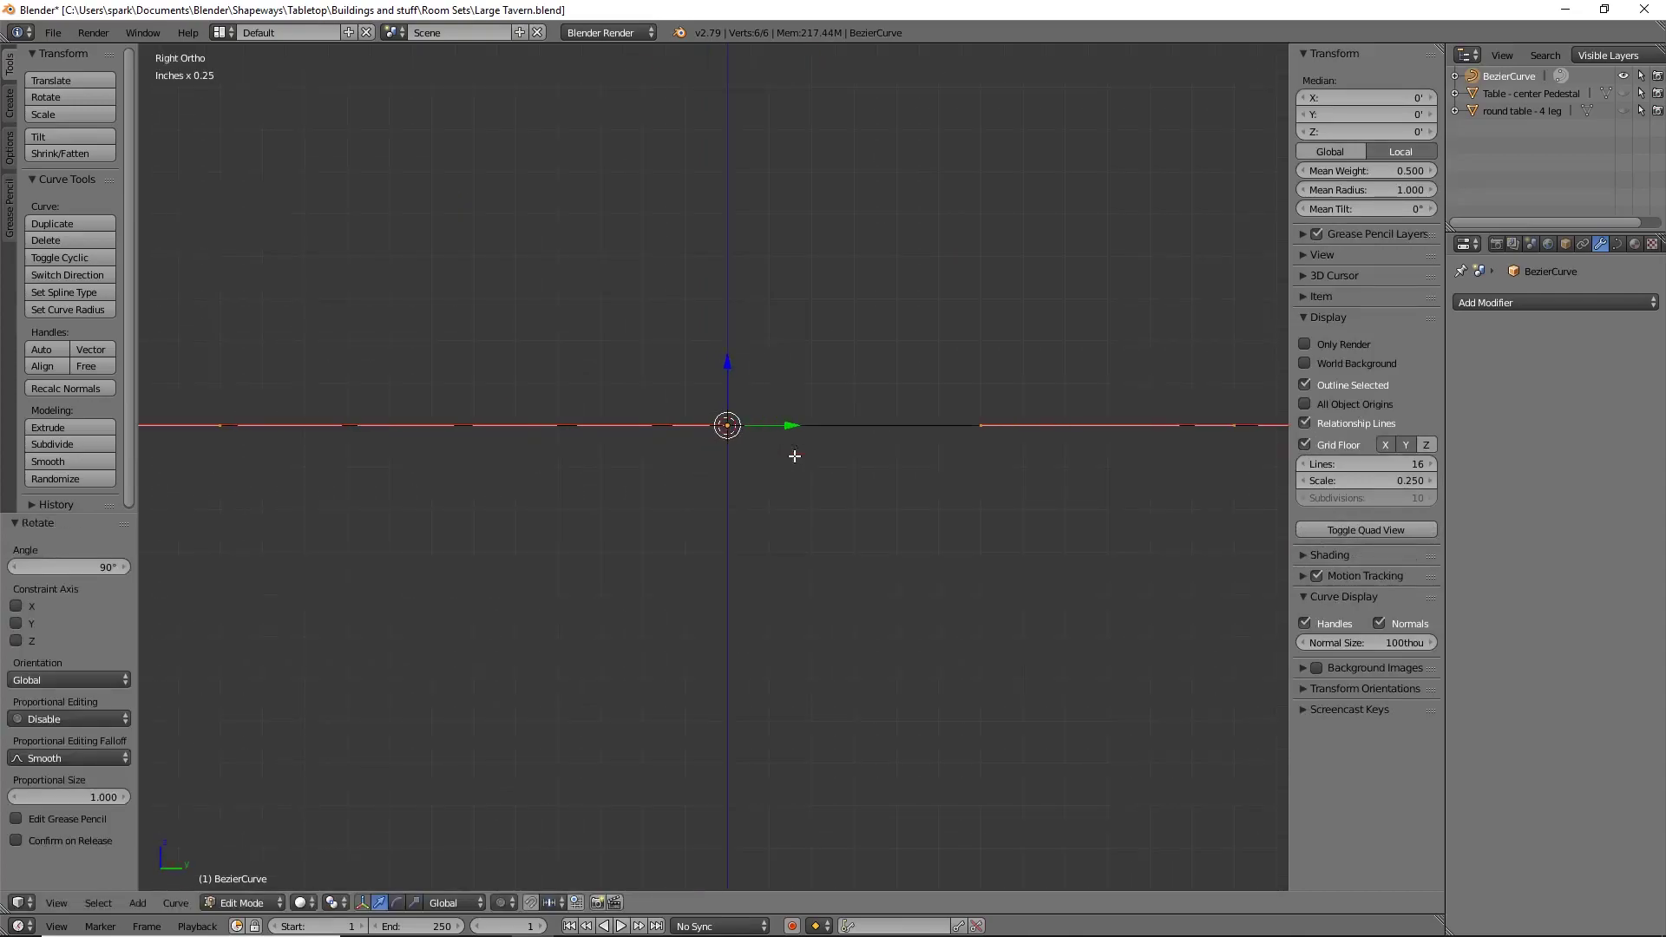
text(r90)
key(Return)
middle_drag(793, 454, 574, 514)
key(KP_1)
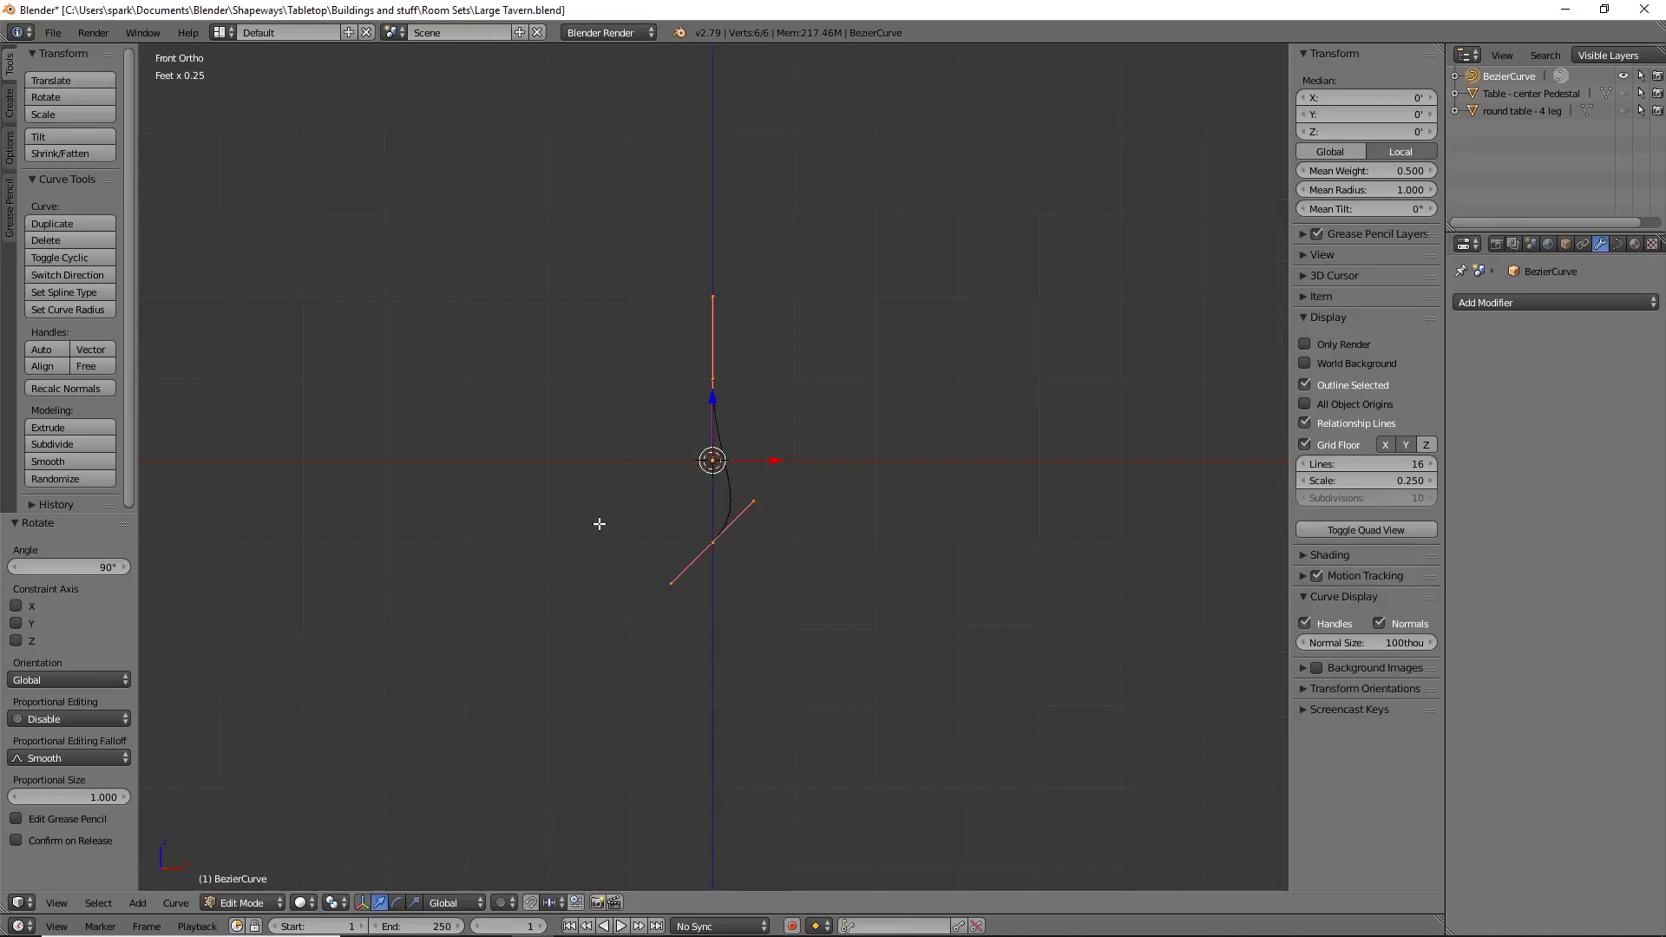
Step: Show the center pedestal table to compare its size with the curve, and hide it again
click(1624, 93)
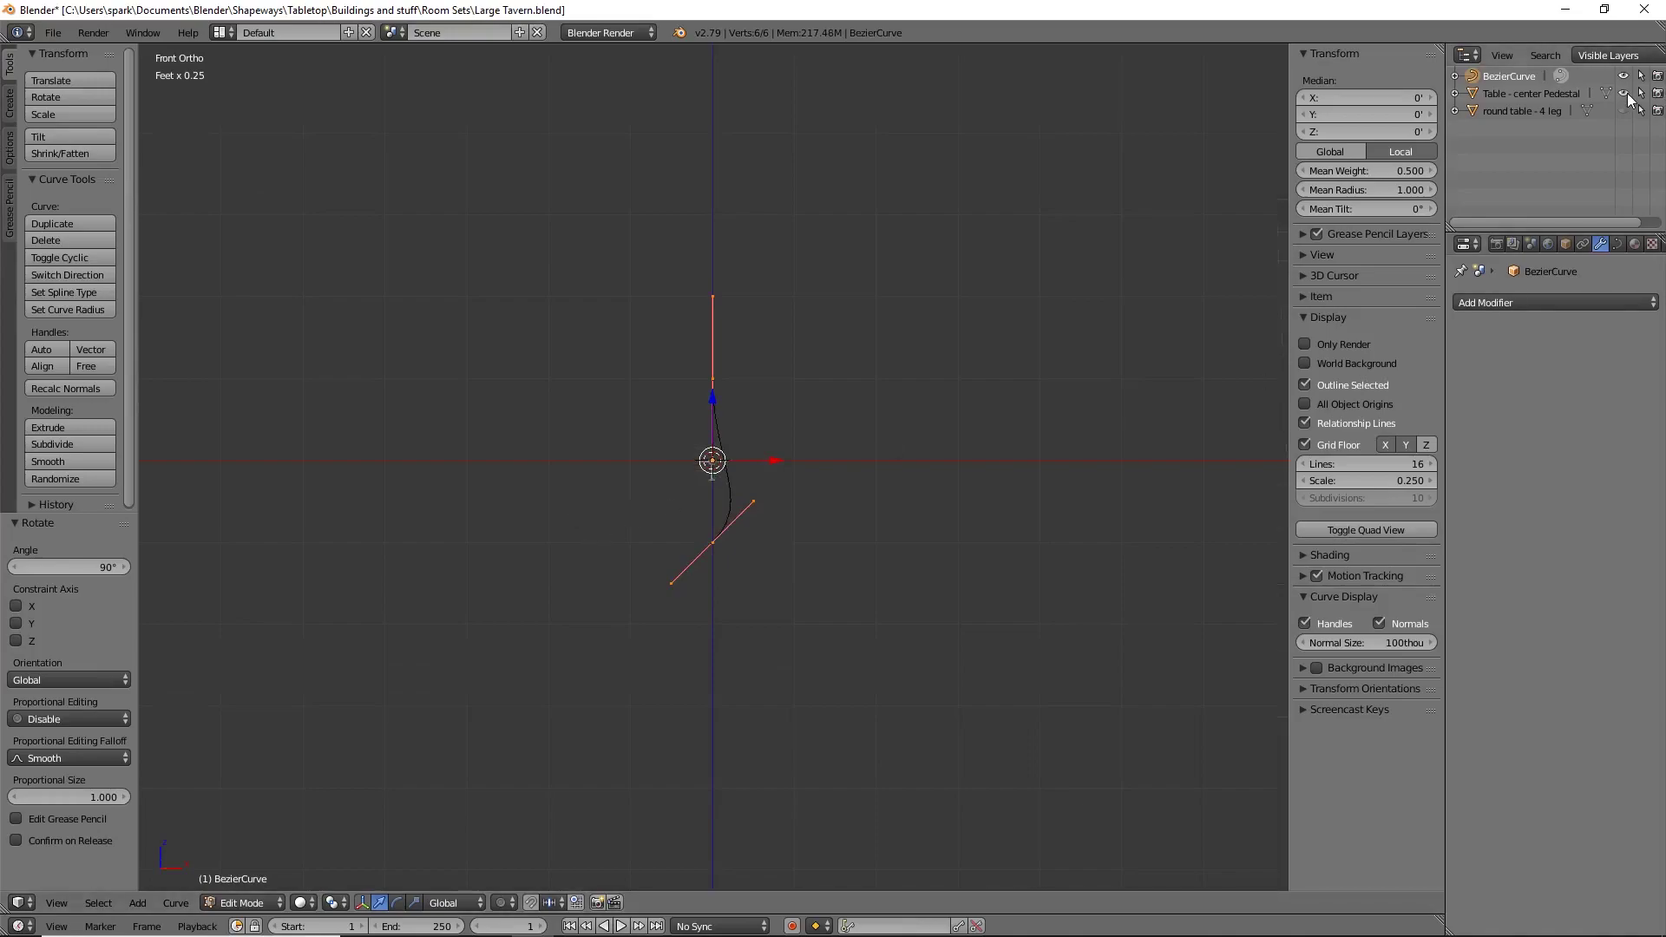
click(1627, 97)
click(1611, 92)
click(1624, 93)
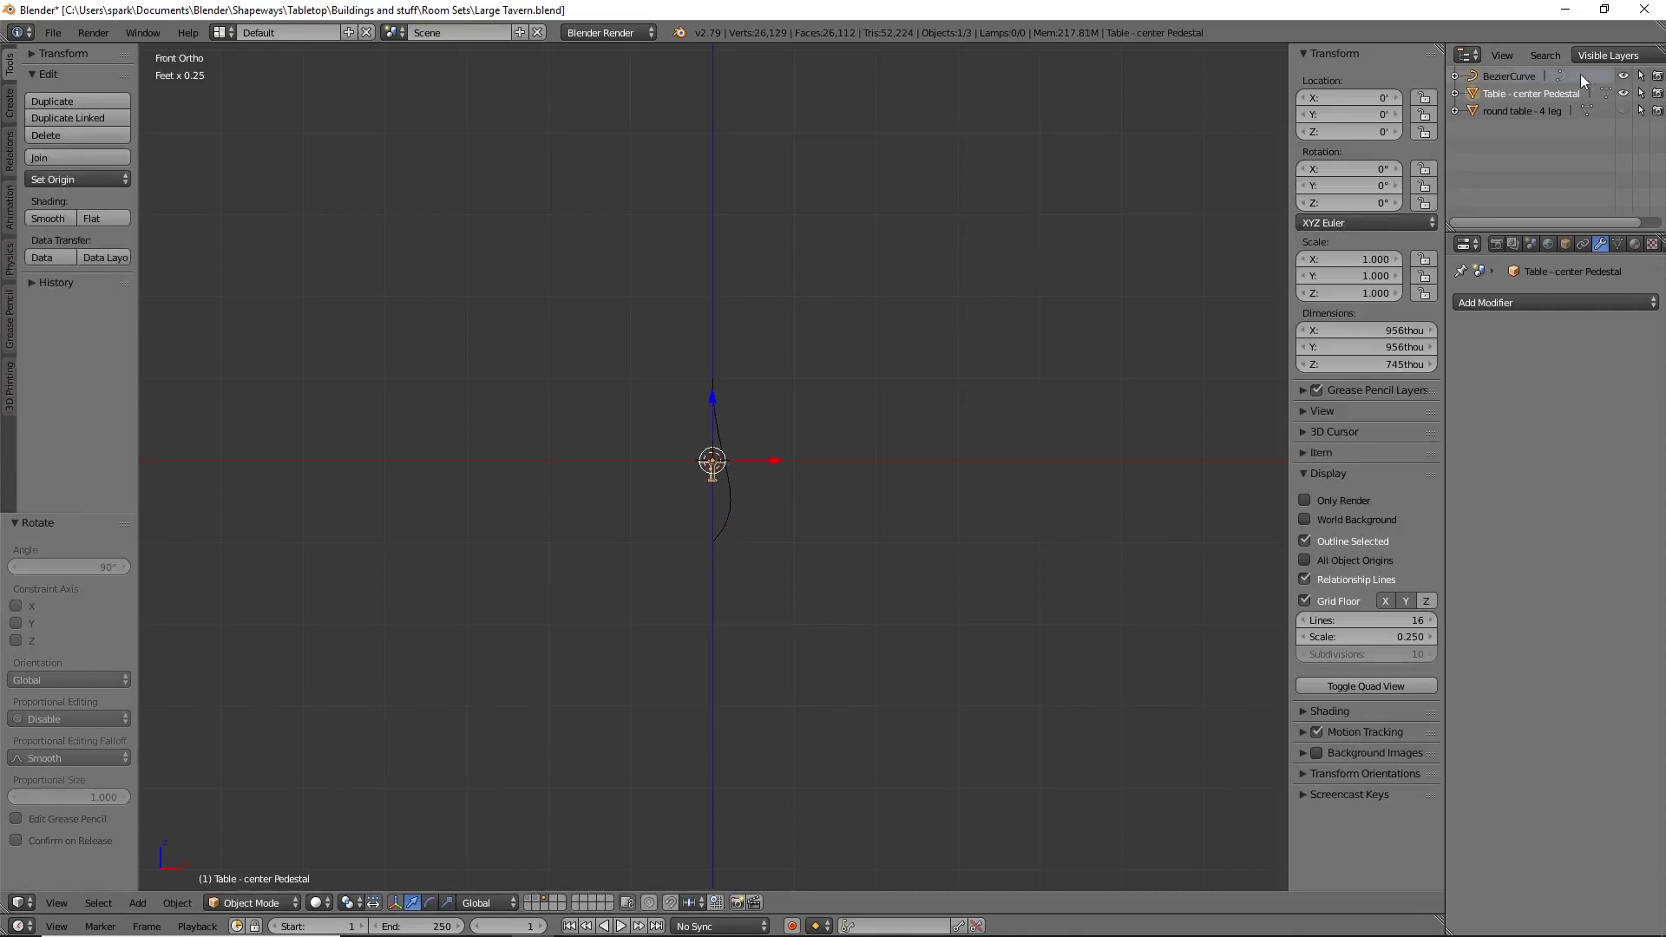
scroll(967, 432, up, 4)
click(1625, 94)
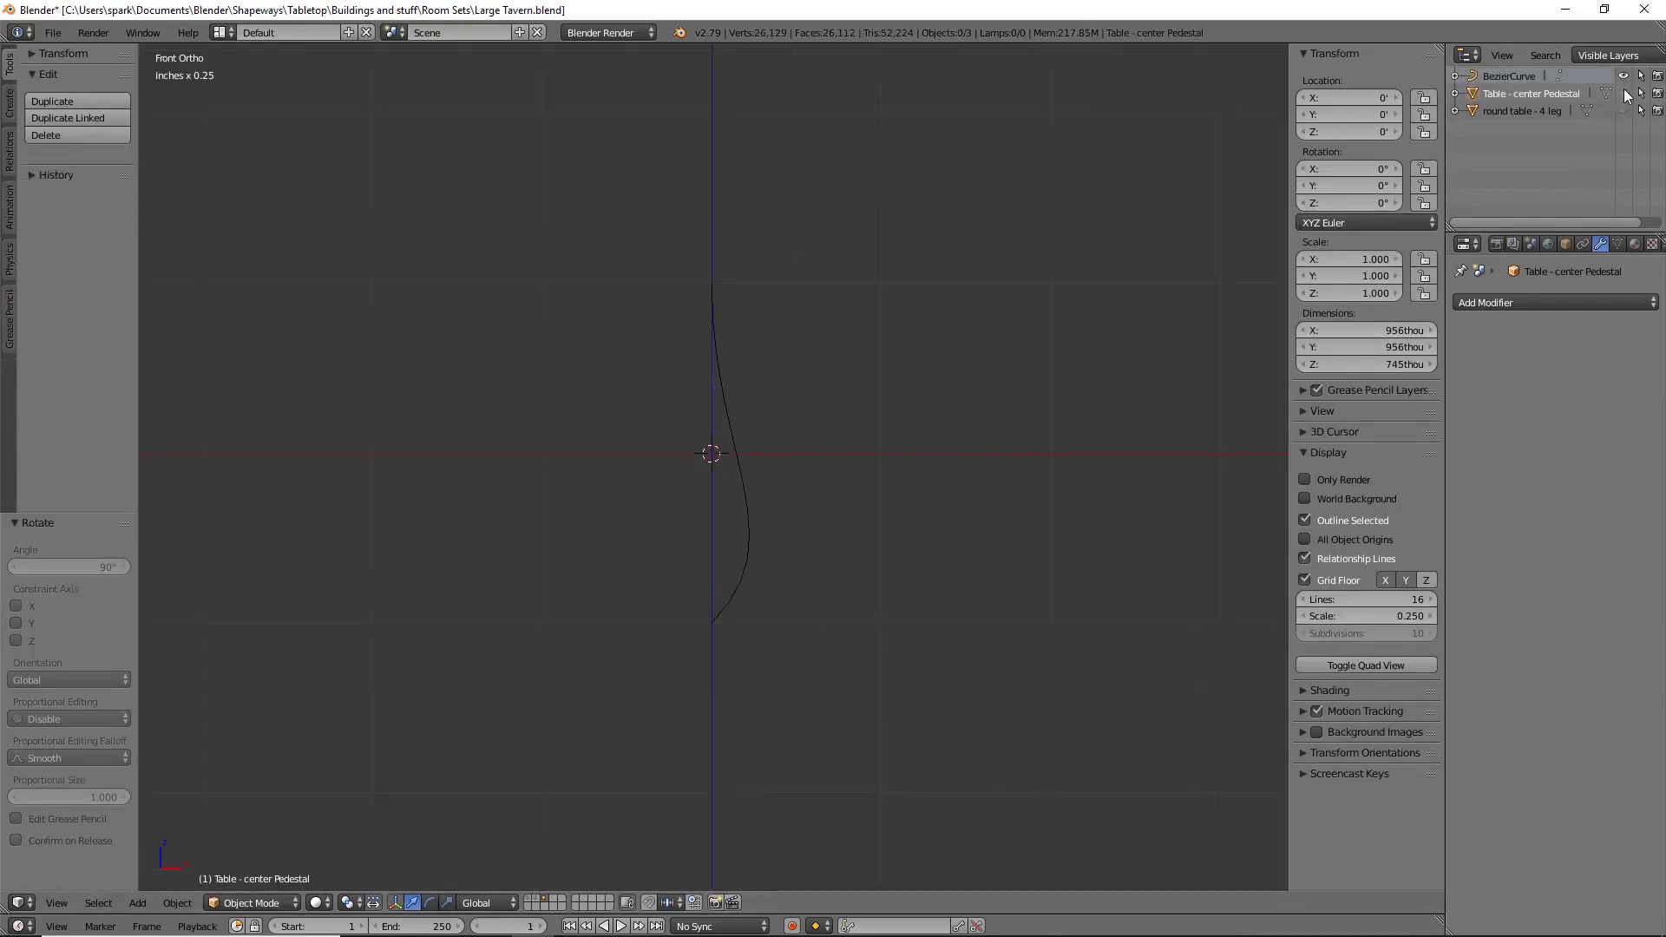
Step: Move the upper handle of the curve's lower control point by about -690 thou in X and -138 thou in Z
scroll(799, 427, up, 3)
right_click(762, 435)
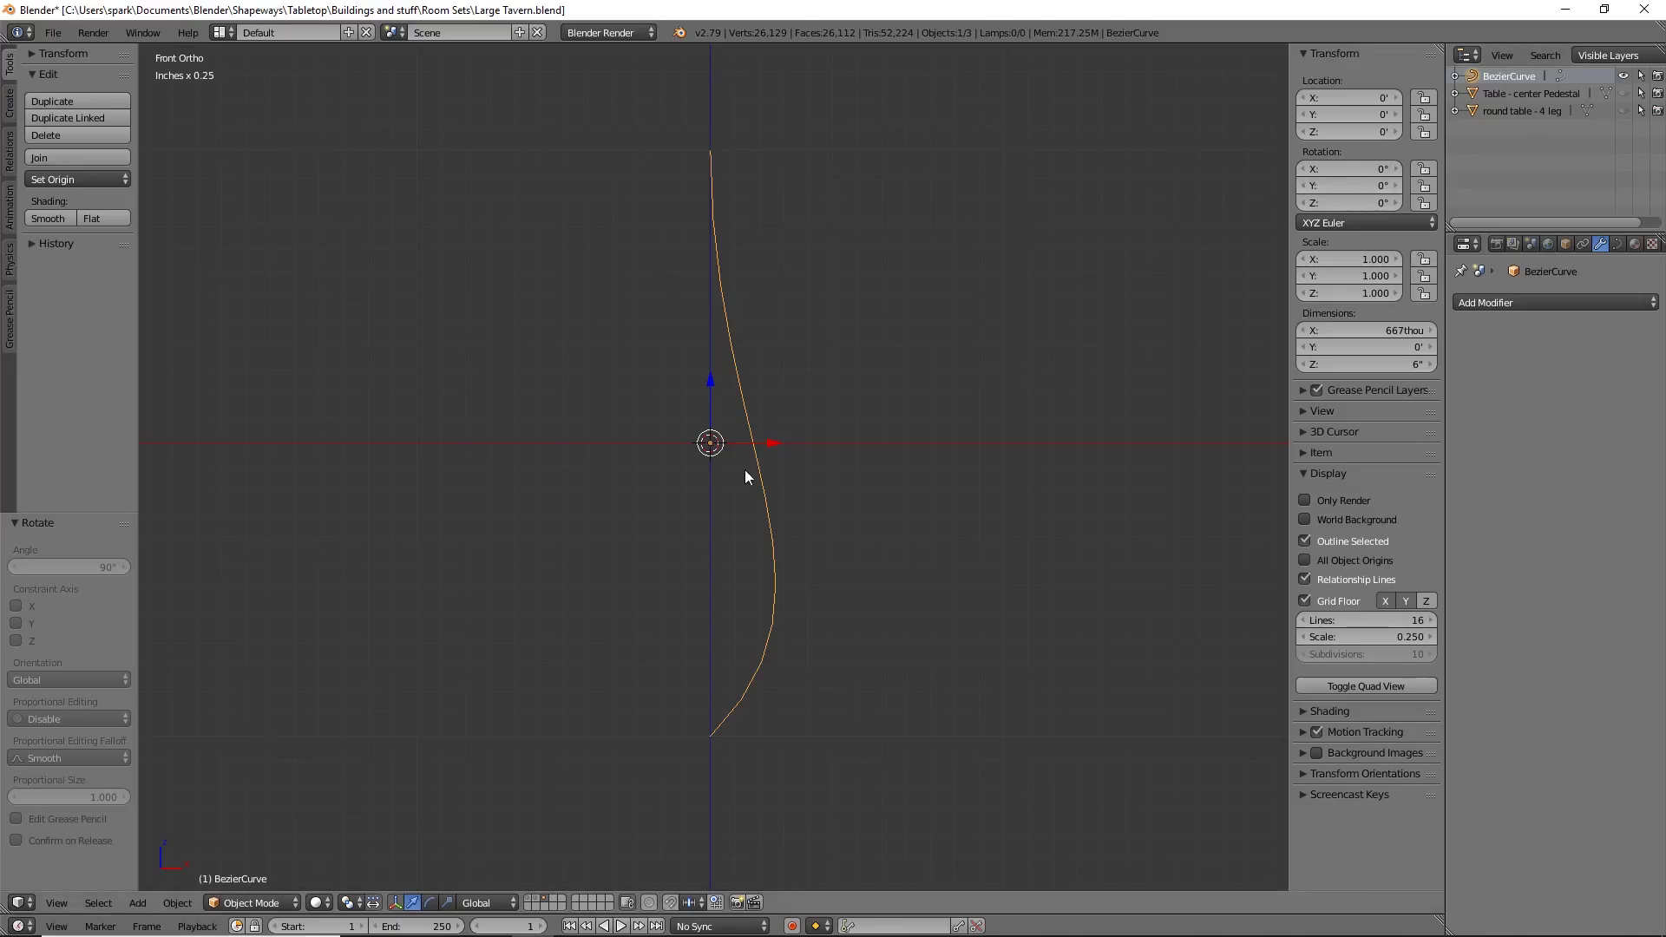
key(Tab)
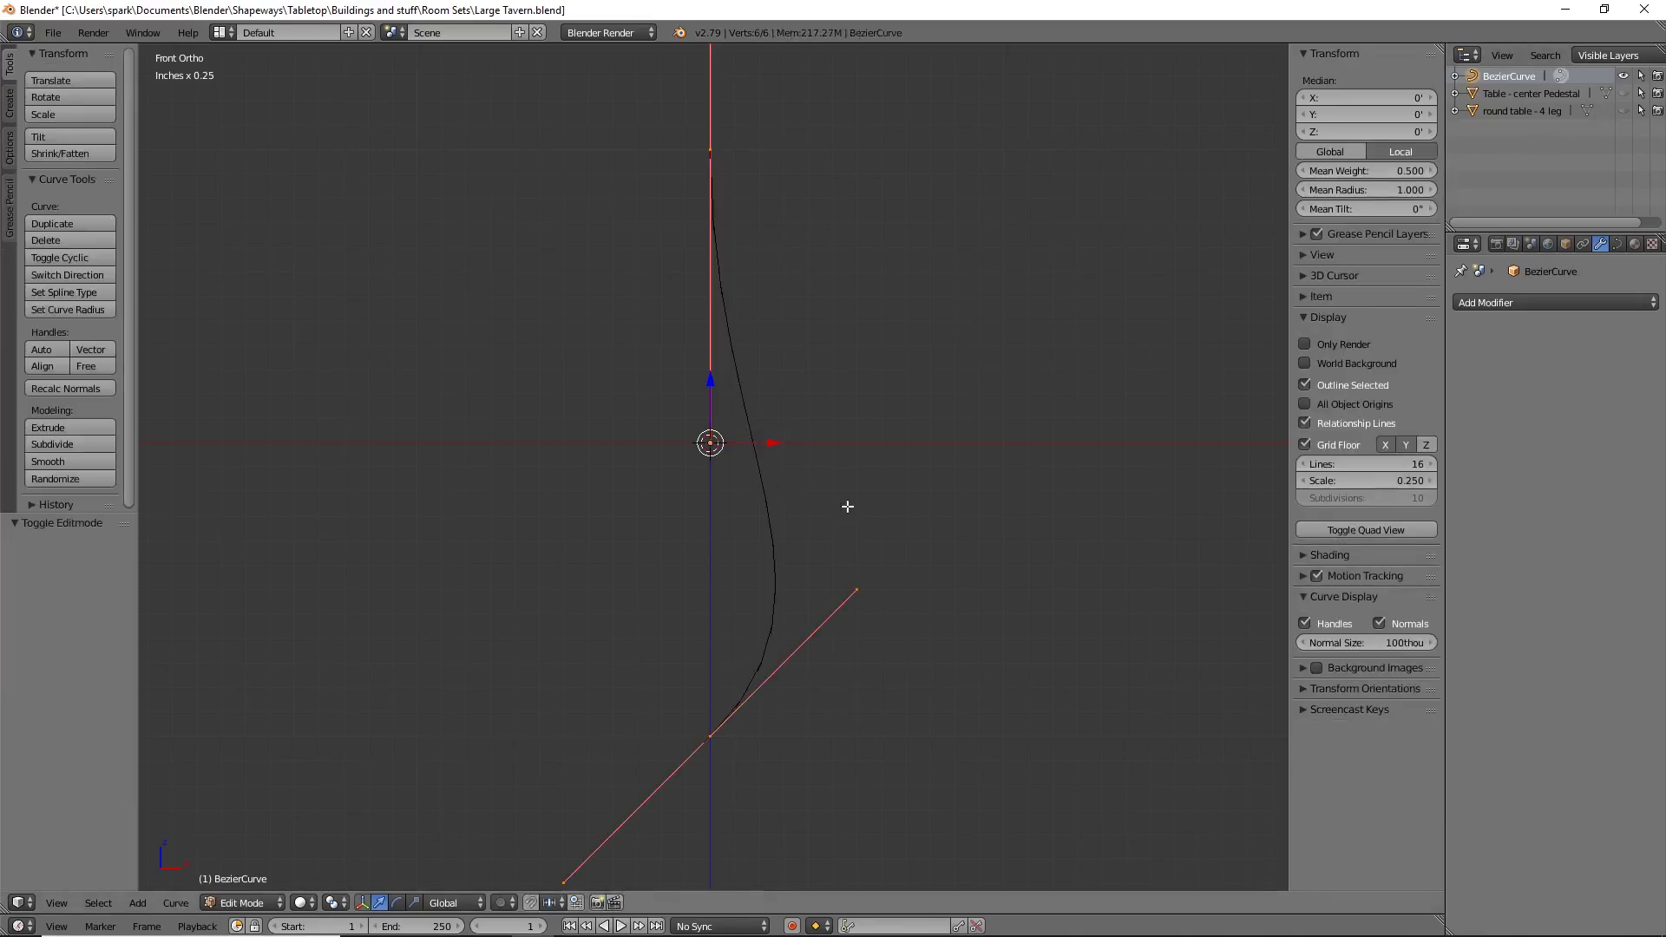
shift+middle_drag(826, 379, 821, 502)
scroll(788, 308, down, 3)
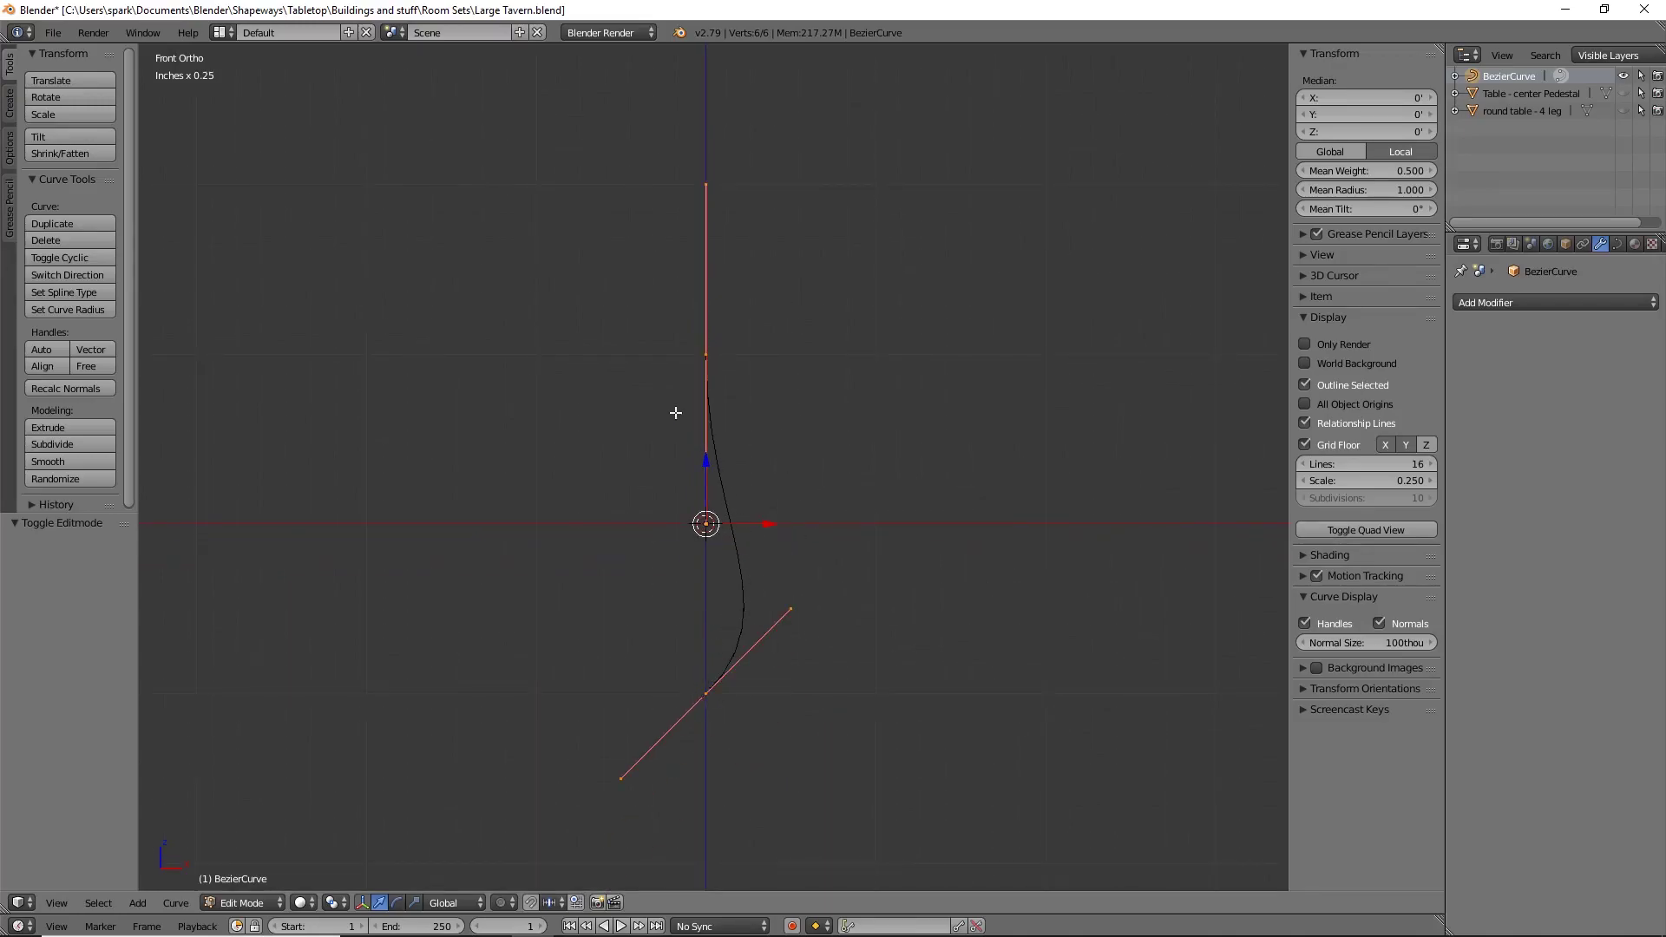
right_click(810, 613)
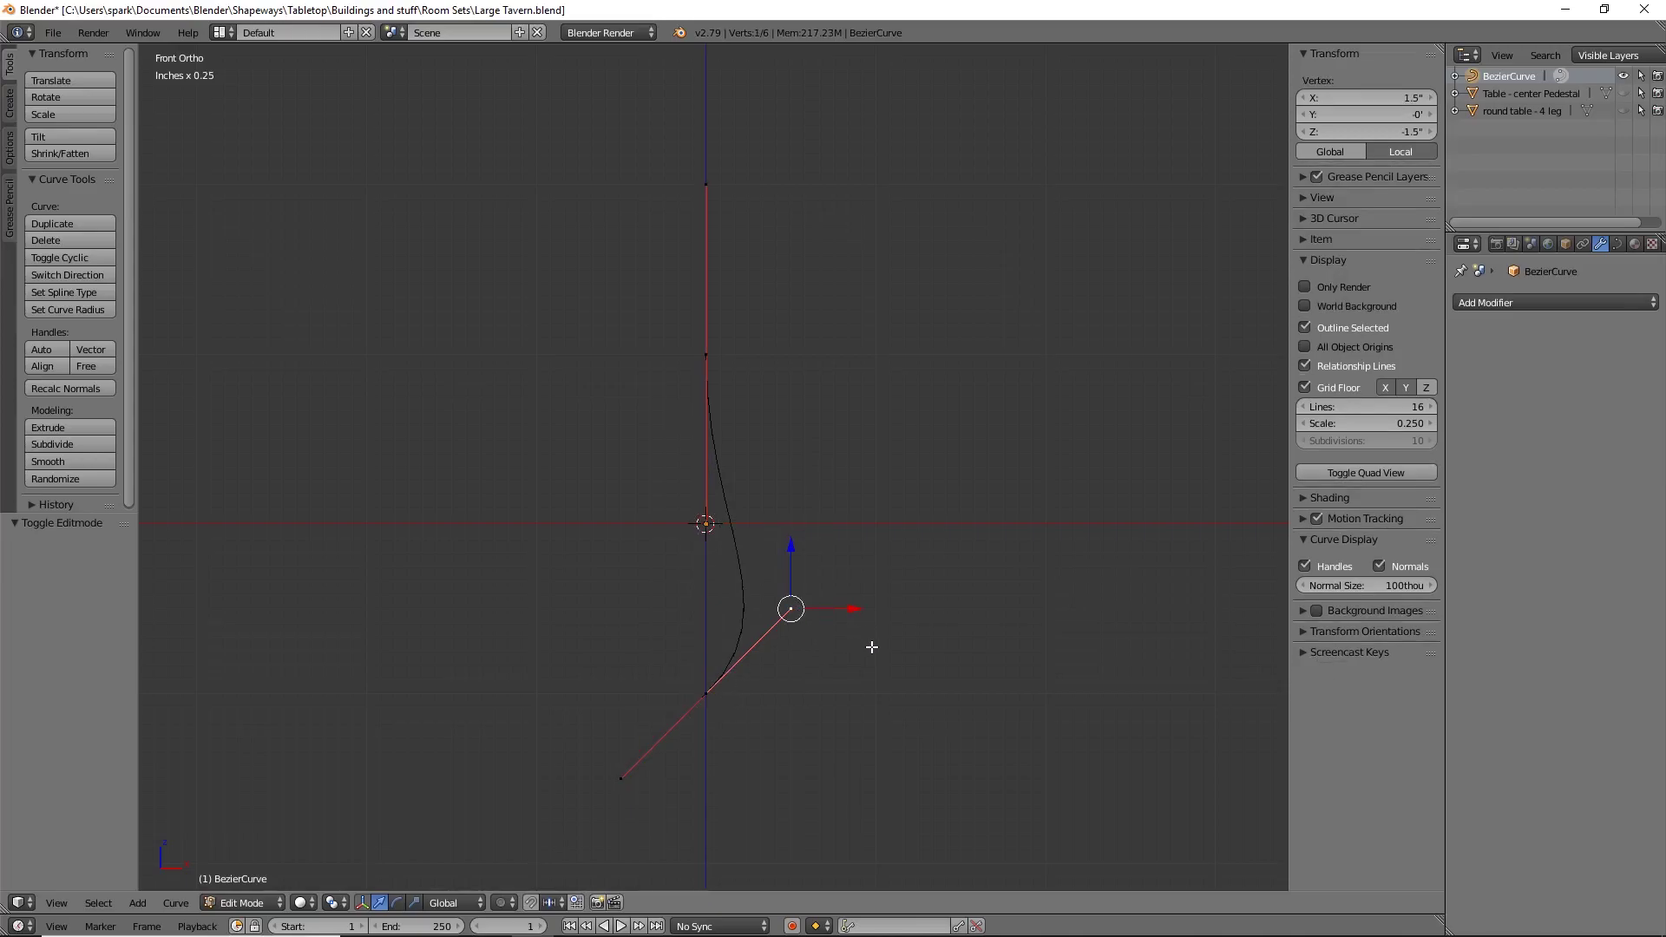
right_click(707, 699)
key(g)
key(Escape)
right_click(796, 607)
key(g)
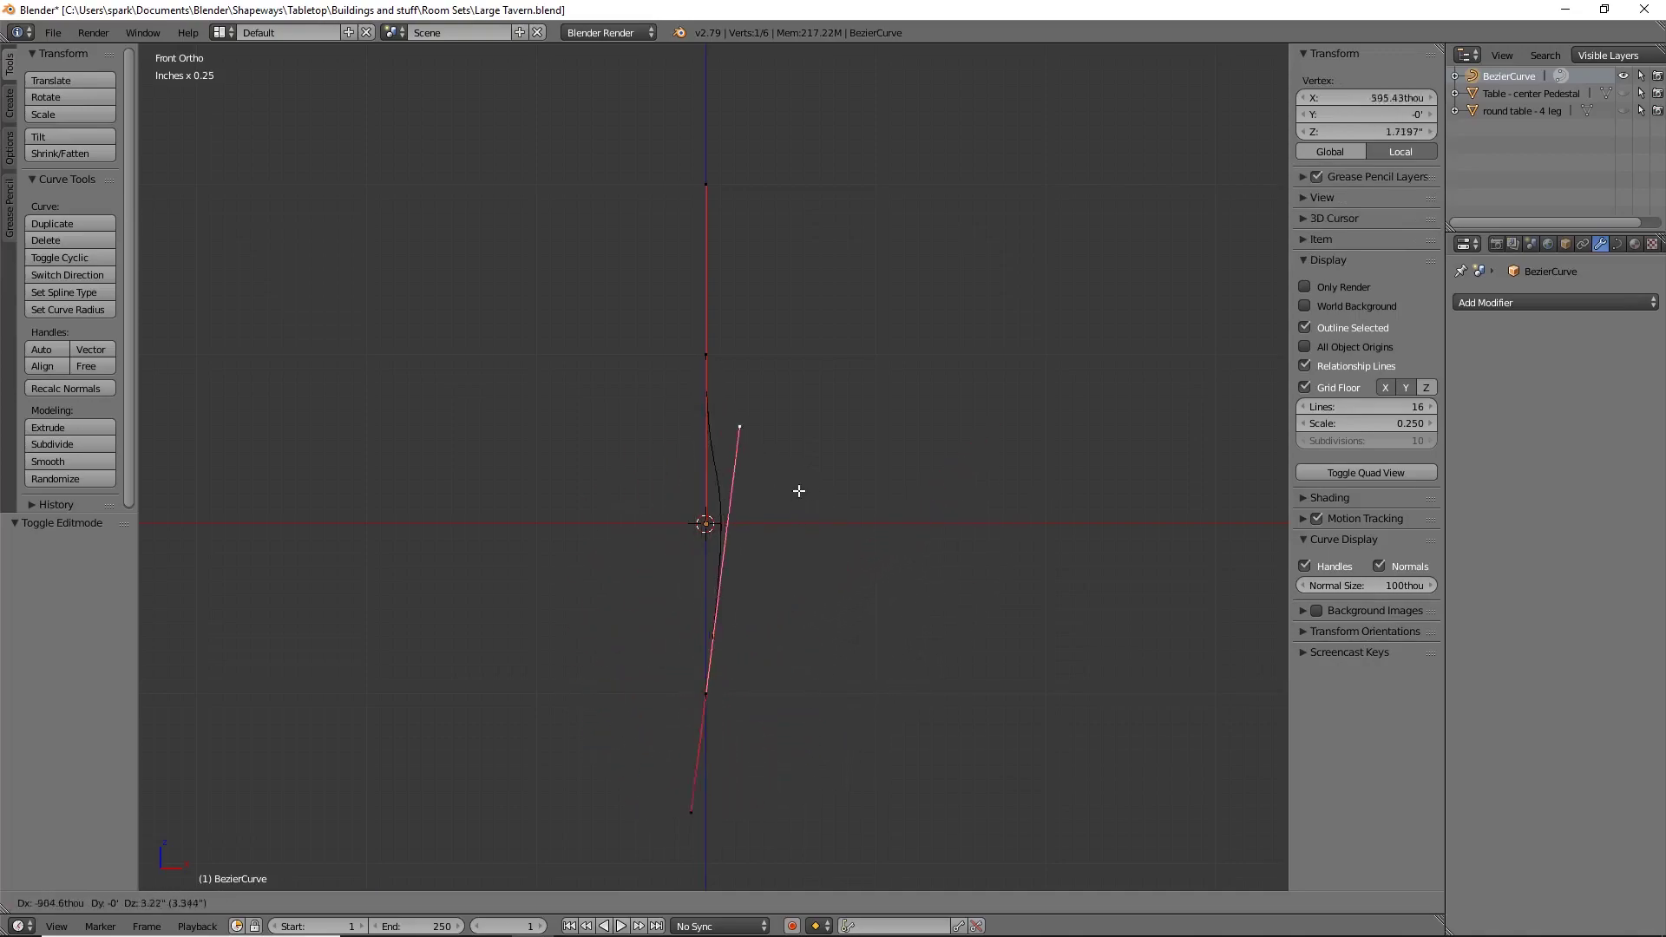
click(901, 595)
Step: Shorten the lower point's bottom handle and pull its upper handle out to about X 3.06", Z 1.17"
right_click(641, 791)
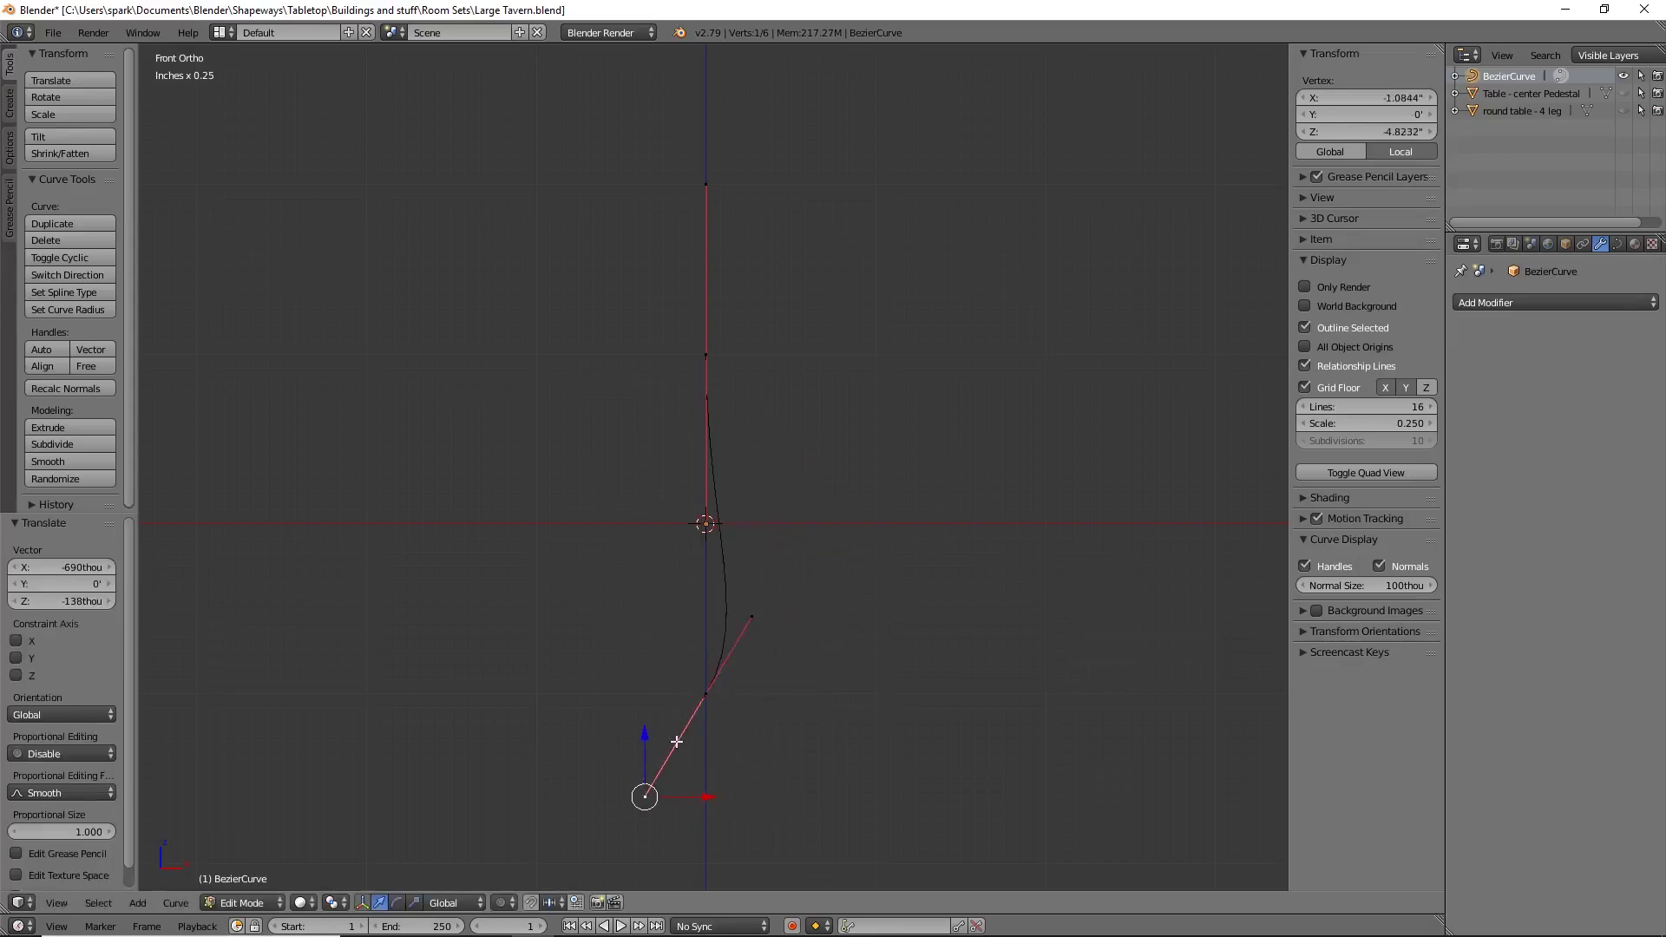
key(g)
click(693, 683)
right_click(799, 651)
key(g)
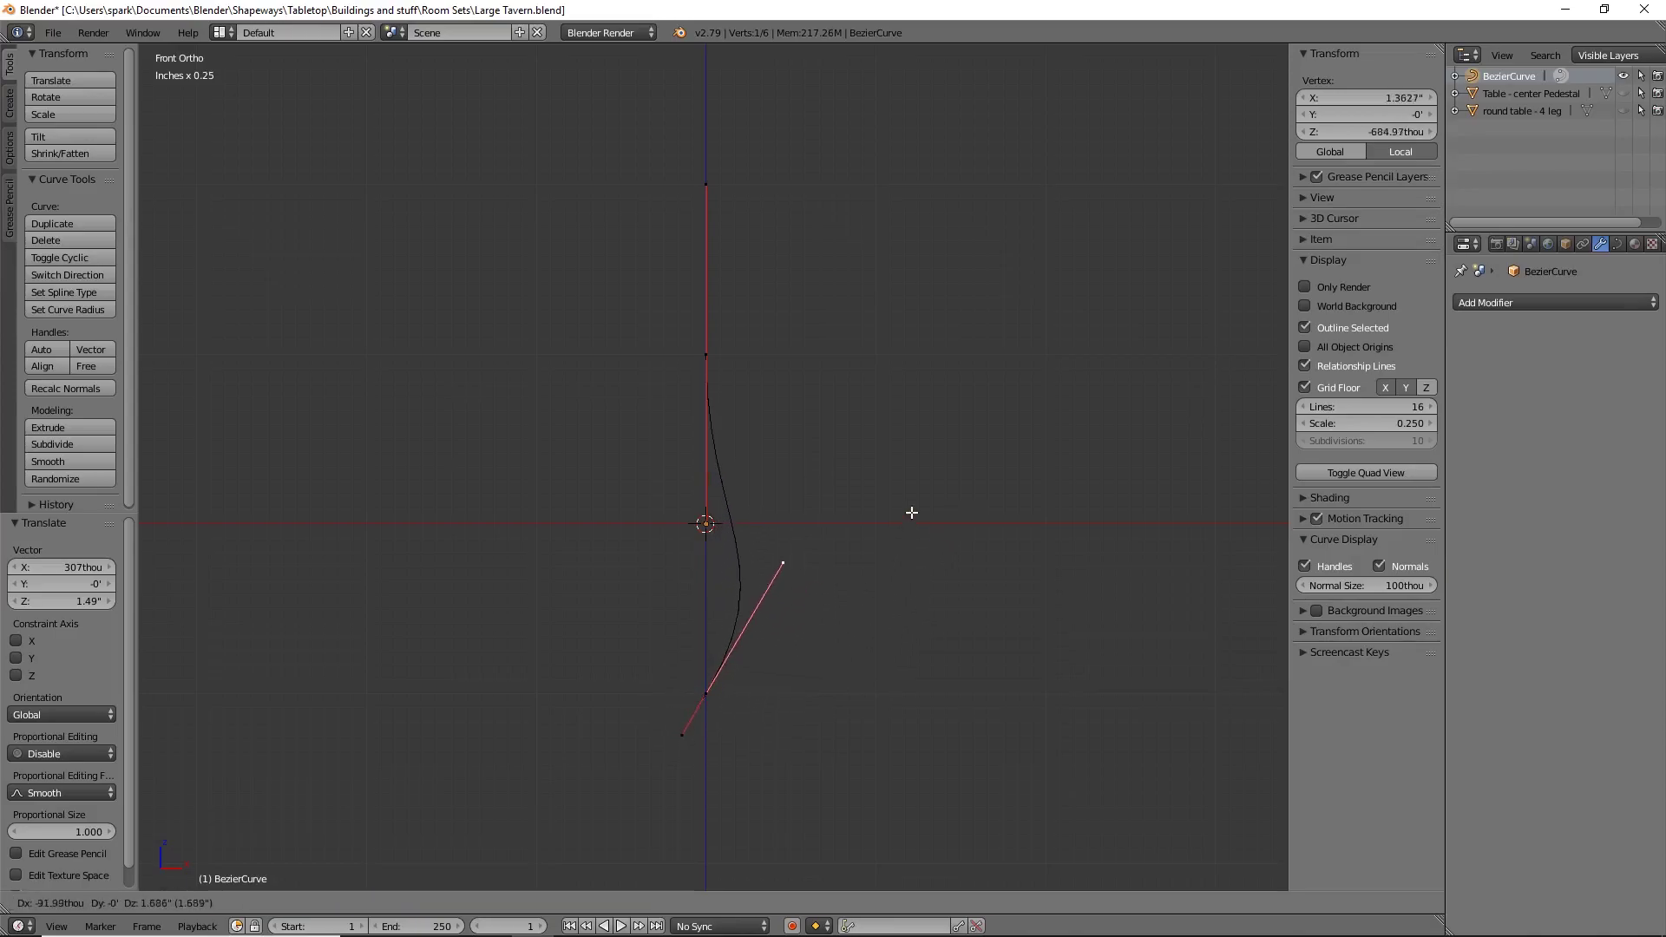
click(1007, 417)
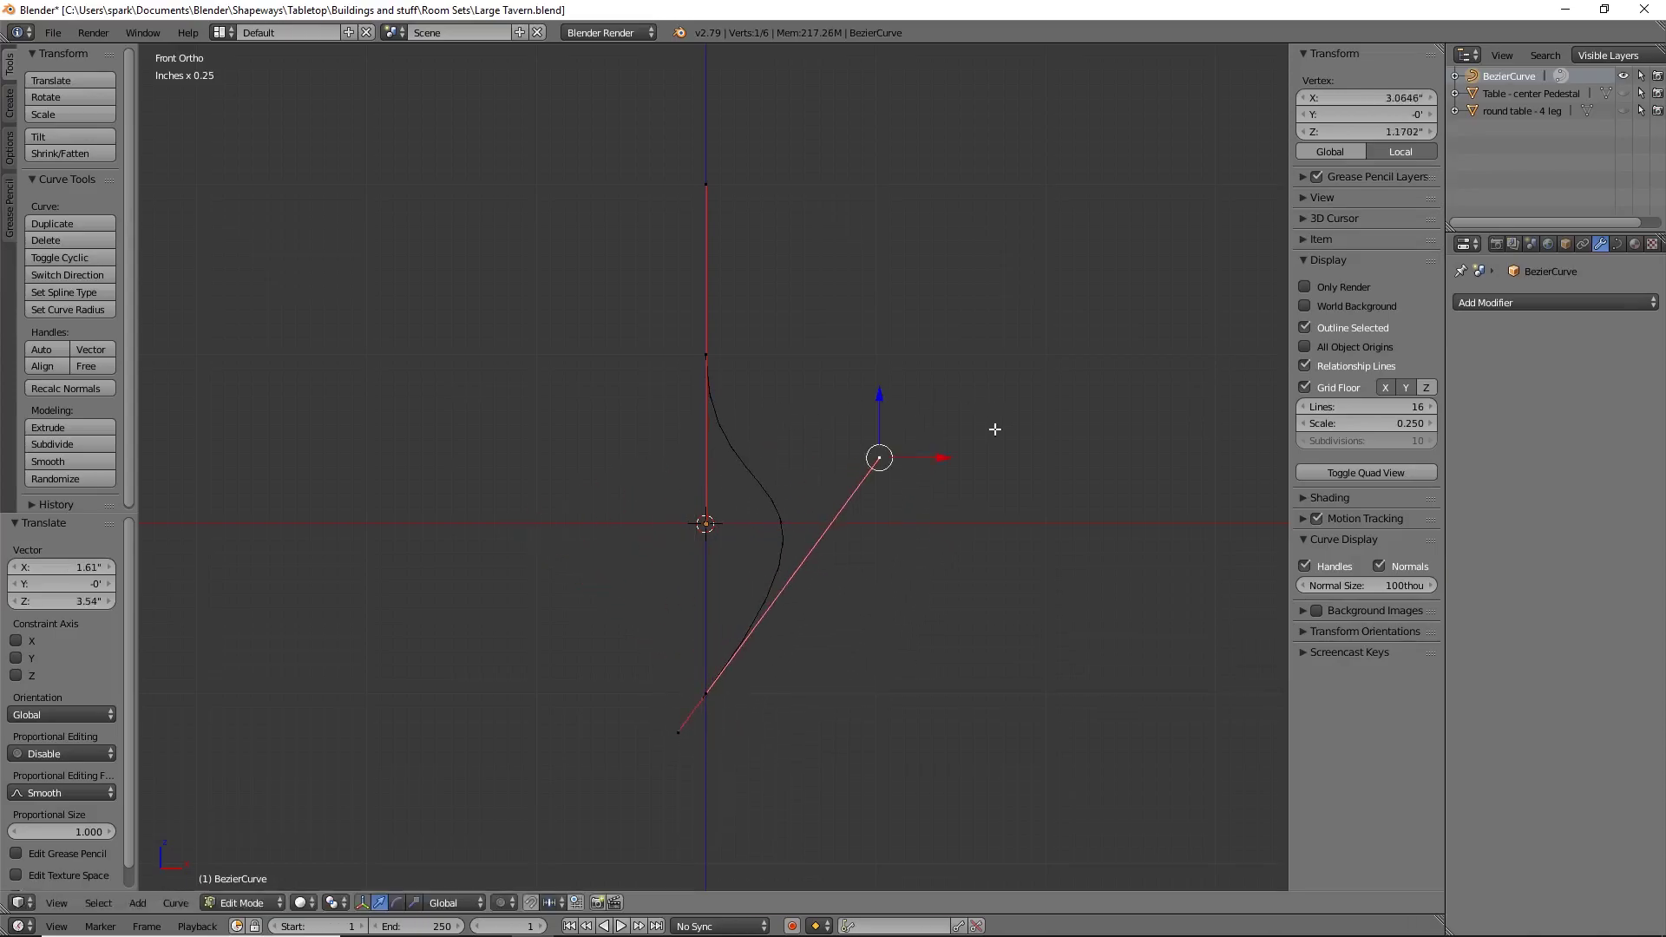
Step: Move the curve's top control point to about X -1.4", Z 3.8" and swing its handles nearly horizontal
right_click(714, 340)
key(g)
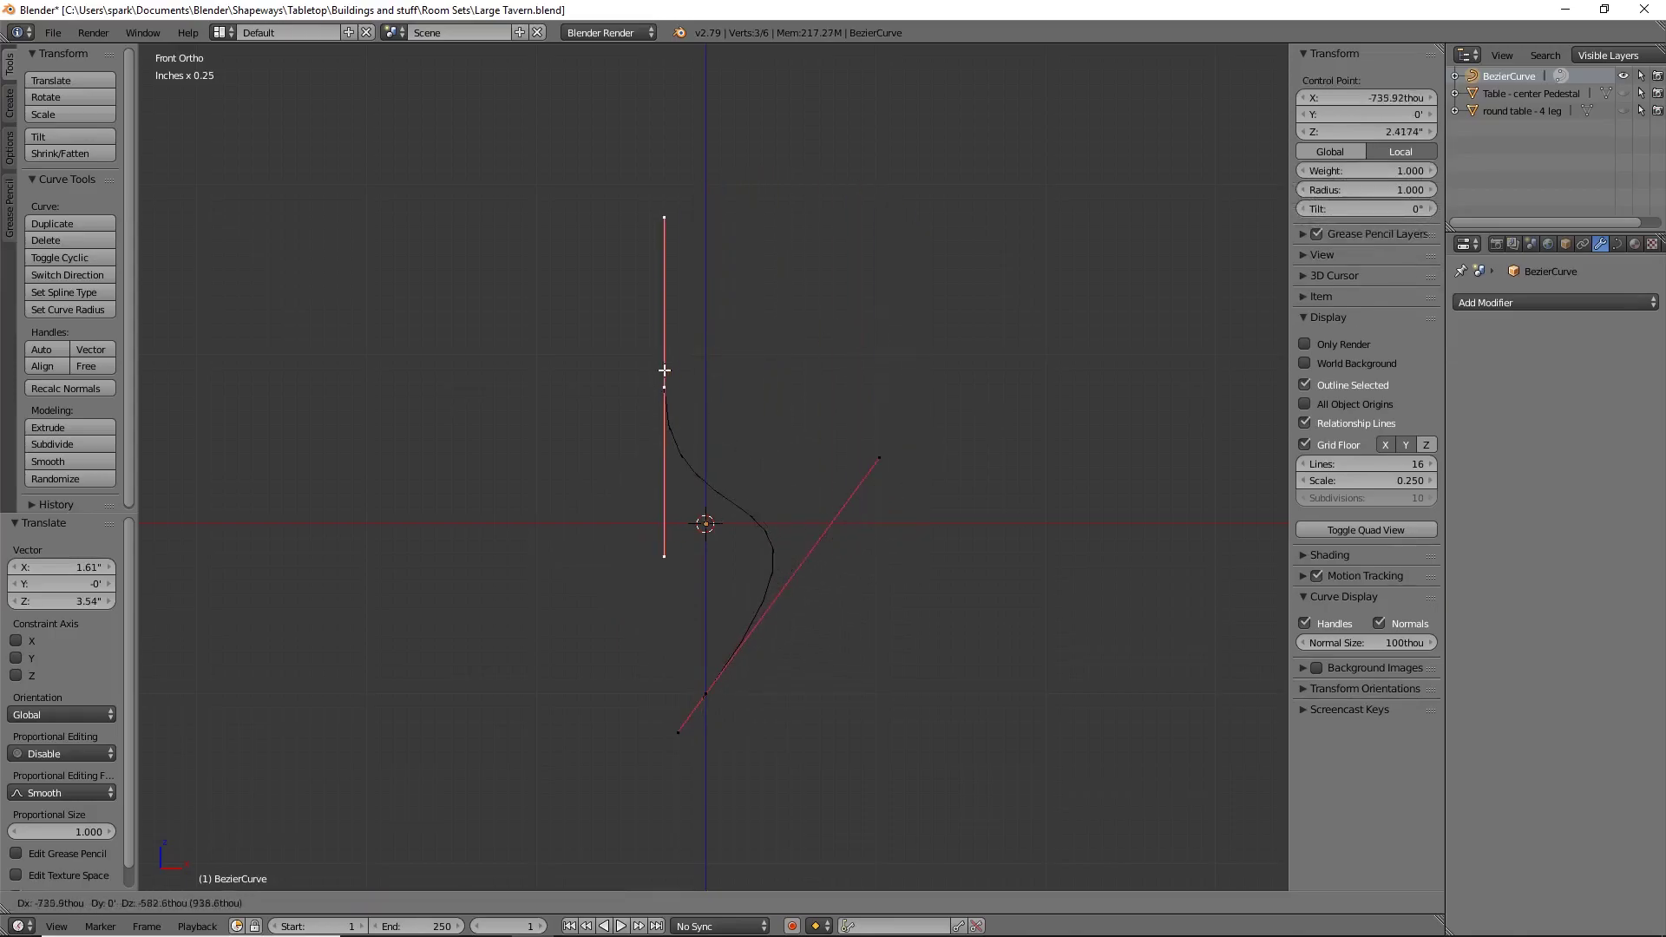
click(627, 292)
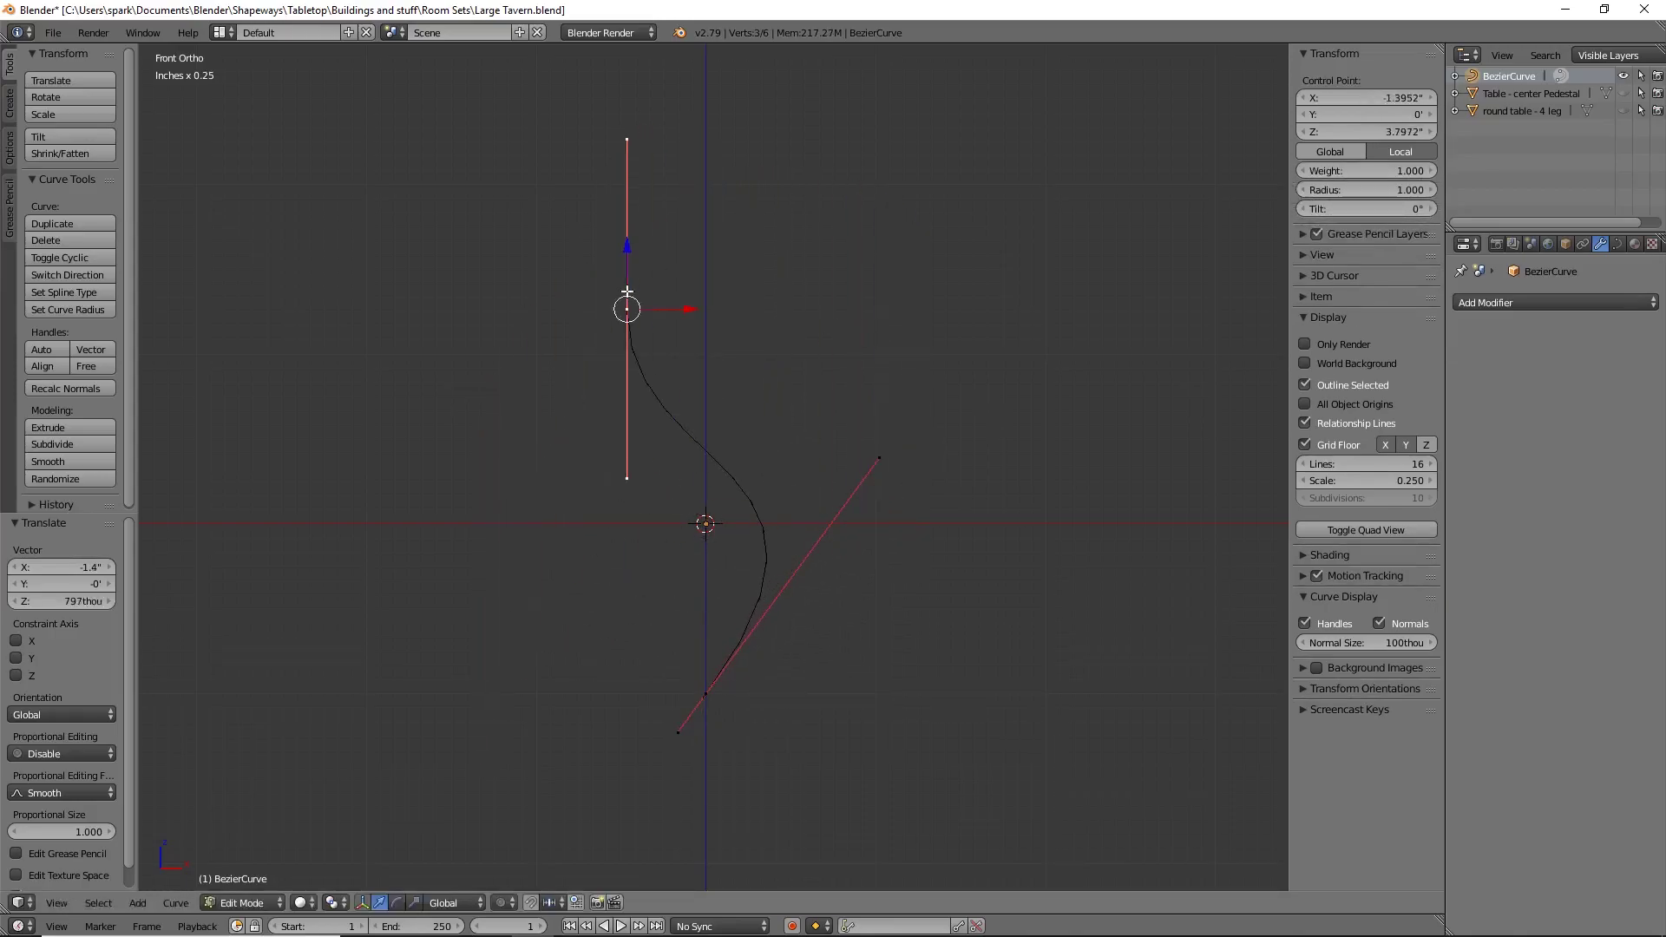
right_click(628, 139)
key(g)
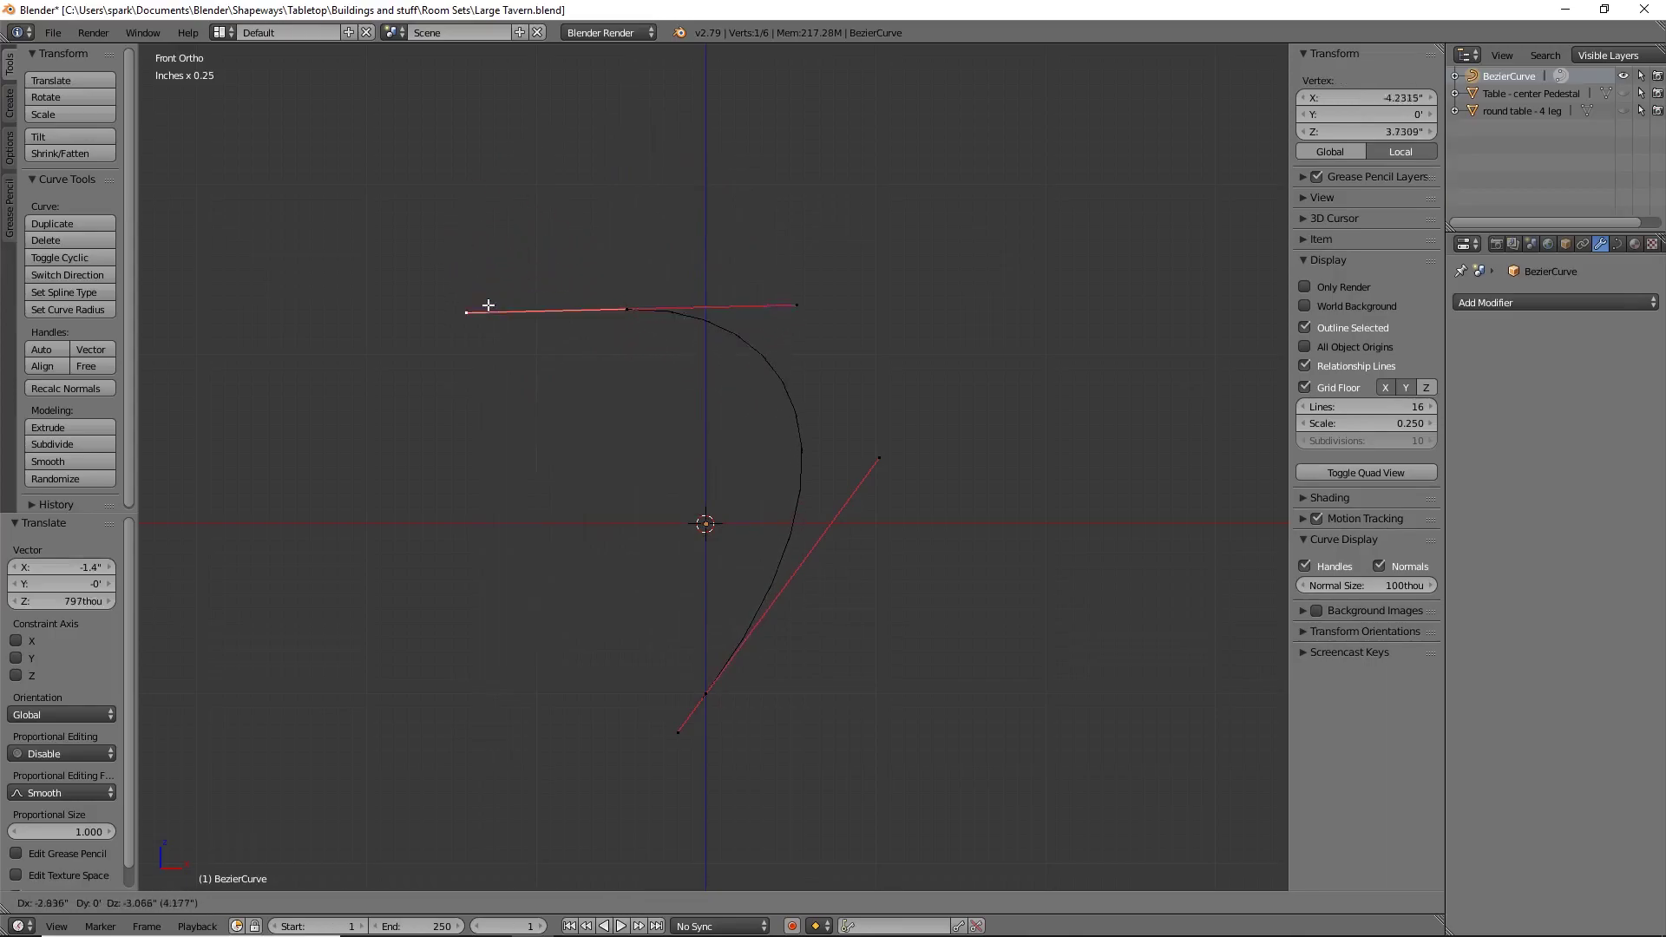
click(481, 334)
right_click(617, 308)
key(Escape)
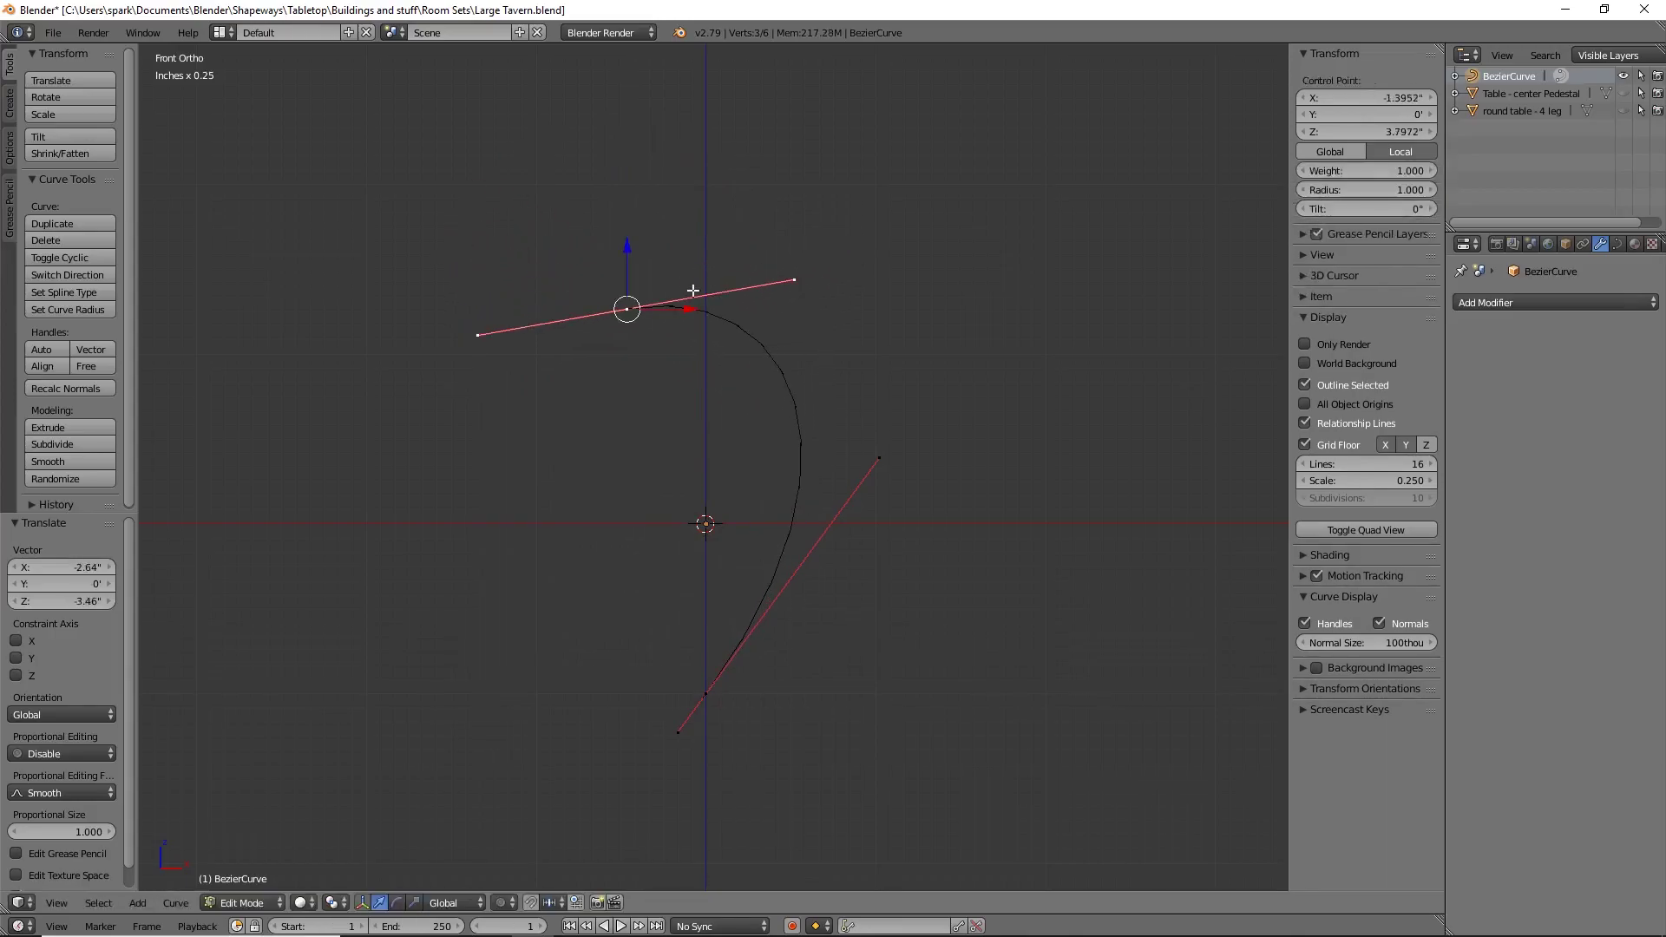
Step: Move the curve's lower control point to about X 521 thou, Z -1.48"
right_click(704, 694)
key(g)
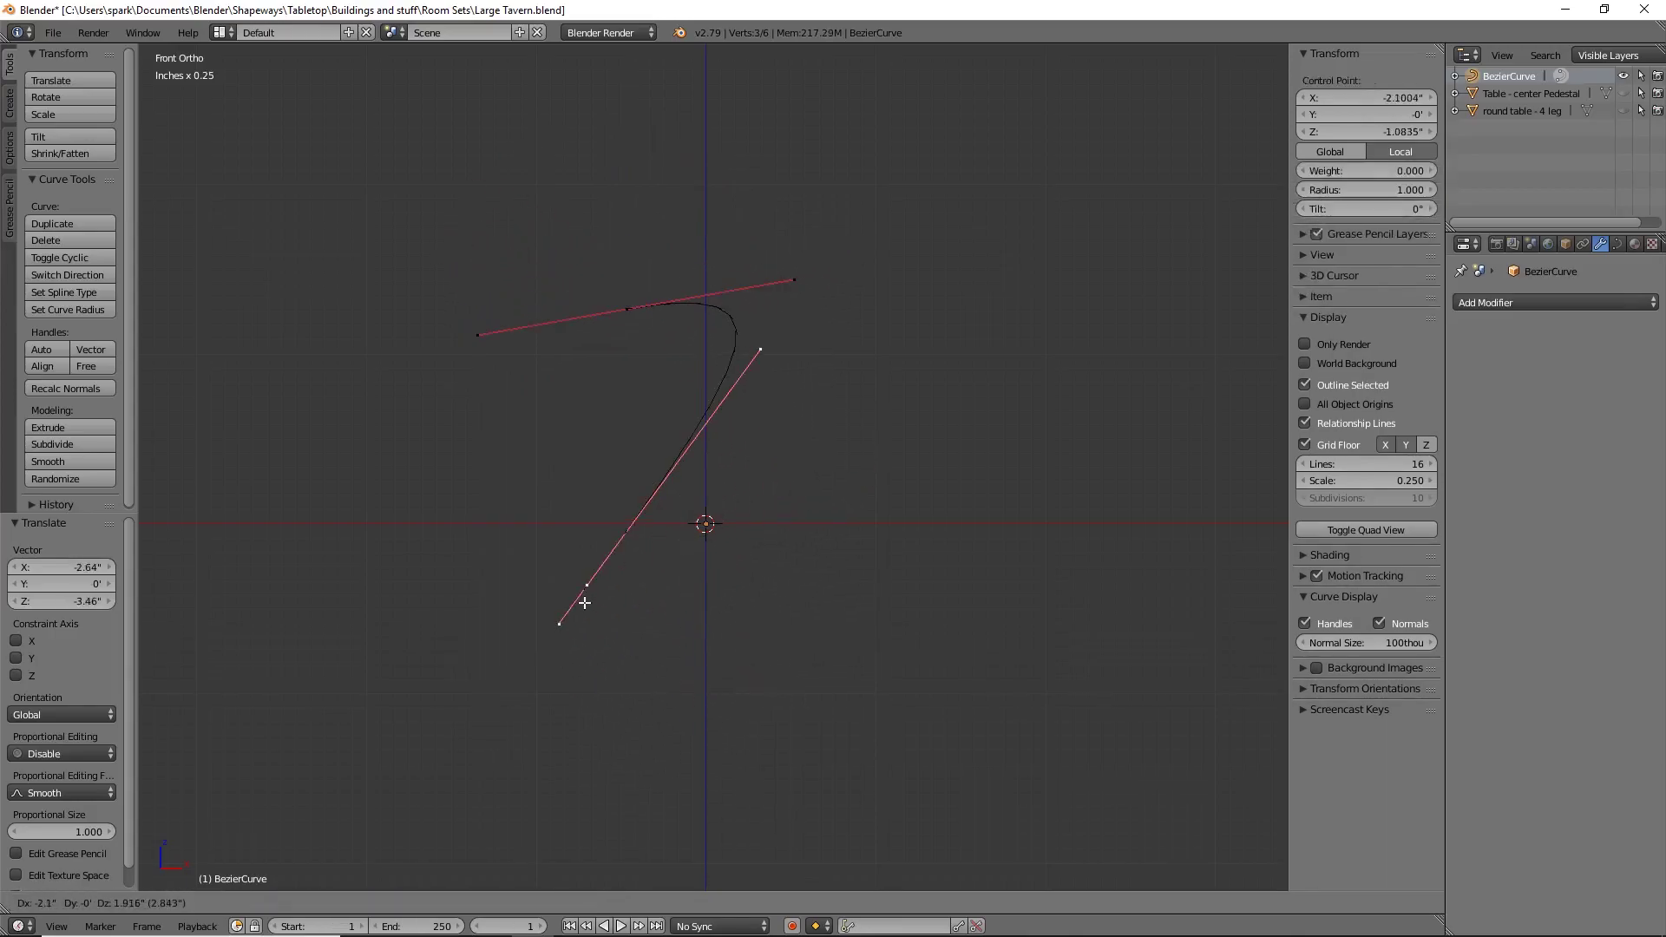
click(702, 651)
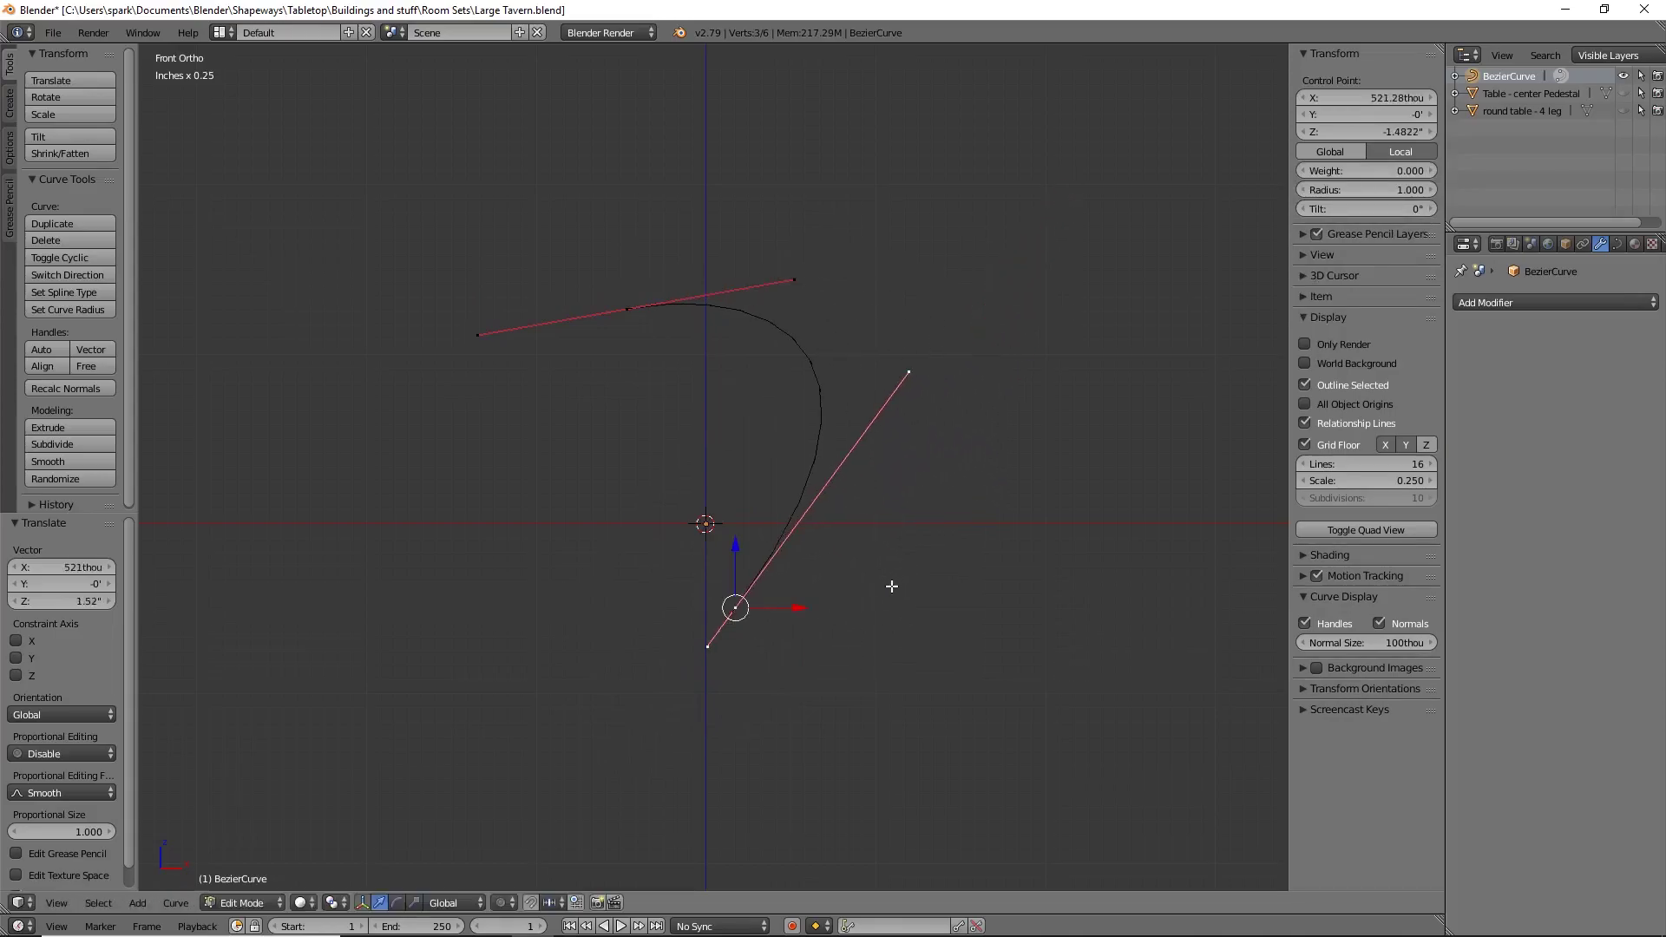
Step: Scale the lower control point's handles to about 0.542 and rotate them about 28.9°
key(s)
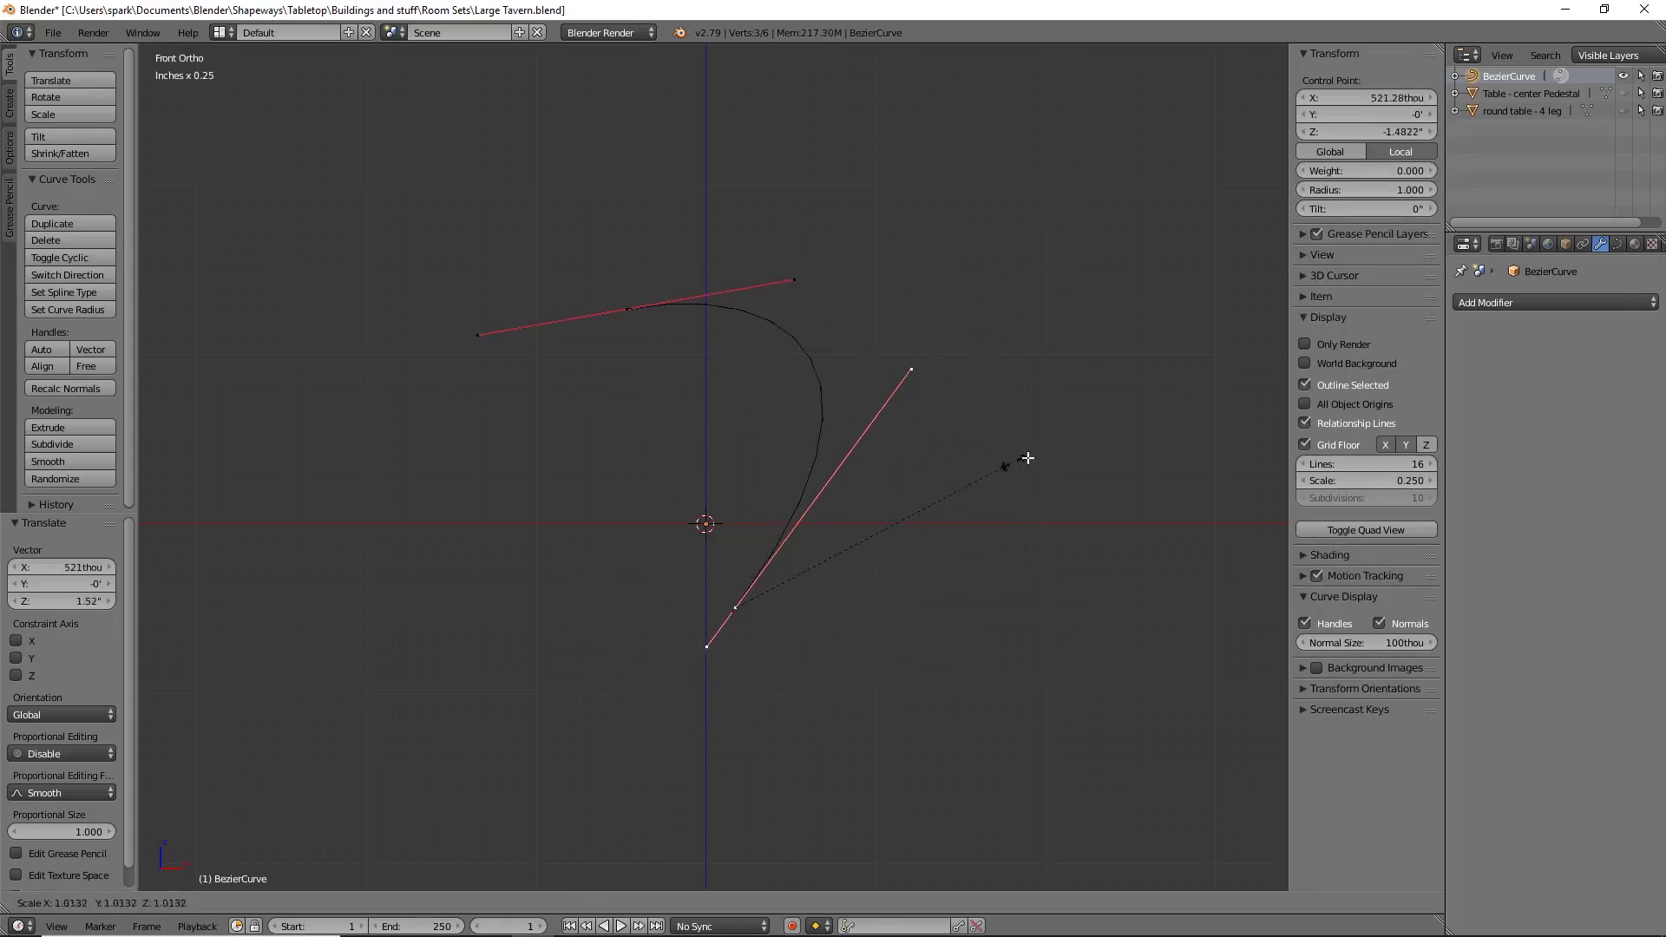
click(879, 538)
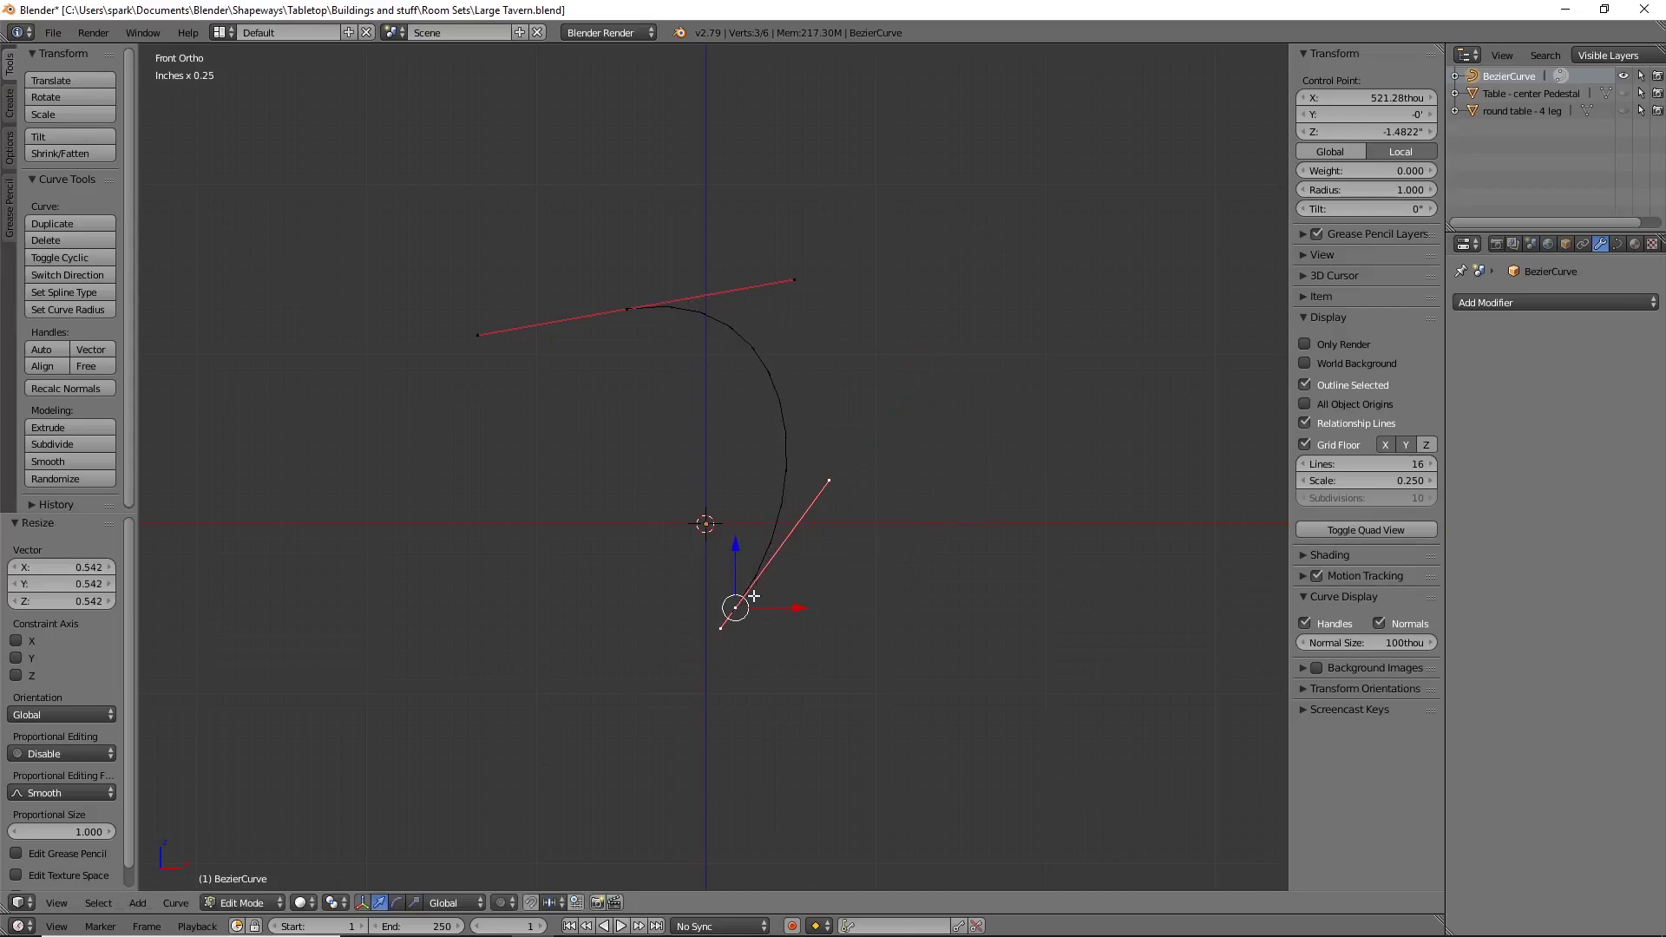
key(r)
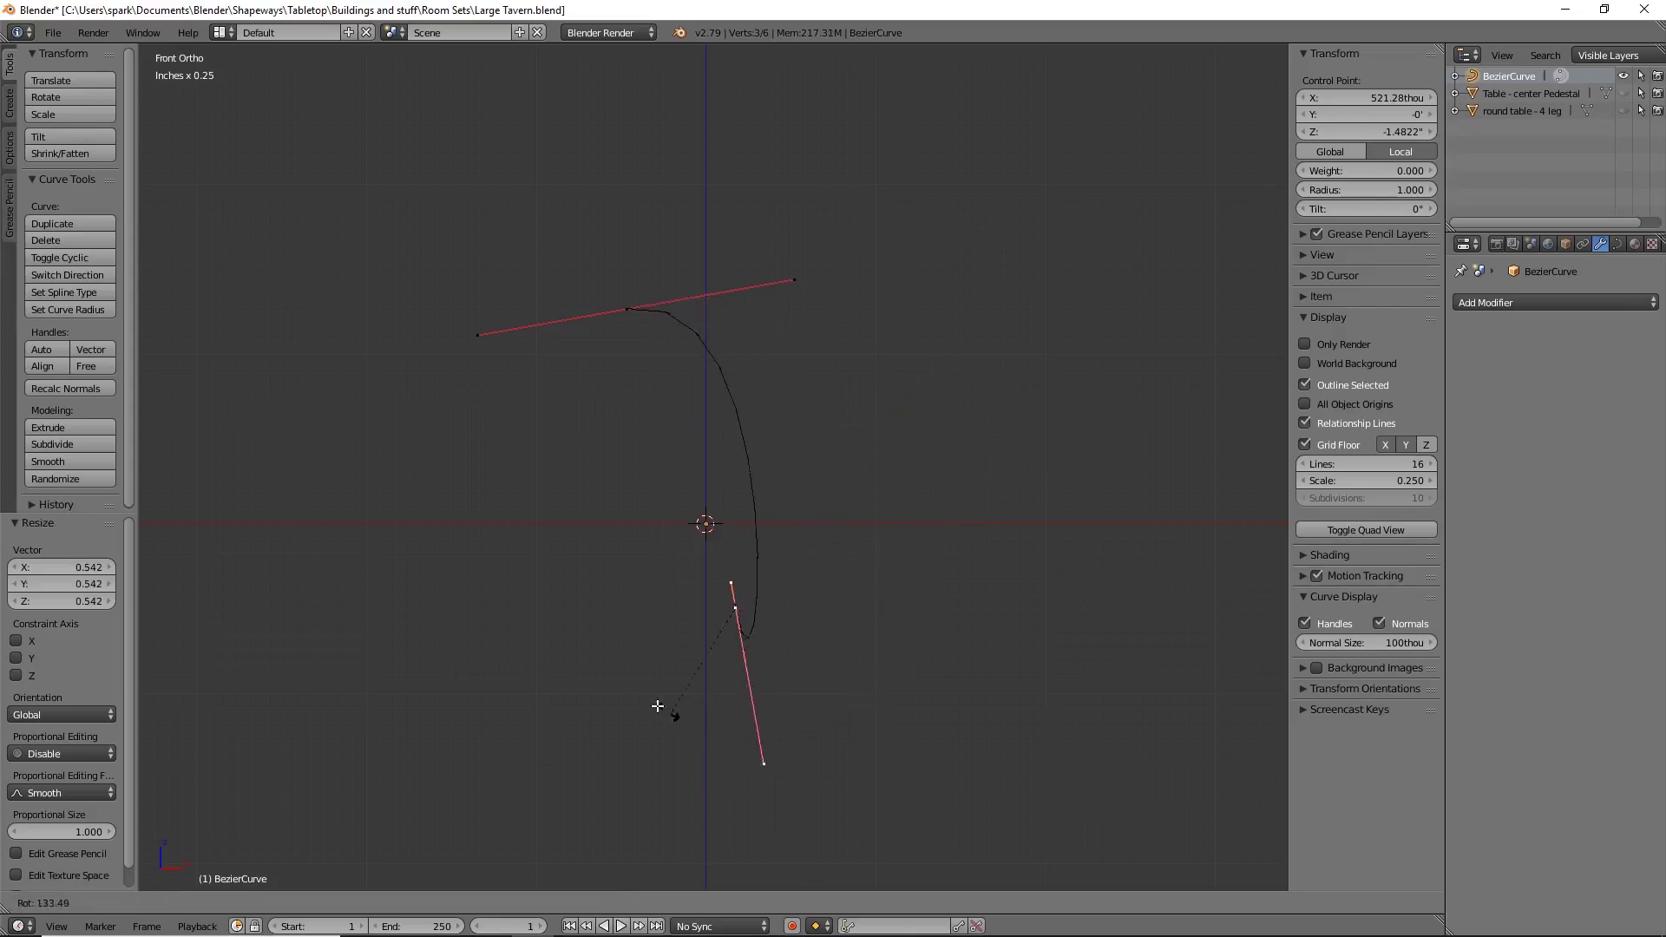
click(889, 656)
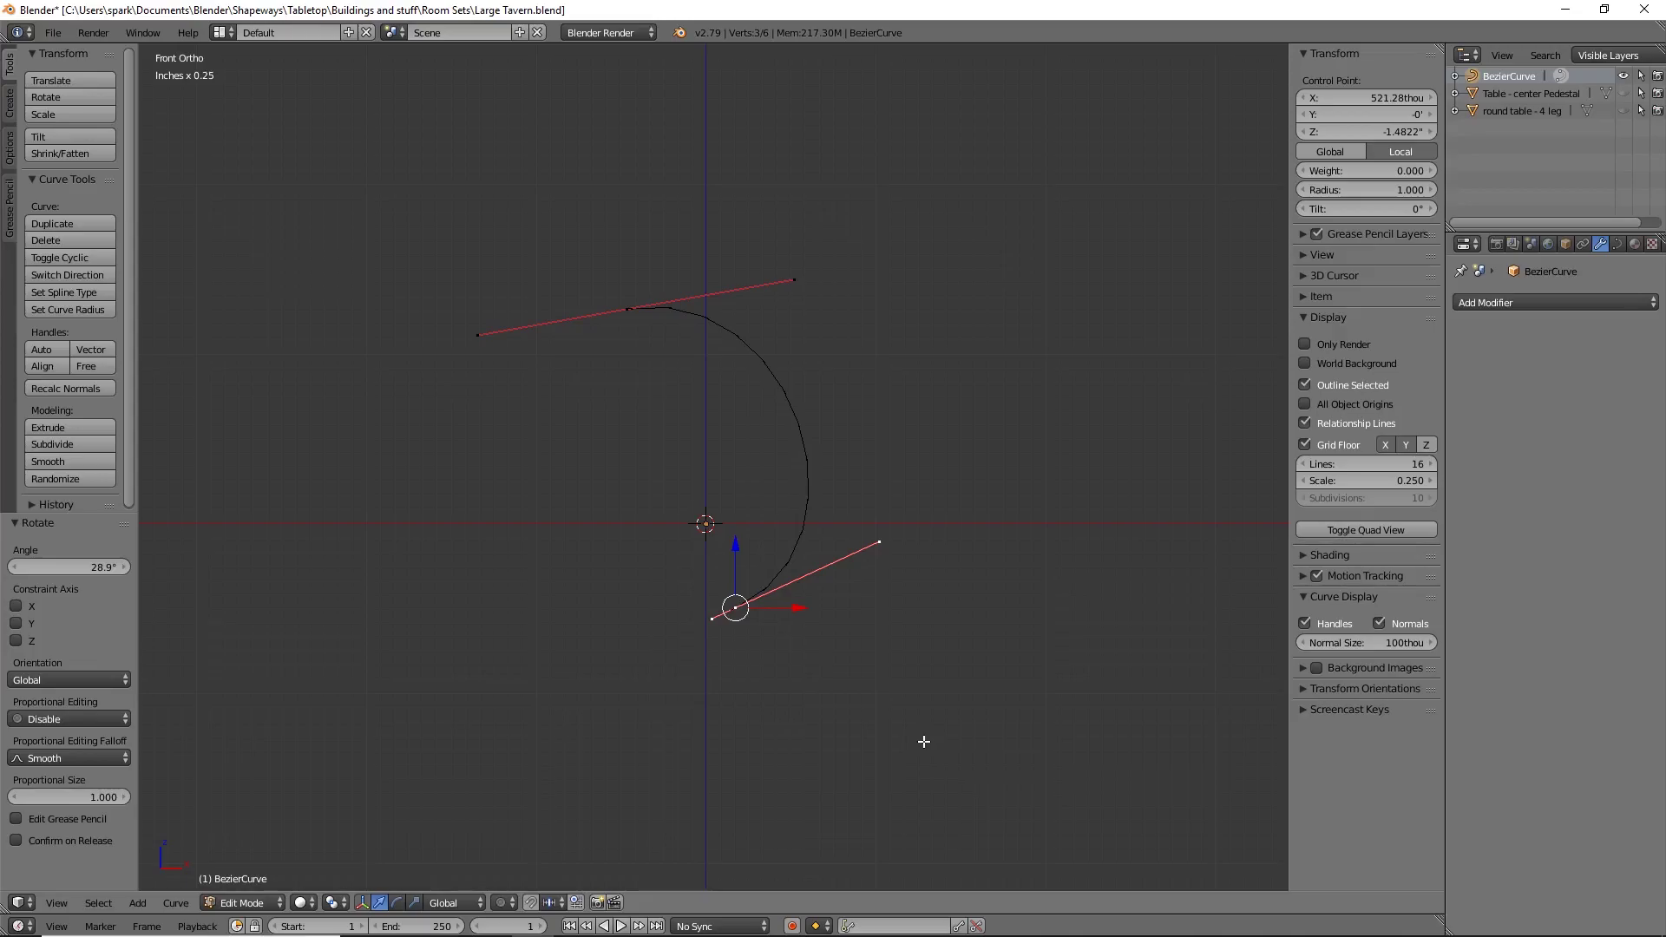
Step: Bring the curve's two control points close together, one just above and one just below the origin's level
right_click(629, 310)
key(g)
click(744, 497)
right_click(723, 613)
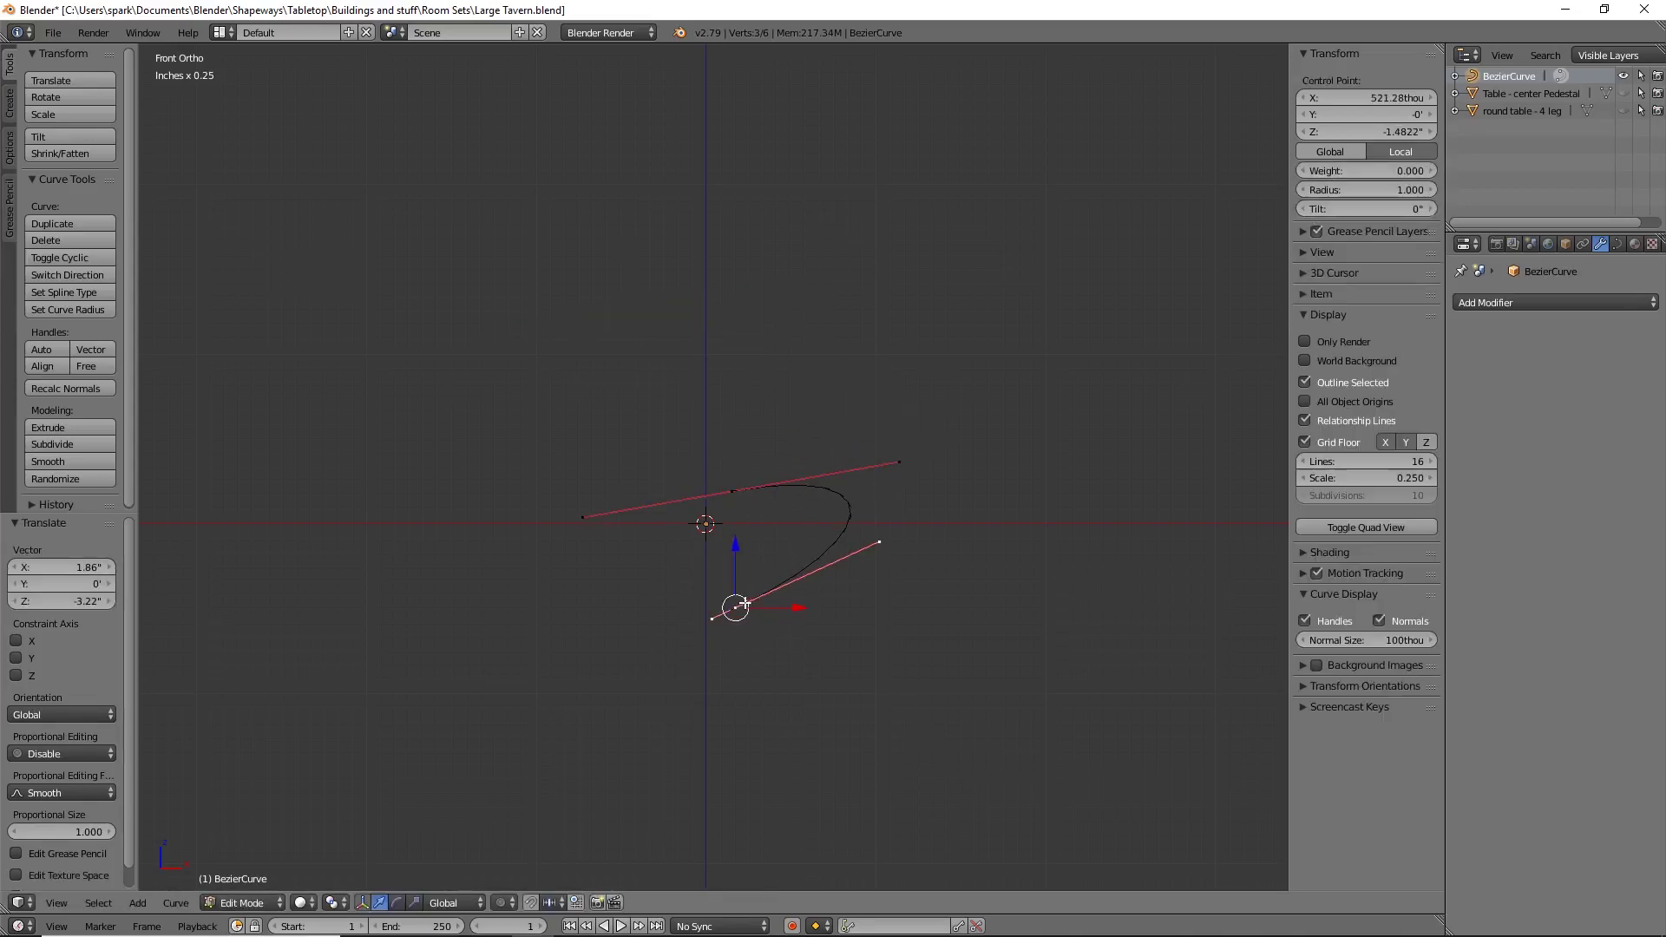
right_click(737, 608)
key(g)
click(738, 550)
Step: Adjust both handles of the upper control point and reposition the lower point to shape a rounded tabletop edge
right_click(875, 486)
key(g)
click(940, 549)
right_click(597, 498)
click(676, 483)
right_click(737, 552)
key(g)
click(759, 571)
Step: Extrude a new control point downward from the tabletop's lower point and rotate its handles
key(e)
click(716, 733)
key(r)
click(799, 684)
Step: Move the tabletop's lower control point onto the center axis and lower the upper point's outer handle slightly
right_click(748, 567)
key(g)
click(709, 564)
right_click(734, 493)
right_click(894, 473)
drag(884, 406, 884, 427)
Step: Shift the two inner tabletop handles slightly along X and scale the two outer handles along X into vertical alignment
right_click(677, 495)
shift+right_click(682, 562)
drag(745, 527, 764, 528)
right_click(870, 570)
shift+right_click(883, 482)
key(s)
key(x)
click(874, 527)
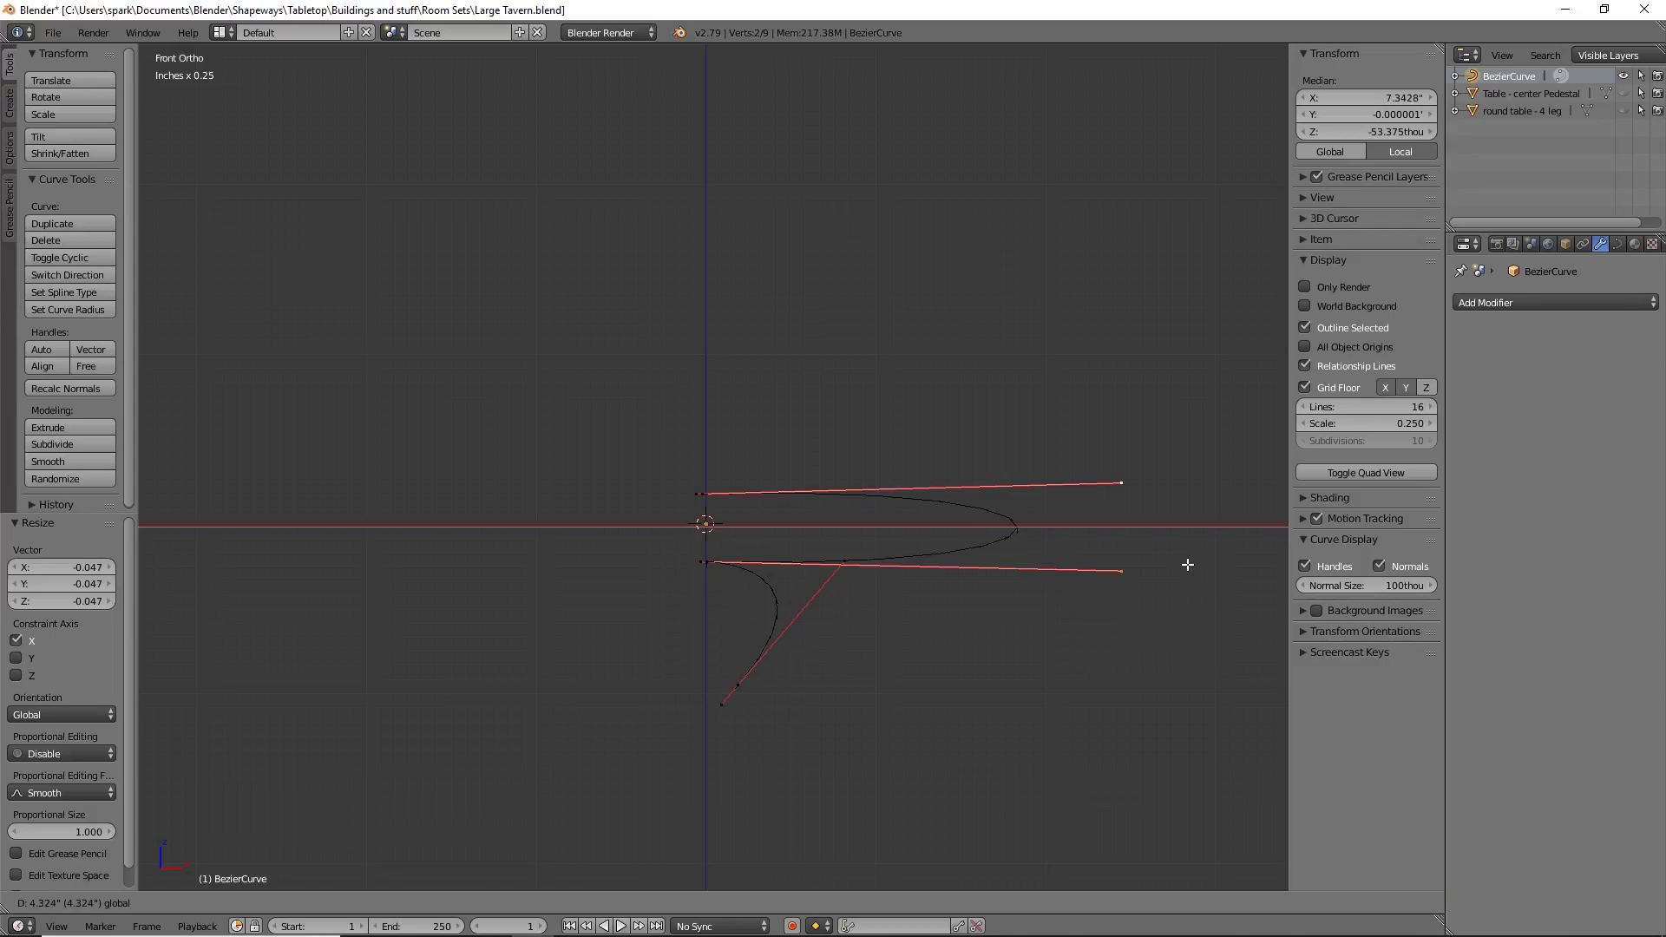
Step: Move the two outer tabletop handles about 4.3 inches outward along X and rescale them along Z
click(1190, 565)
key(s)
key(z)
click(1175, 633)
Step: Reposition the control point below the tabletop, extrude a stem point beneath it, and rotate and place that point
shift+middle_drag(1085, 660, 1121, 478)
right_click(773, 502)
key(g)
click(896, 544)
key(e)
click(843, 715)
key(r)
click(926, 636)
key(g)
click(931, 676)
Step: Extrude two more control points below the stem and adjust their handles to form the base's rounded rim
shift+middle_drag(855, 881, 874, 620)
key(e)
click(933, 789)
right_click(872, 668)
key(g)
click(1027, 685)
key(e)
click(964, 769)
key(r)
click(805, 736)
drag(920, 710, 892, 713)
Step: Extrude the profile's end point inward along the base's underside, then shrink, rotate and position its handles
key(e)
key(s)
key(r)
scroll(824, 789, up, 7)
key(g)
click(794, 750)
key(r)
key(g)
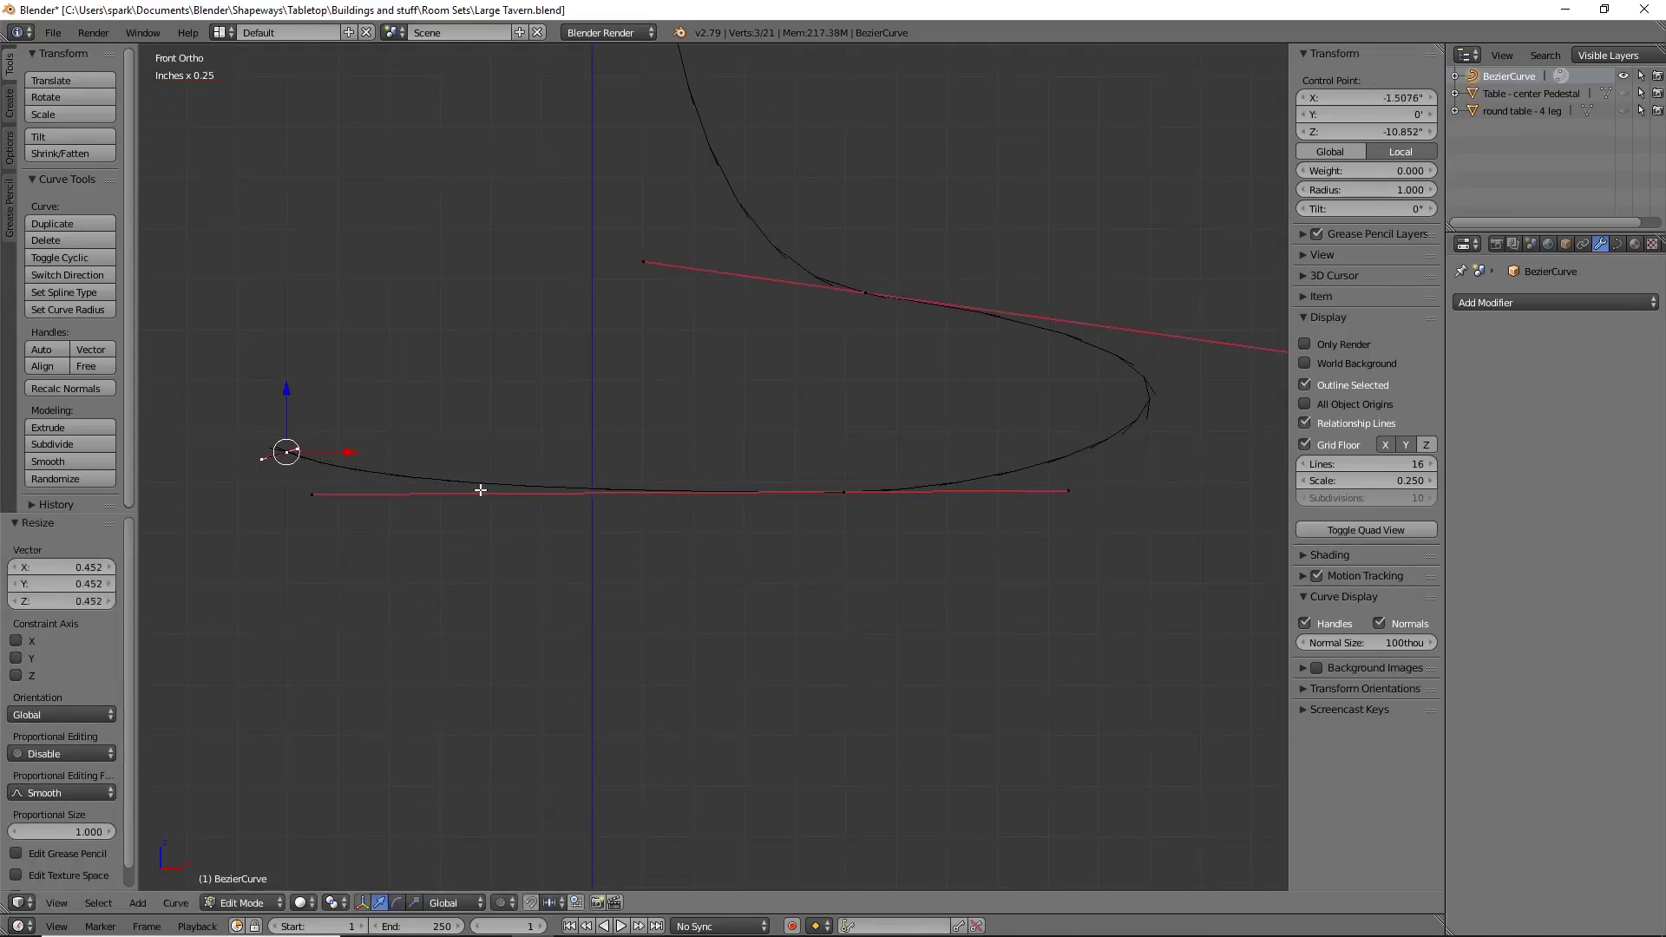
click(672, 573)
key(r)
click(772, 621)
drag(597, 494, 596, 429)
Step: Level the two bottom control points by scaling them to 0 along Z and shift the outer handle slightly along X
shift+right_click(846, 493)
key(s)
key(z)
key(0)
click(1042, 686)
right_click(1069, 492)
drag(1131, 492, 1137, 492)
Step: Lengthen the facing handles of the upper and middle stem control points to smooth the neck of the pedestal
scroll(825, 347, down, 5)
shift+middle_drag(826, 347, 821, 820)
right_click(597, 477)
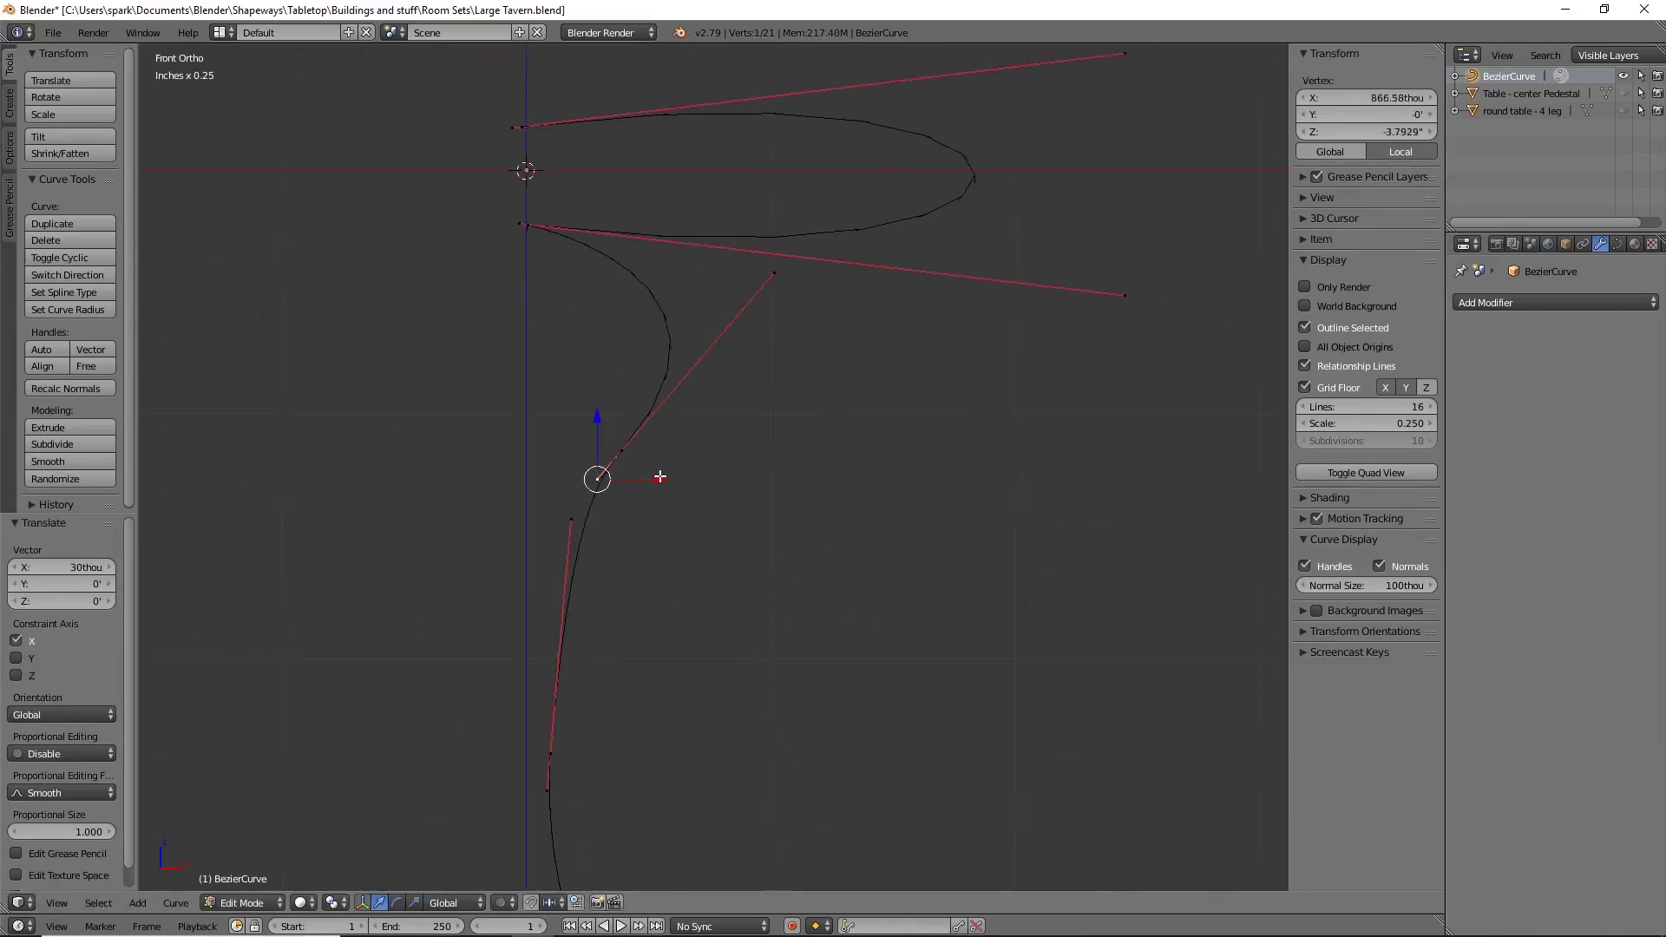
key(s)
click(632, 497)
right_click(570, 526)
key(s)
click(636, 464)
Step: Flatten the tabletop profile by scaling its two outer handles along Z by about 0.489
scroll(560, 469, up, 4)
key(Tab)
key(Tab)
shift+middle_drag(887, 317, 960, 376)
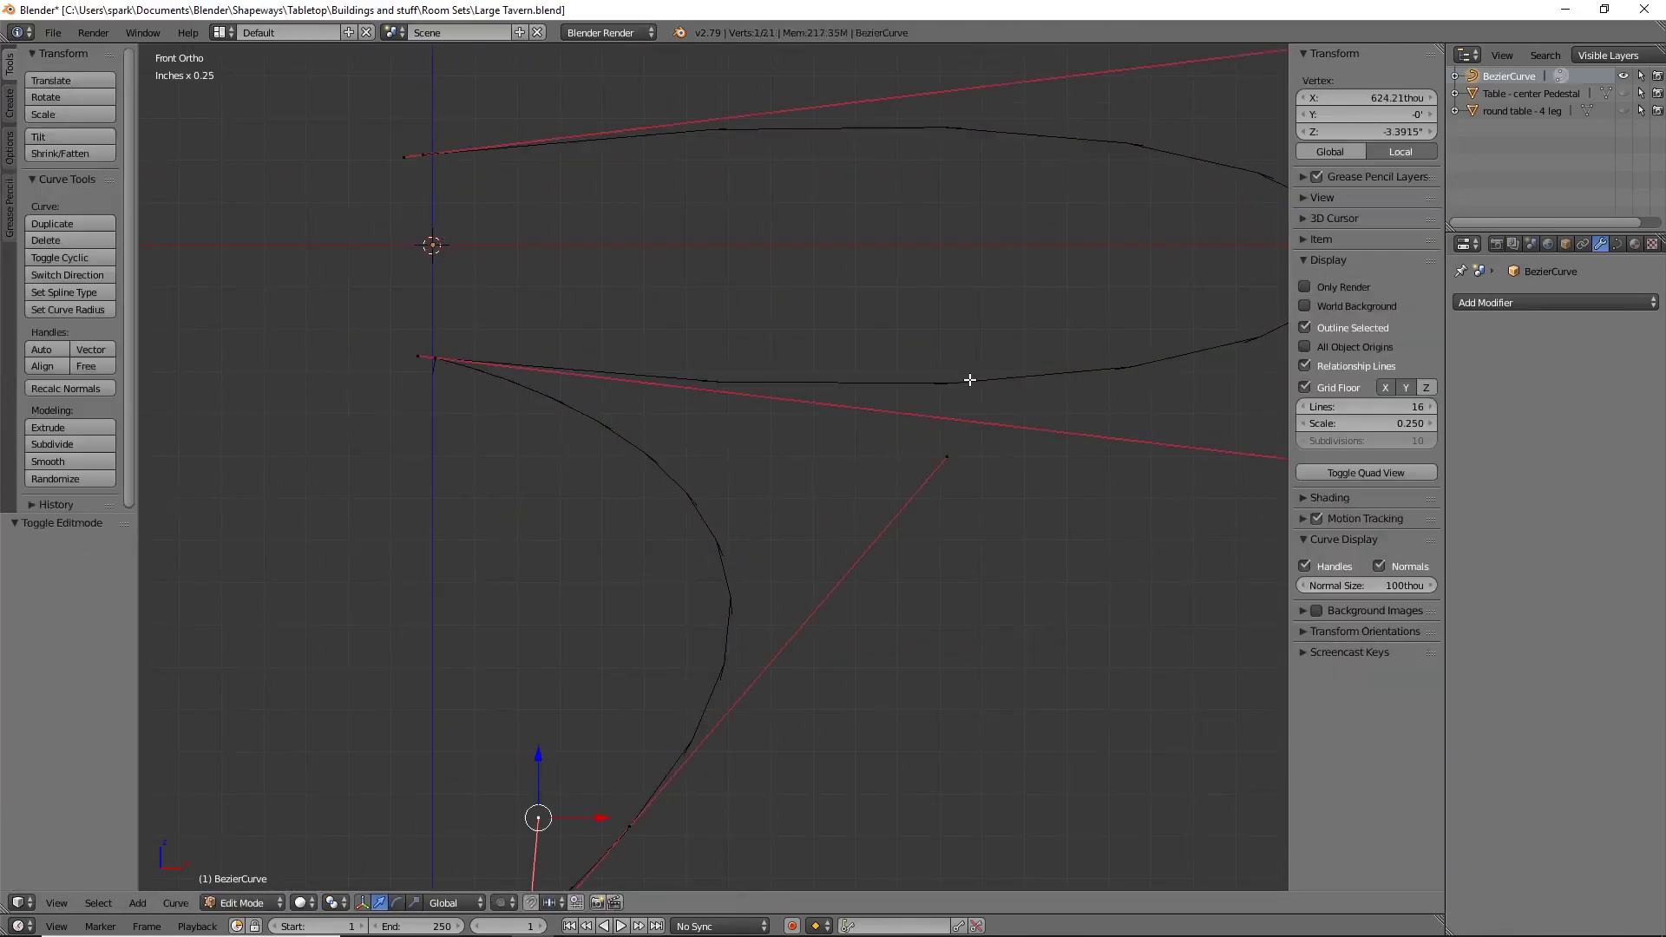
scroll(960, 376, down, 3)
right_click(1097, 283)
shift+right_click(1097, 573)
key(s)
key(z)
click(1117, 406)
Step: Leave curve editing and add a Screw modifier to revolve the profile into a round table
shift+middle_drag(738, 584, 841, 425)
shift+middle_drag(760, 624, 799, 465)
scroll(799, 468, down, 5)
shift+middle_drag(799, 524, 838, 478)
scroll(823, 476, up, 3)
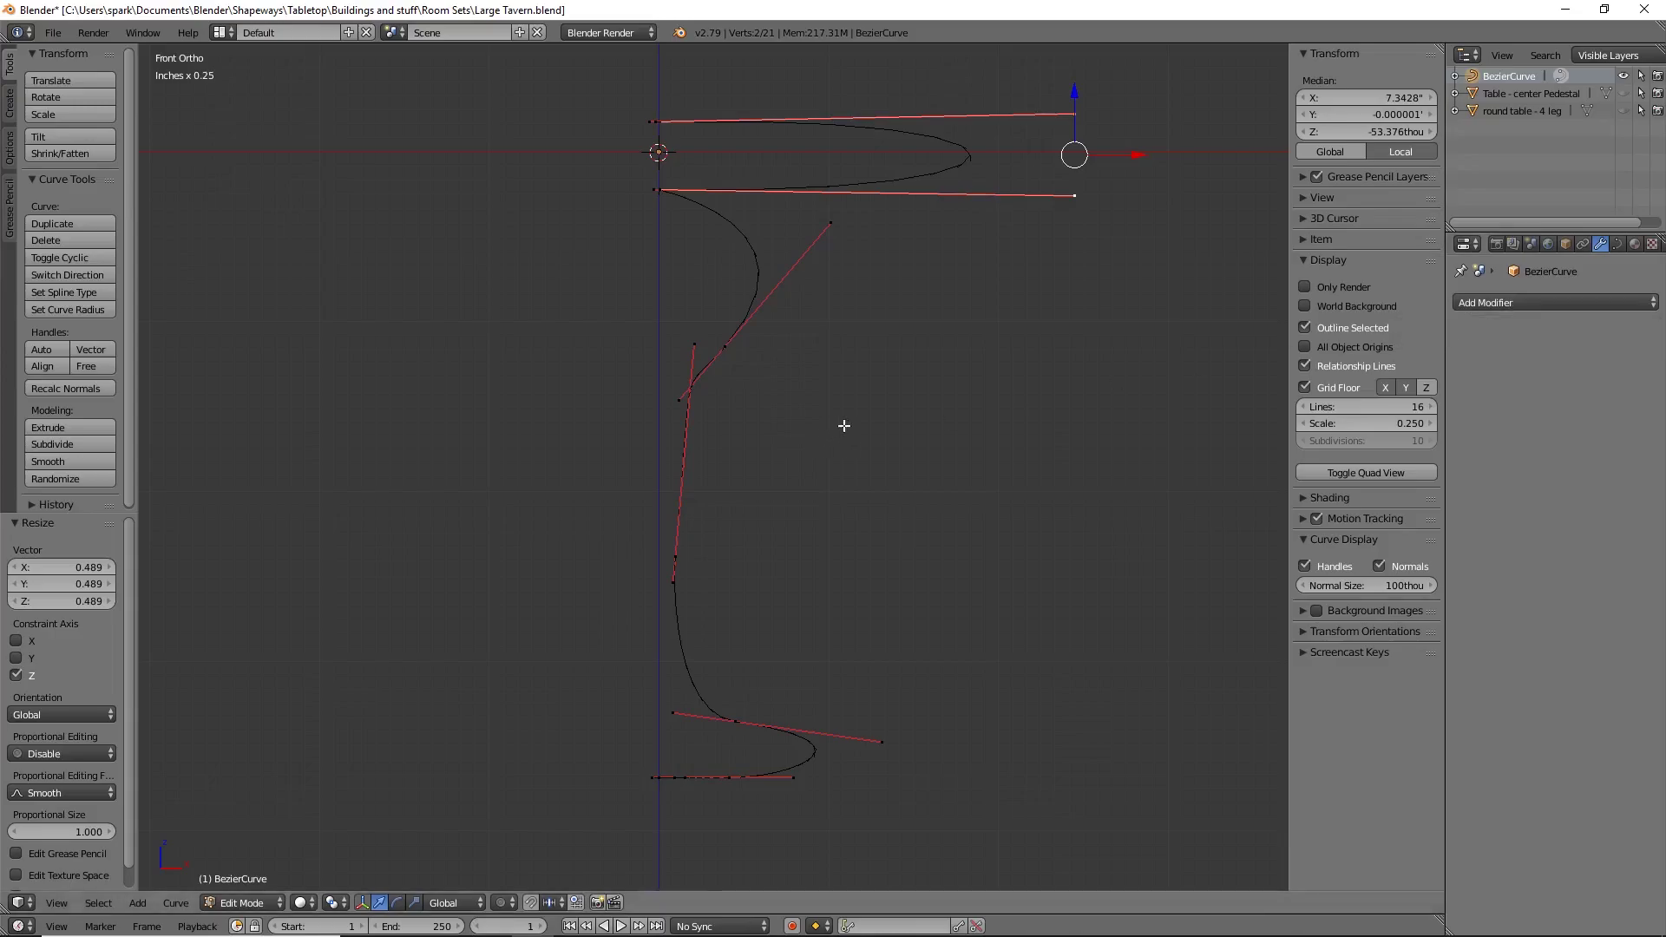
key(Tab)
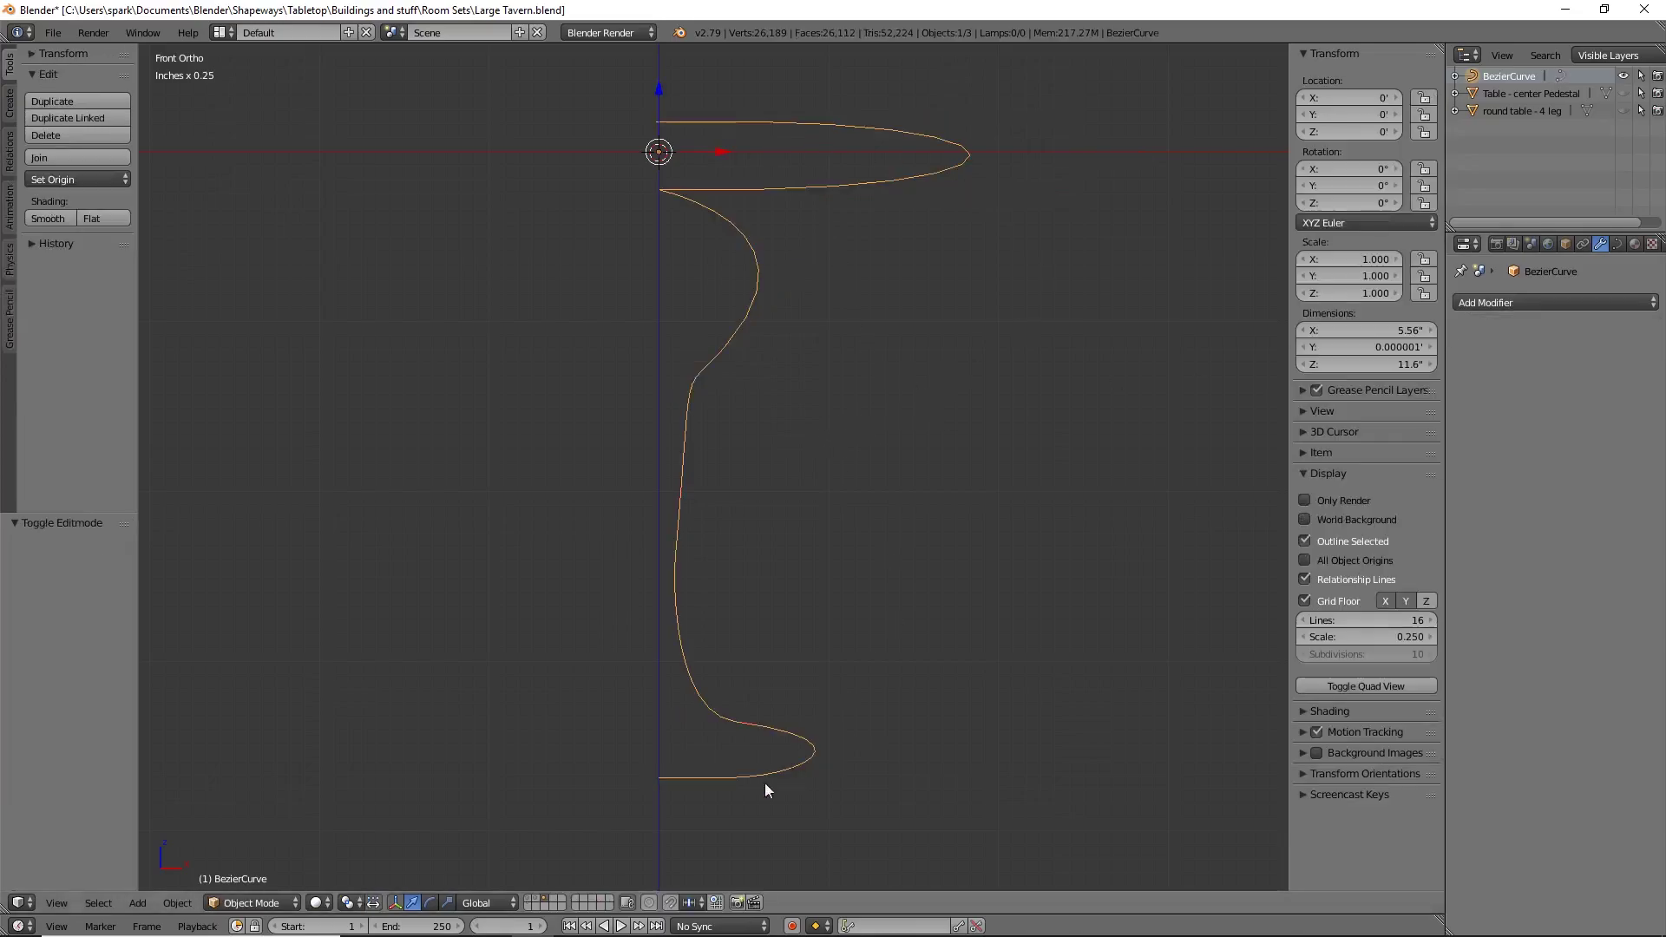
click(1510, 304)
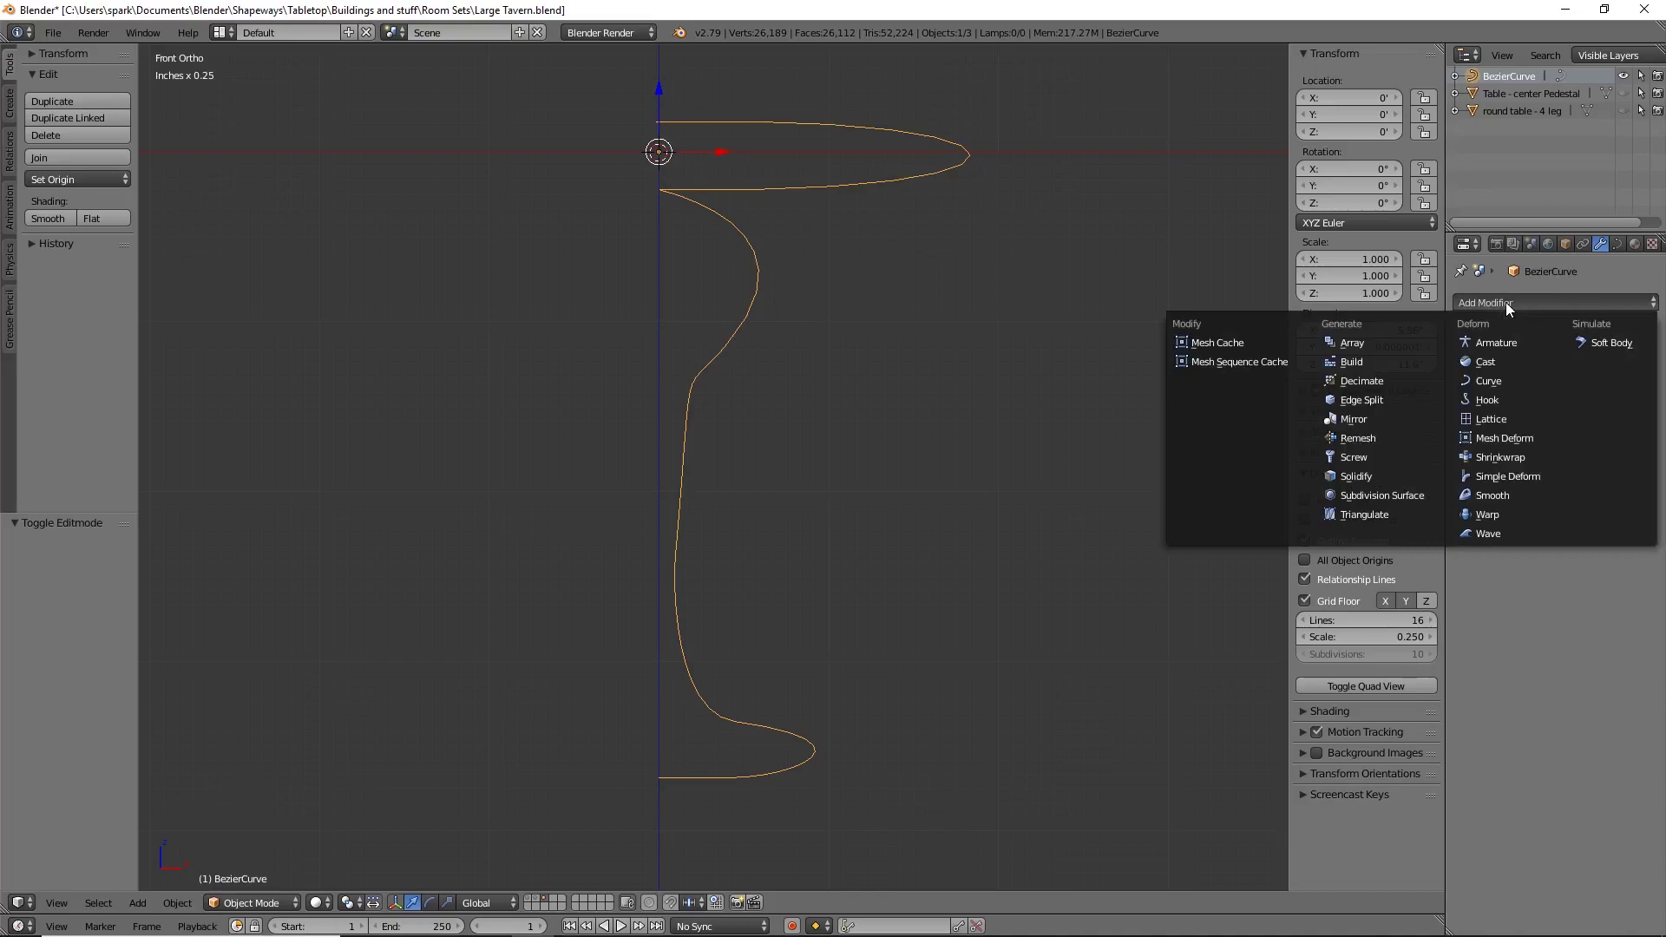
click(1383, 456)
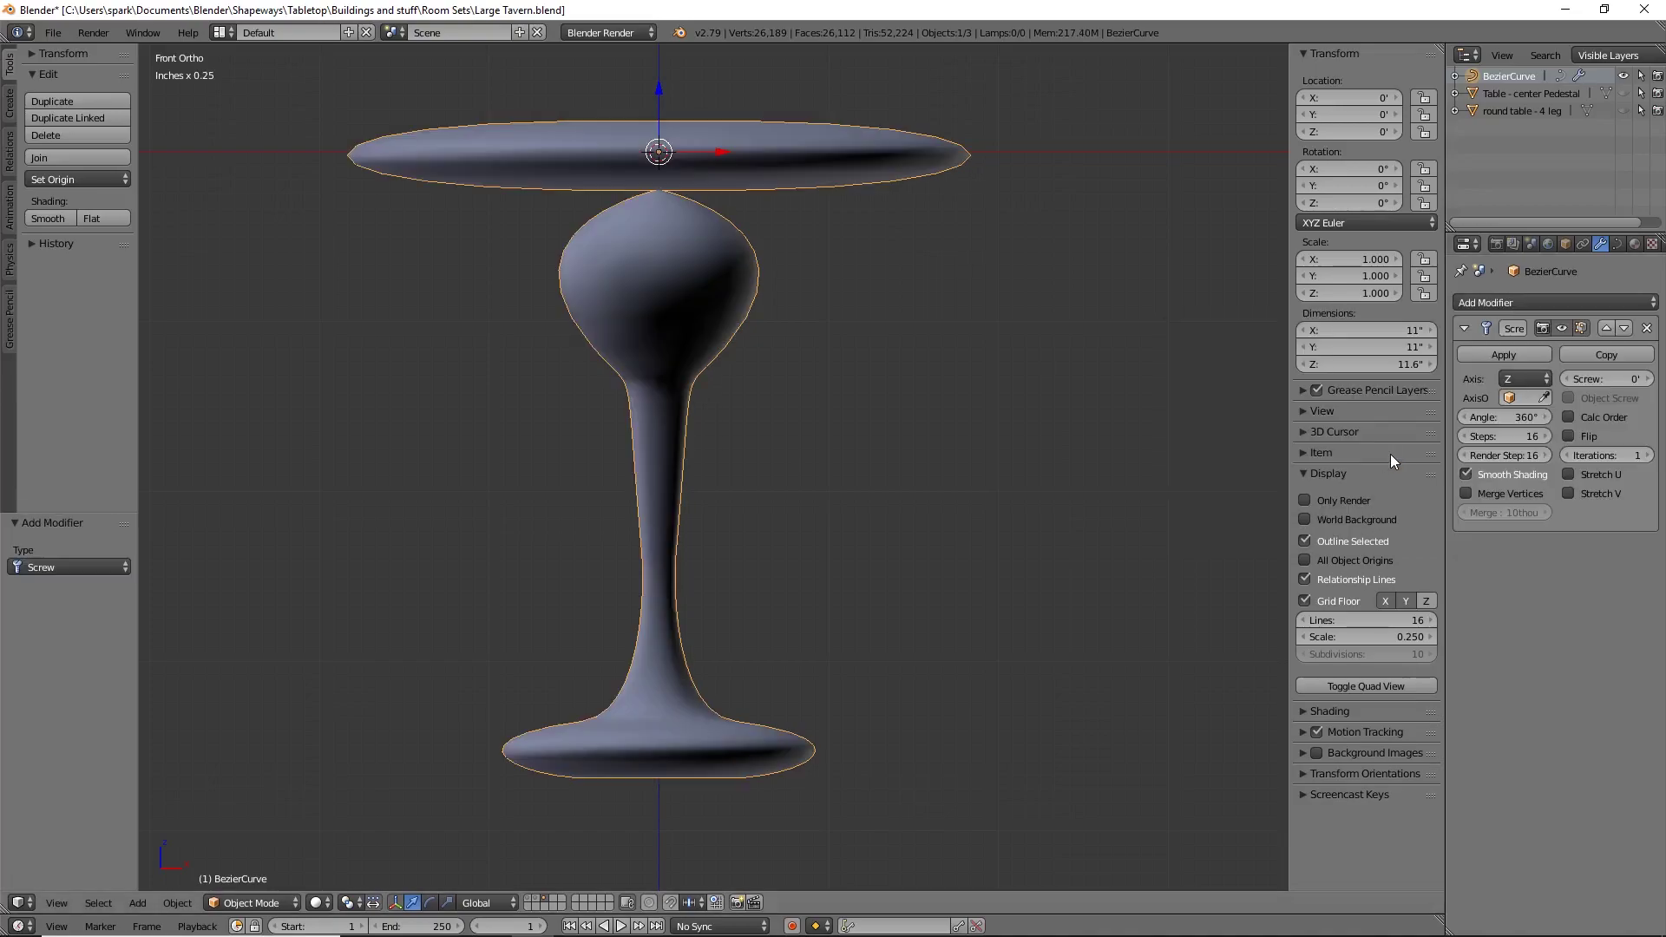
Step: Move the control point joining the pedestal to the tabletop's underside about 1.14 inches outward along X
mouse_move(901, 292)
middle_down()
mouse_move(908, 344)
mouse_move(885, 325)
mouse_move(894, 283)
middle_up()
key(Tab)
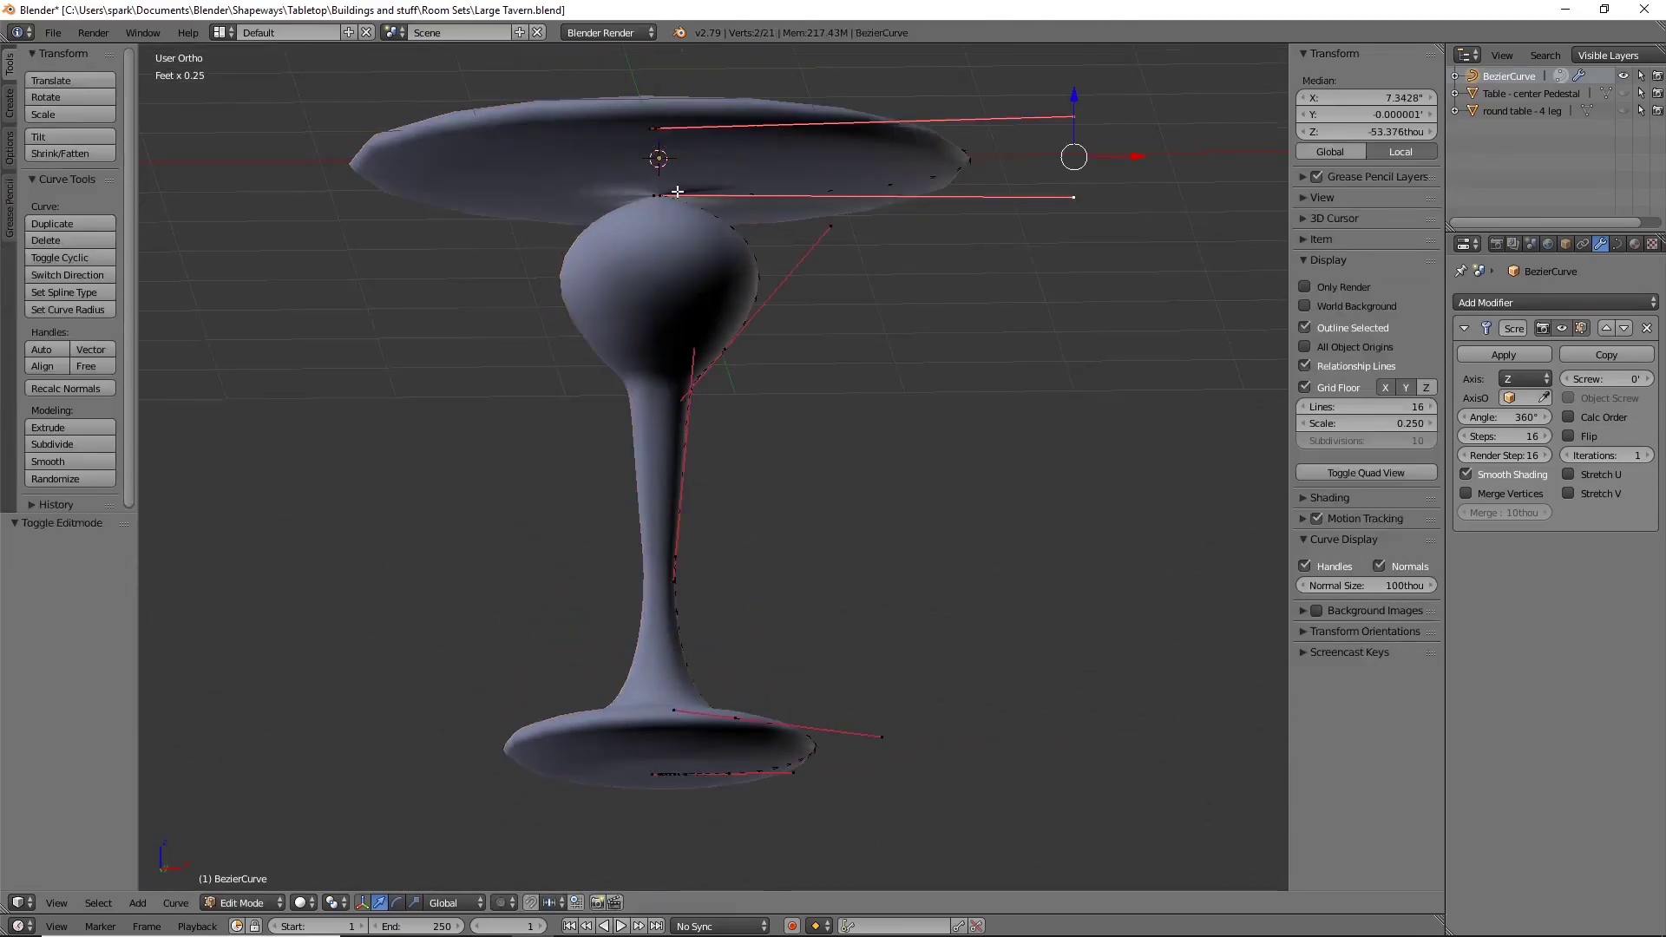
key(KP_1)
scroll(908, 283, up, 6)
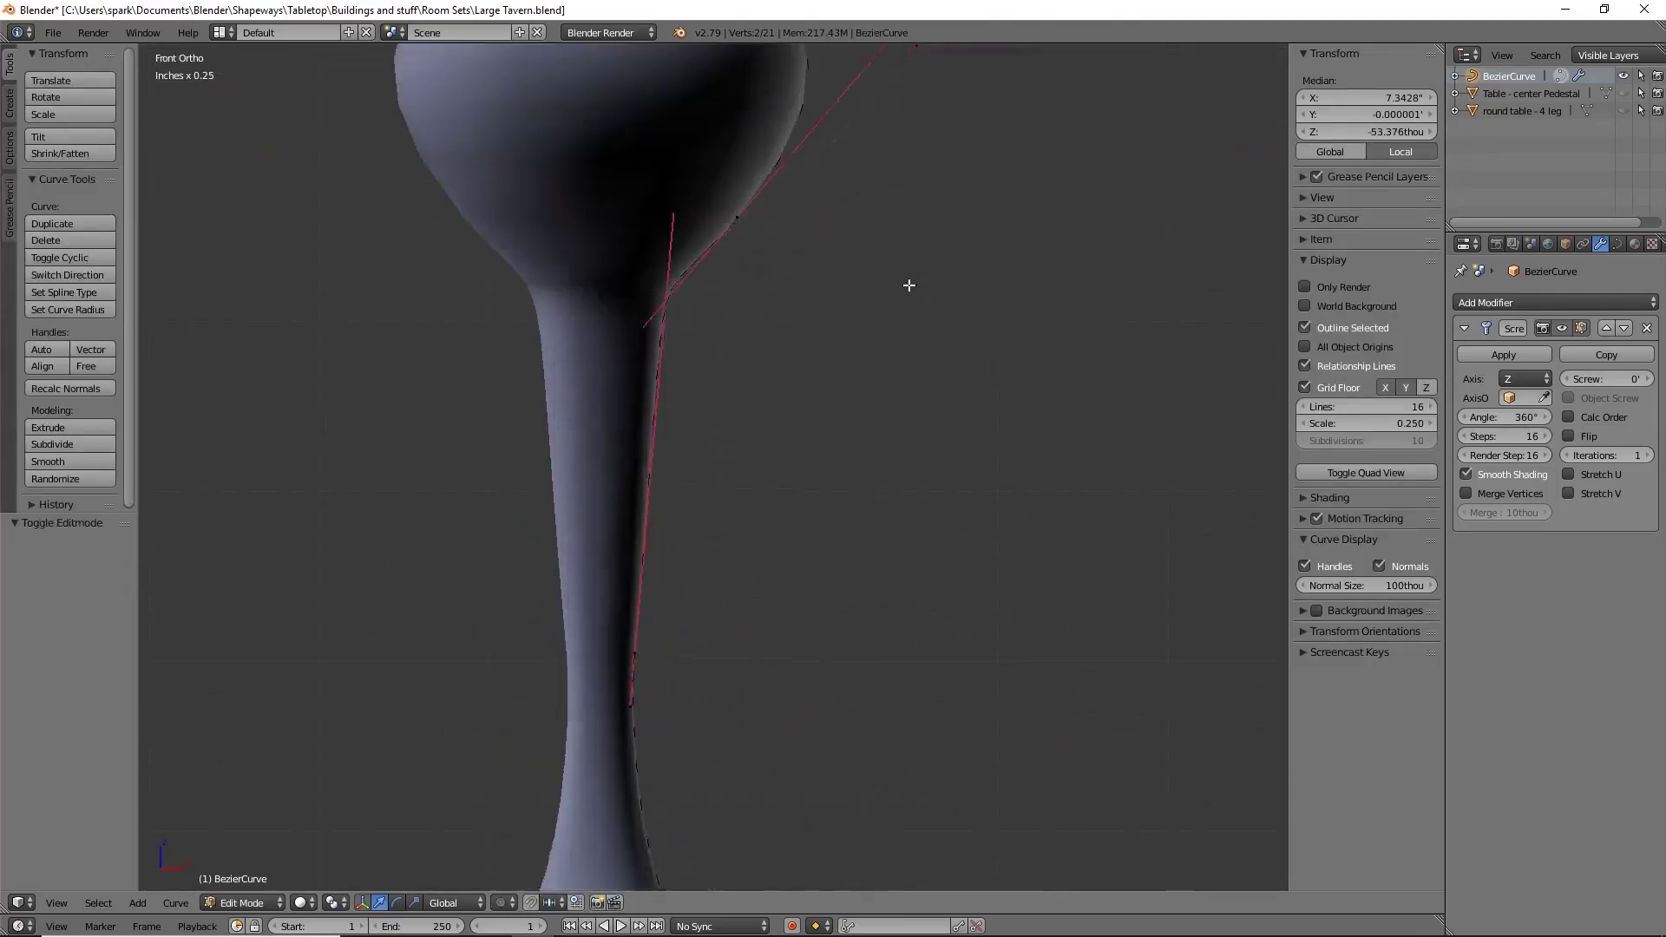
shift+scroll(907, 396, up, 4)
shift+scroll(752, 364, down, 3)
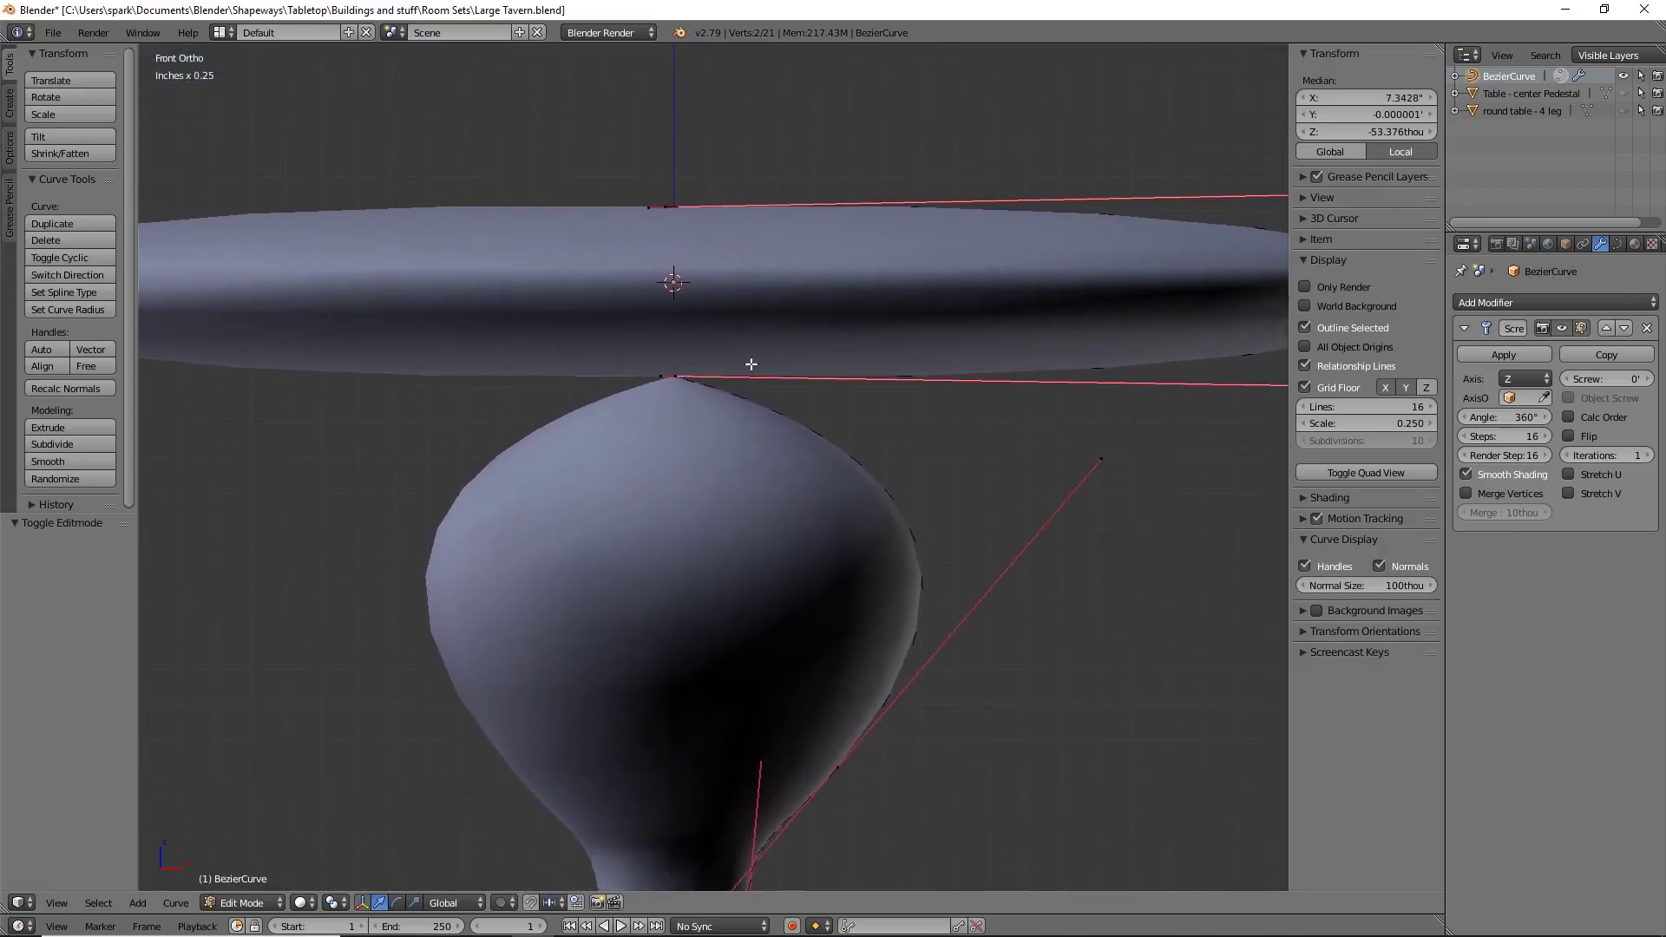
right_click(674, 377)
key(g)
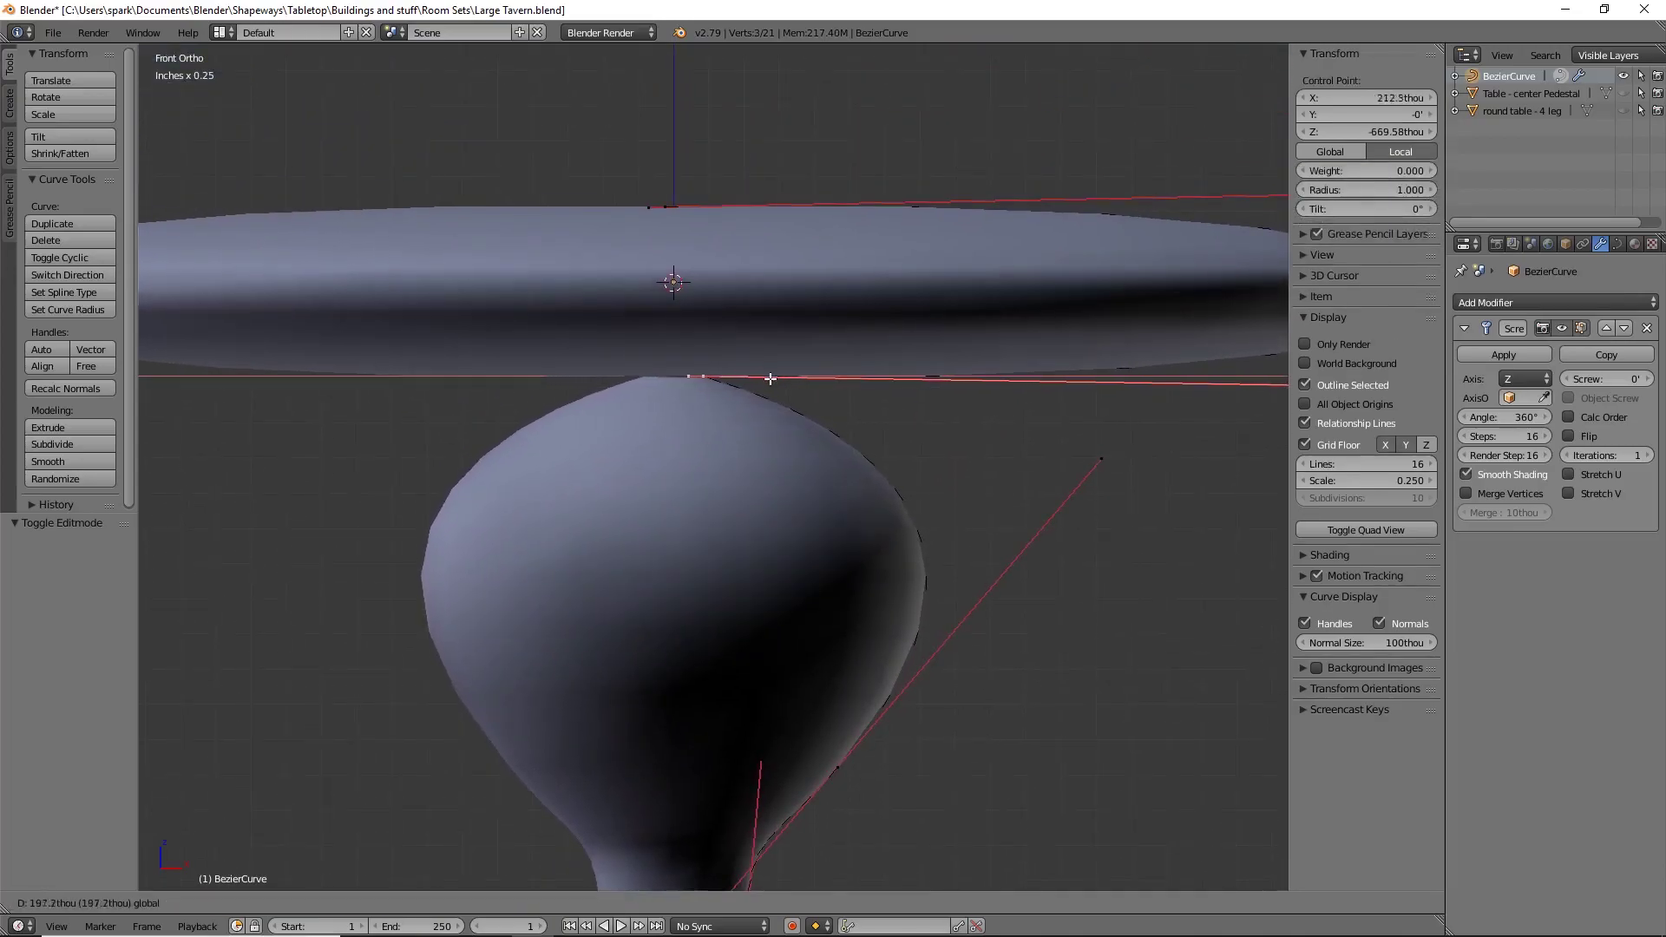
click(904, 387)
Step: Flip the Screw modifier's face direction and set its render steps to 16
scroll(960, 472, down, 4)
middle_drag(960, 472, 975, 338)
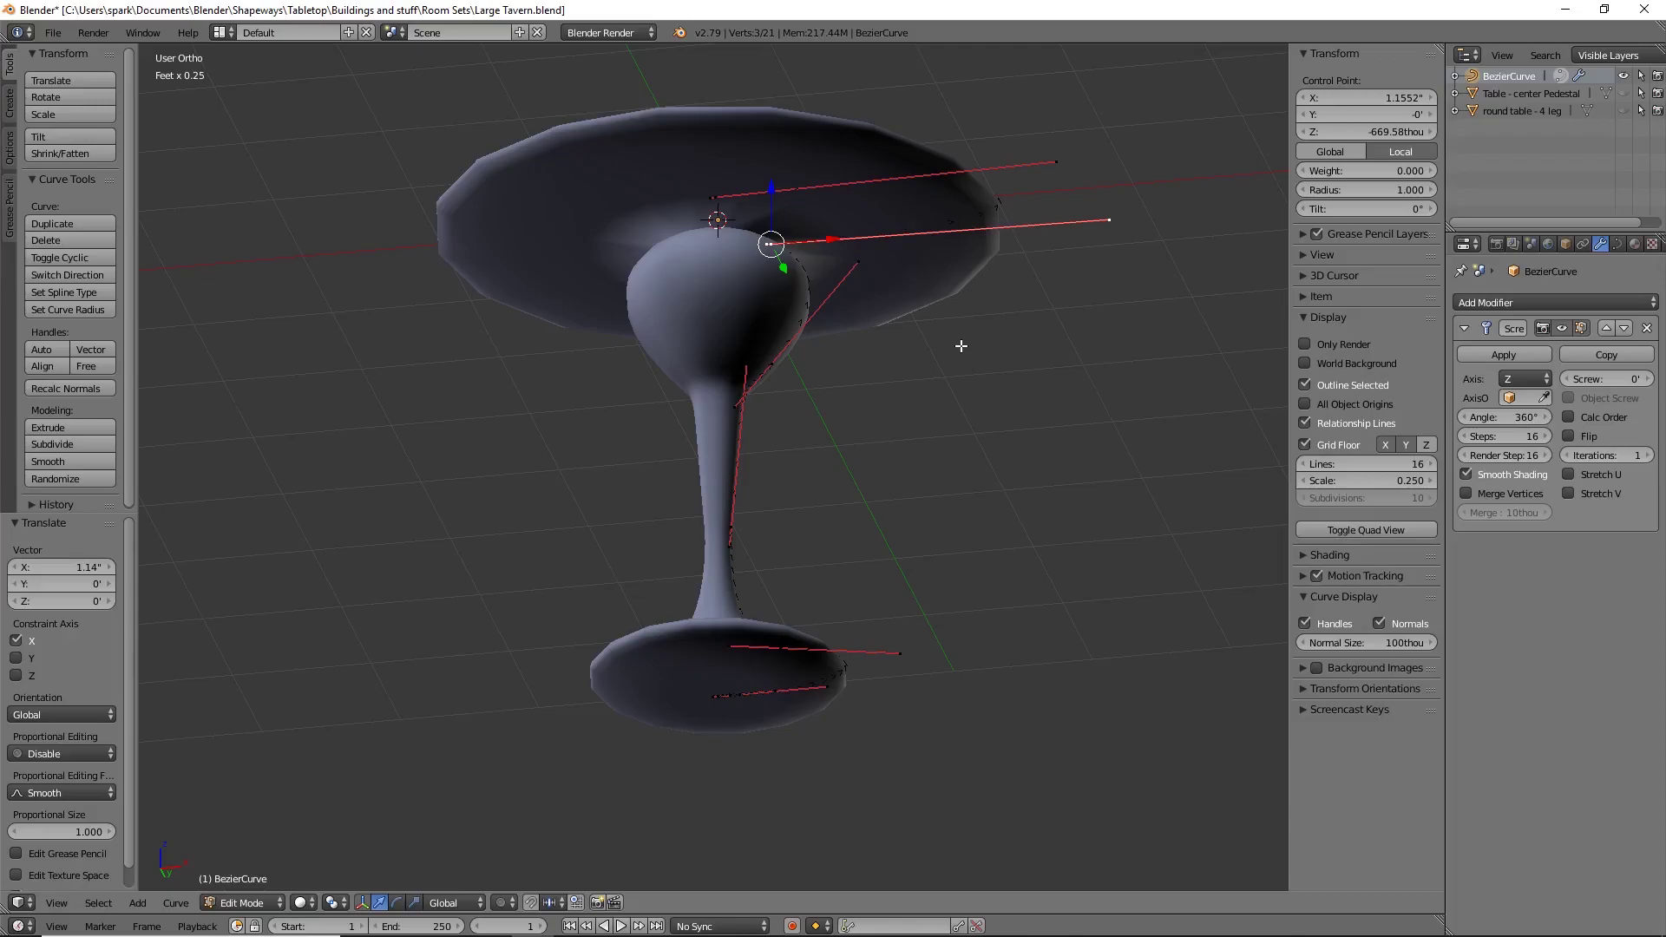
middle_drag(959, 340, 1009, 345)
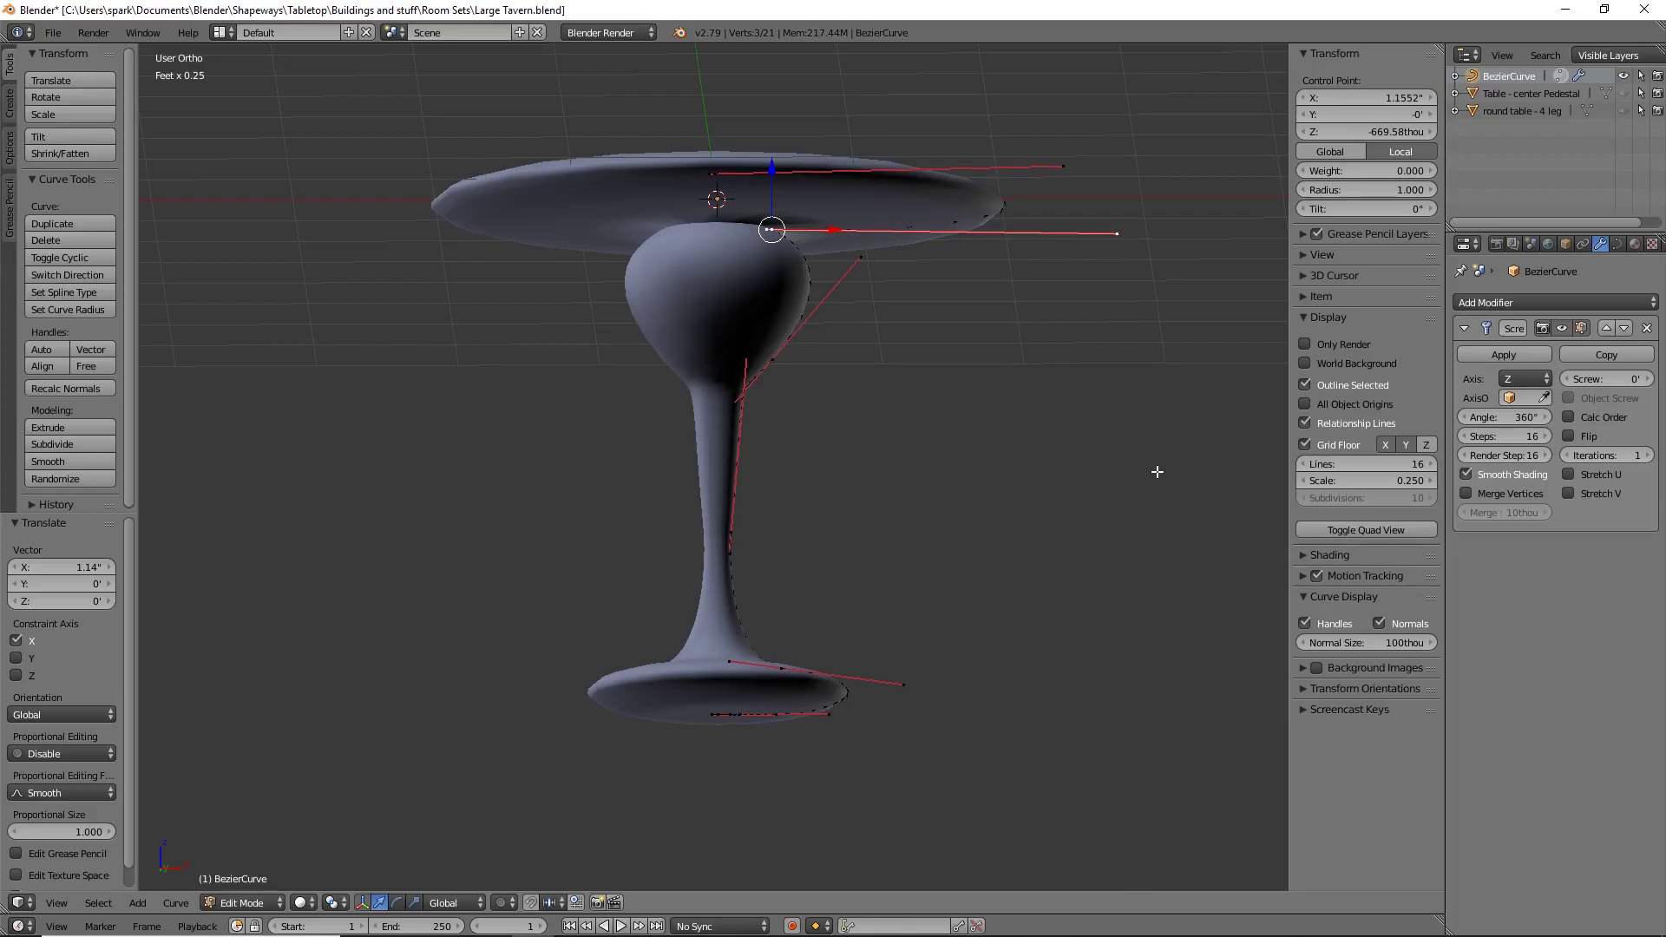
click(1569, 436)
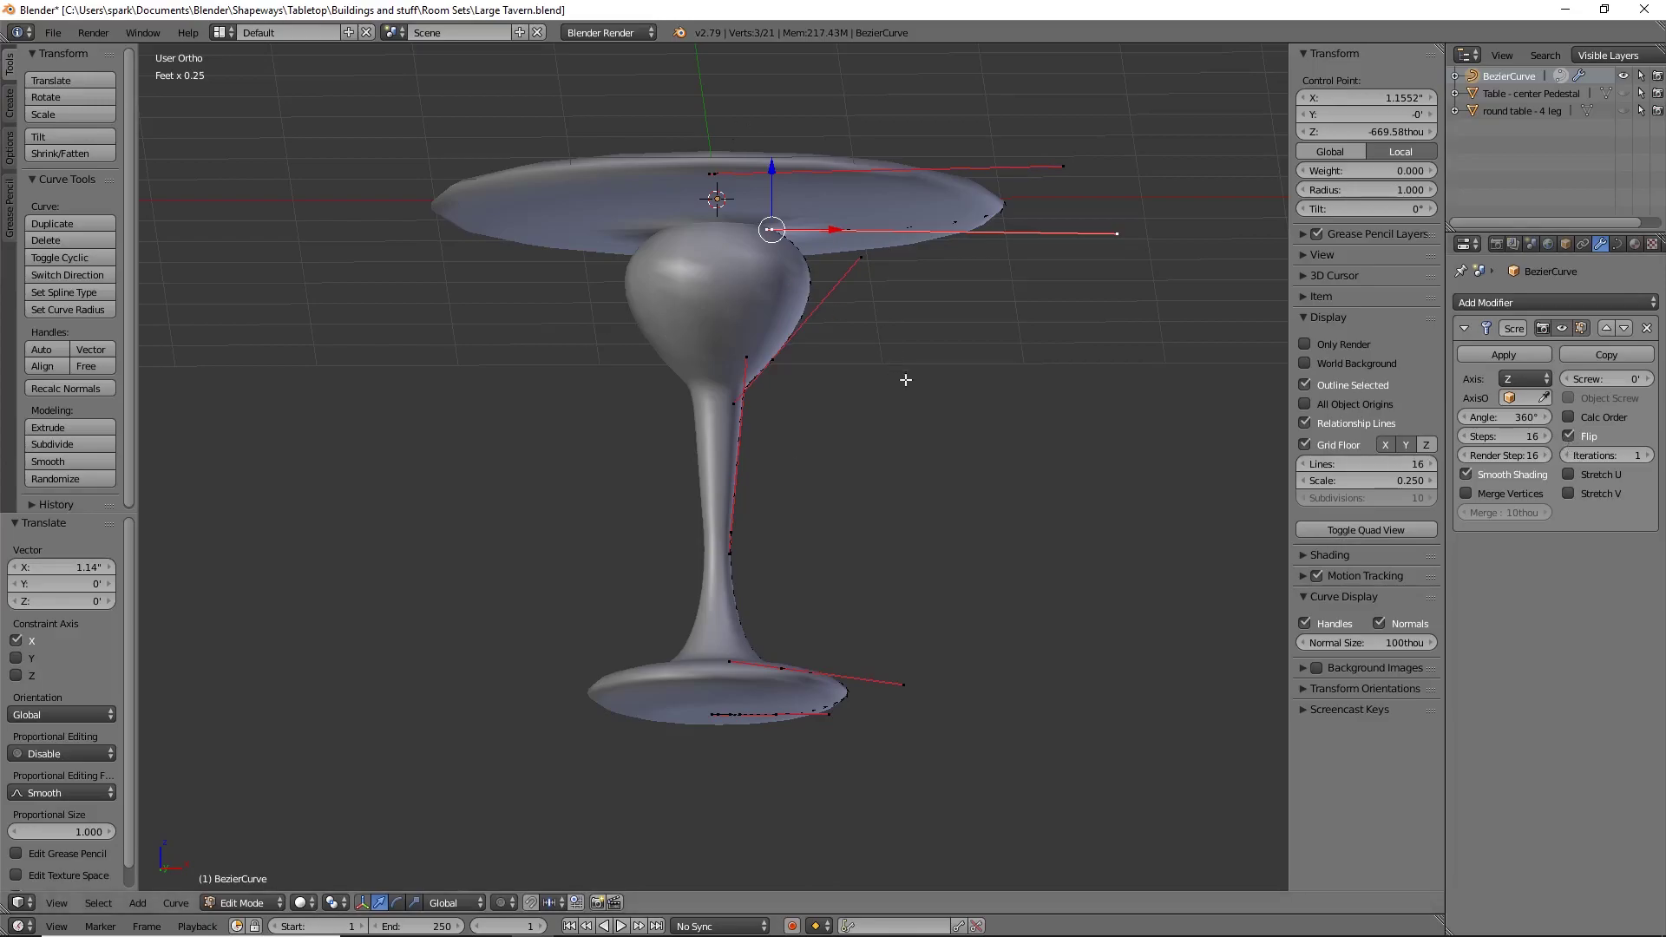
mouse_move(829, 320)
middle_down()
mouse_move(837, 402)
mouse_move(797, 394)
mouse_move(799, 327)
middle_up()
mouse_move(1606, 380)
mouse_down()
mouse_move(1649, 380)
mouse_move(1579, 379)
mouse_move(1606, 378)
mouse_up()
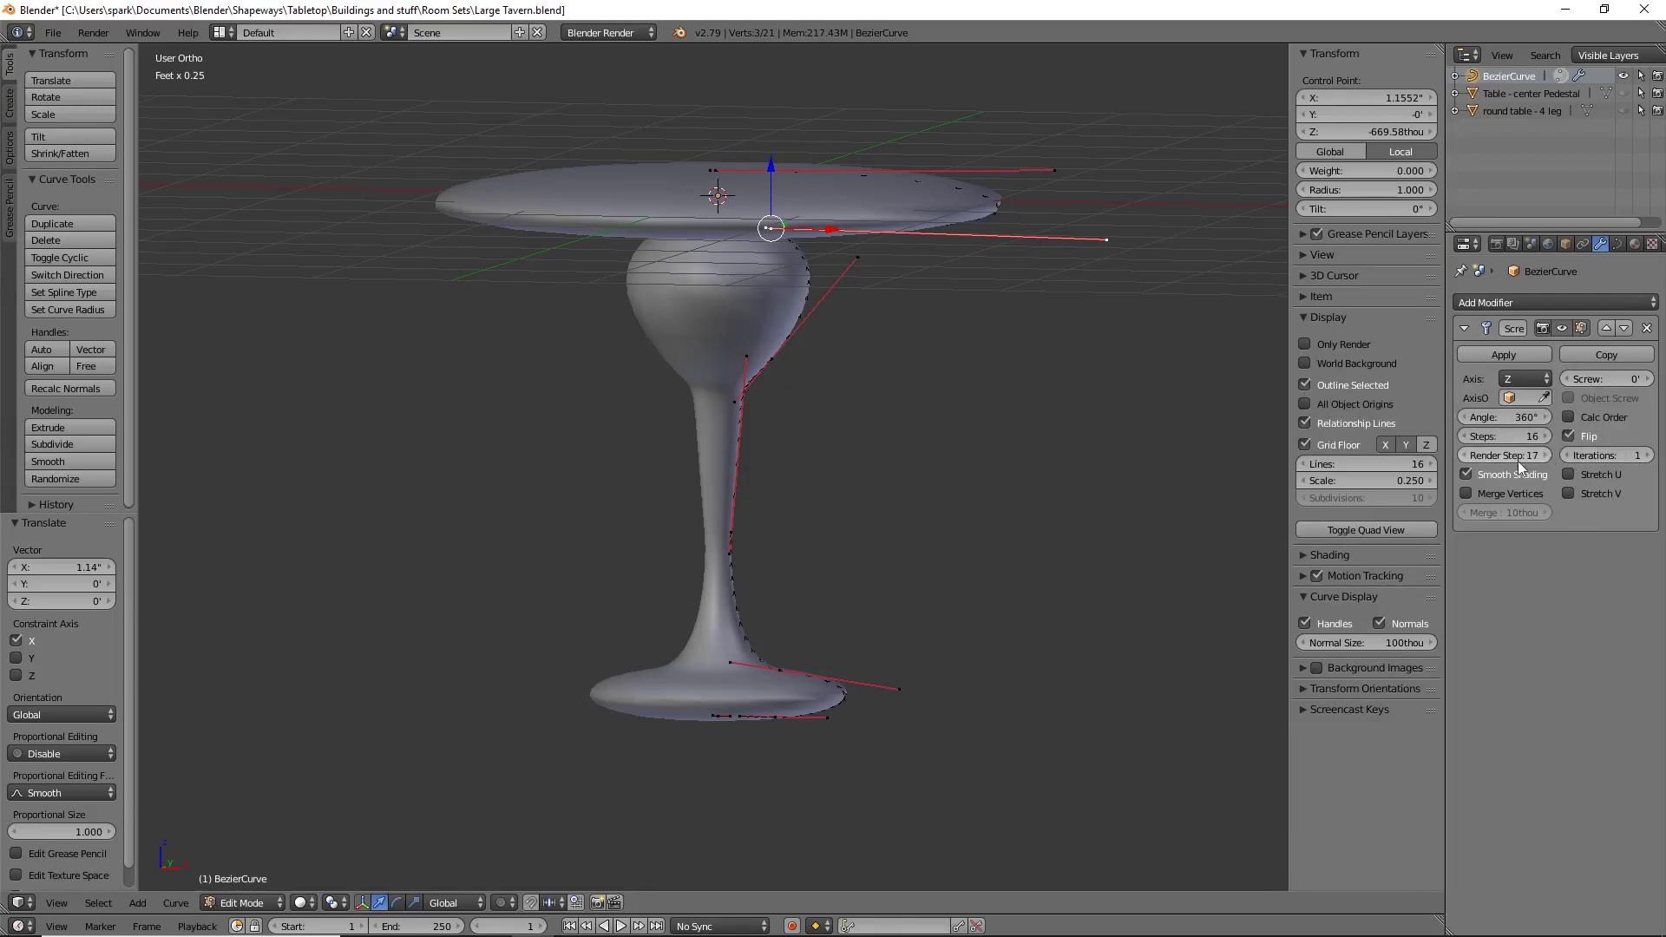
click(1462, 455)
middle_drag(776, 286, 918, 400)
Step: Duplicate the table curve in place and hide the original curve
key(Tab)
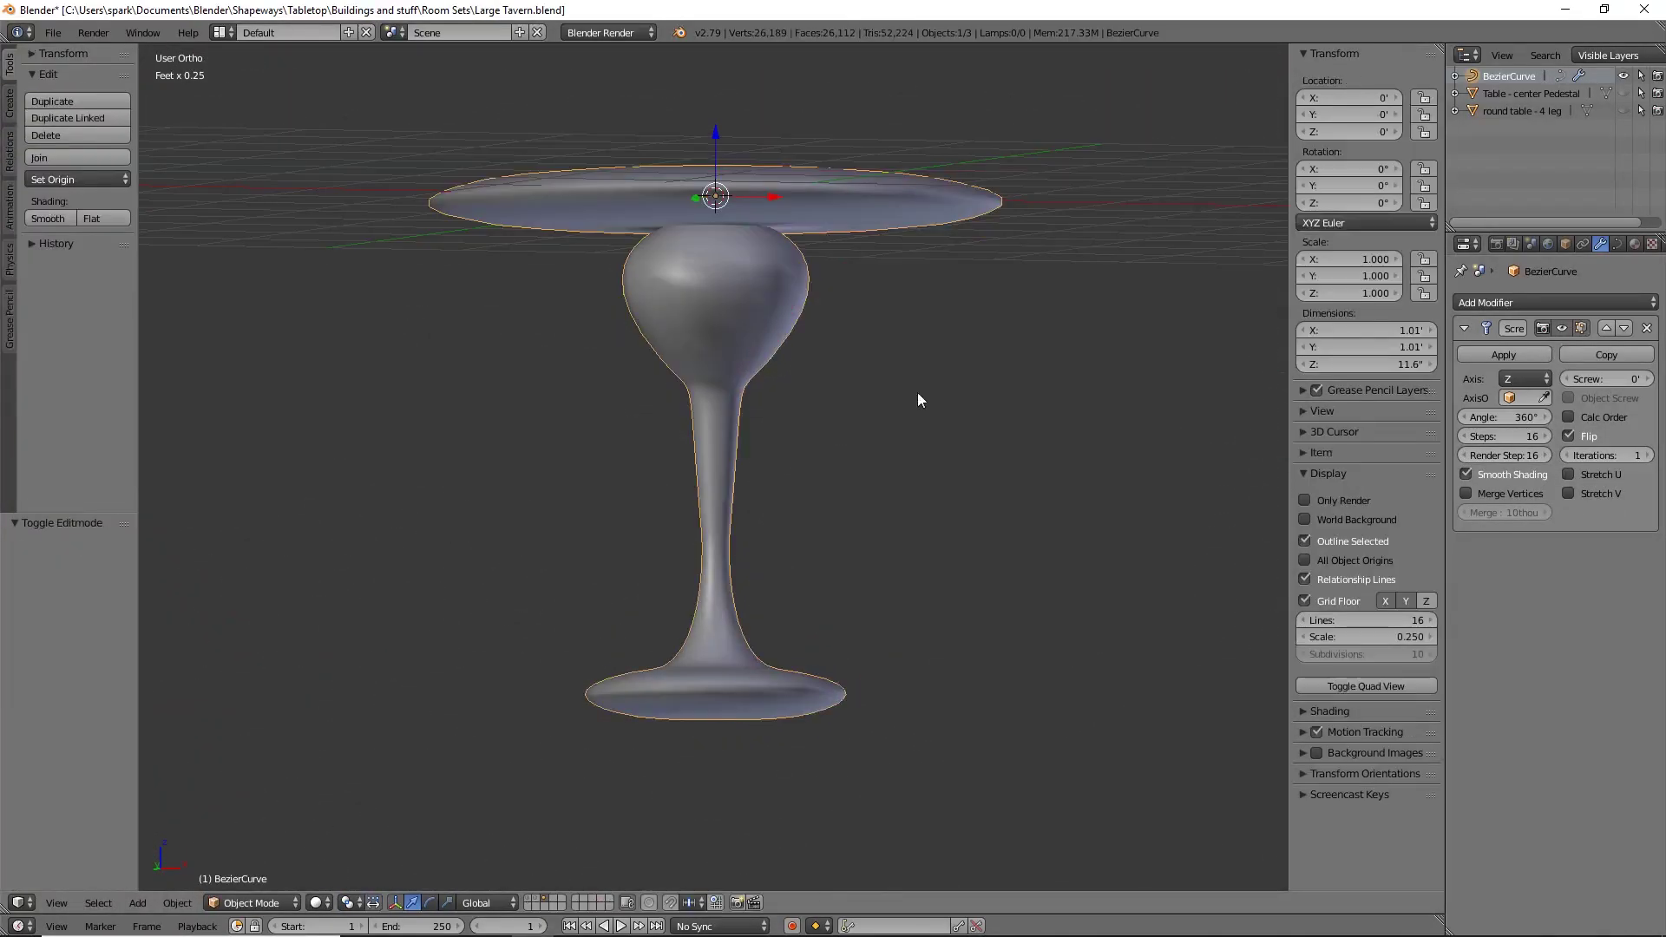
key(shift+d)
key(Escape)
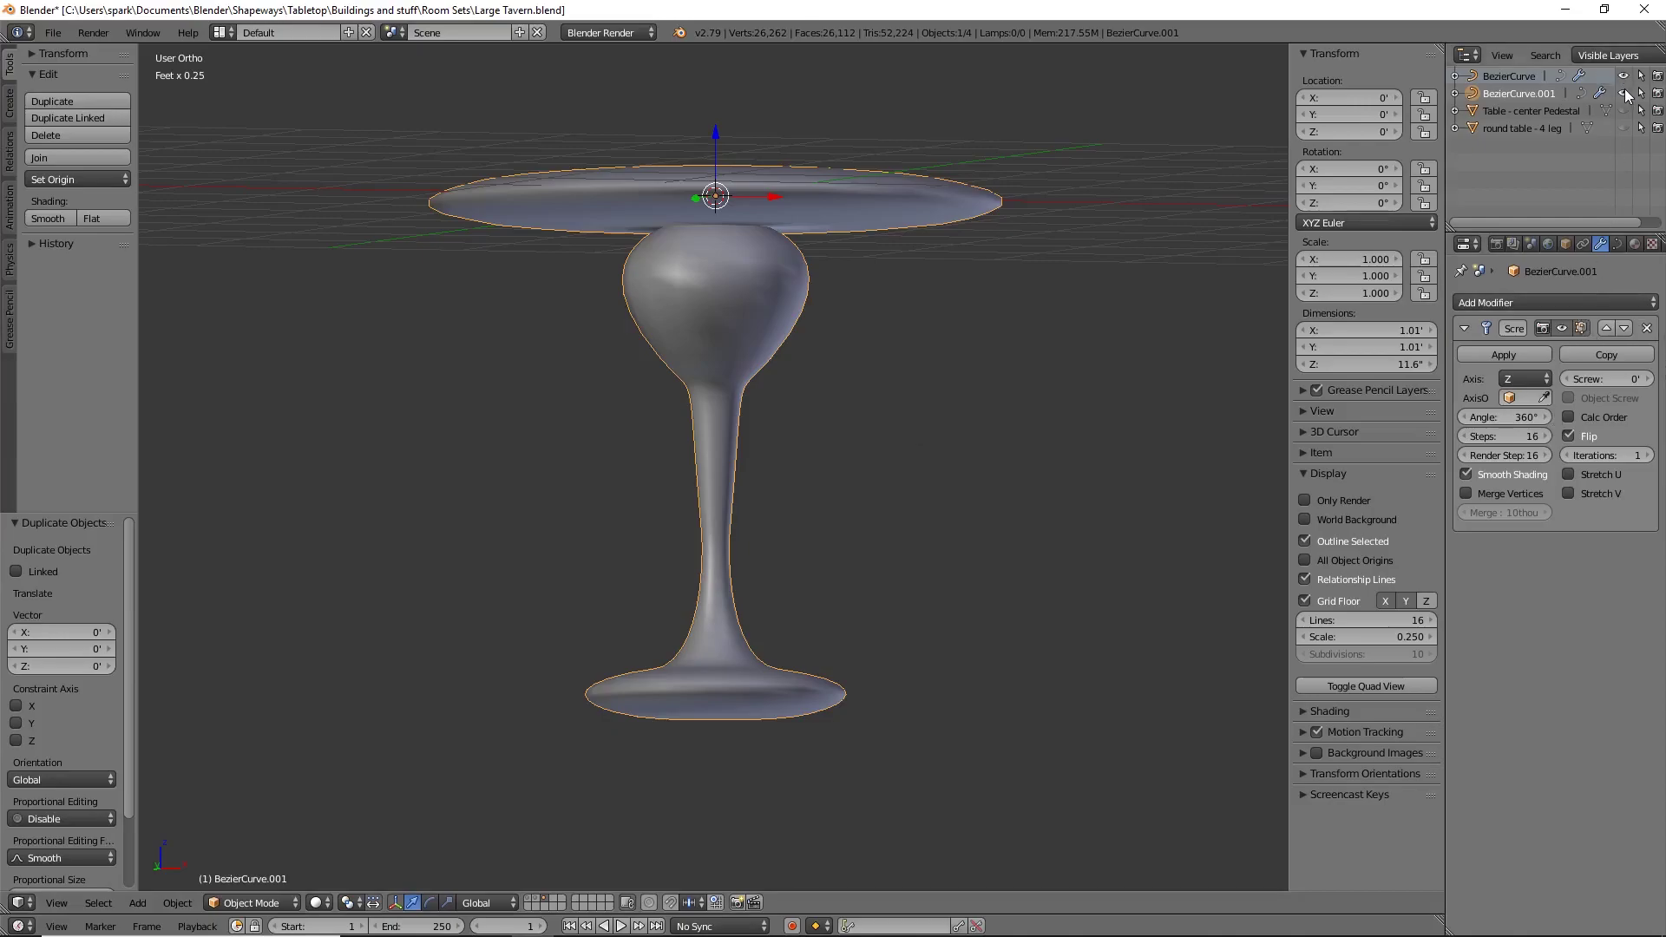
right_click(1513, 92)
click(1511, 90)
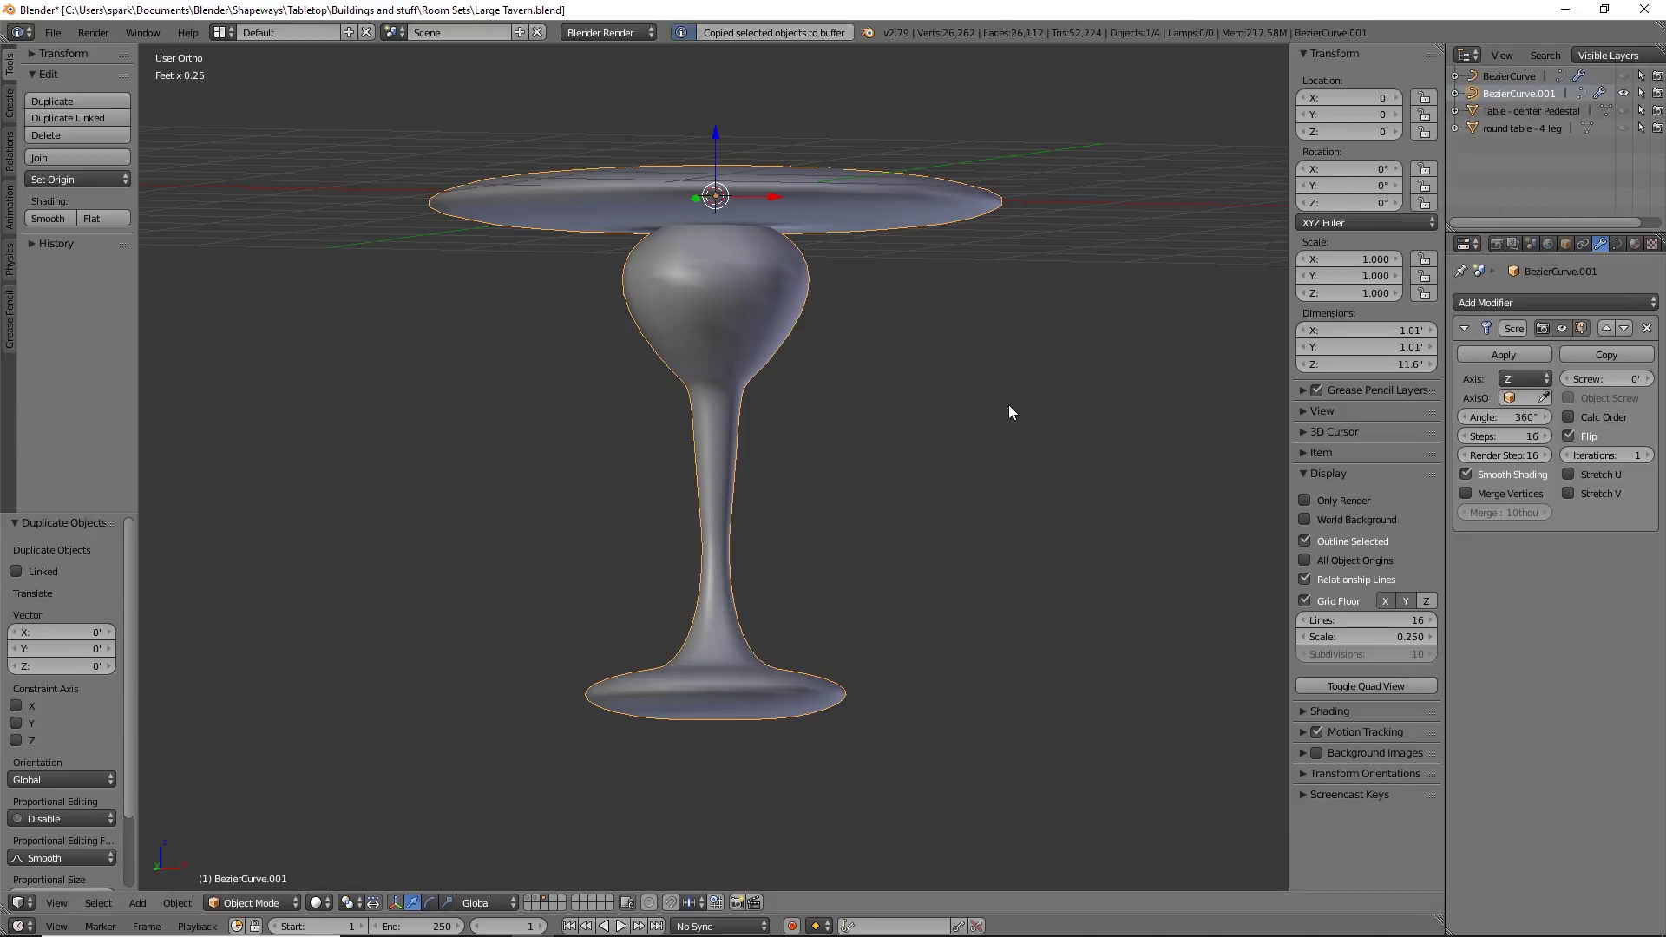
Step: Convert the duplicated curve to a mesh and open it for editing
key(alt+c)
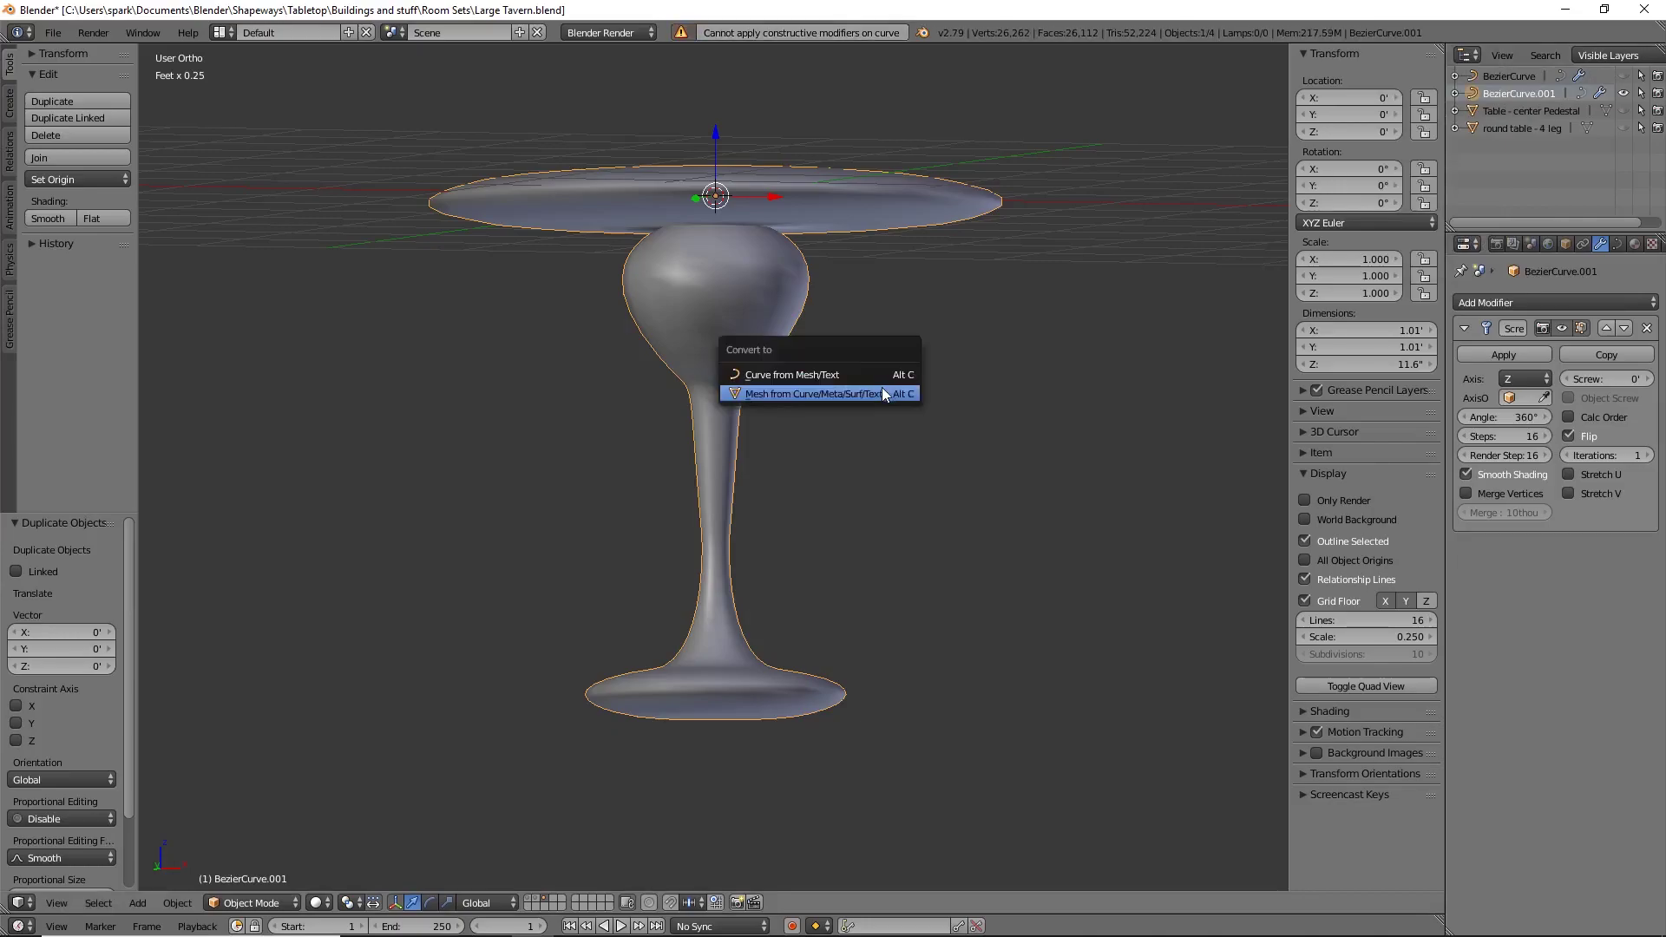
click(883, 391)
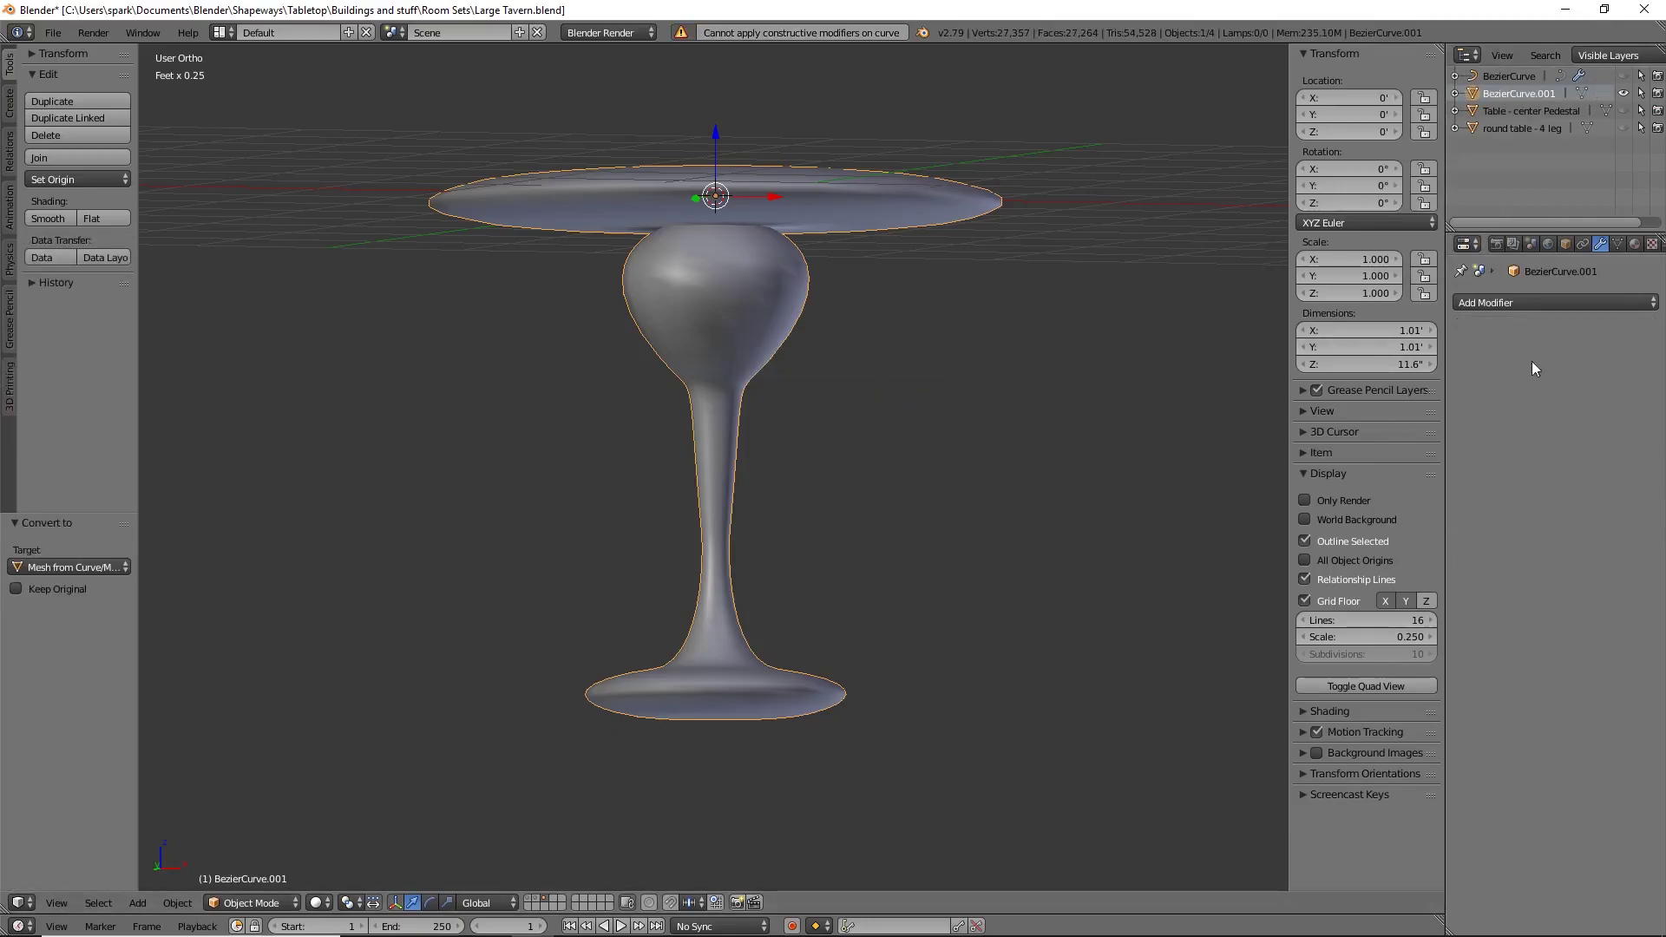
key(Tab)
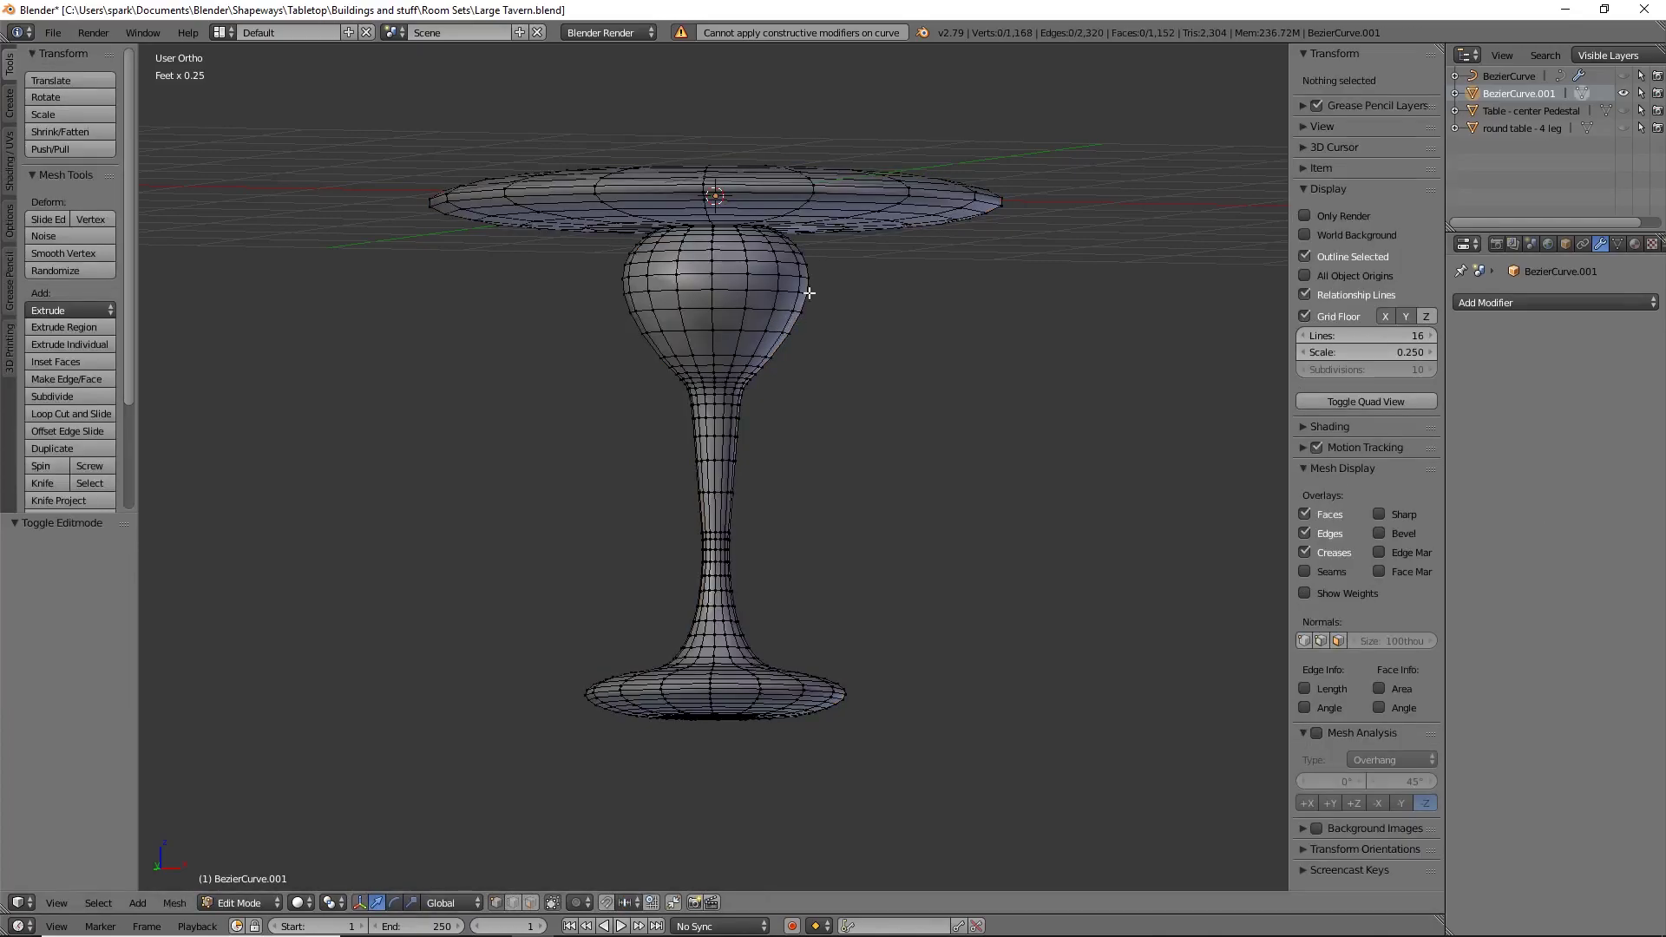
Step: Select the lower vertex rows of the base in wireframe and flatten them to one level along Z
ctrl+scroll(949, 447, down, 5)
key(KP_1)
scroll(959, 357, up, 3)
shift+middle_drag(959, 356, 907, 258)
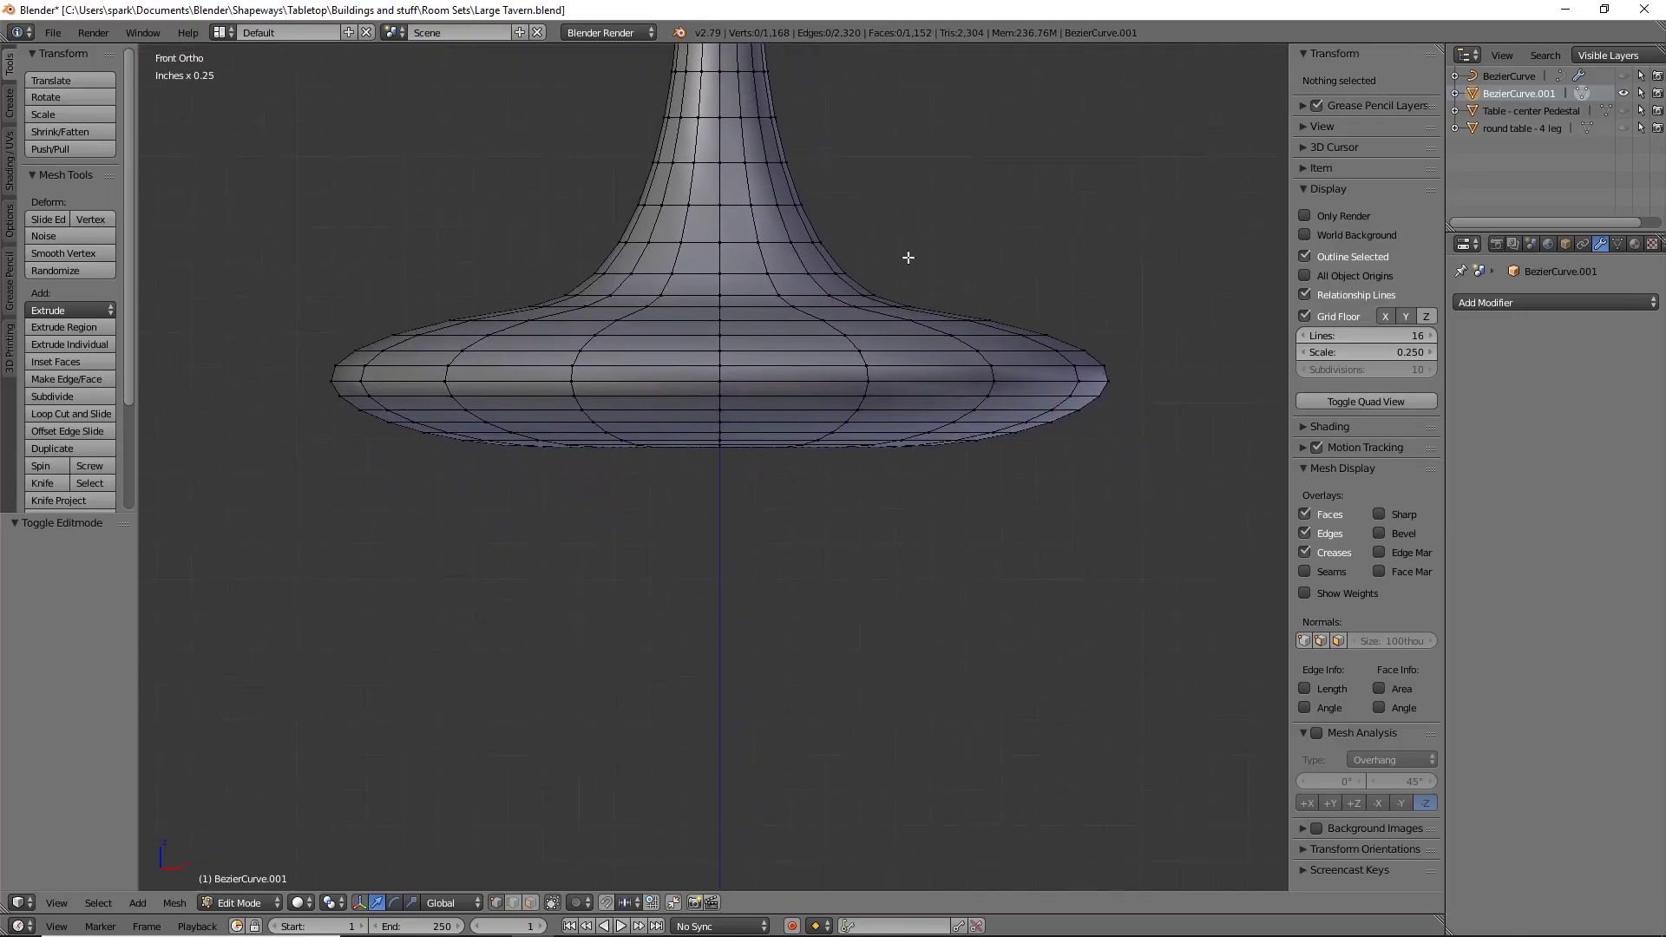
key(z)
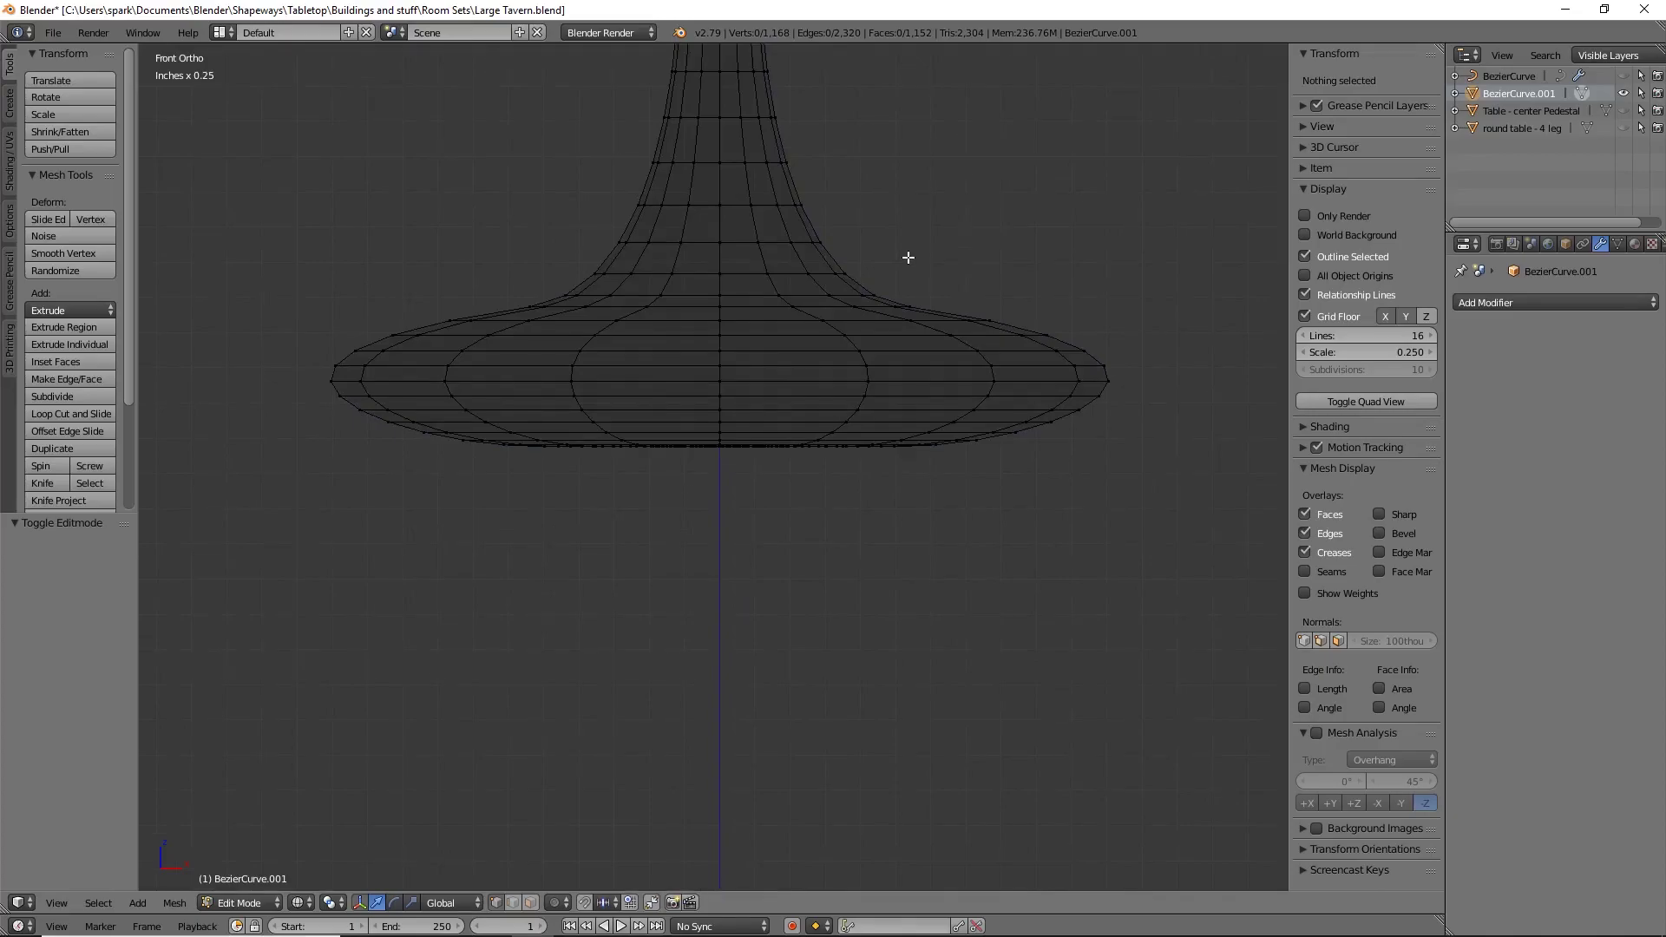
key(b)
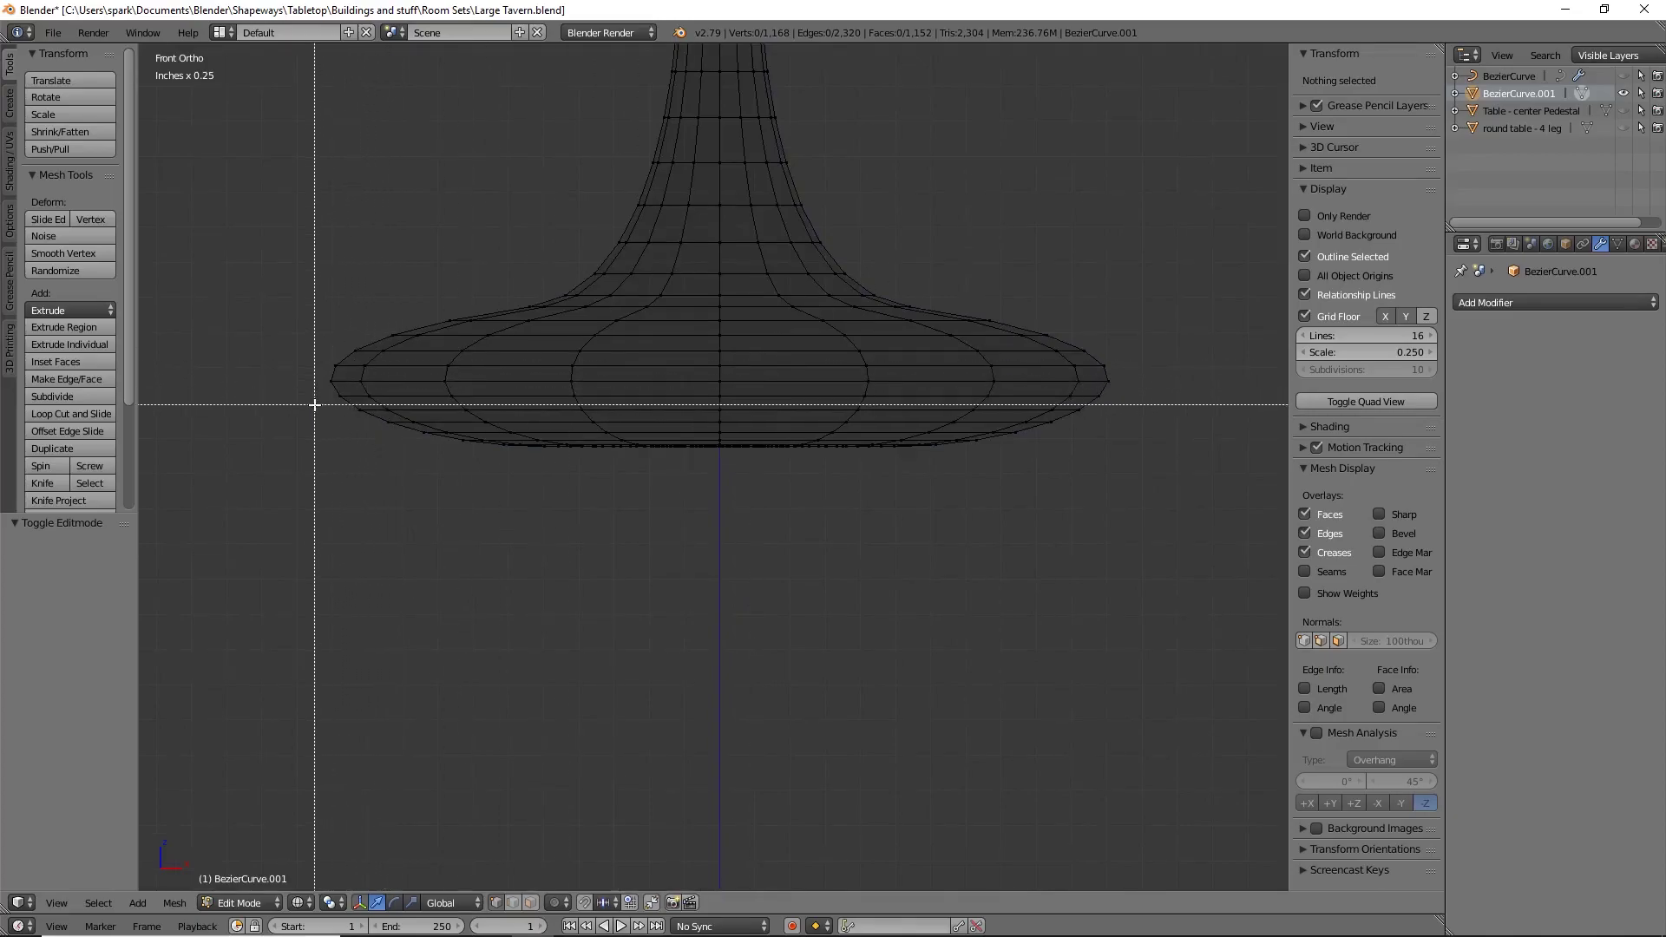
drag(314, 405, 1192, 492)
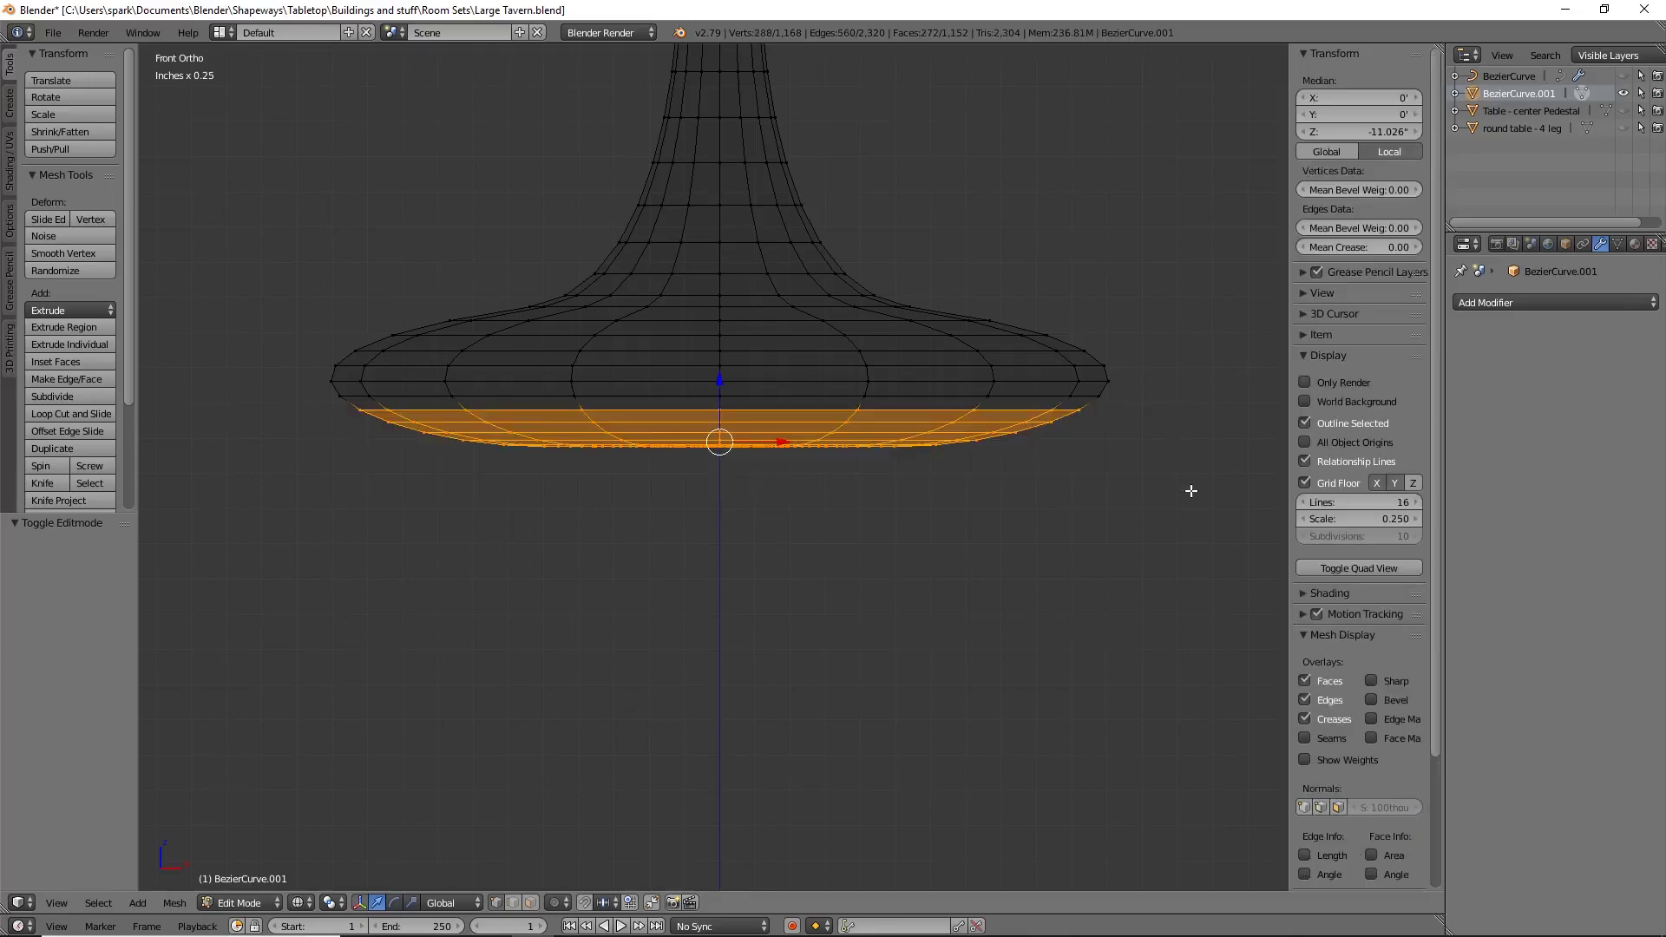
key(s)
key(z)
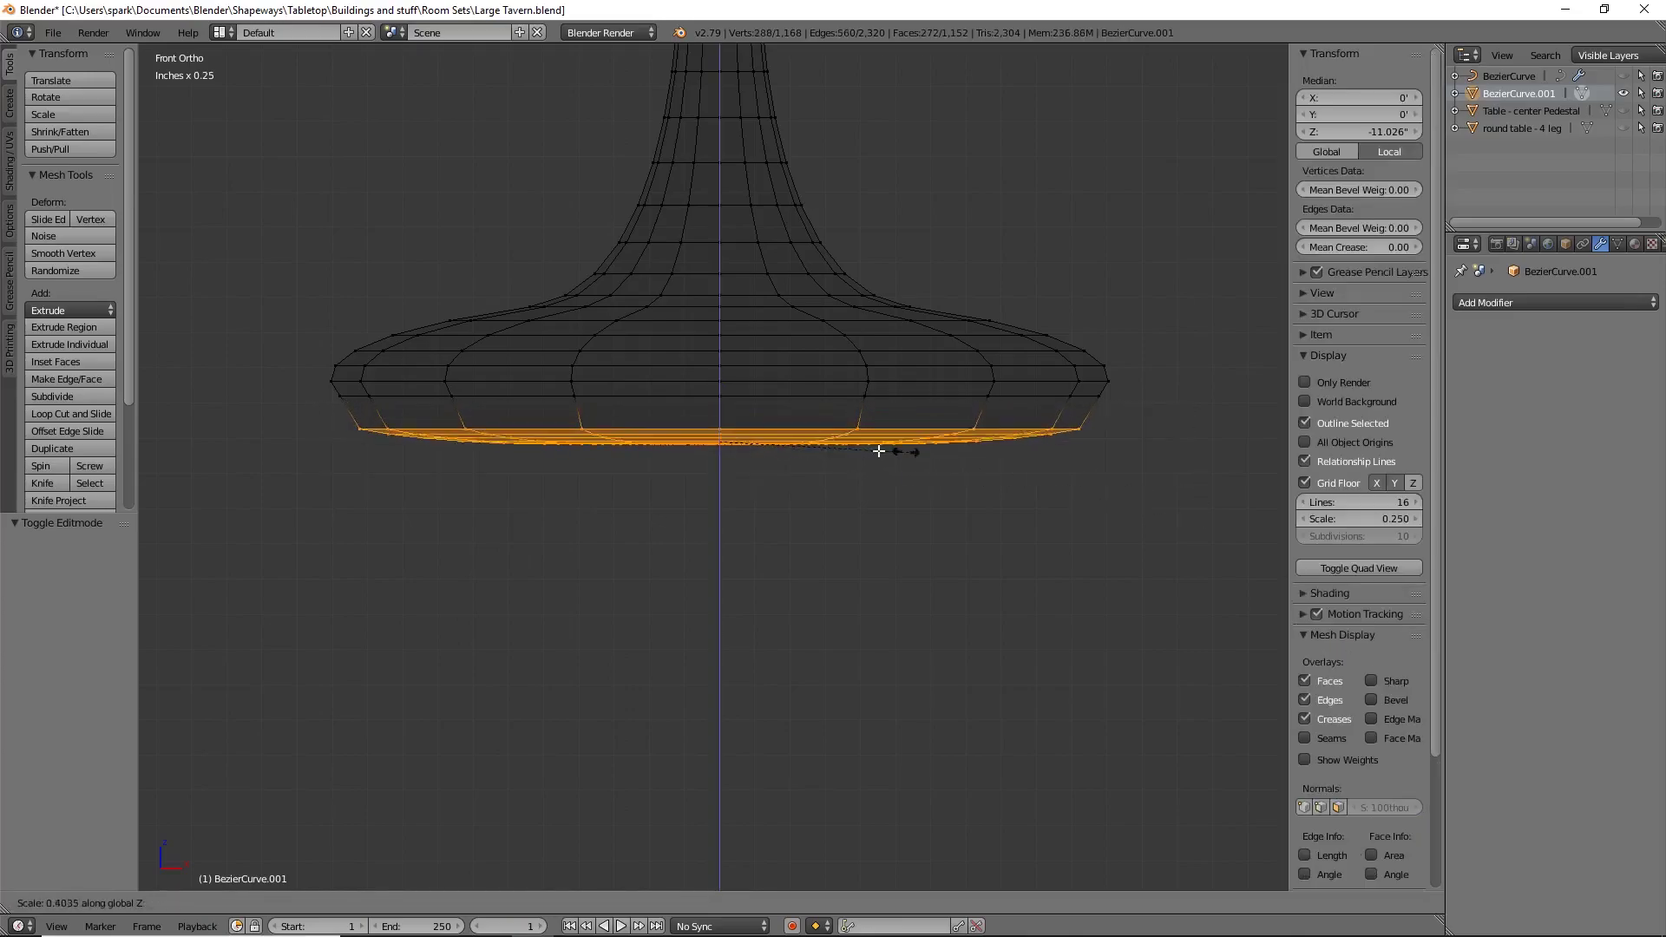
click(718, 442)
key(s)
key(z)
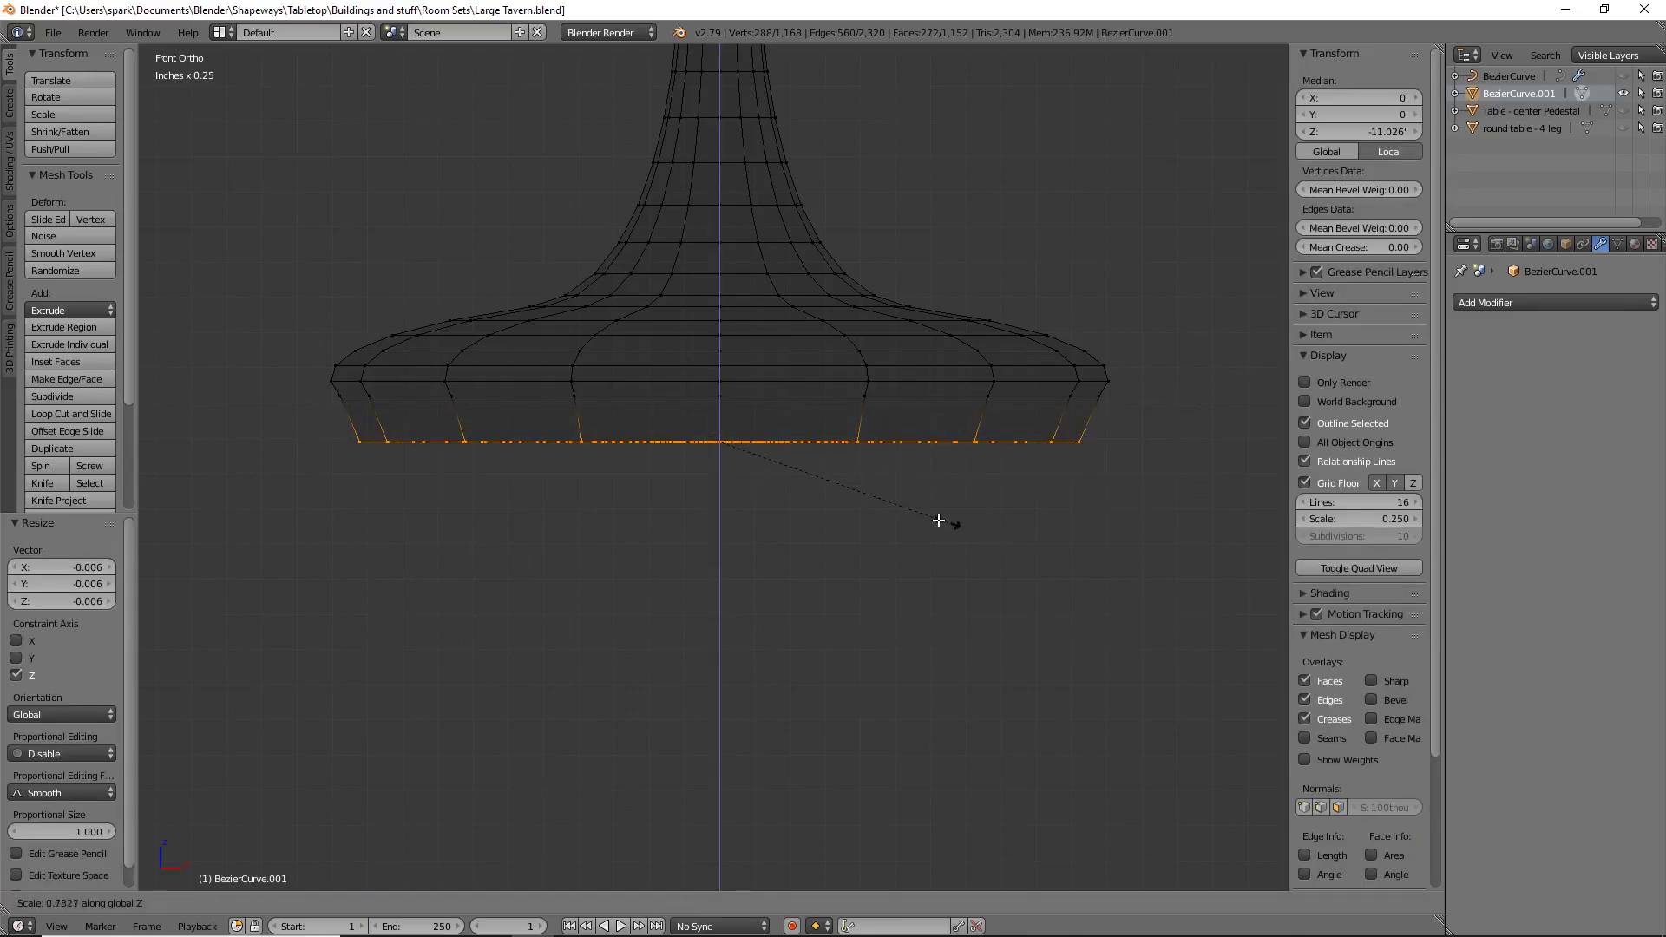
click(726, 449)
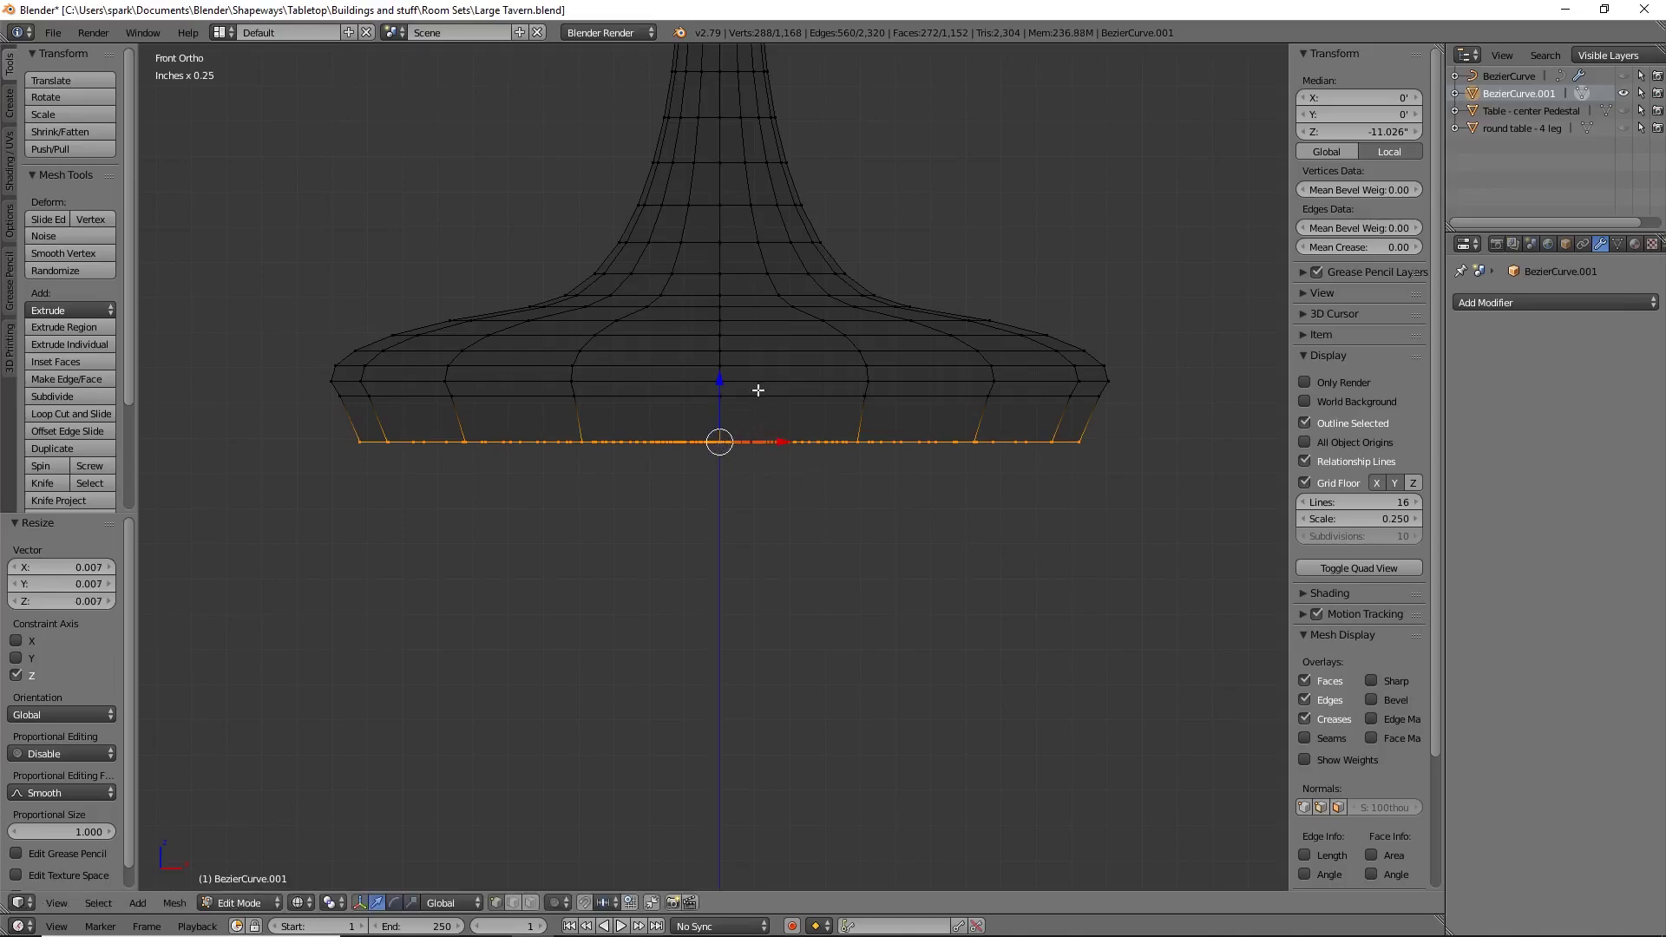
Step: Extend the selection to the next edge row up on the base and flatten it along Z with the underside
alt+right_click(758, 390)
key(b)
drag(294, 413, 1244, 521)
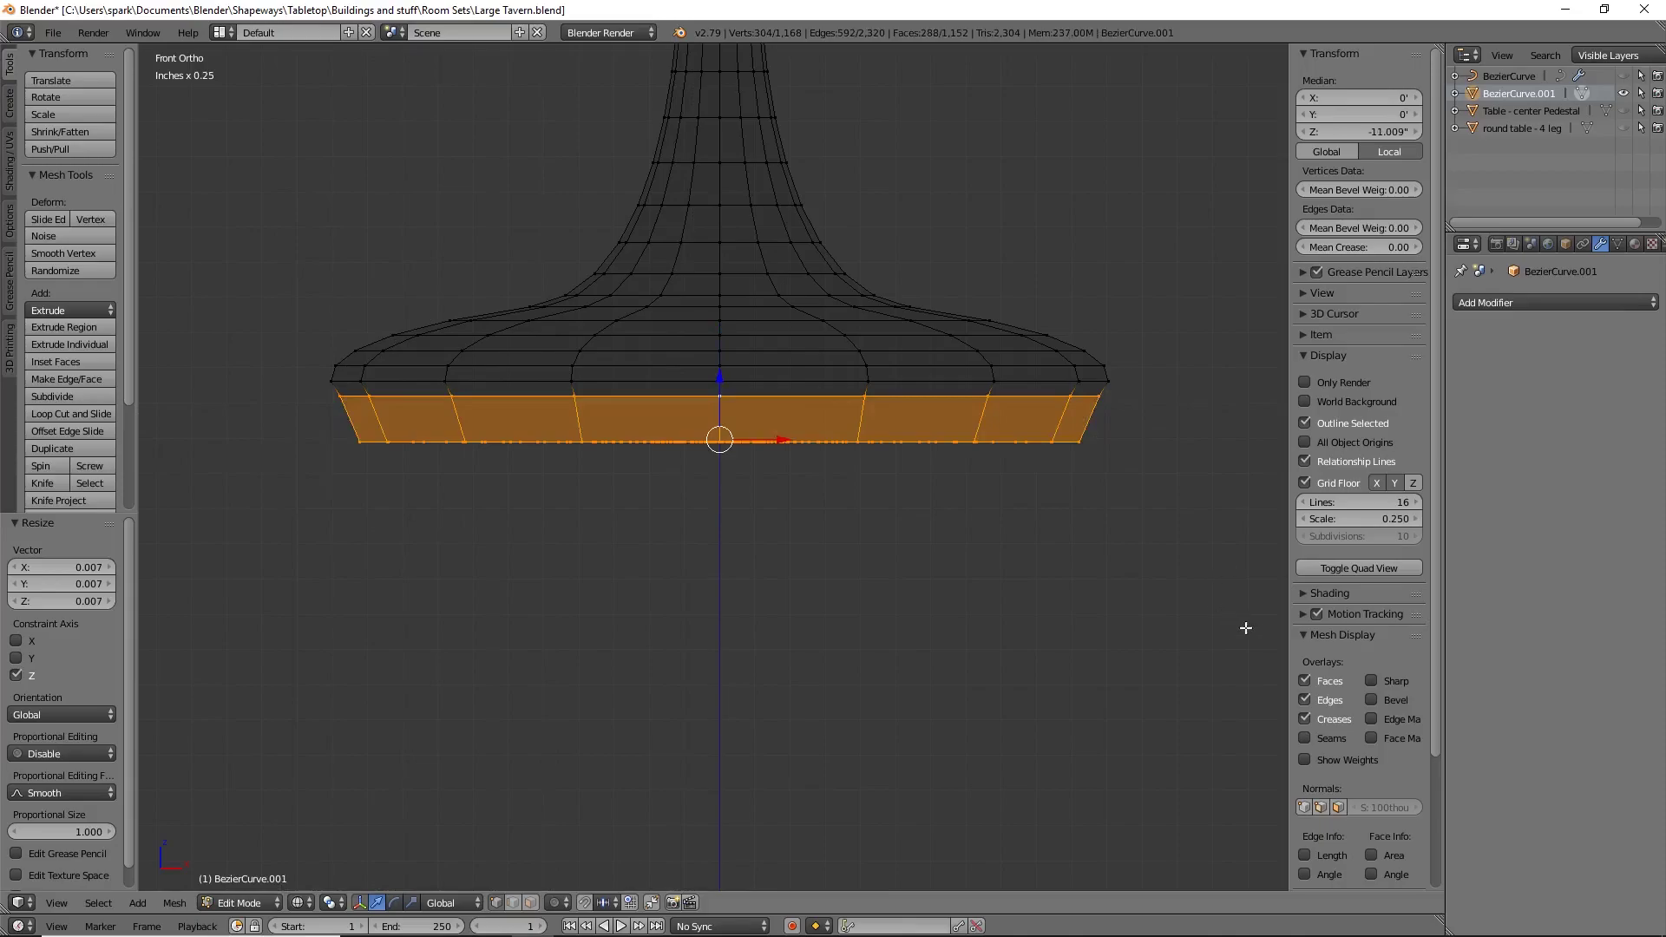
key(s)
key(z)
click(721, 442)
key(z)
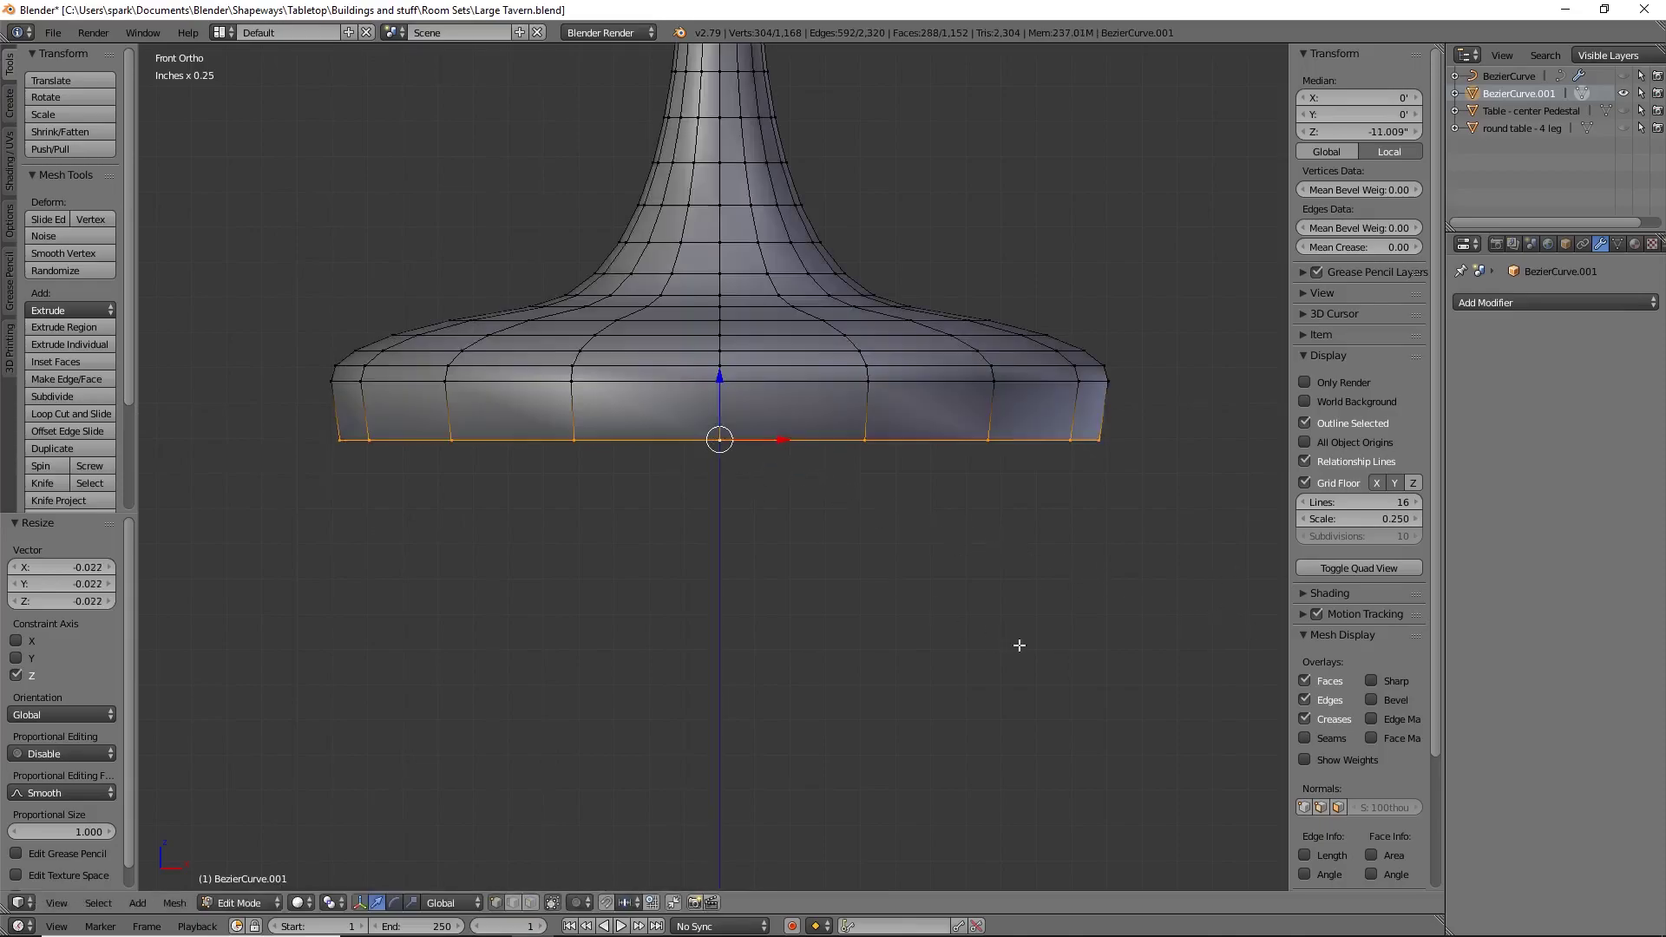
key(s)
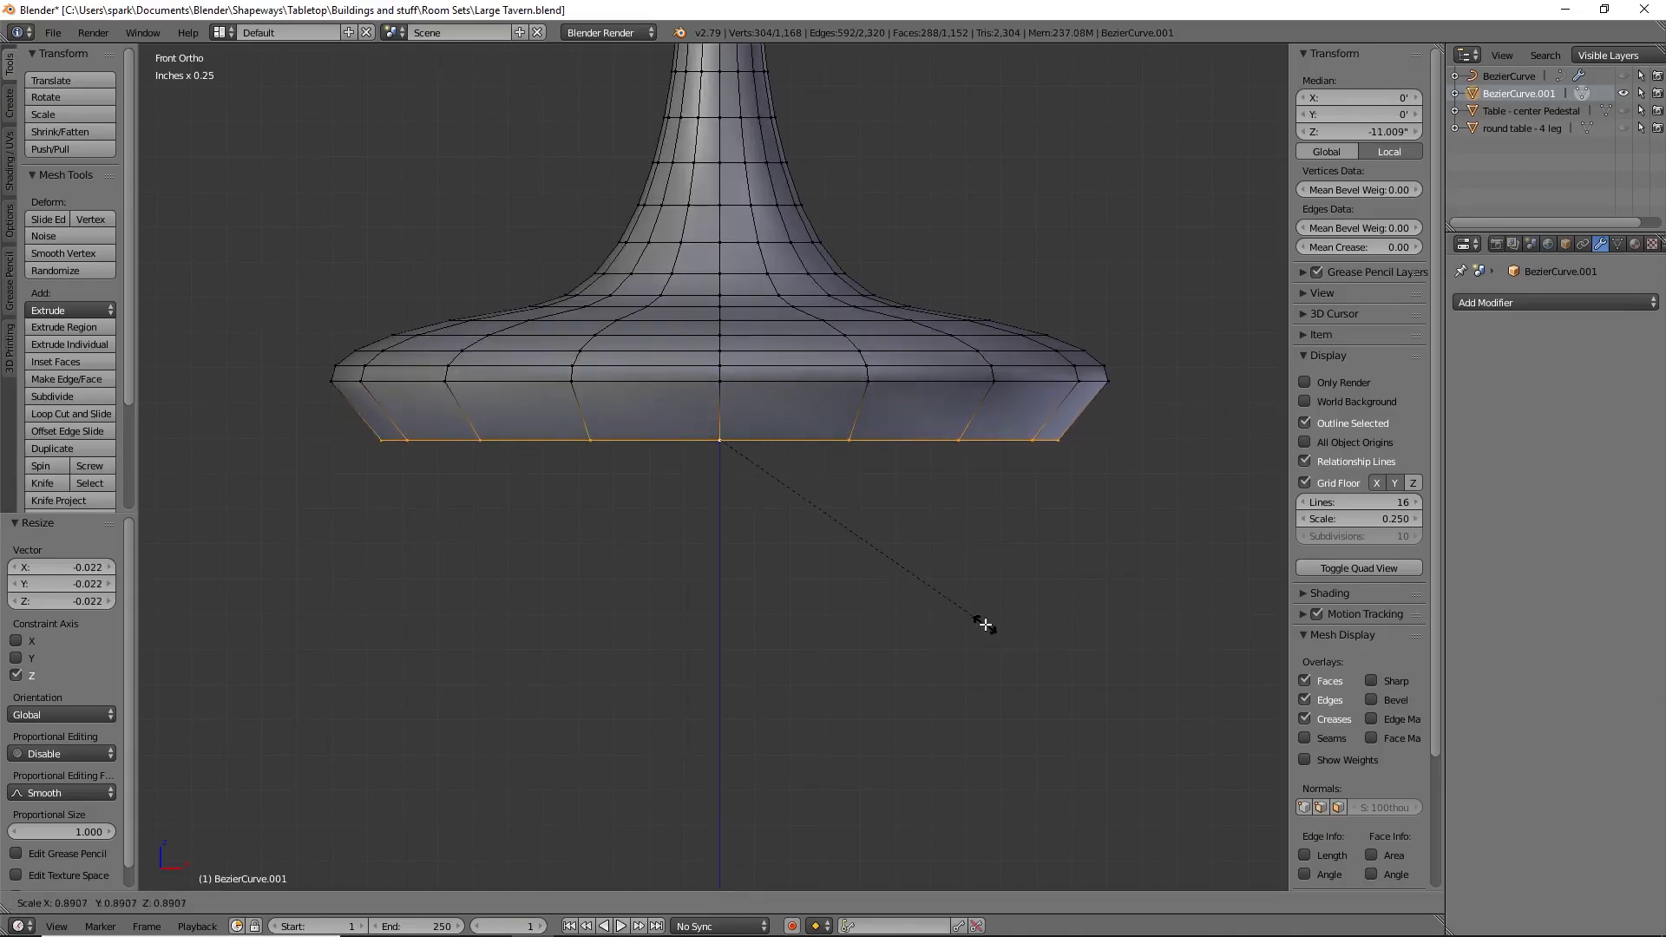
right_click(984, 623)
key(s)
key(z)
click(715, 443)
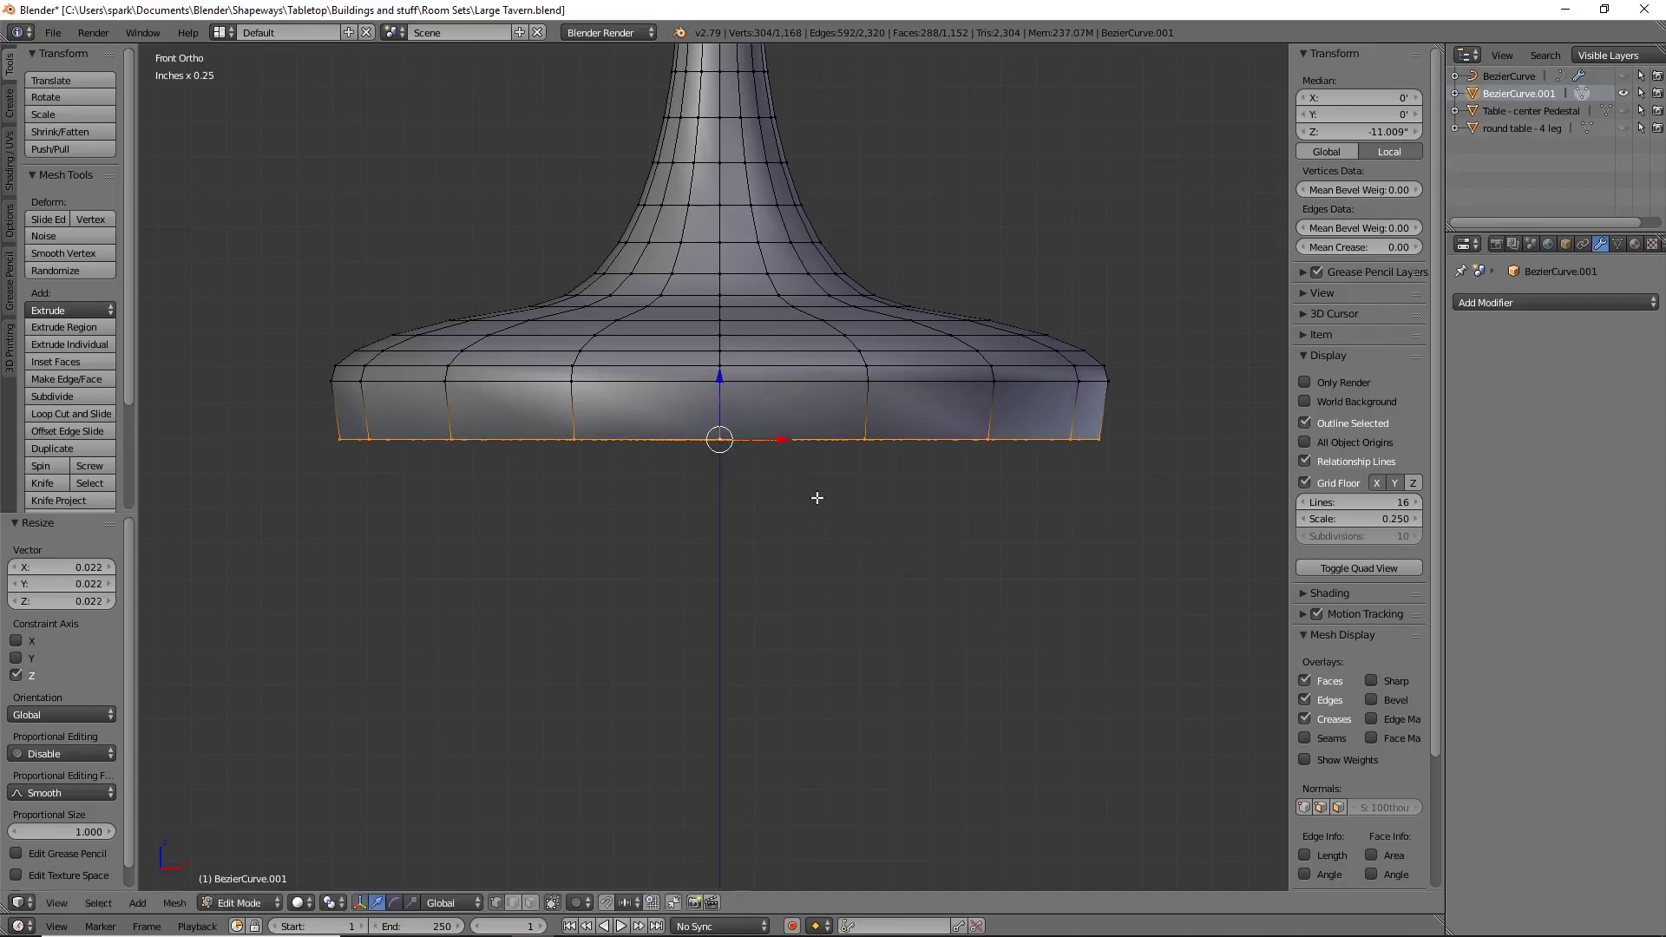
Step: Select the upper vertex rows of the tabletop in wireframe and flatten them to one level along Z
key(a)
scroll(828, 507, down, 4)
shift+scroll(804, 469, up, 2)
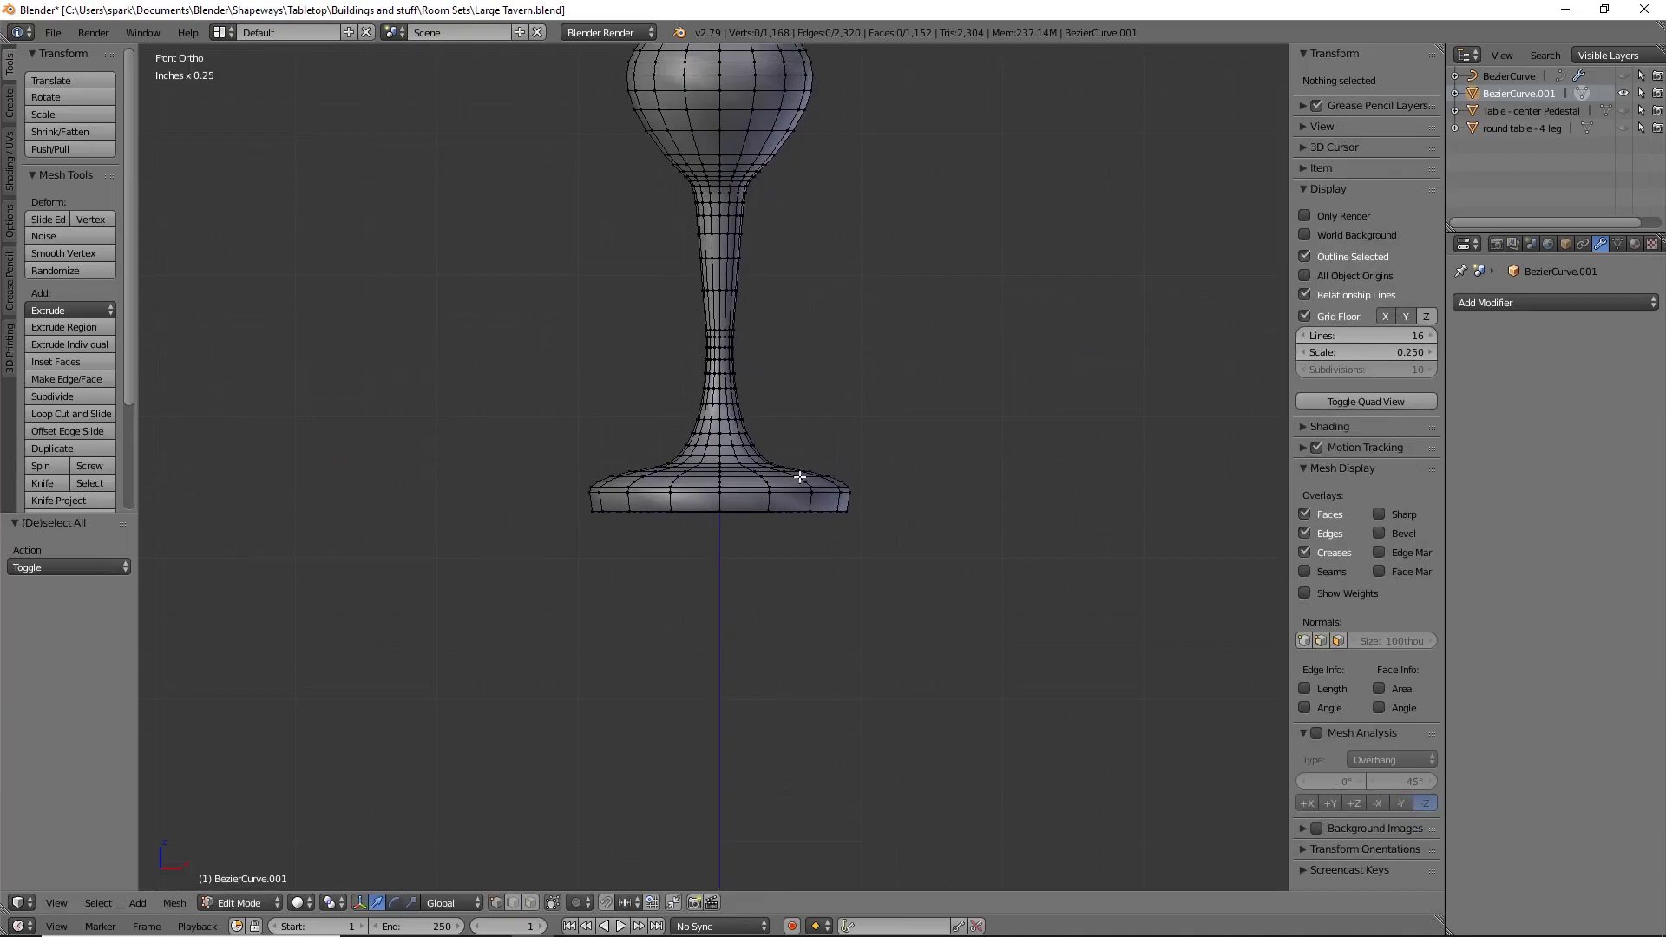
scroll(801, 348, down, 2)
shift+middle_drag(801, 348, 780, 630)
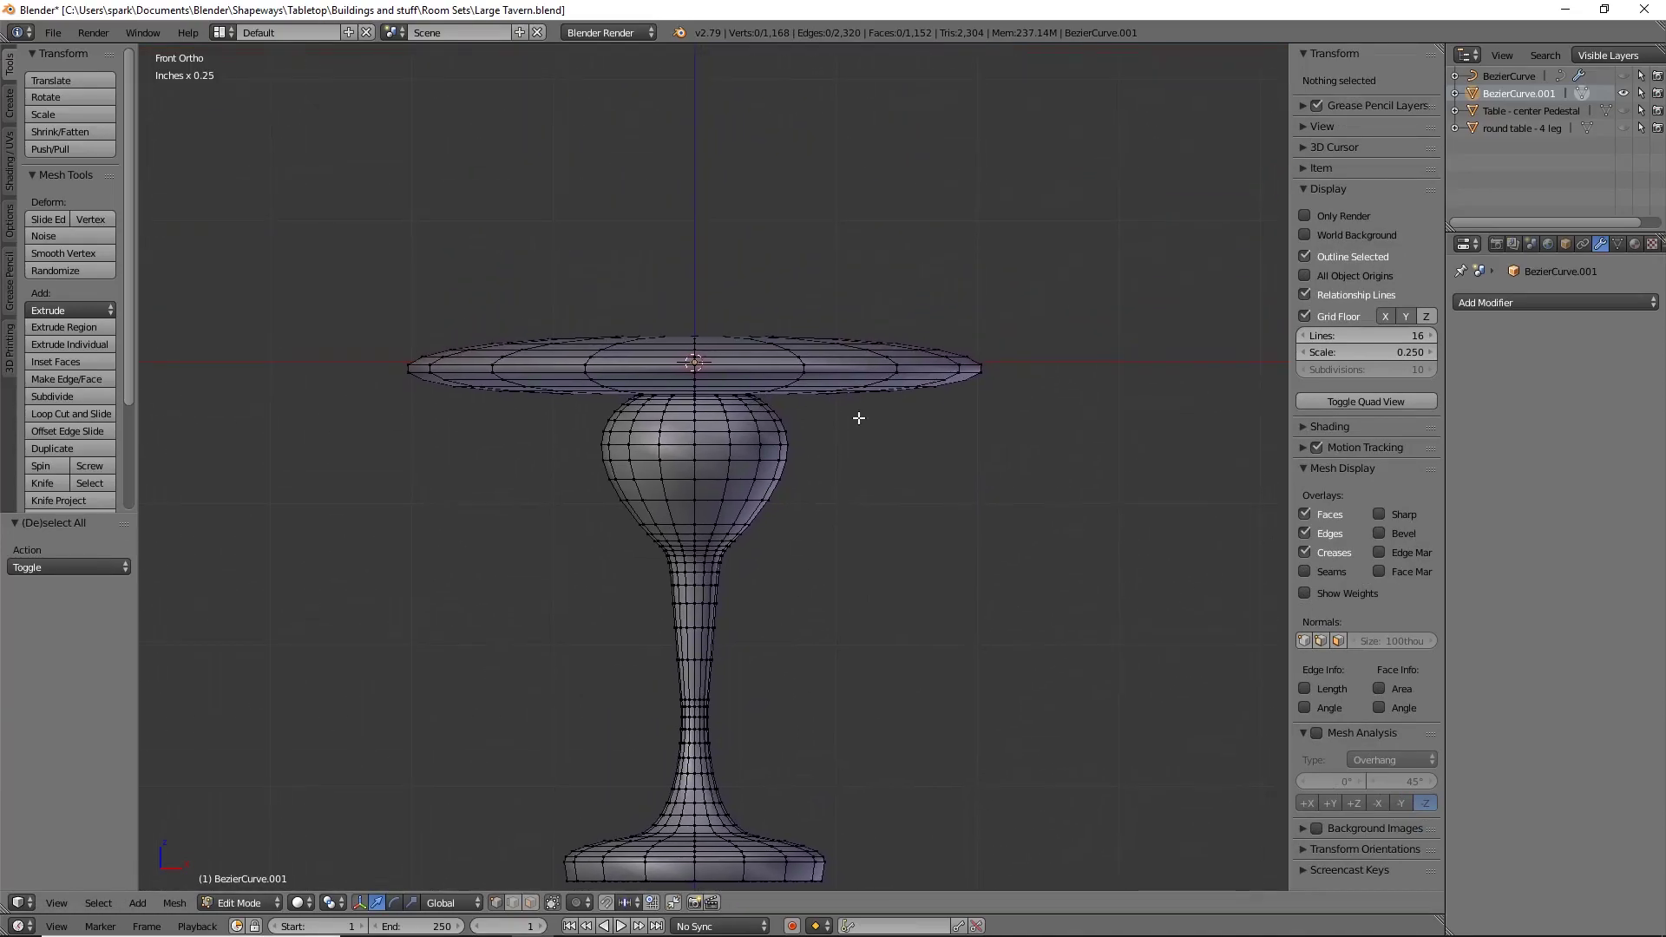
scroll(859, 417, up, 4)
shift+scroll(796, 373, up, 4)
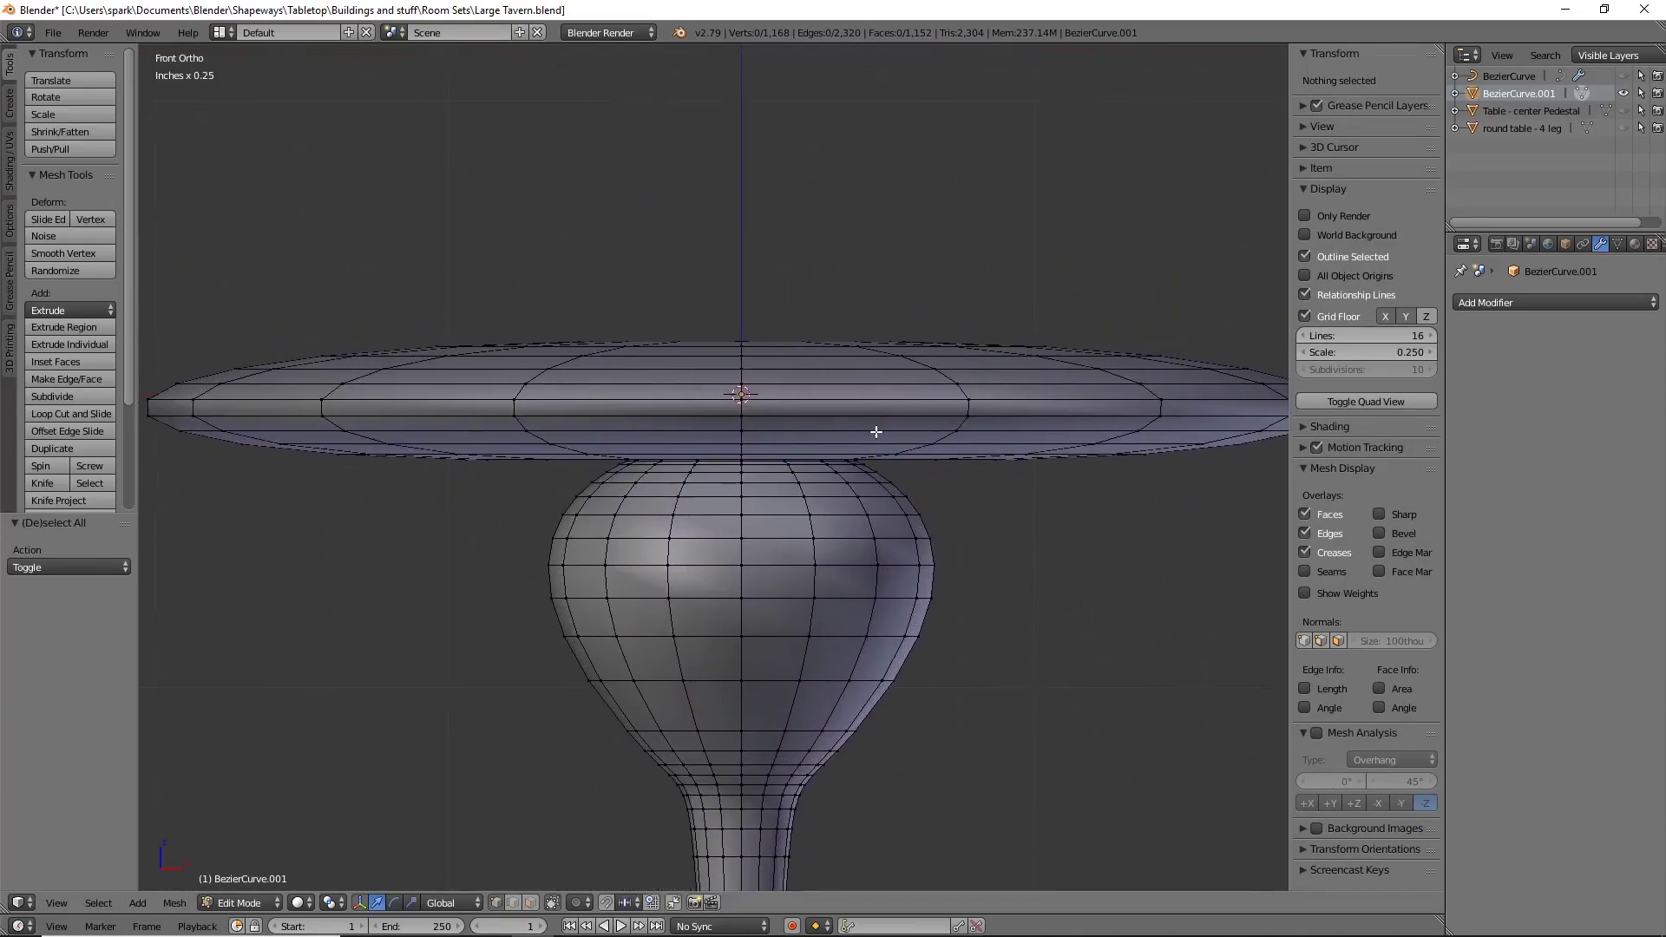
scroll(858, 404, down, 2)
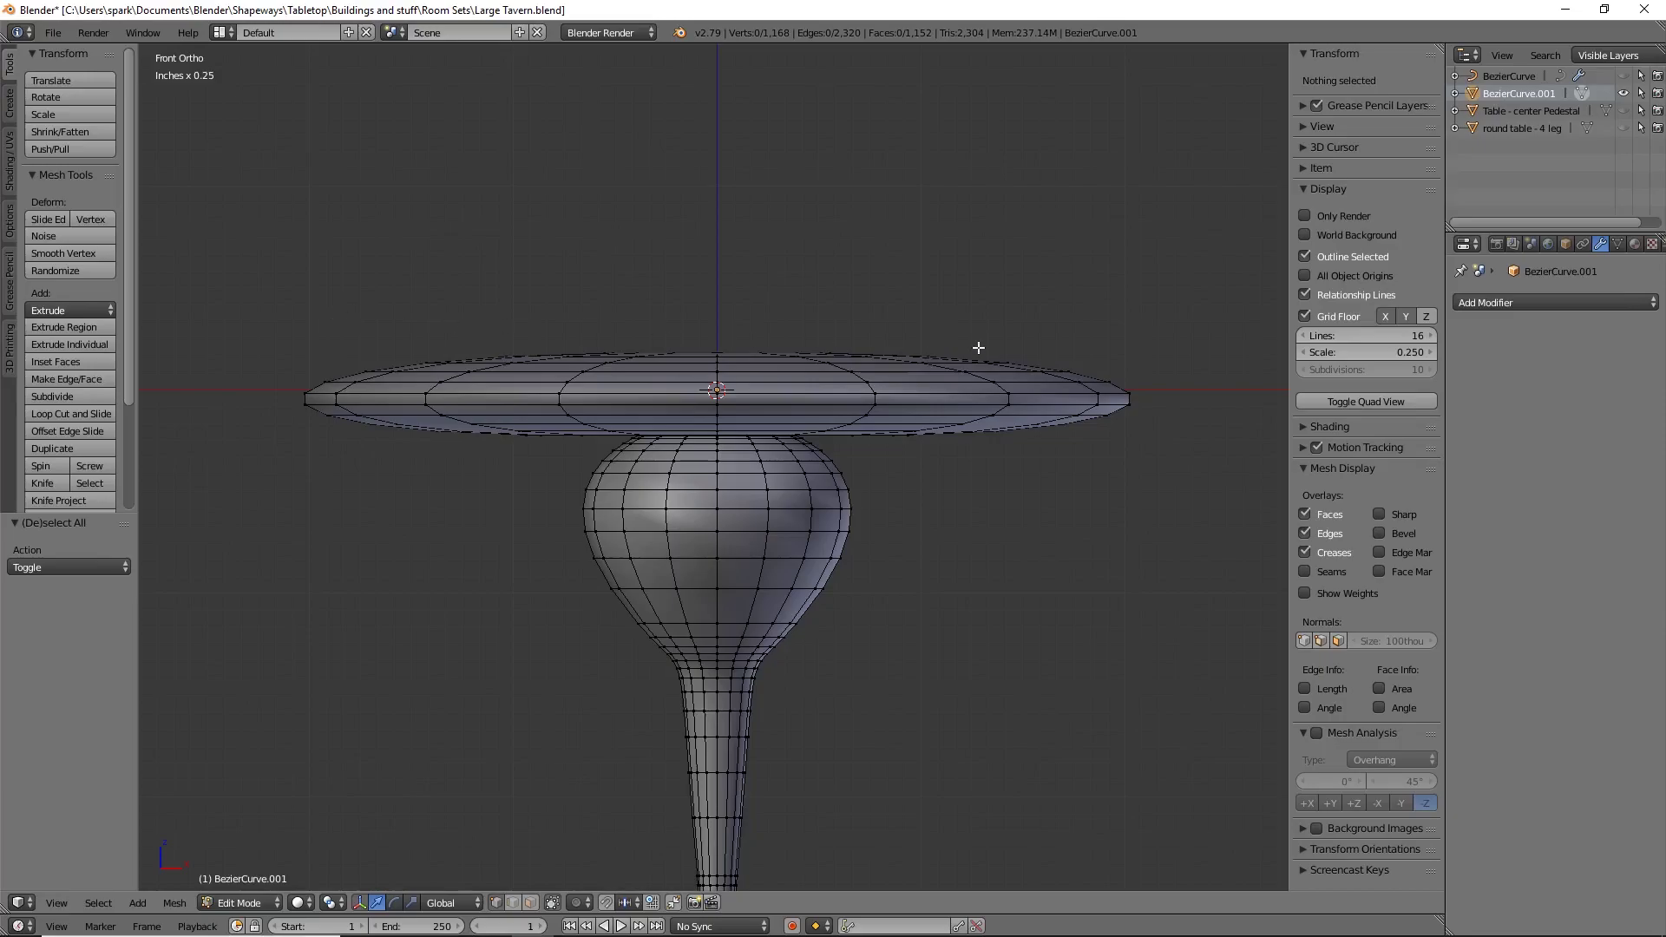
key(z)
key(b)
drag(232, 248, 1081, 370)
drag(1213, 391, 1233, 395)
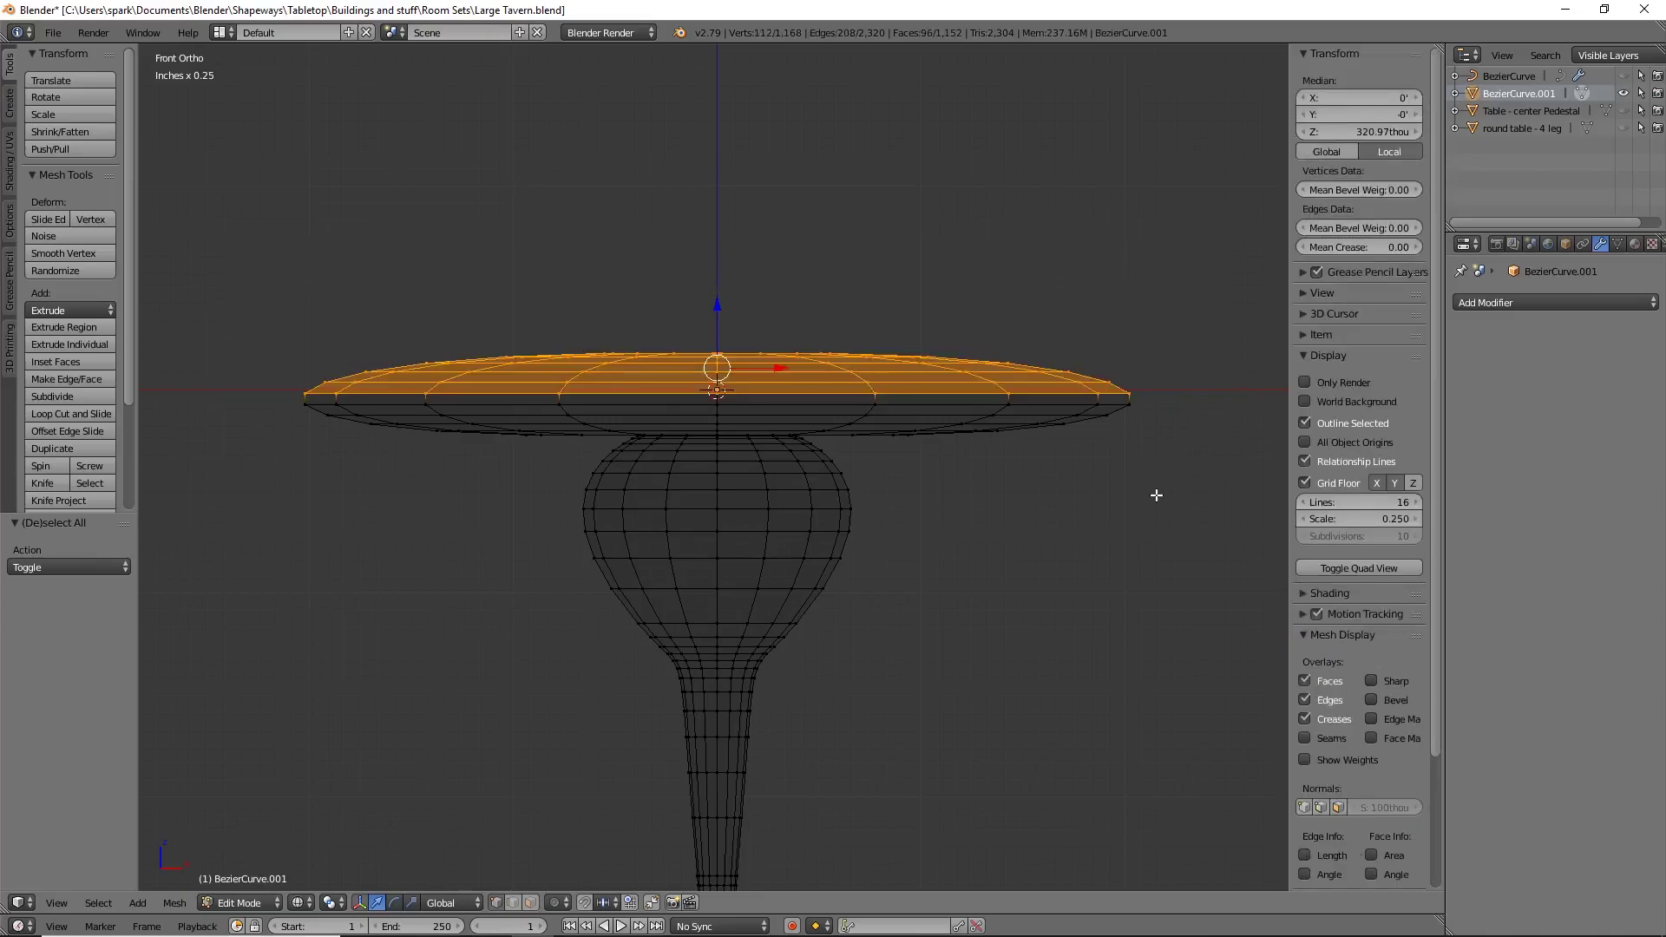
key(s)
key(z)
click(715, 369)
key(s)
key(z)
click(725, 373)
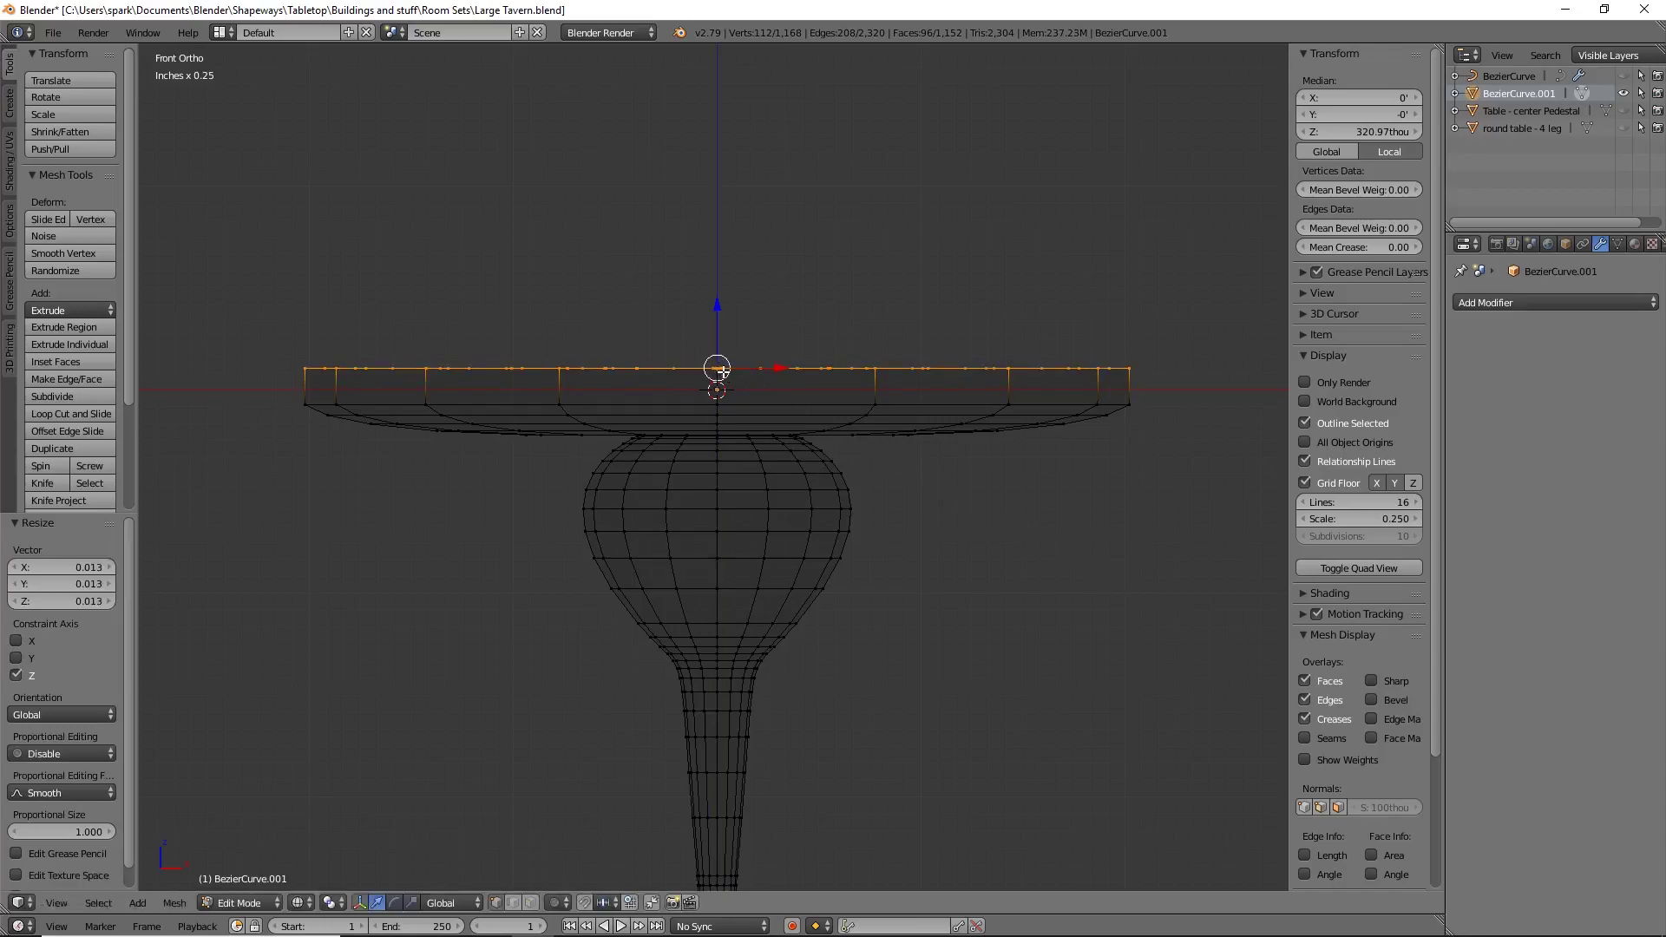
Step: Flatten the selected tabletop vertices once more along Z and lower them by about 128 thou
key(s)
key(z)
click(727, 383)
key(g)
key(z)
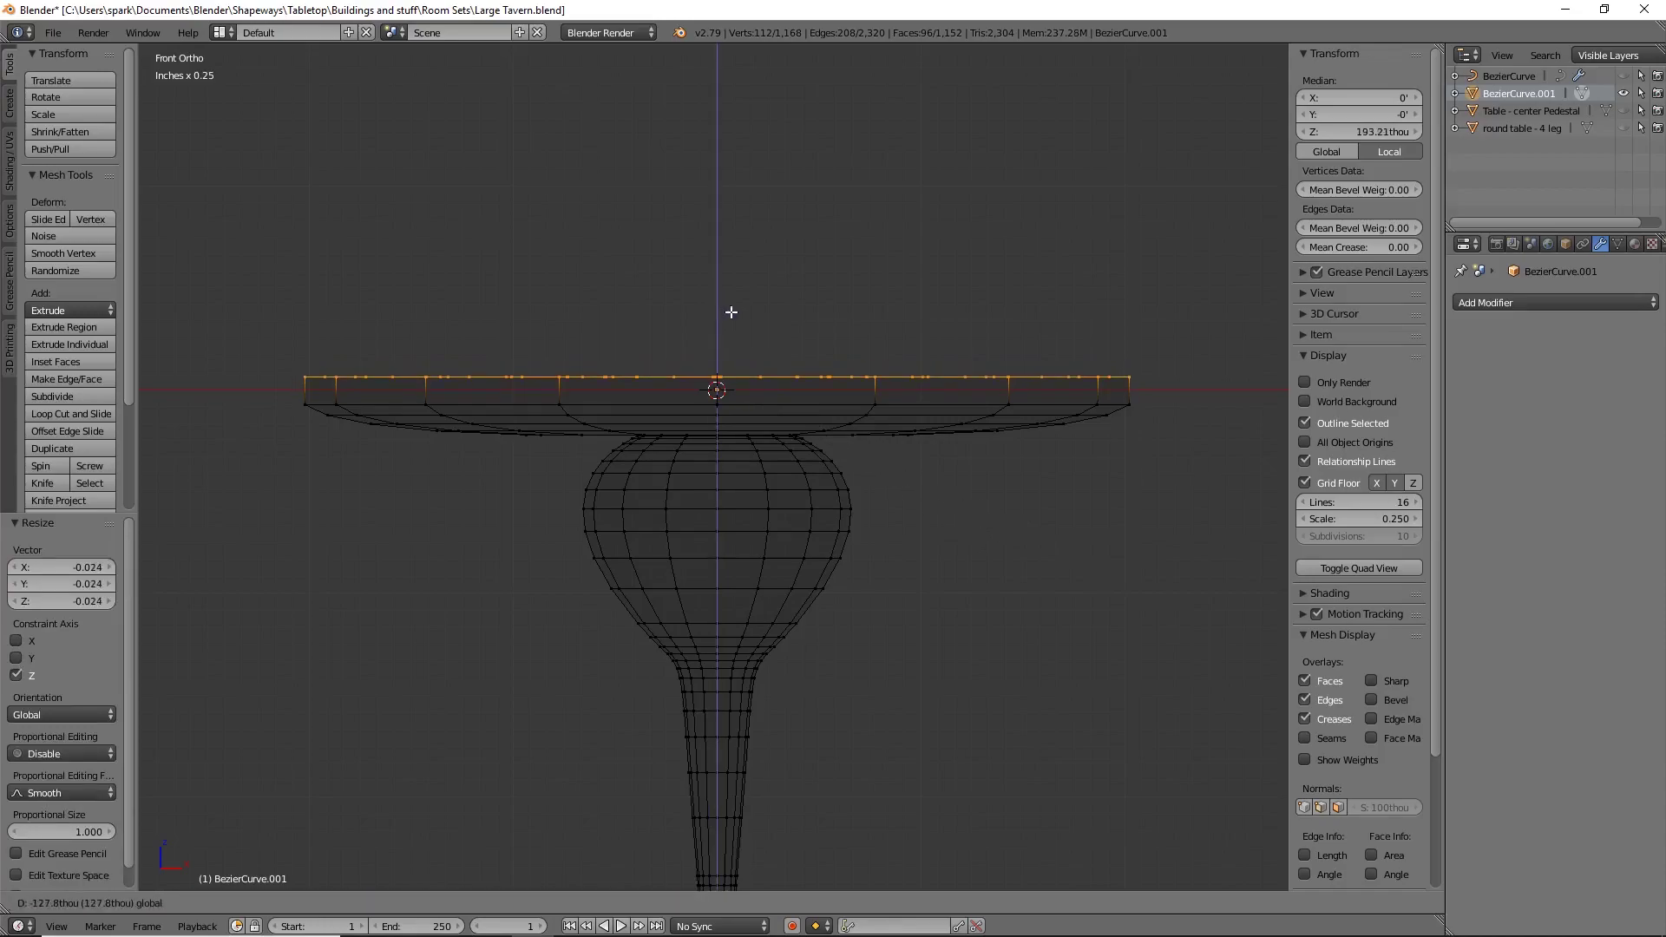
click(731, 311)
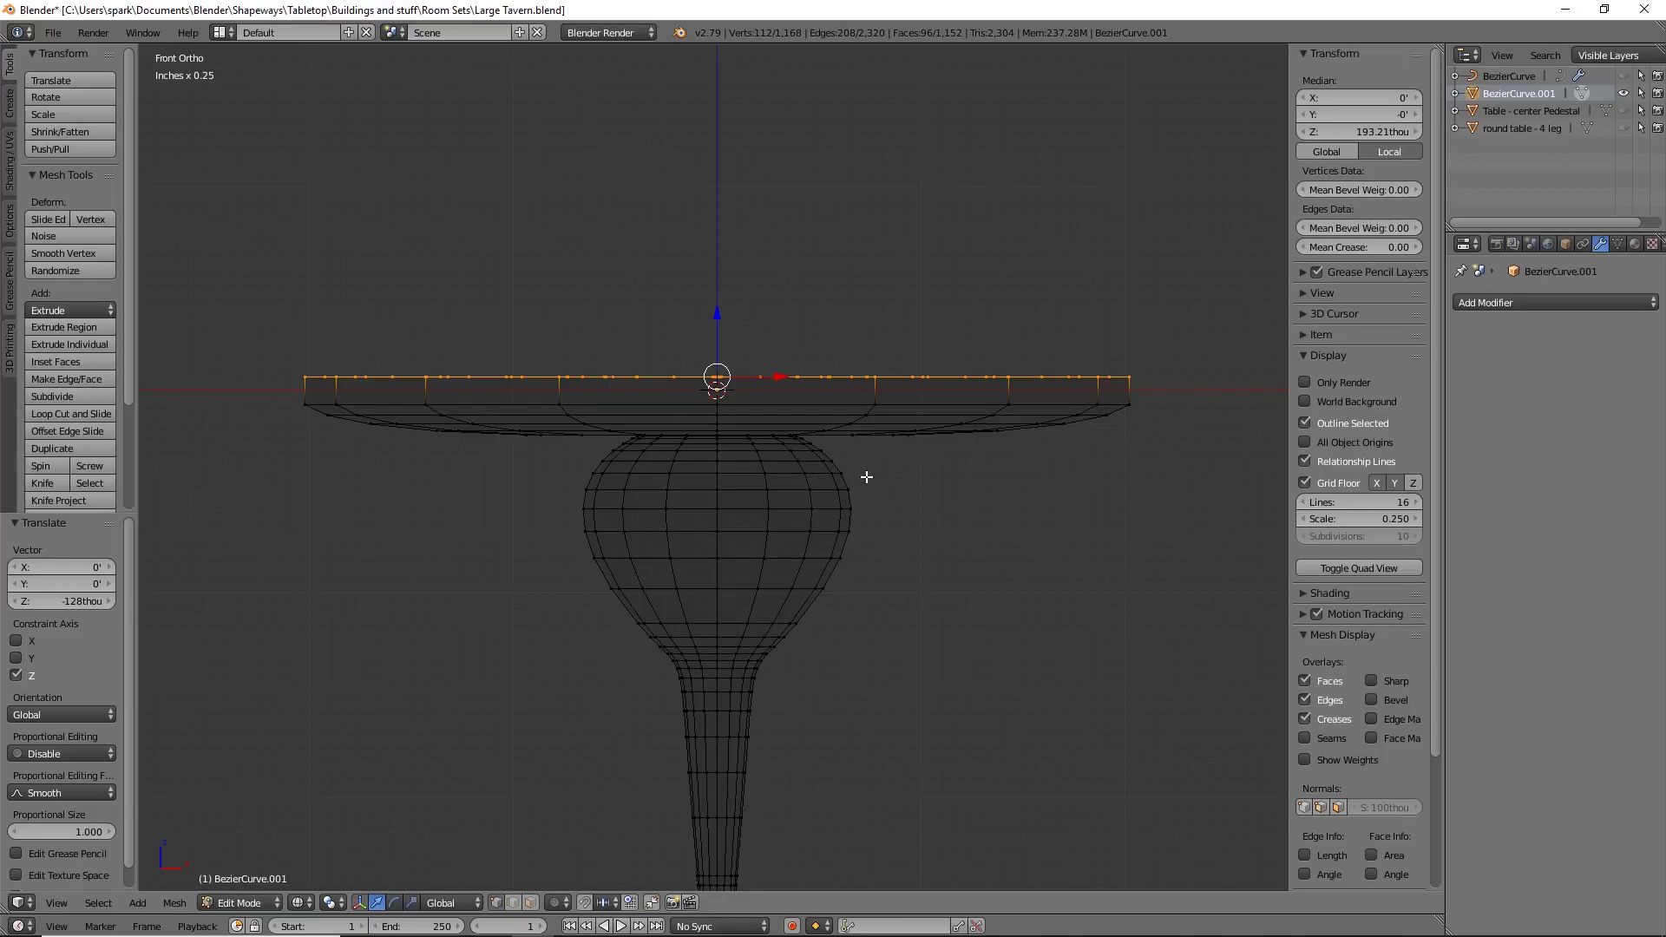
key(a)
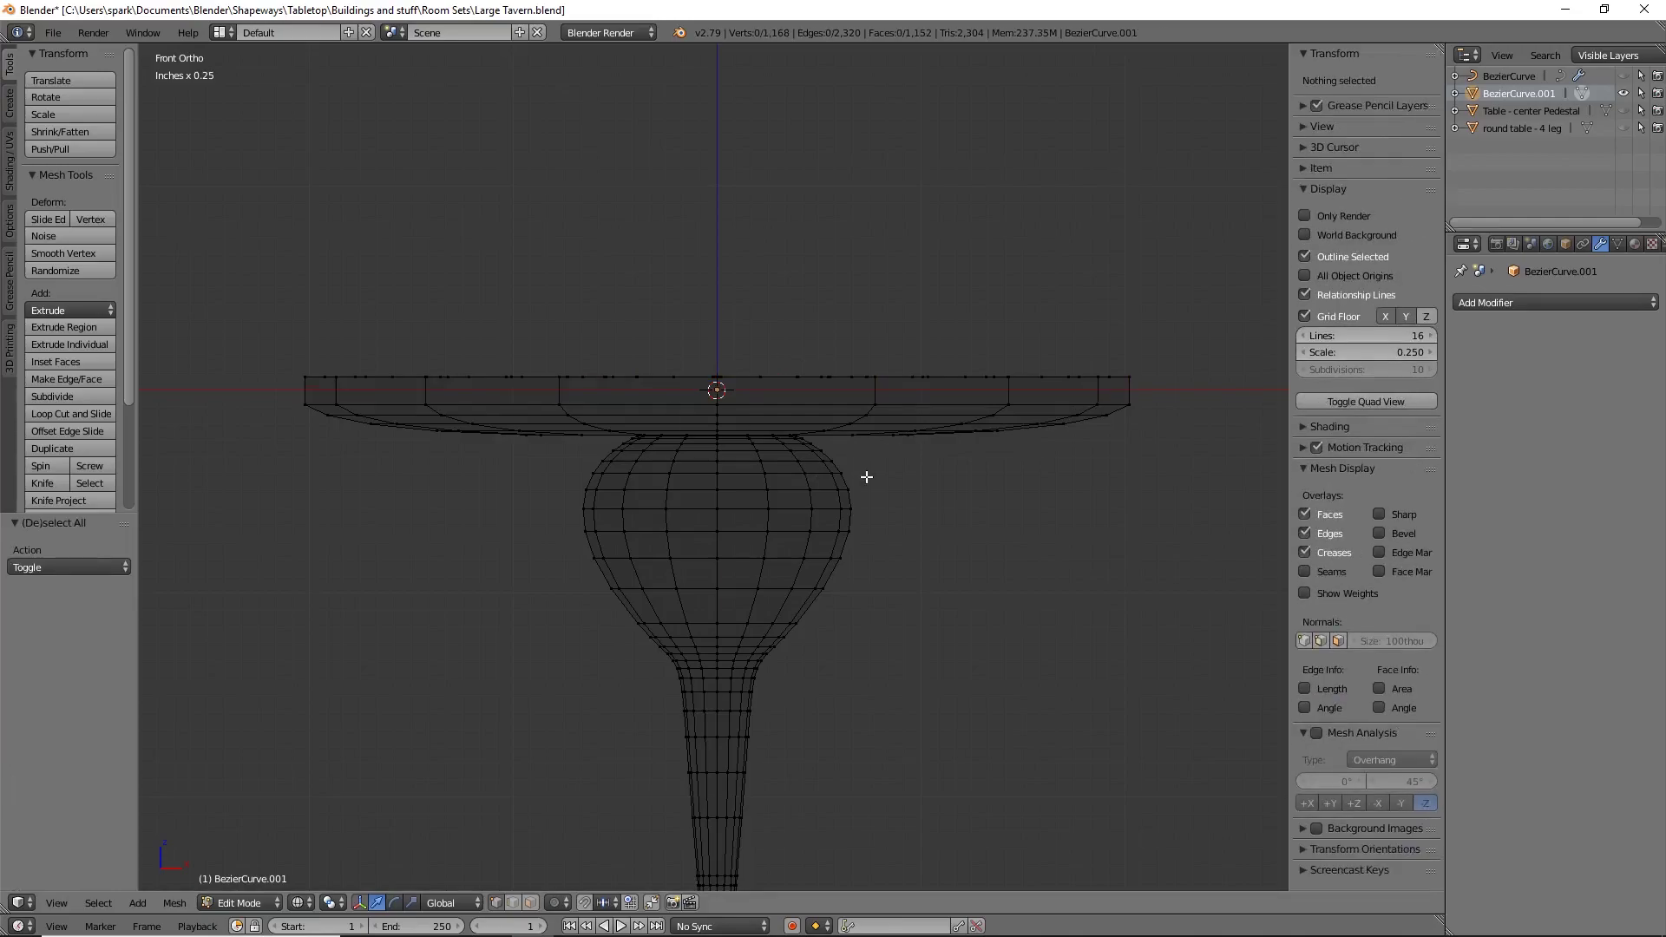
Step: Return to solid shading, leave mesh editing, and inspect the whole table from above
key(z)
scroll(904, 469, down, 5)
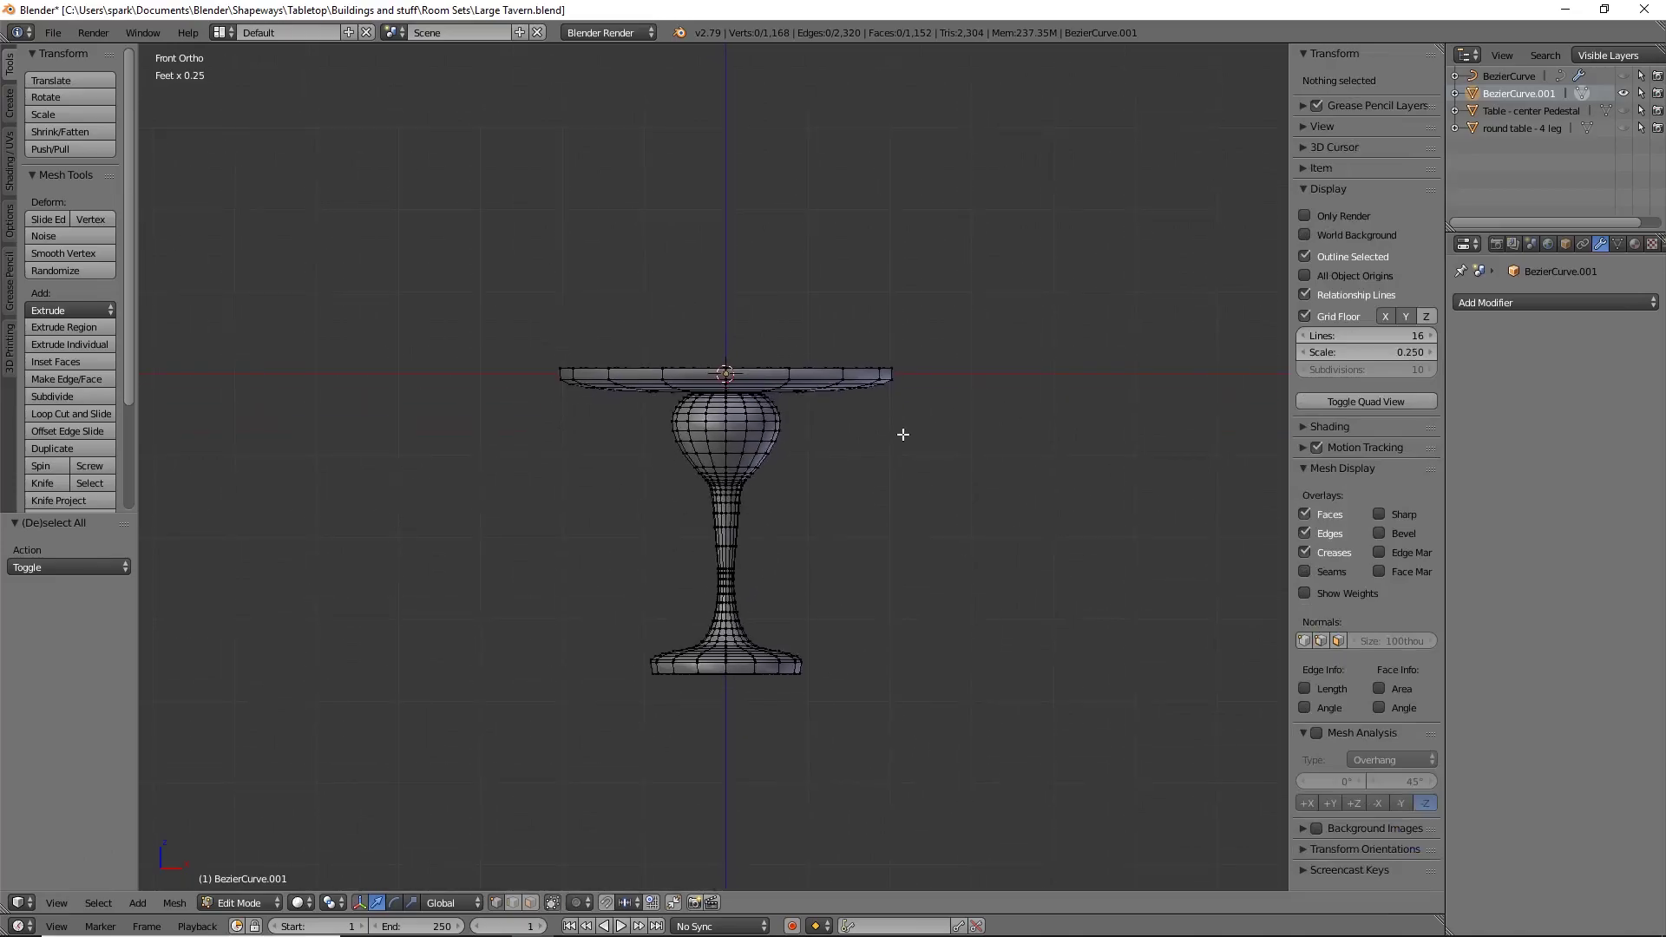
scroll(937, 472, up, 3)
middle_drag(938, 472, 941, 510)
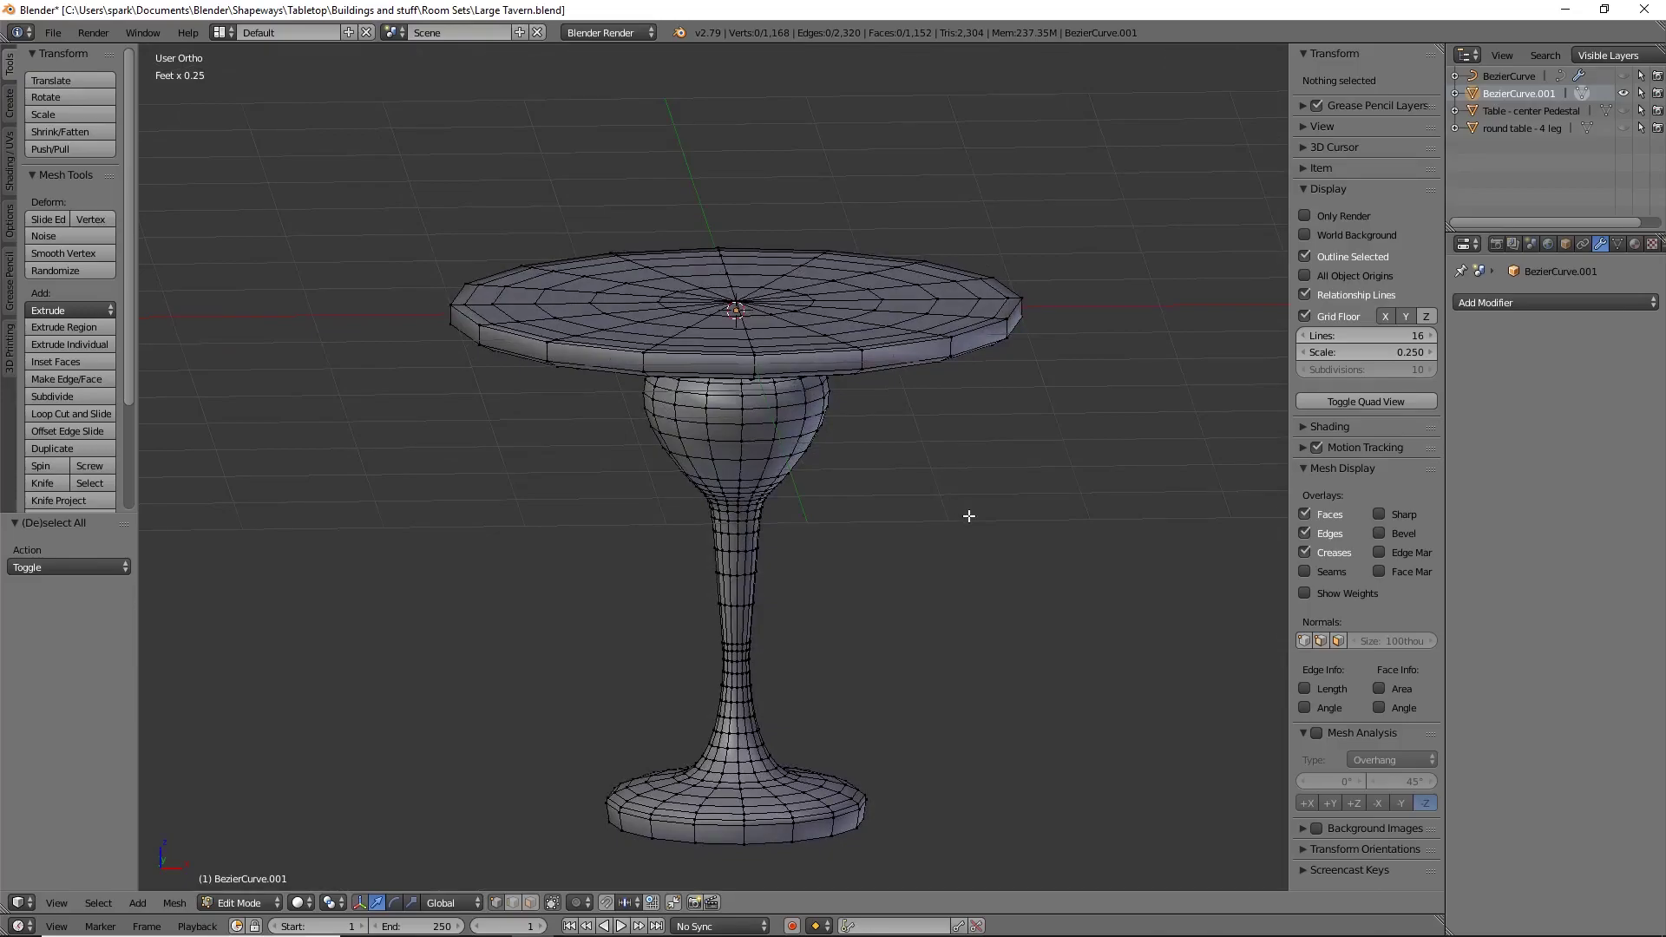
key(Tab)
middle_drag(960, 521, 901, 446)
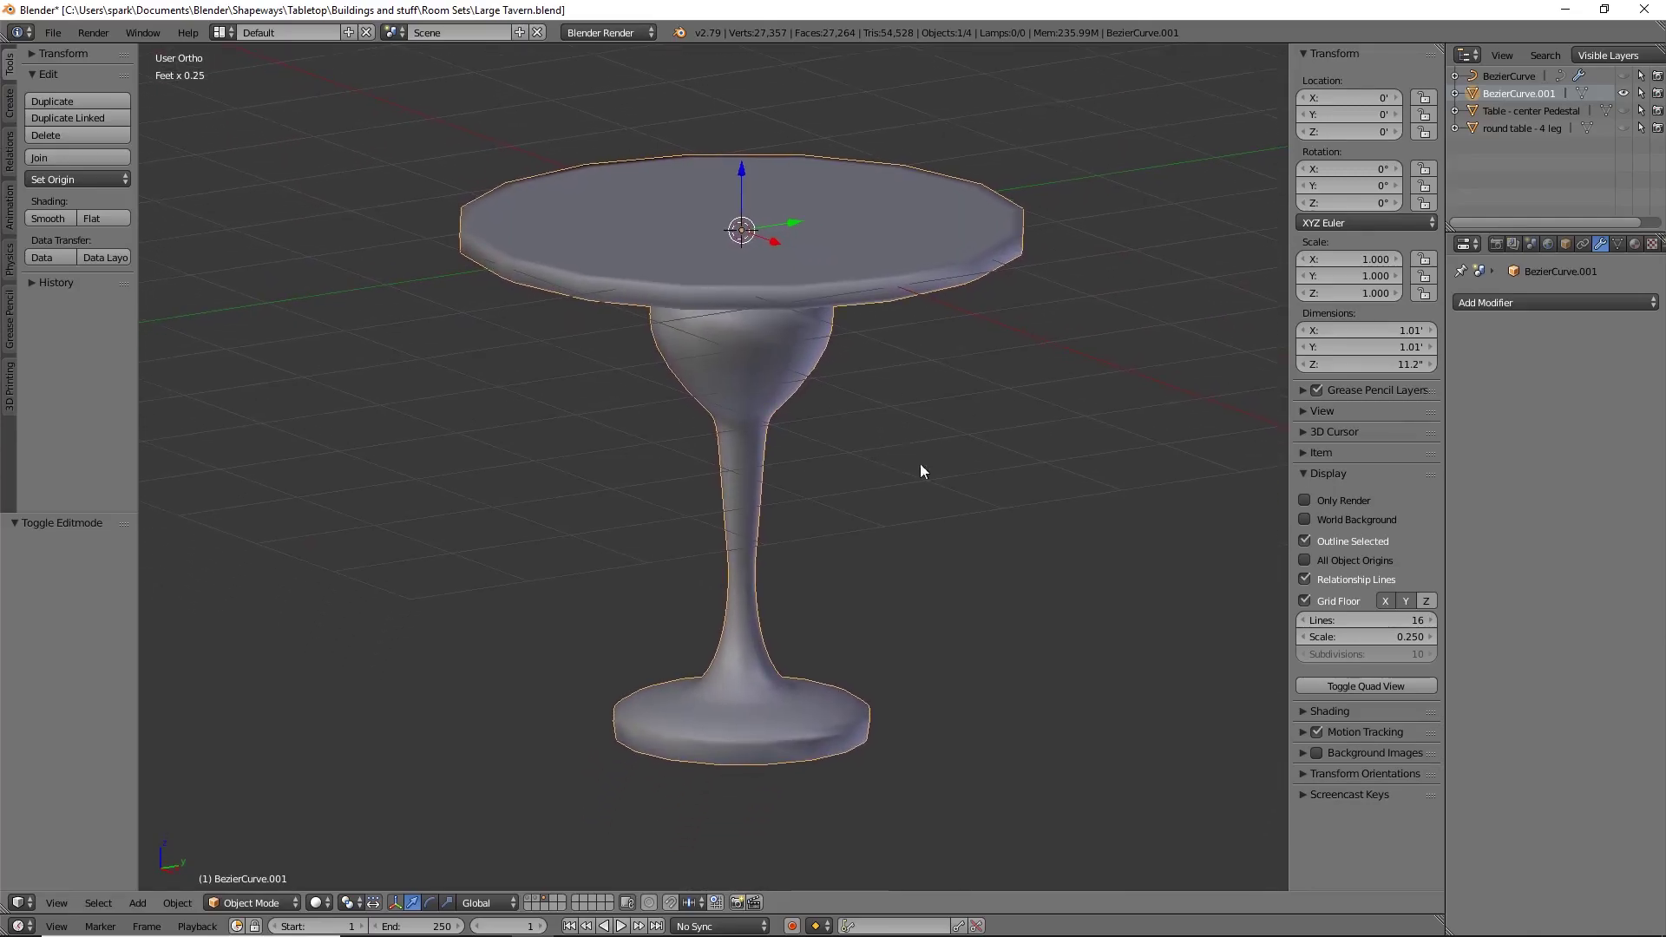
middle_drag(1046, 192, 959, 155)
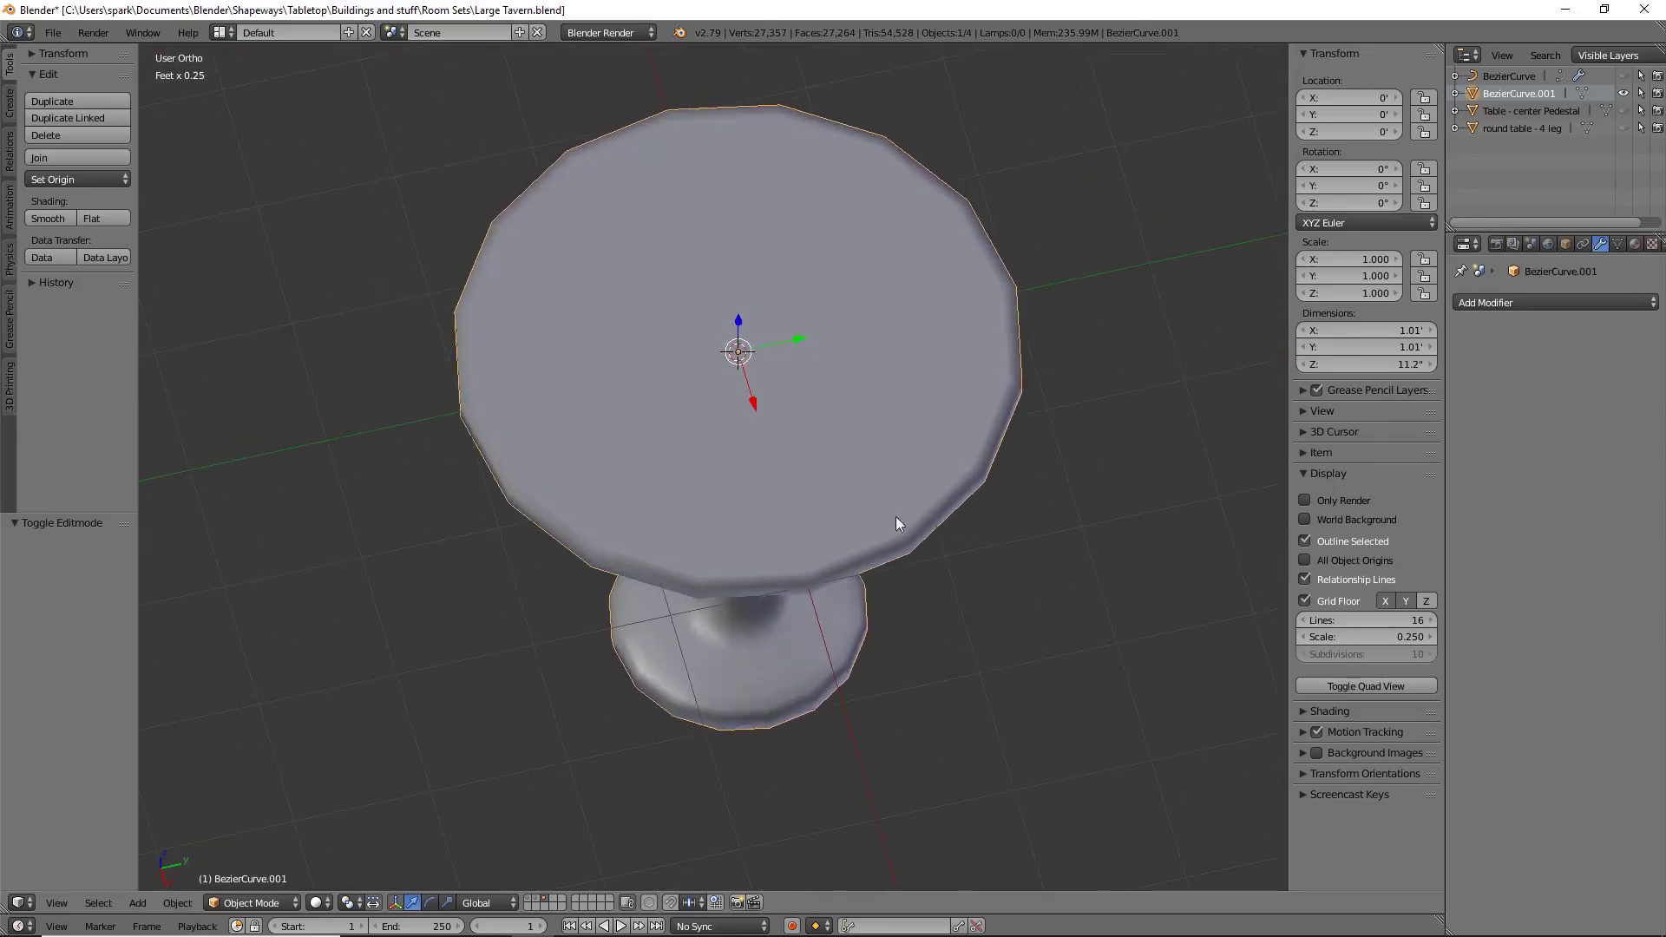
Step: Smooth the table with an applied Subdivision Surface modifier and rename the object "Round table - smod"
click(1525, 304)
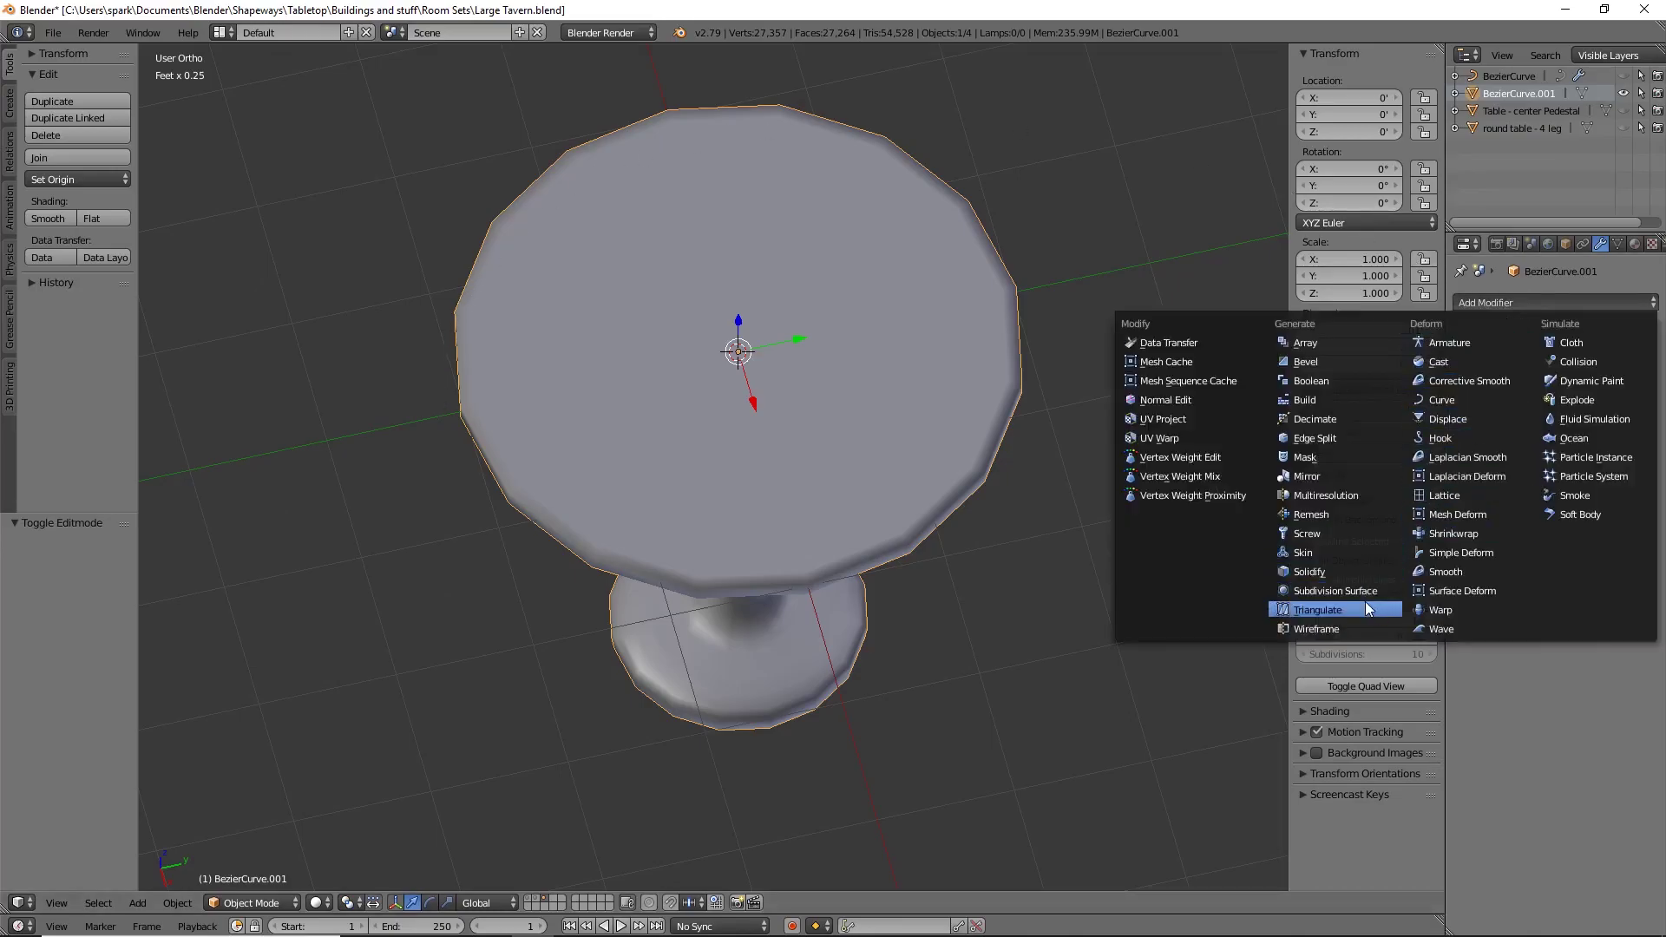
click(1367, 591)
click(1545, 417)
middle_drag(915, 632, 922, 556)
click(1521, 355)
middle_drag(877, 468, 913, 448)
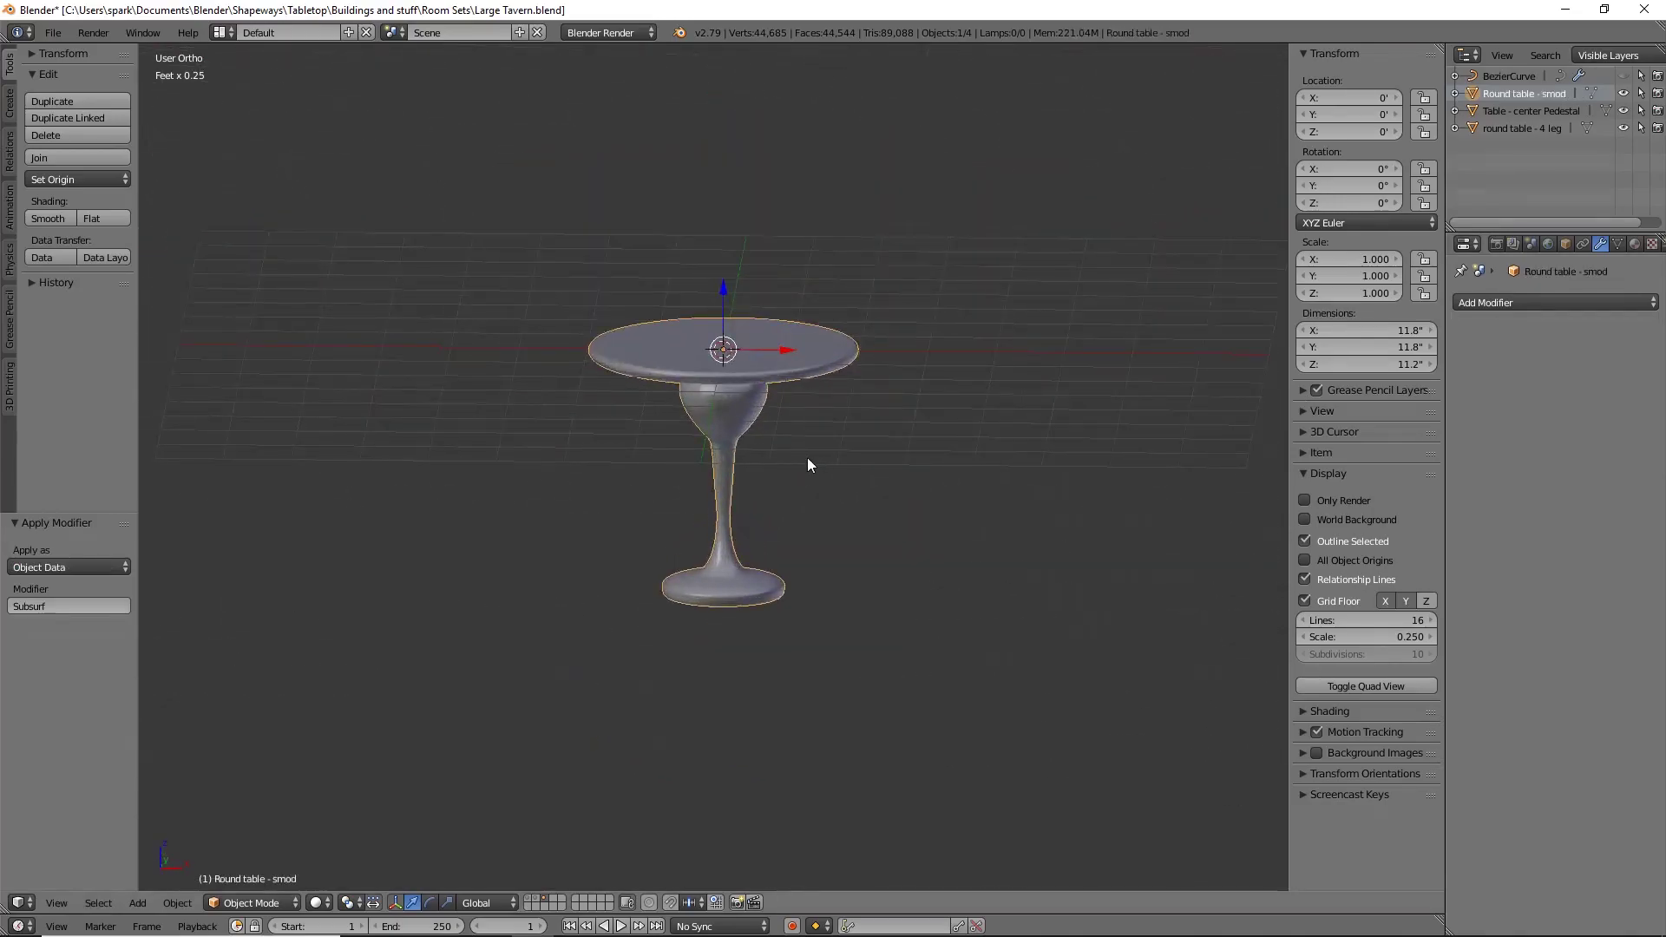
Step: Spread the tables along X, placing the revolved table at about 8.285" and the center-pedestal table at about -1.26"
scroll(807, 456, up, 3)
drag(821, 256, 1115, 268)
right_click(738, 267)
drag(794, 264, 754, 321)
key(KP_1)
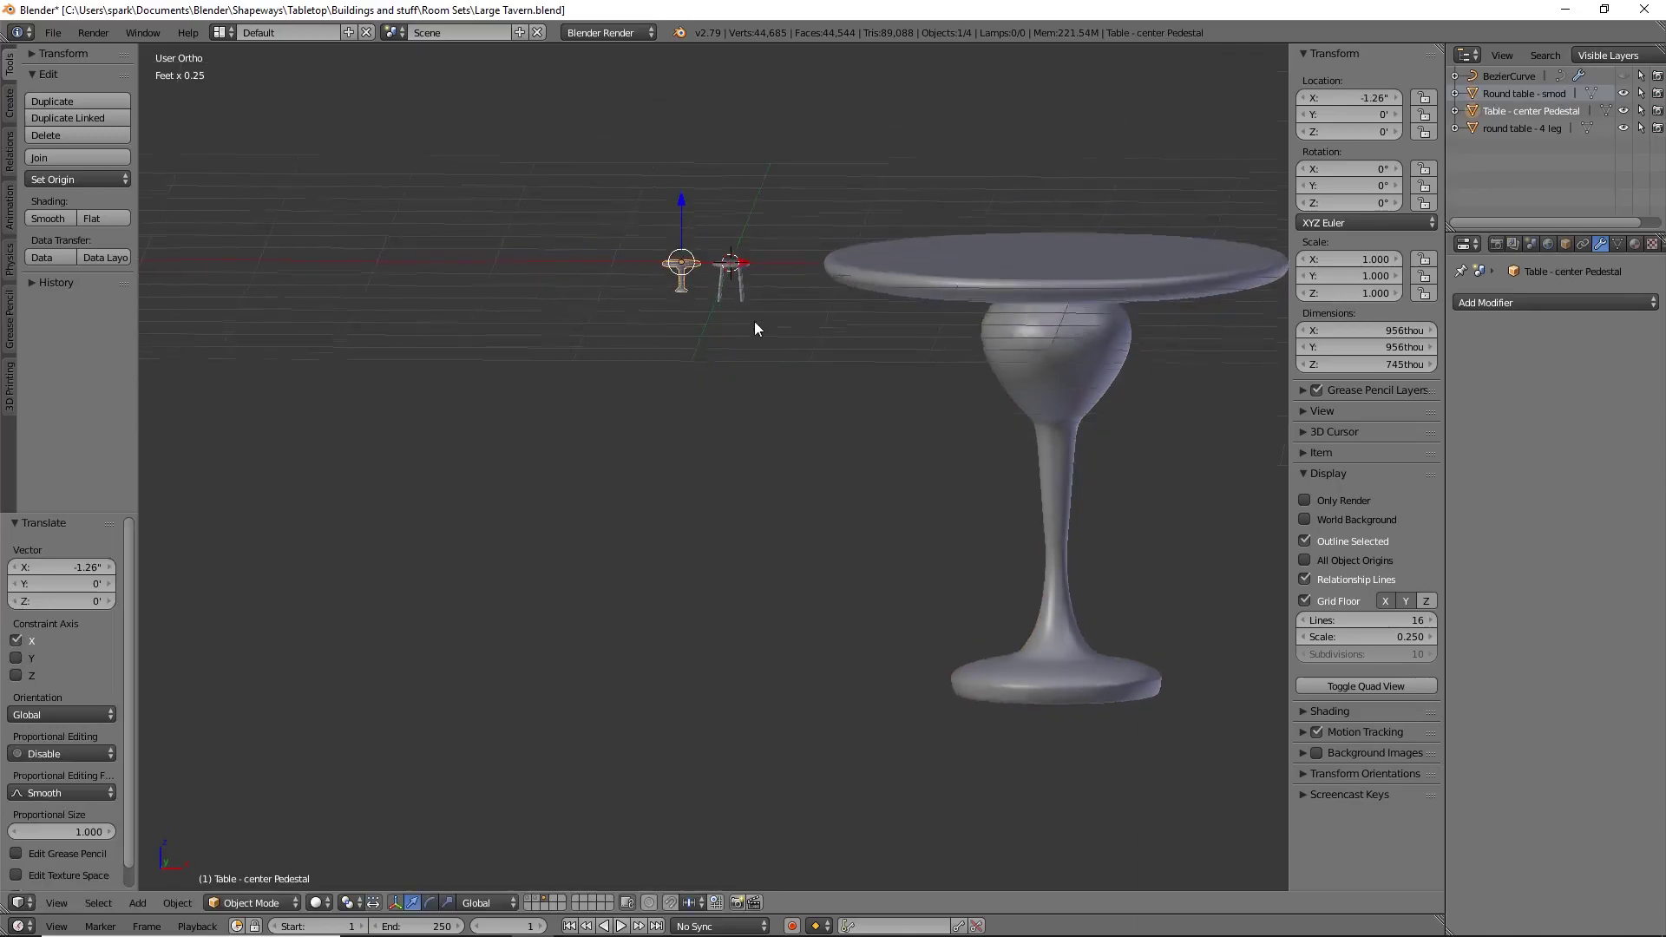
shift+middle_drag(934, 312, 741, 352)
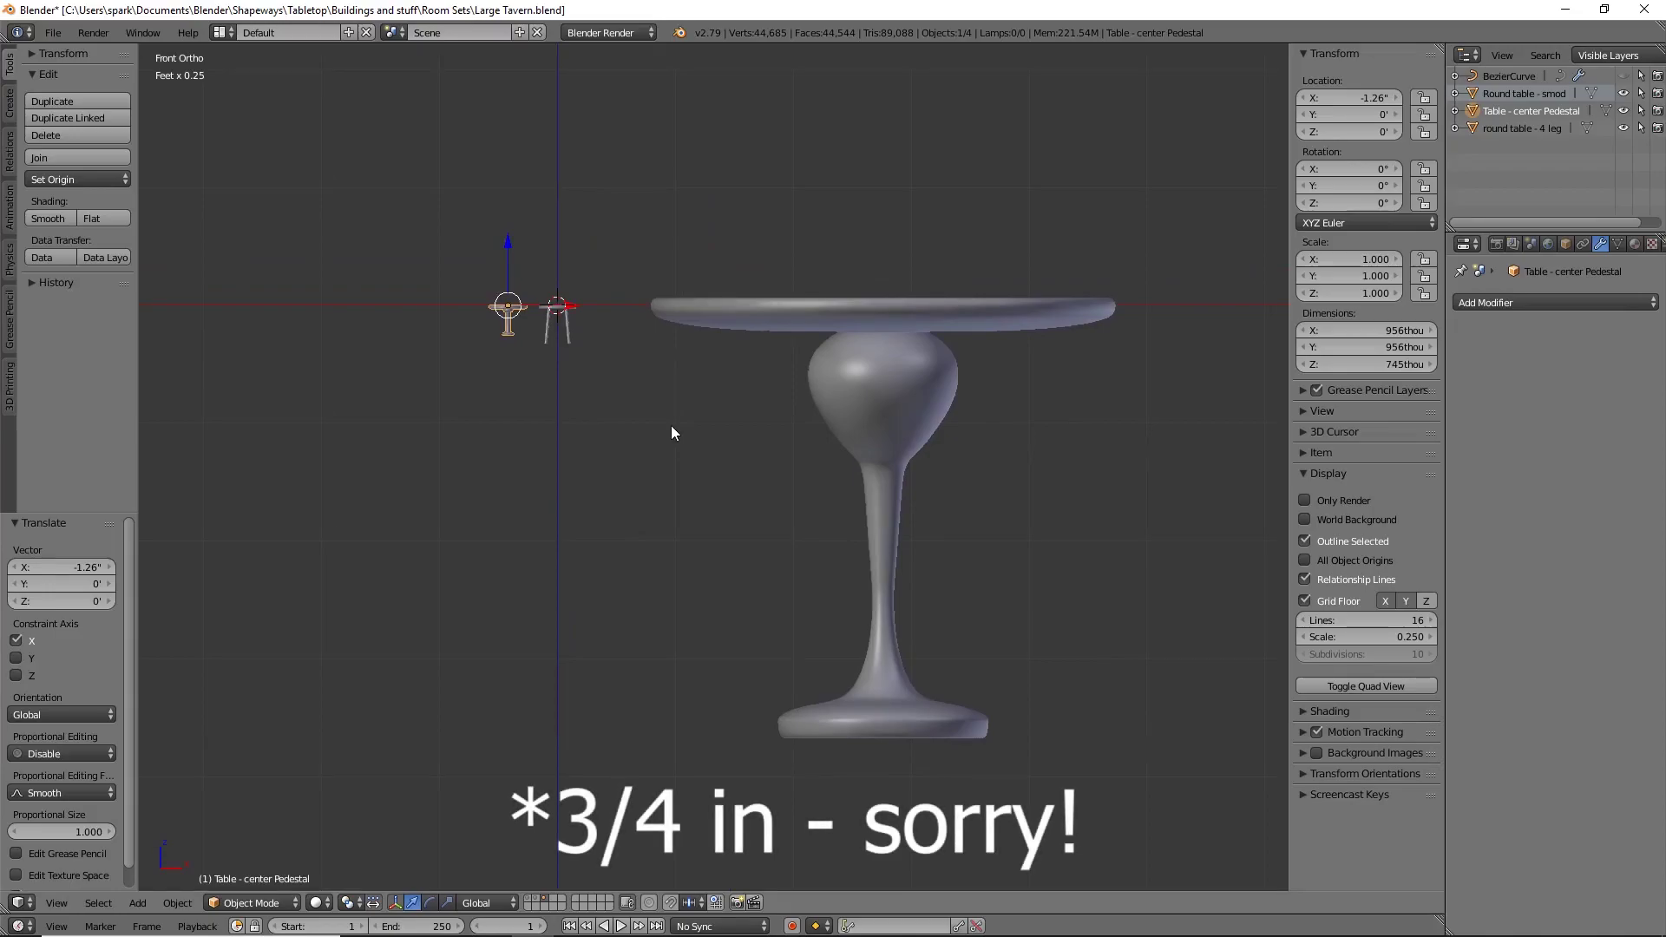
Step: Scale the oversized revolved table down uniformly by a factor of 0.125
right_click(895, 360)
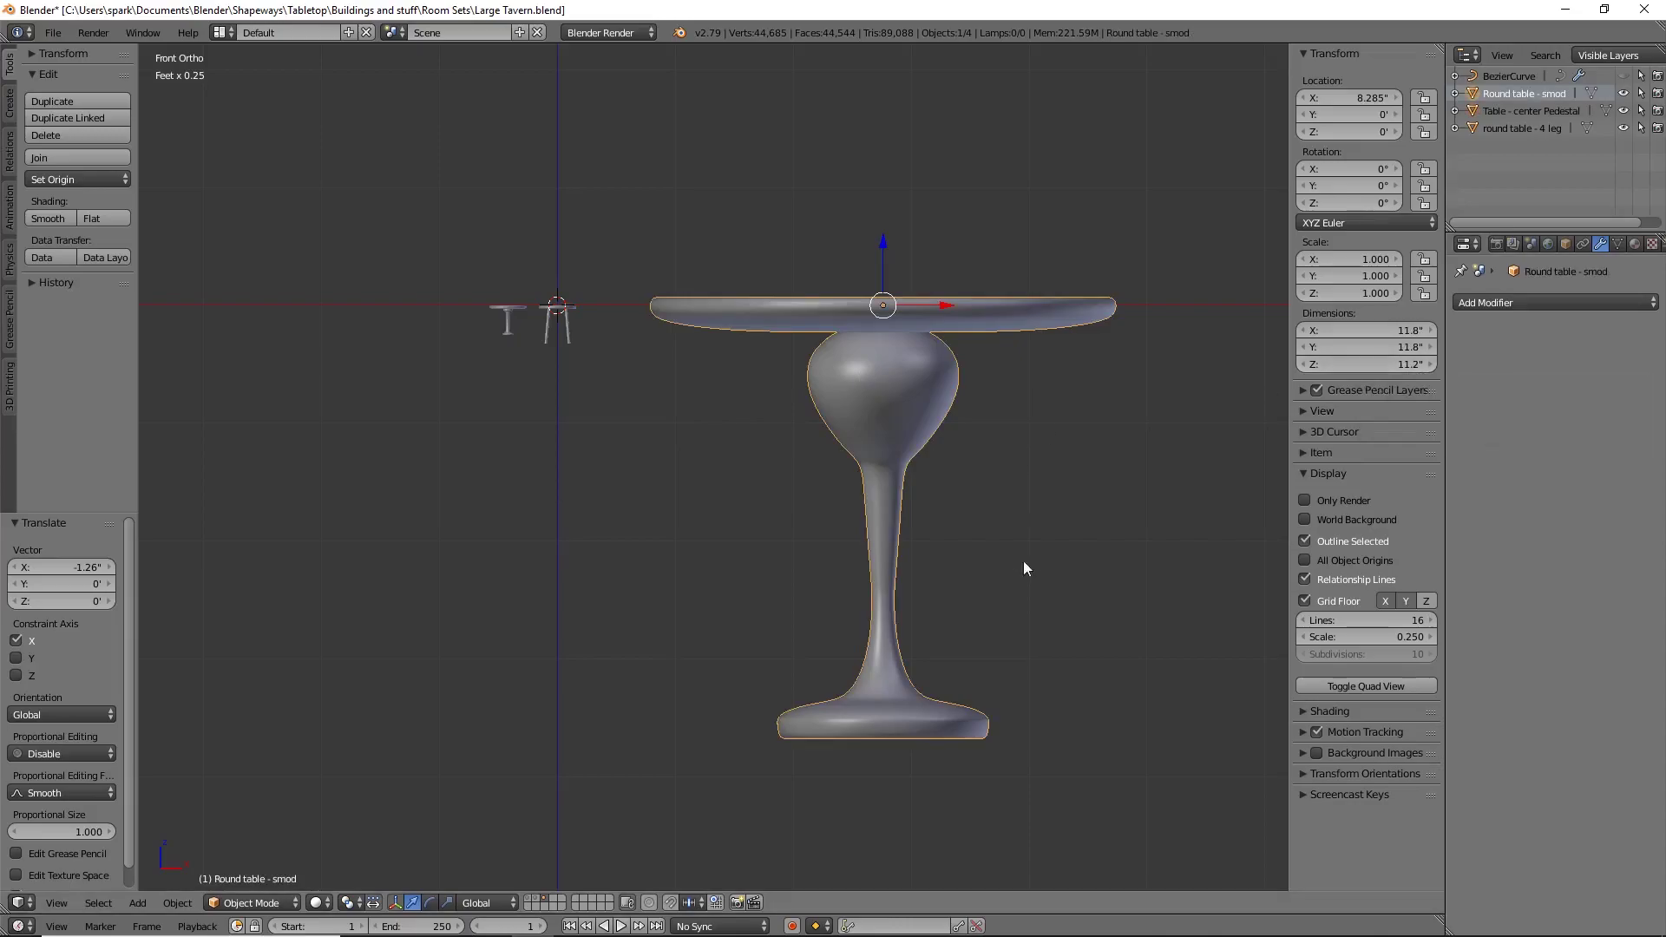
key(s)
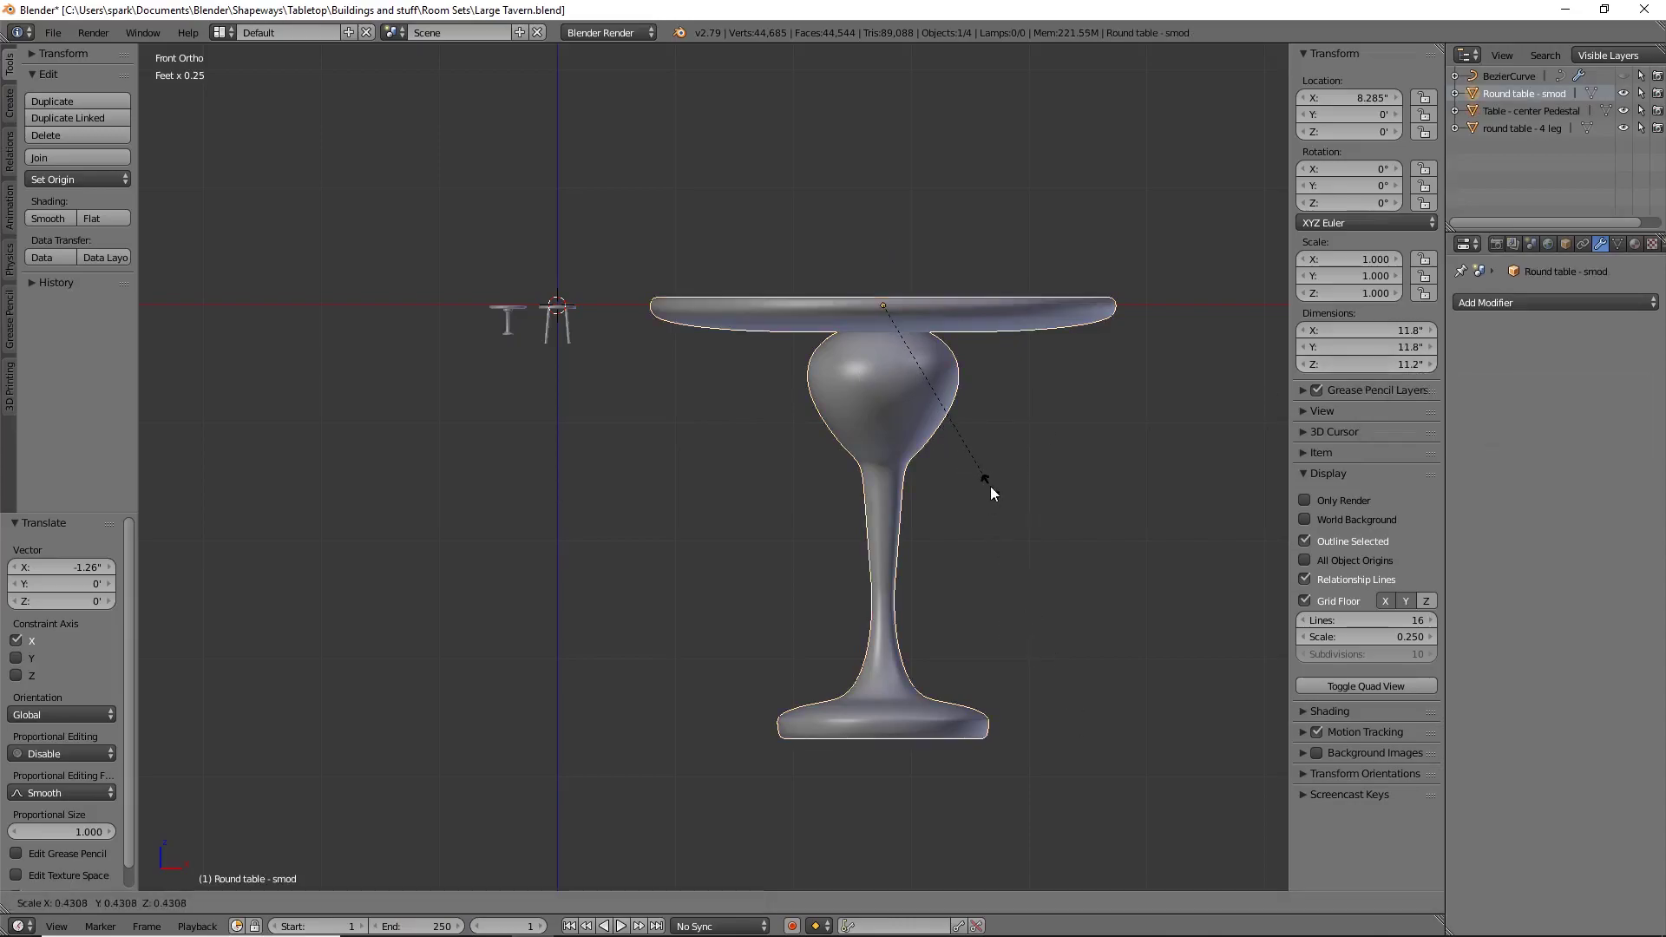
right_click(1132, 473)
middle_drag(1132, 474, 1165, 616)
text(s)
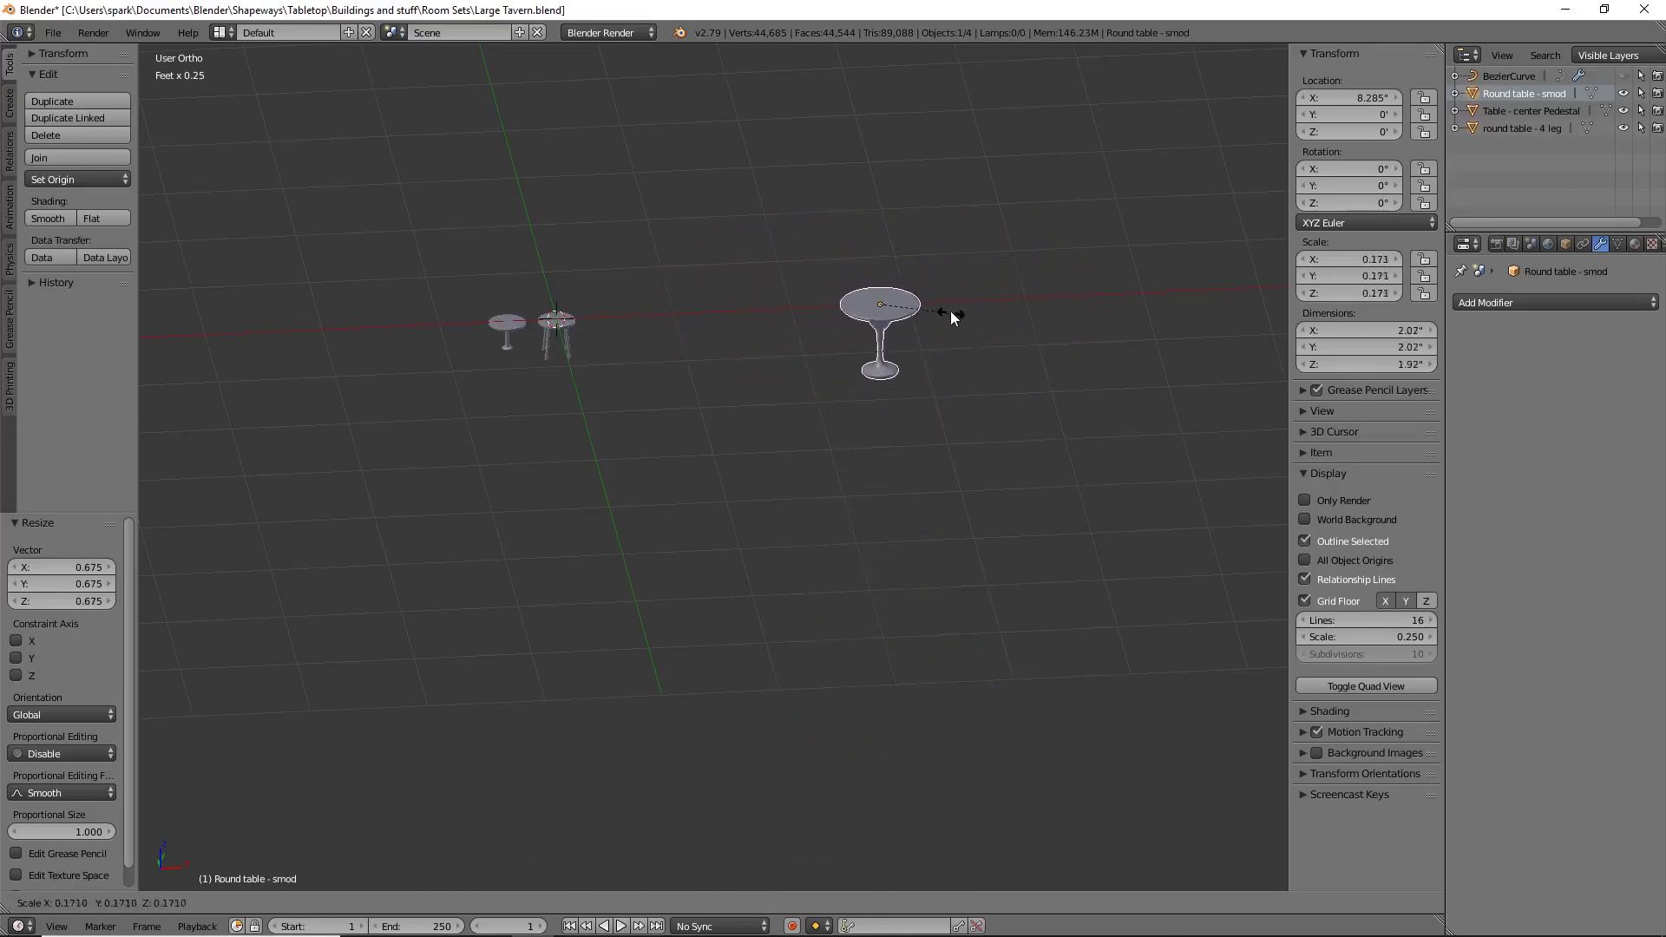
text(.125)
key(Return)
Step: Set the pivot point to Median Point and slide the revolved table along X to about 2.26"
click(348, 902)
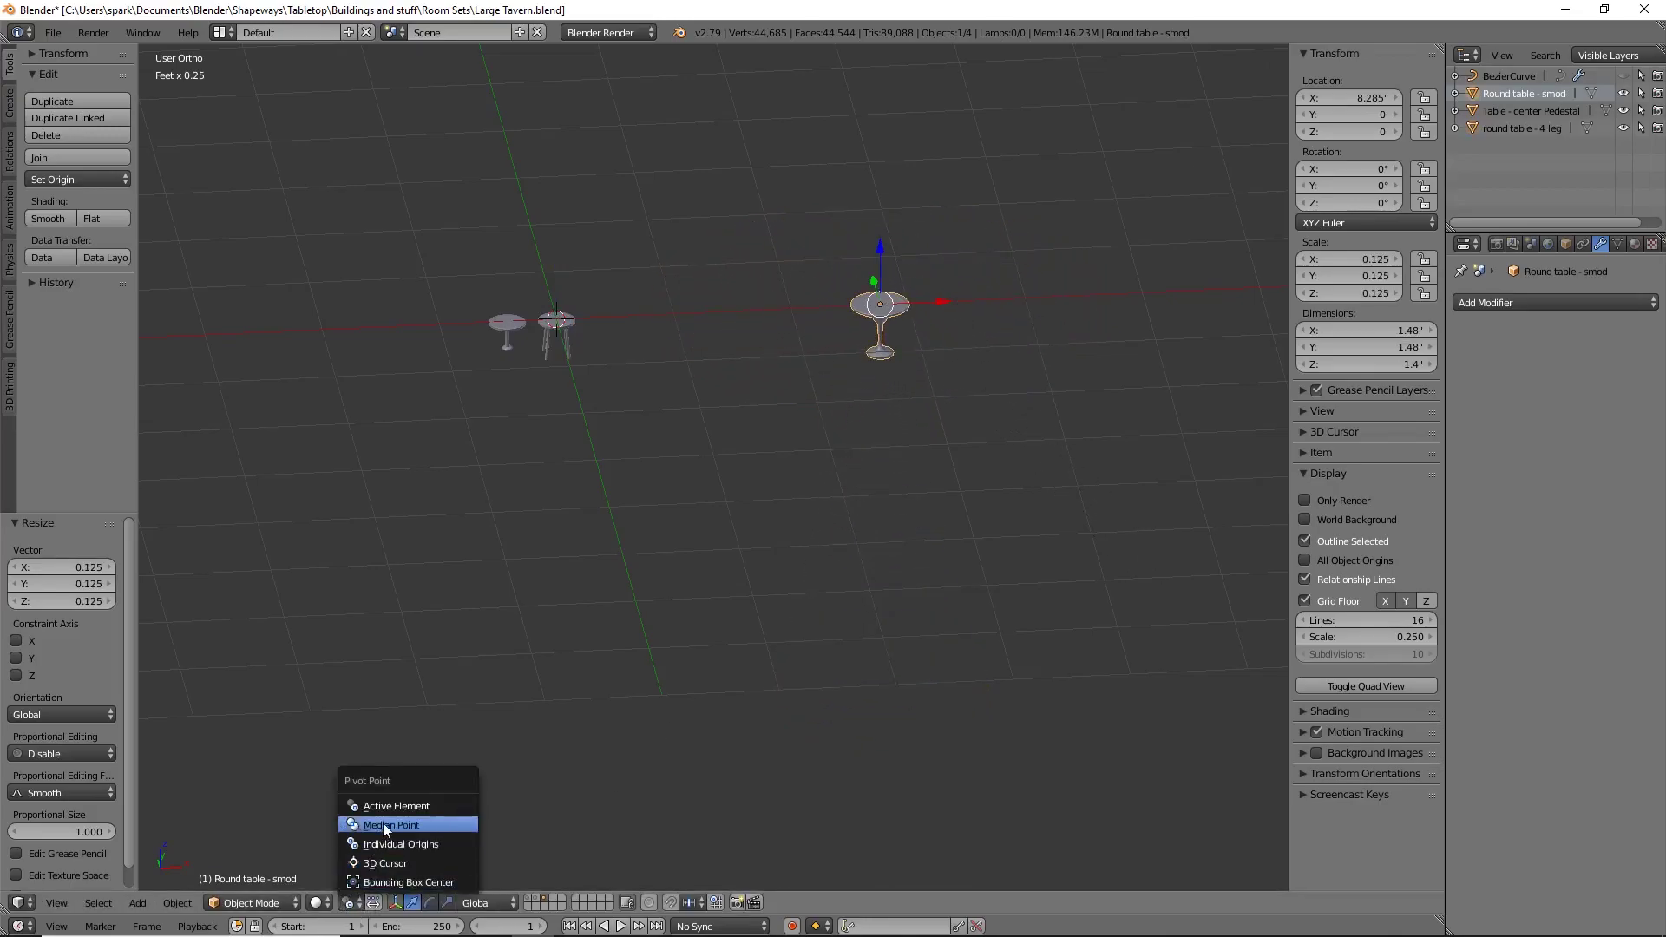
click(383, 822)
drag(935, 318, 705, 296)
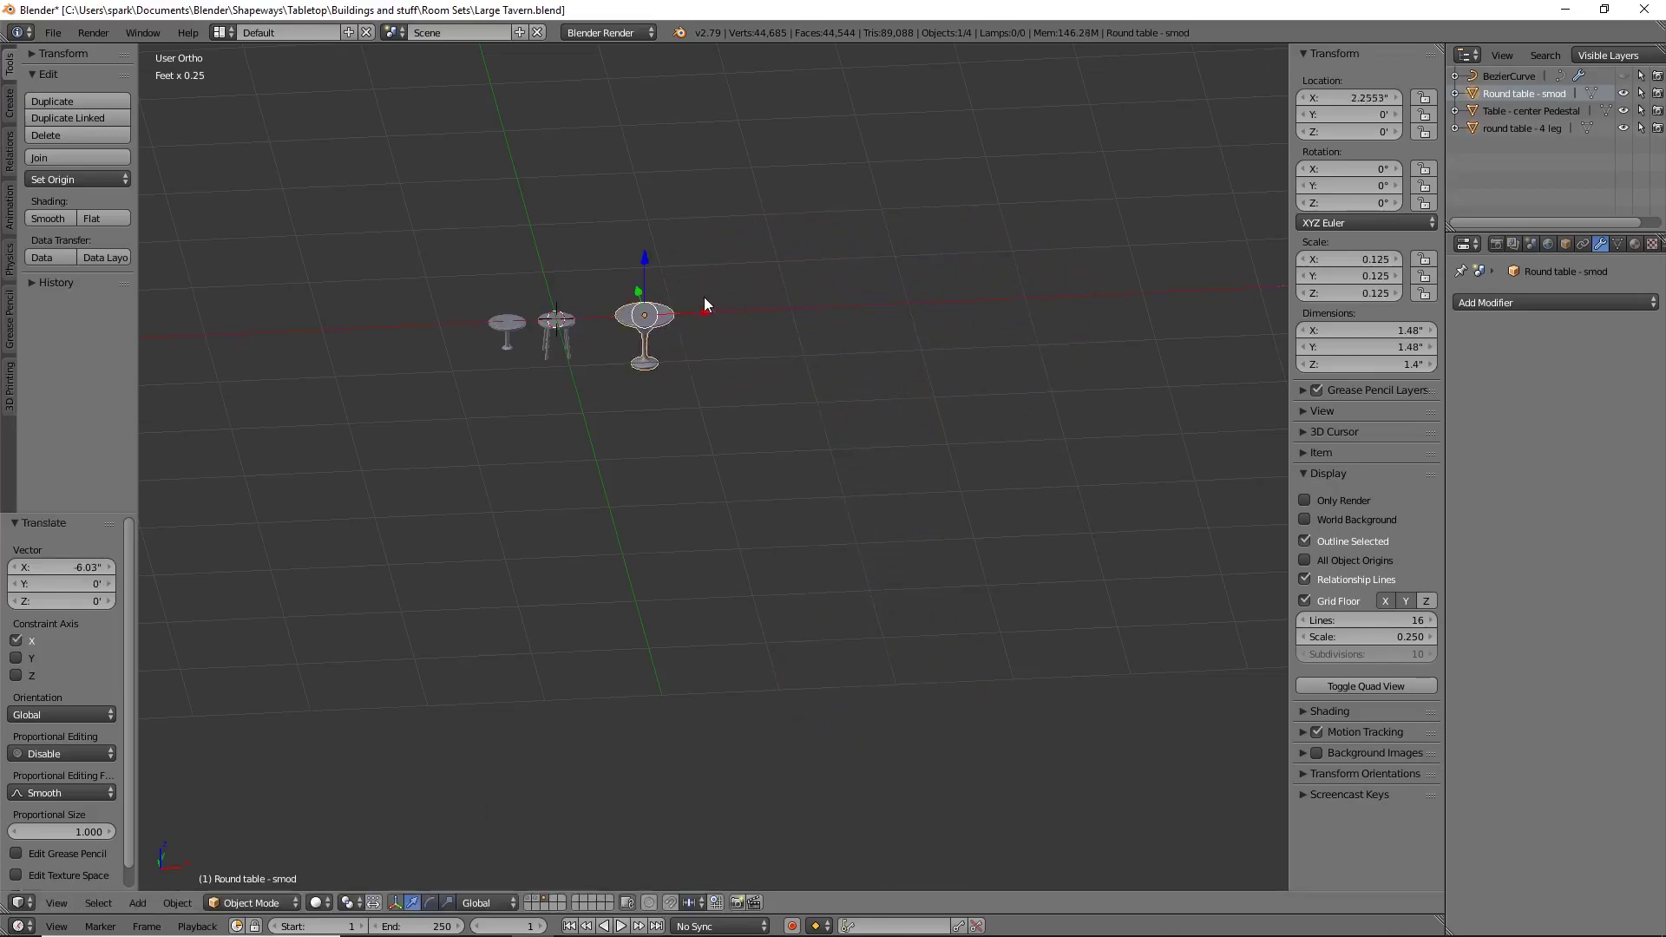
Step: Scale the revolved table down uniformly to about 787 thou wide and 745 thou tall
scroll(773, 460, up, 4)
key(s)
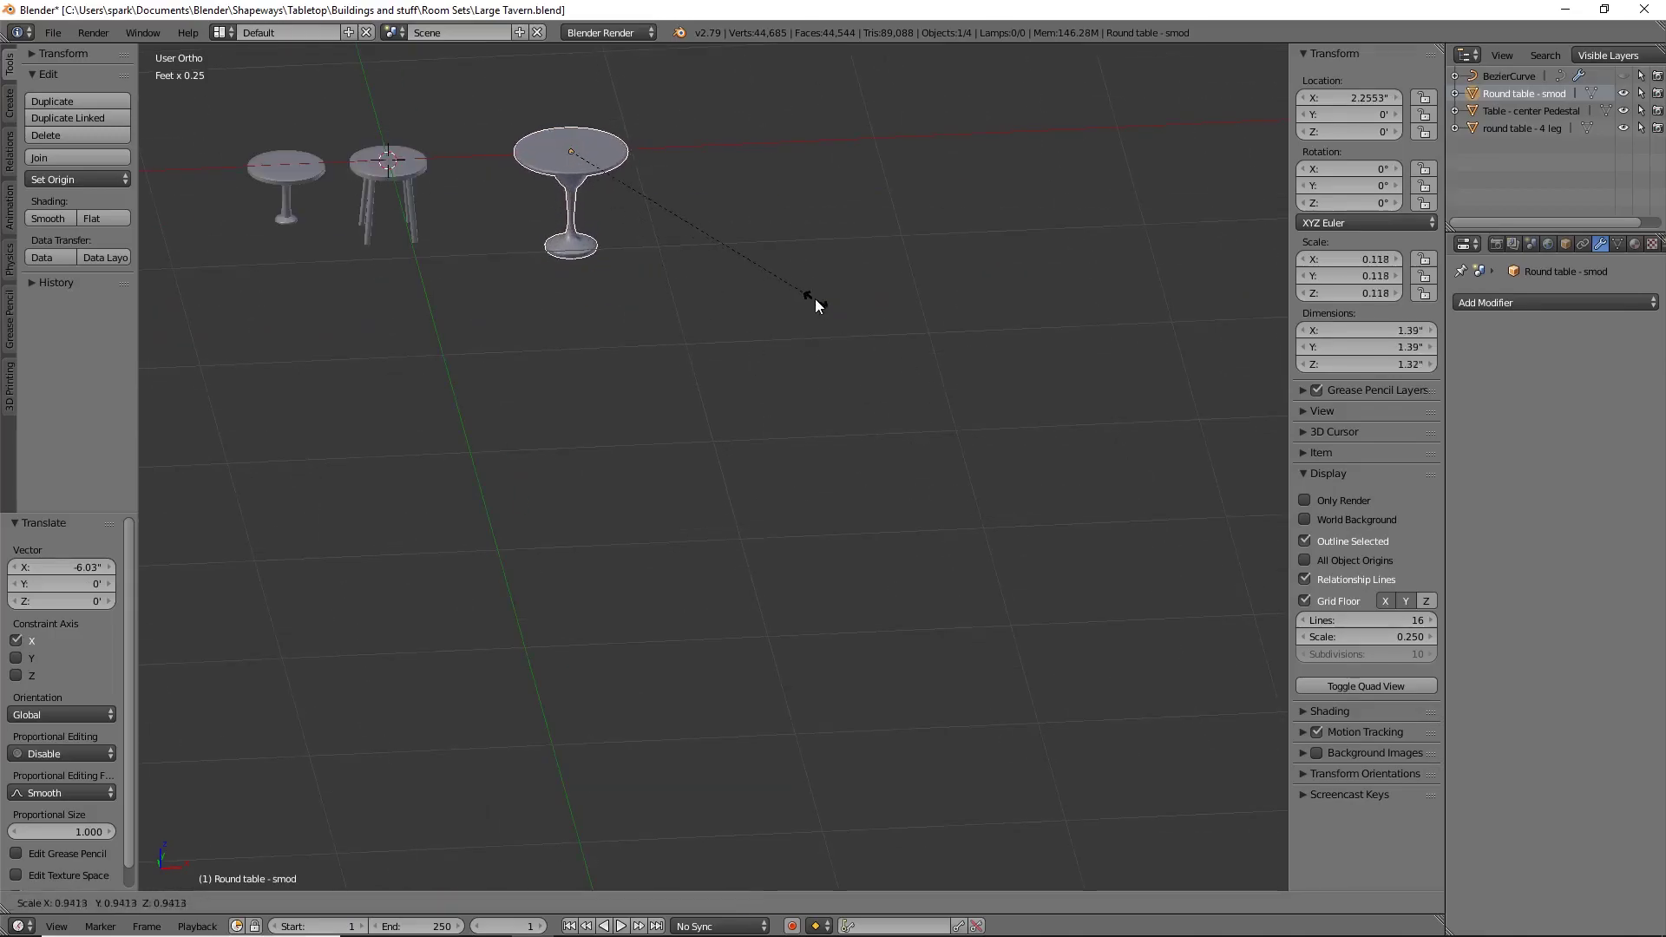
click(710, 236)
shift+middle_drag(569, 302, 793, 614)
key(KP_1)
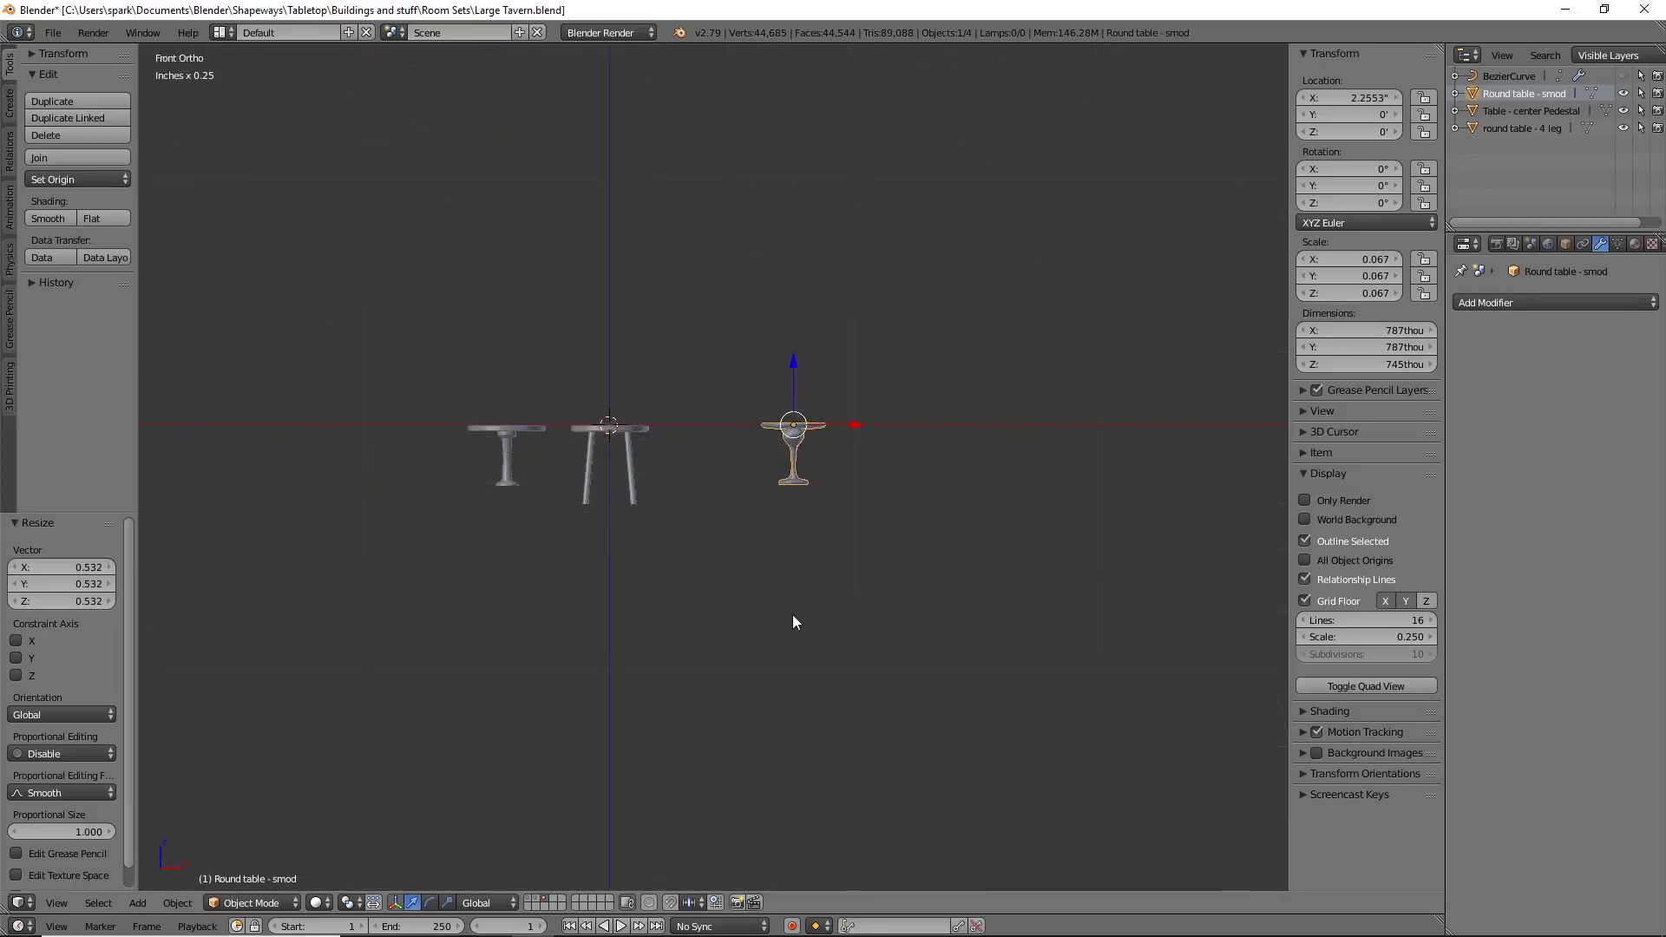
Step: Scale the four-legged table along Z to about 749 thou tall, matching the center-pedestal table's height
right_click(632, 435)
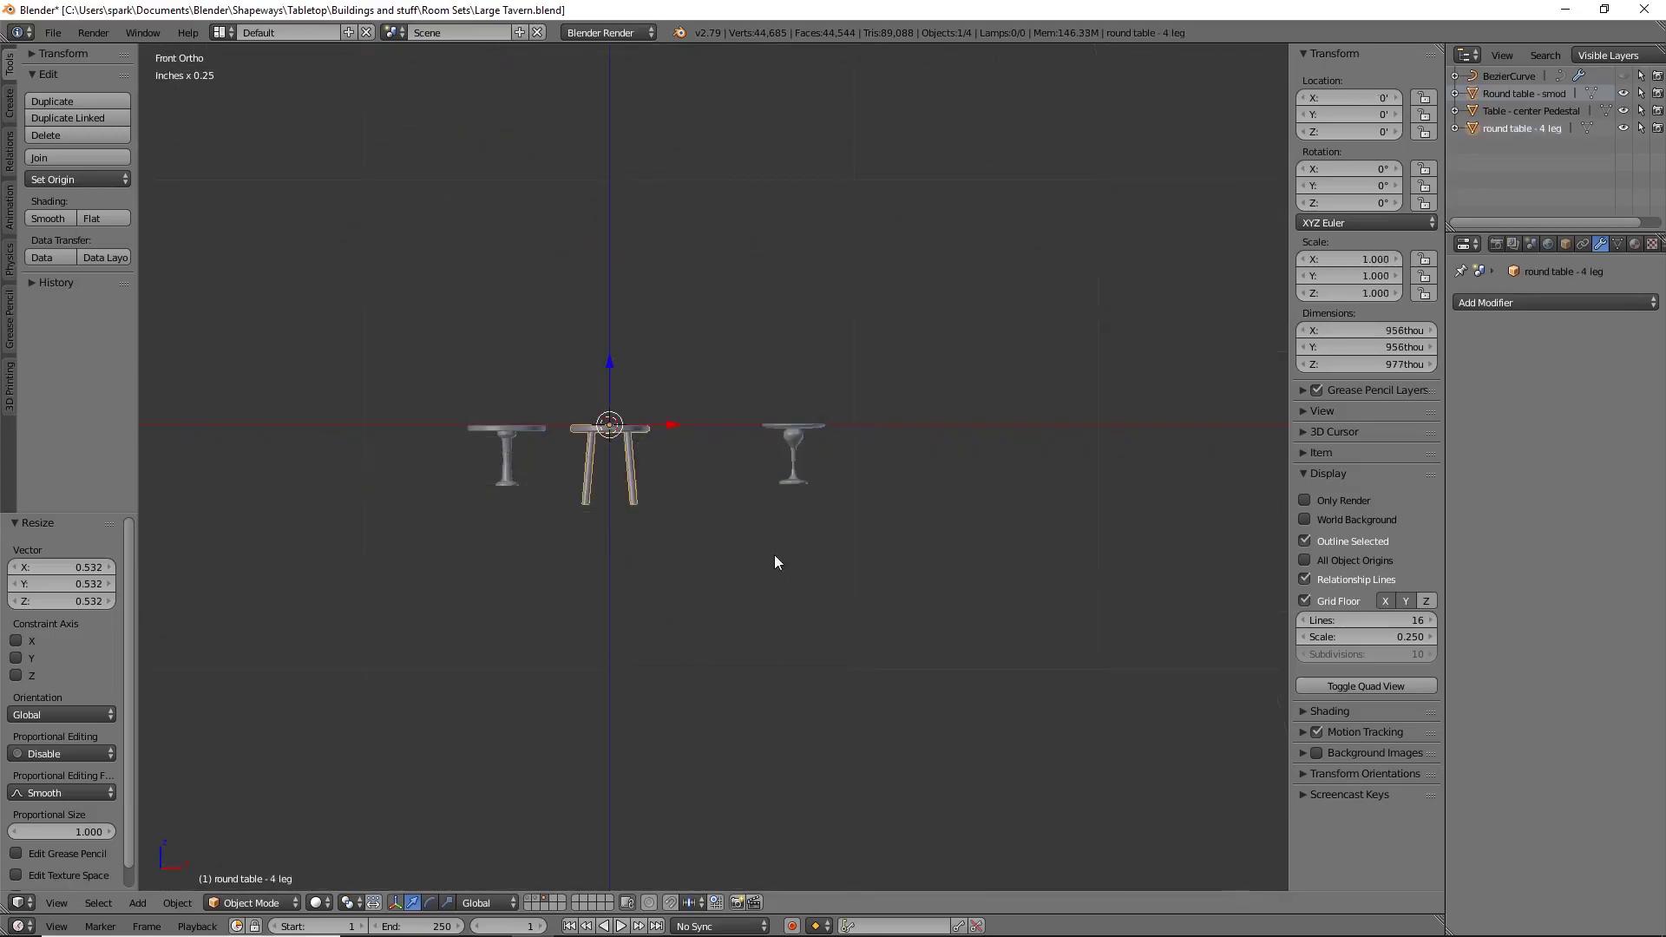
key(Tab)
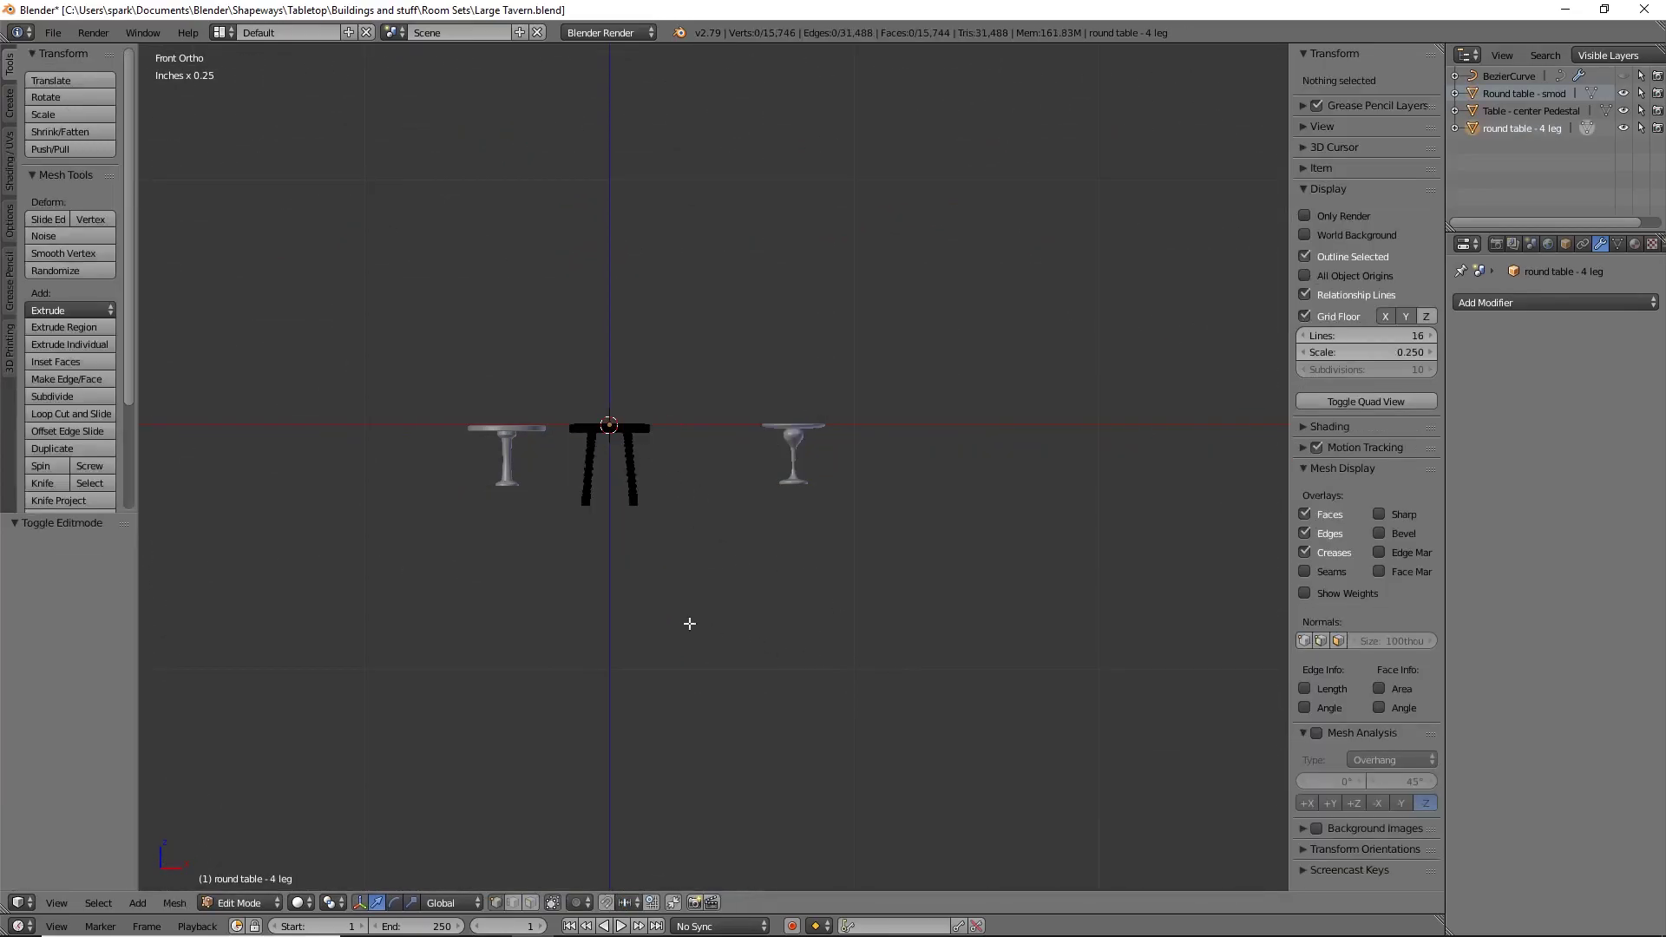
key(KP_Decimal)
key(Tab)
key(s)
key(z)
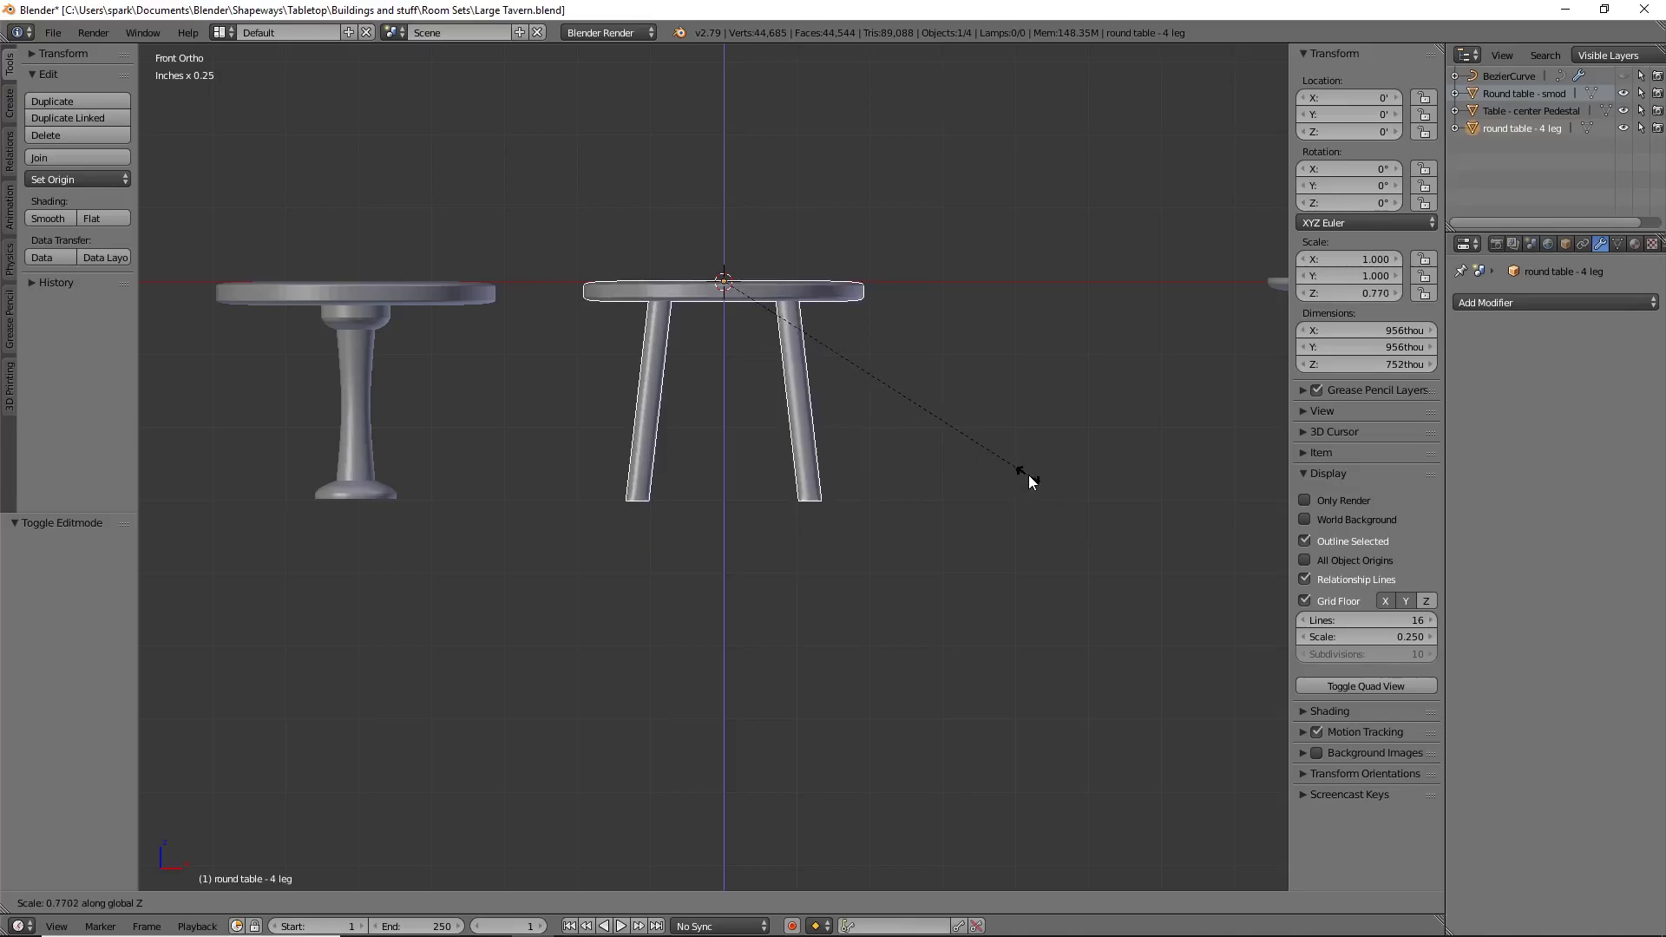
click(1027, 475)
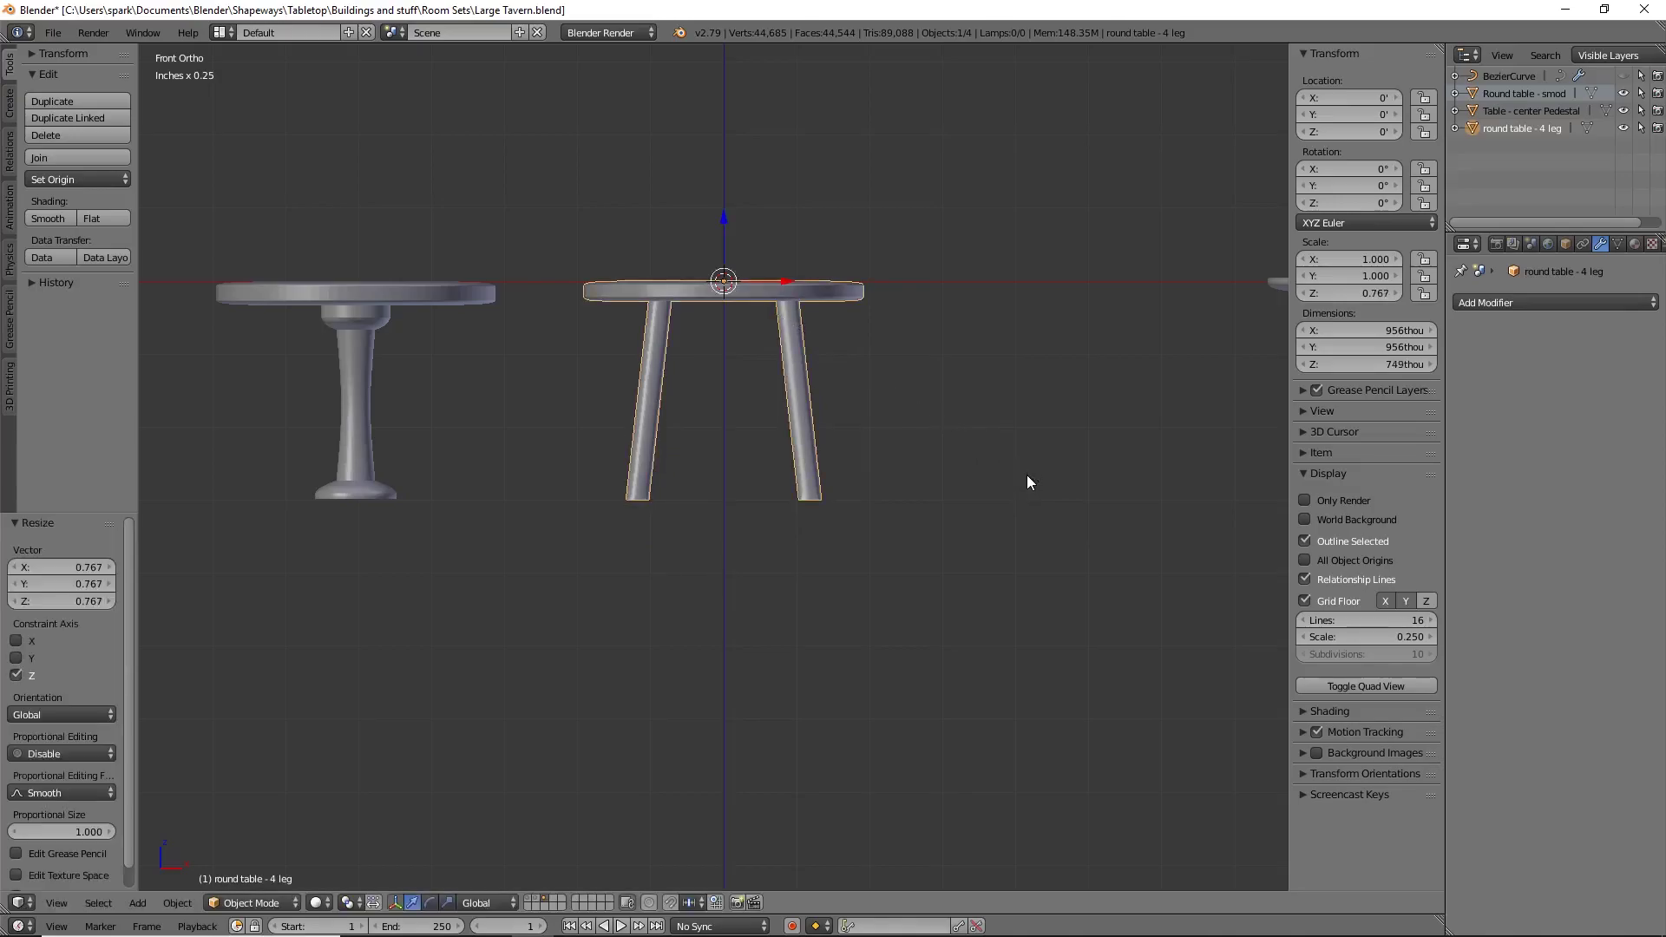
right_click(396, 303)
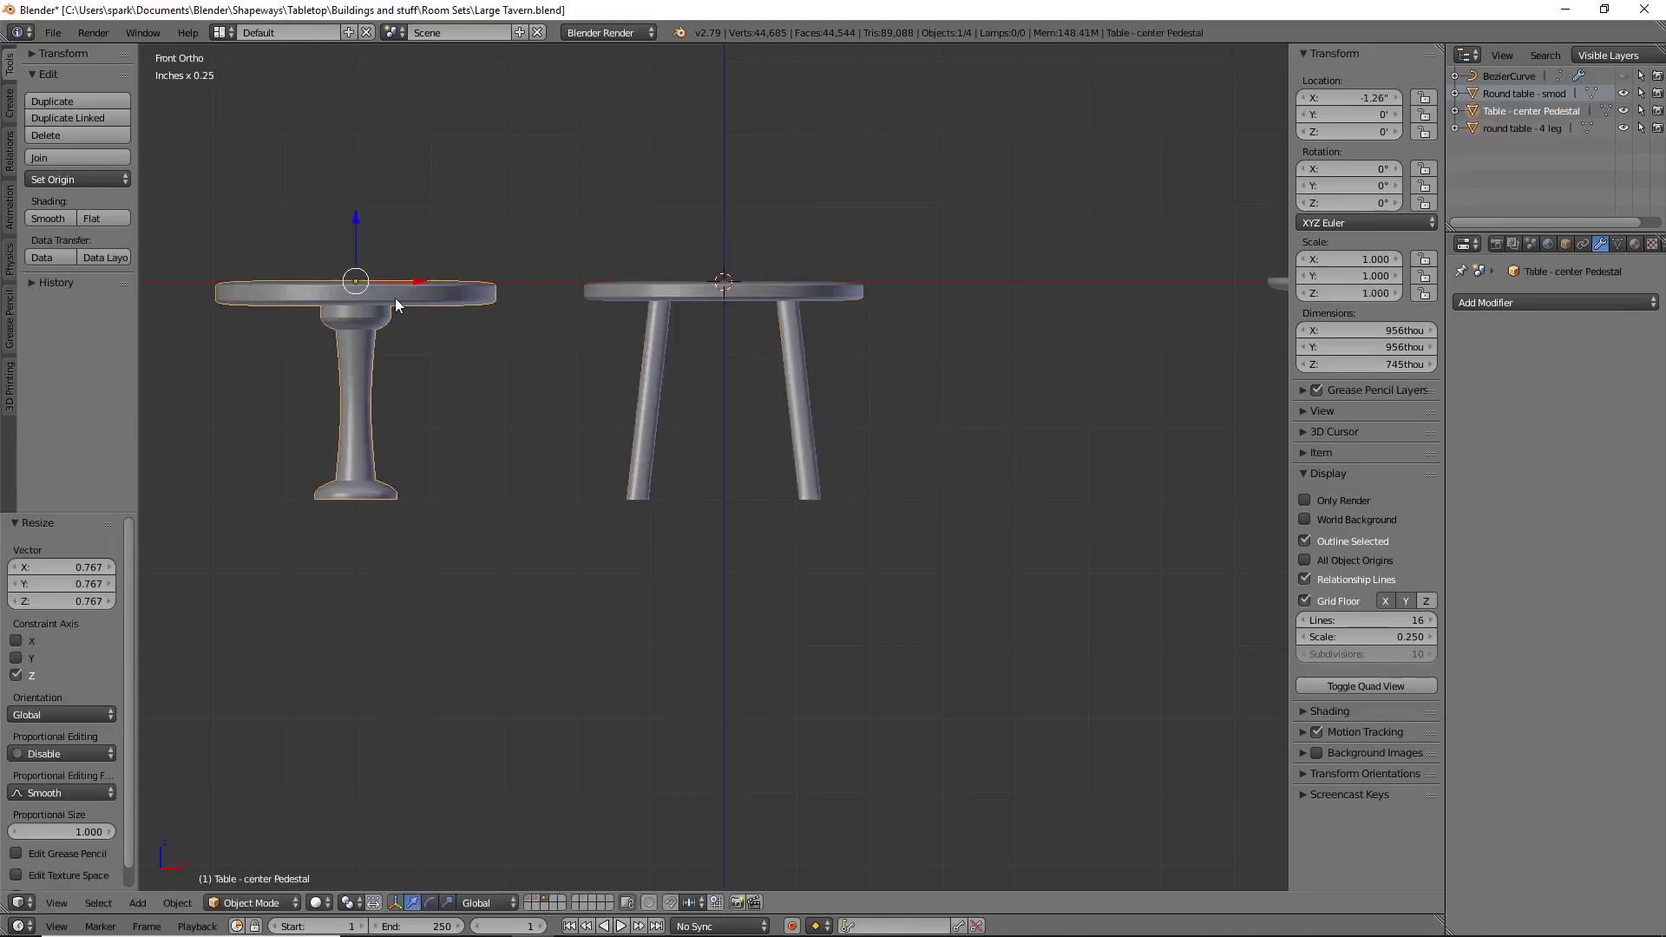
Step: Move the revolved table along X to about 1.03", close beside the four-legged table
scroll(394, 299, down, 3)
right_click(1109, 380)
drag(1153, 361, 947, 380)
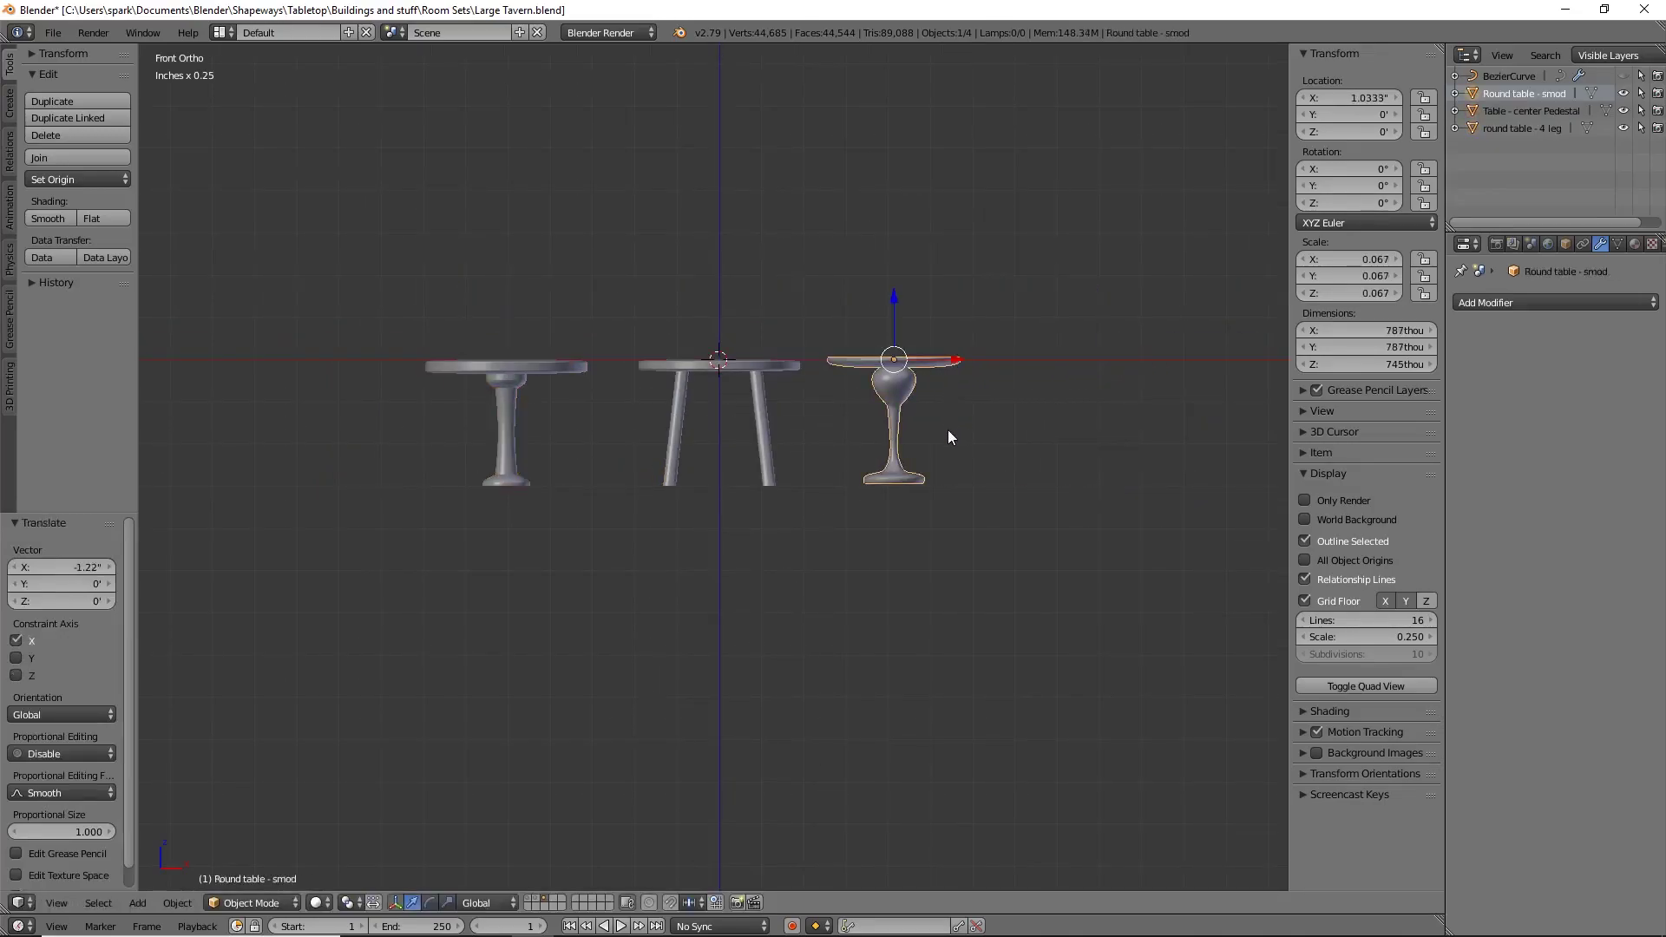
Step: Select all three tables, move them to the first layer, and display that layer
shift+right_click(764, 372)
shift+right_click(487, 369)
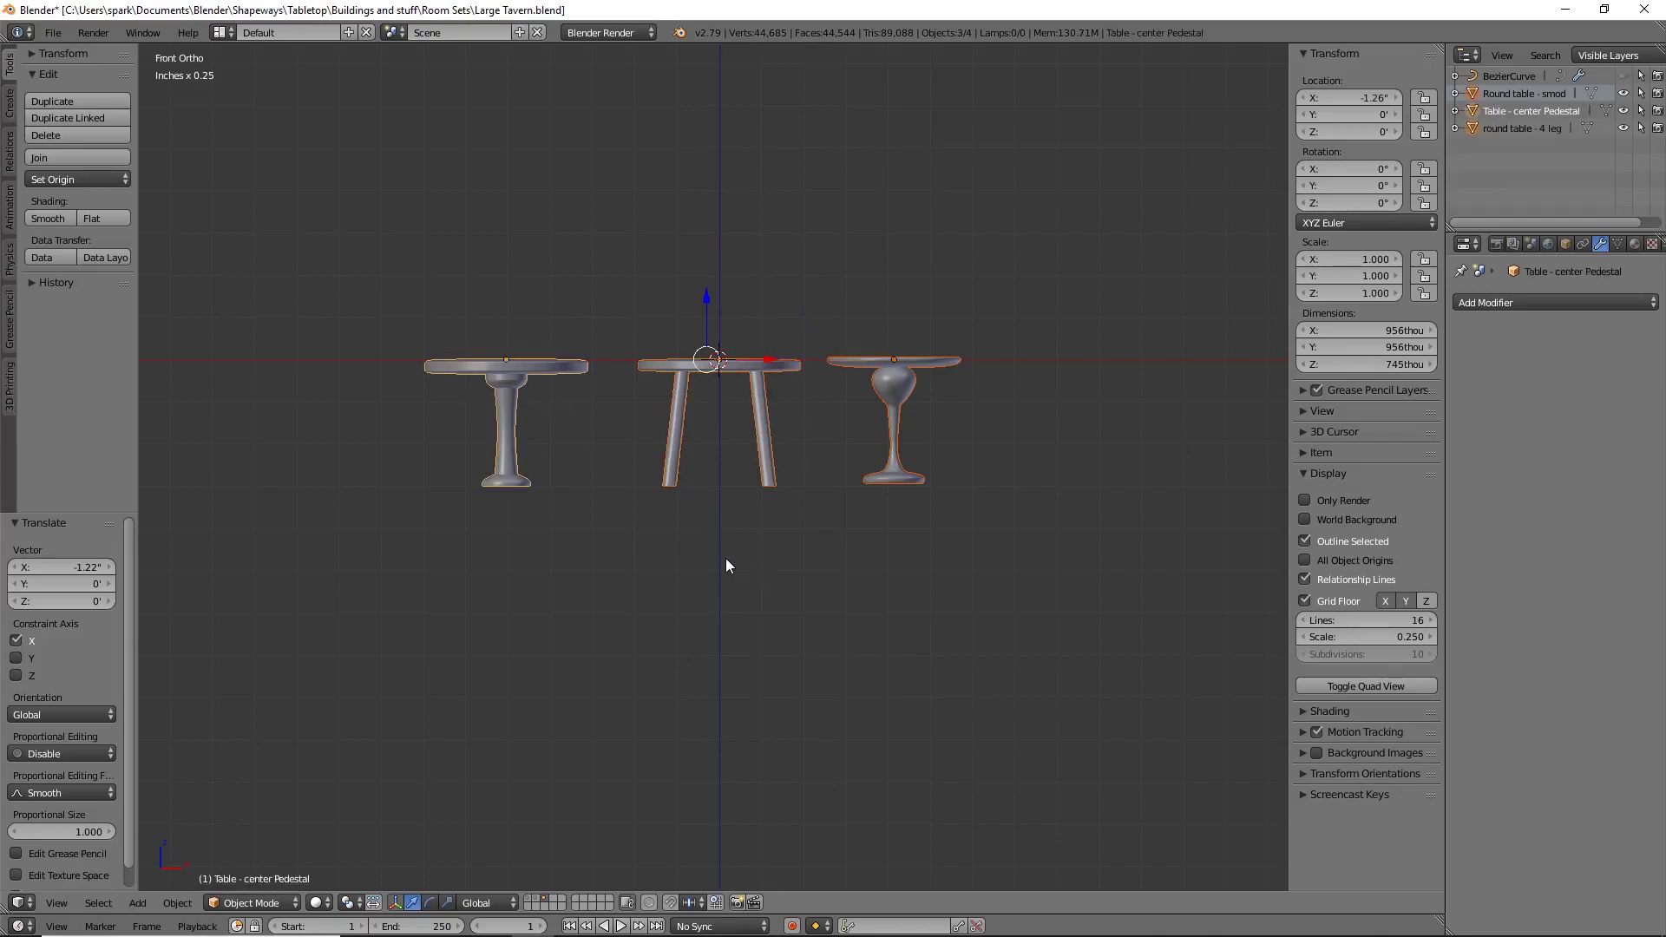
key(m)
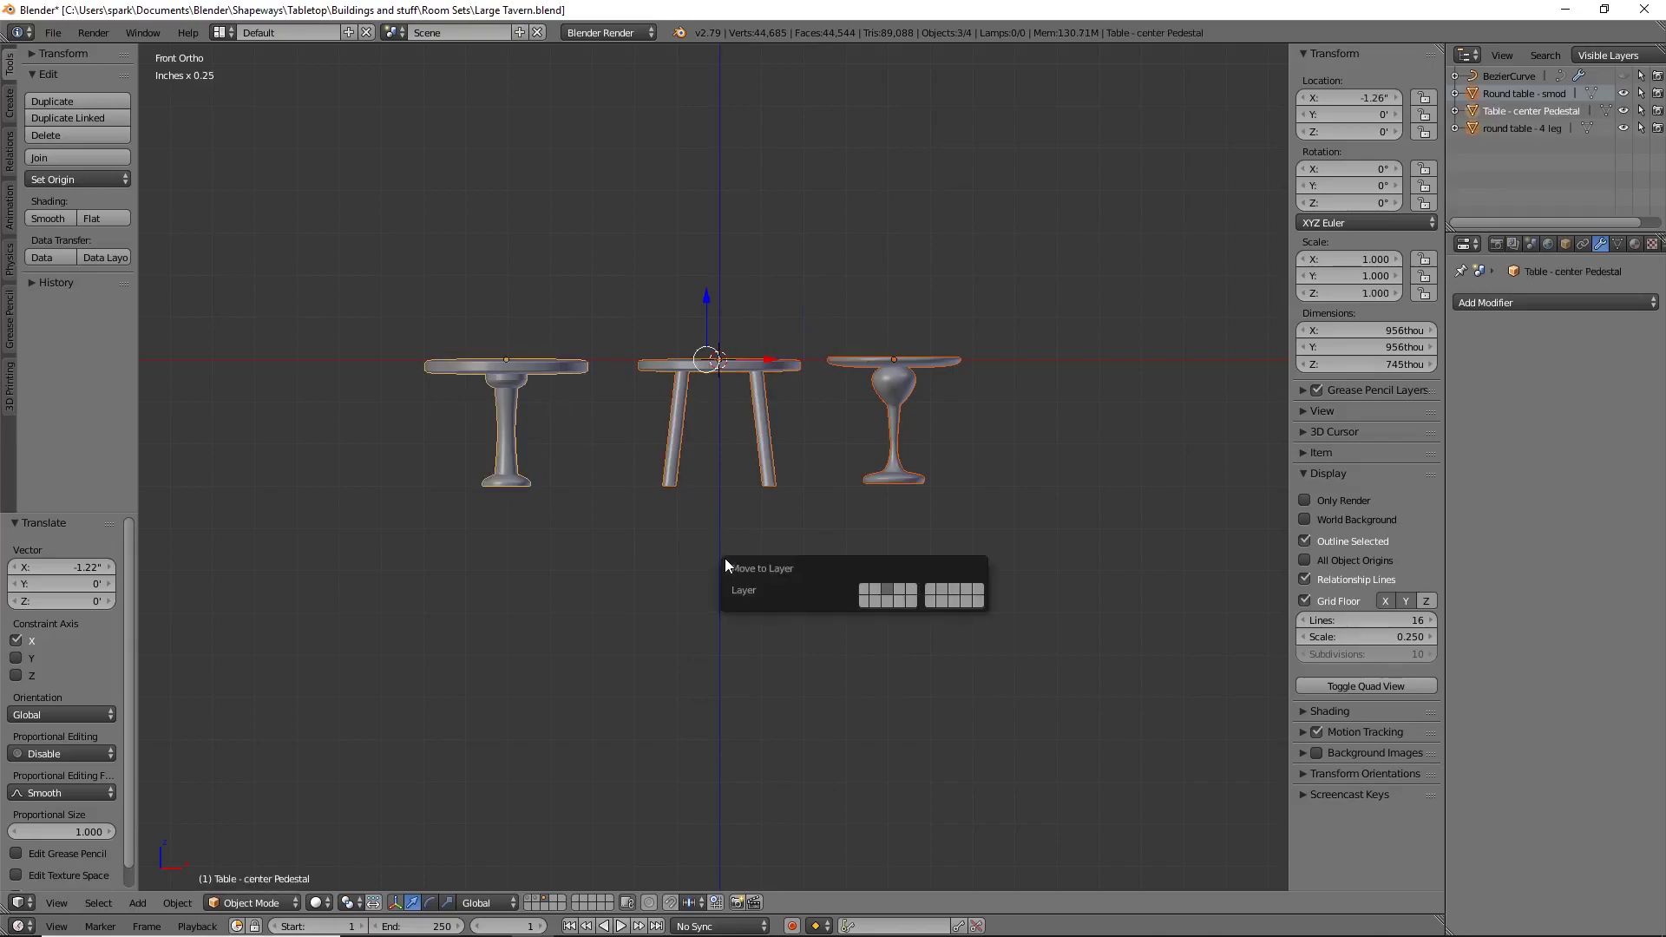
click(866, 590)
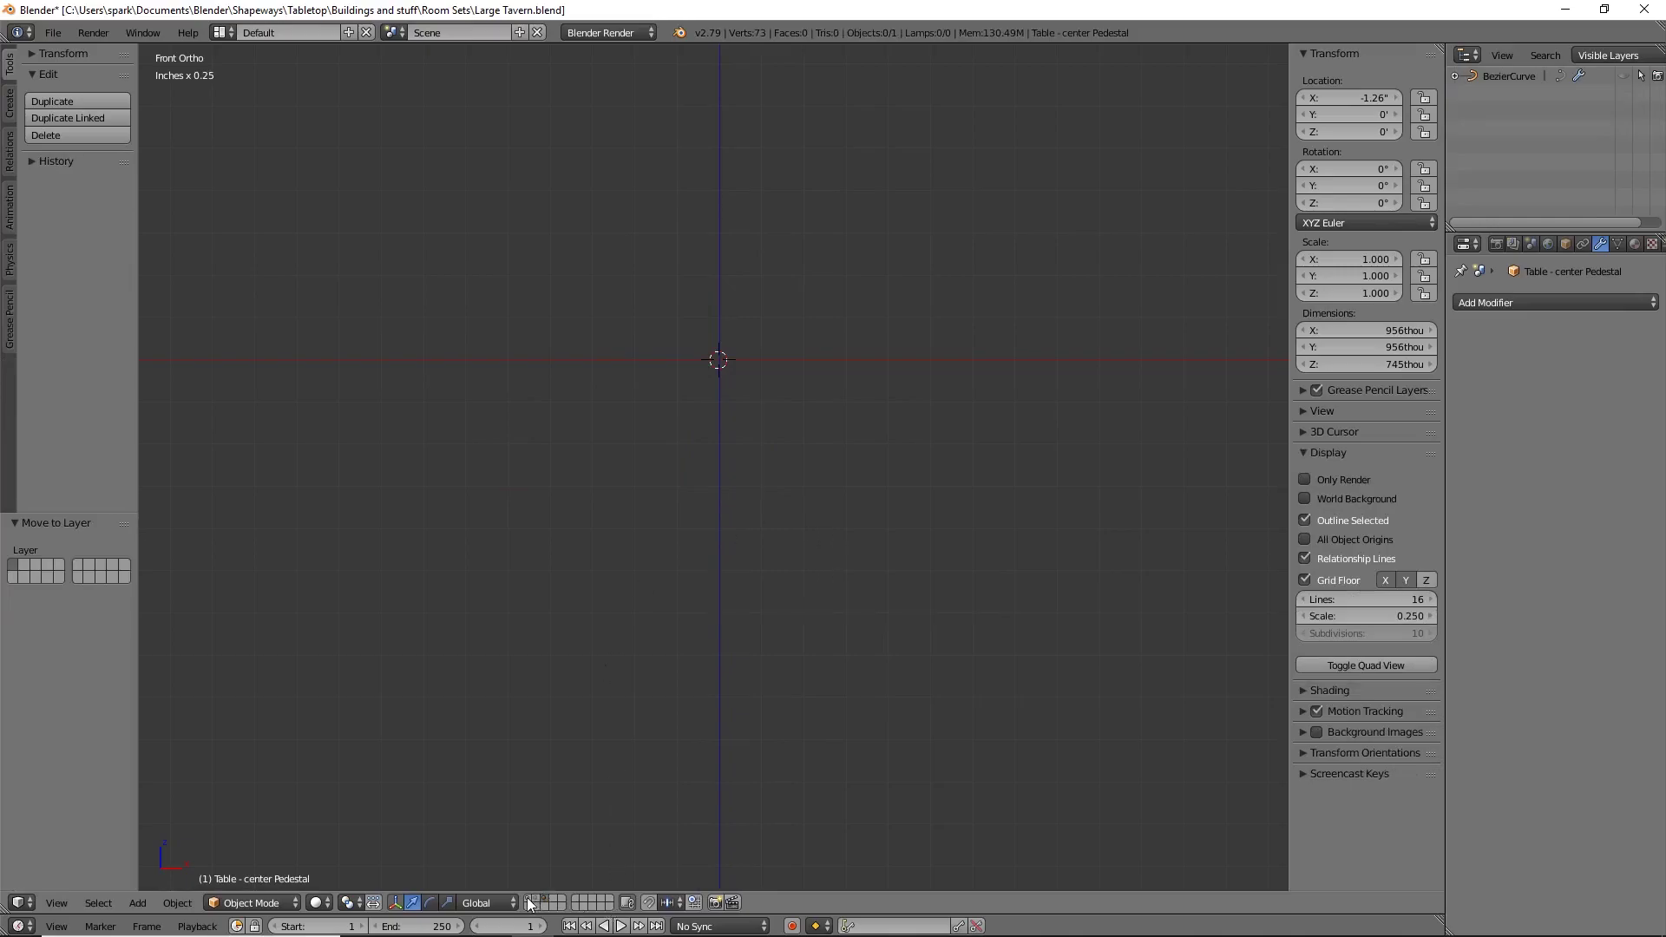
click(530, 904)
Step: Move the three tables about -2.04" along Y onto the open floor in front of the bar
scroll(851, 520, down, 3)
middle_drag(840, 446, 690, 587)
key(KP_7)
key(g)
key(y)
click(571, 493)
Step: Raise the three round tables along Z to about 886 thou so their legs and bases stand on the tavern floor
middle_drag(571, 493, 721, 495)
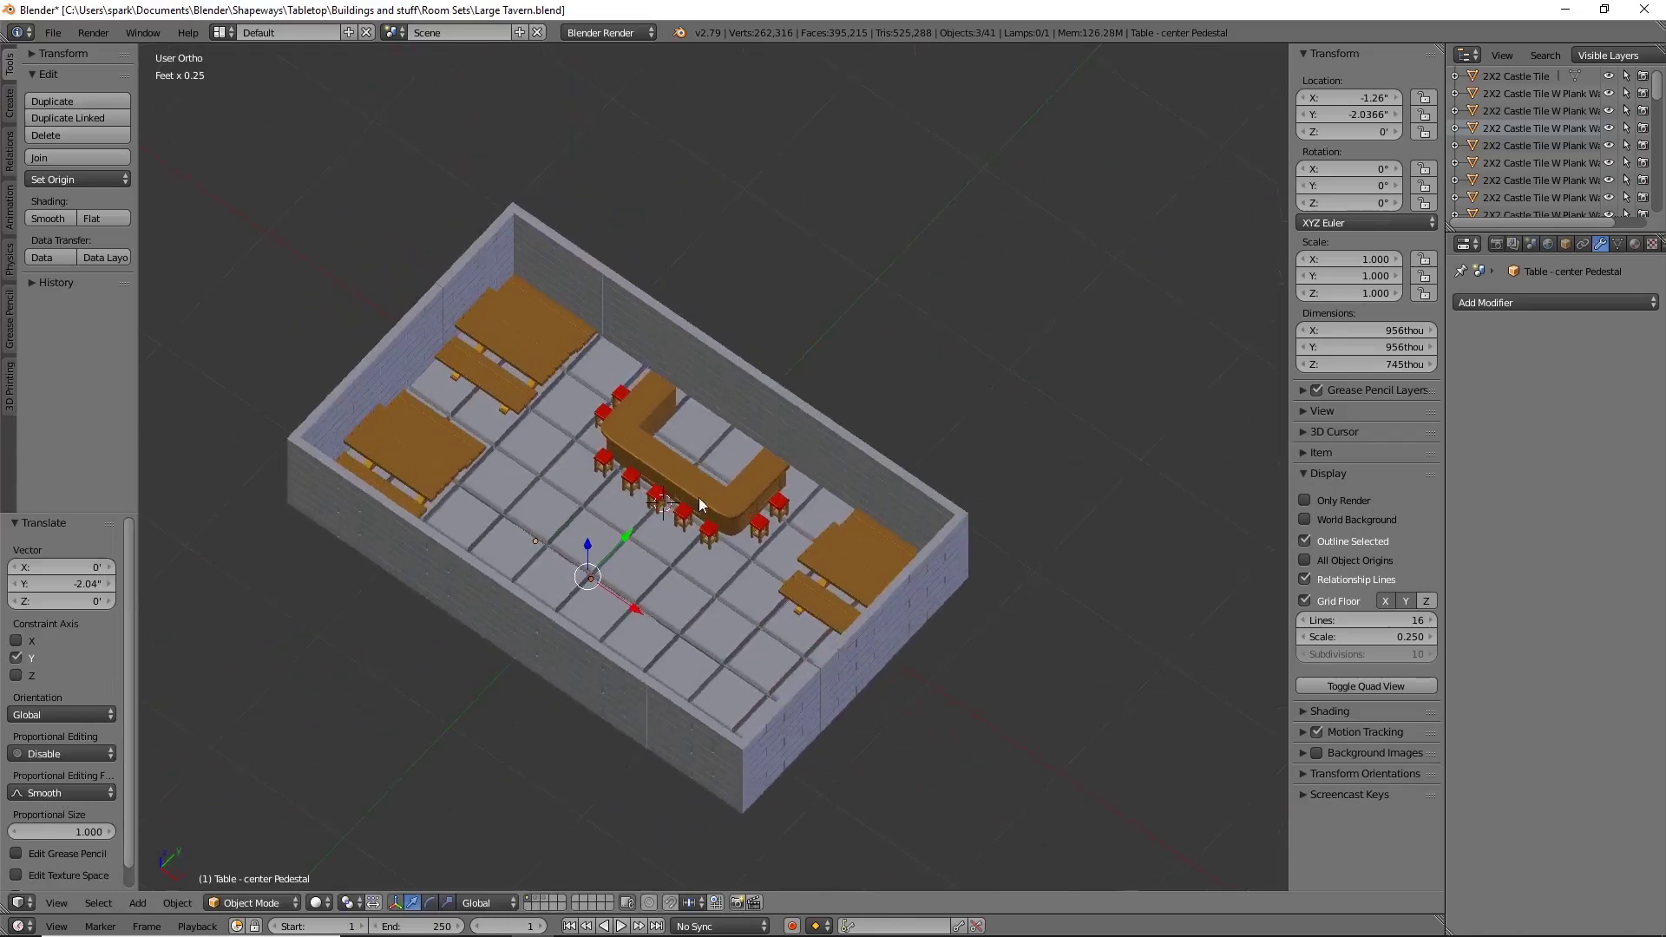
key(g)
key(z)
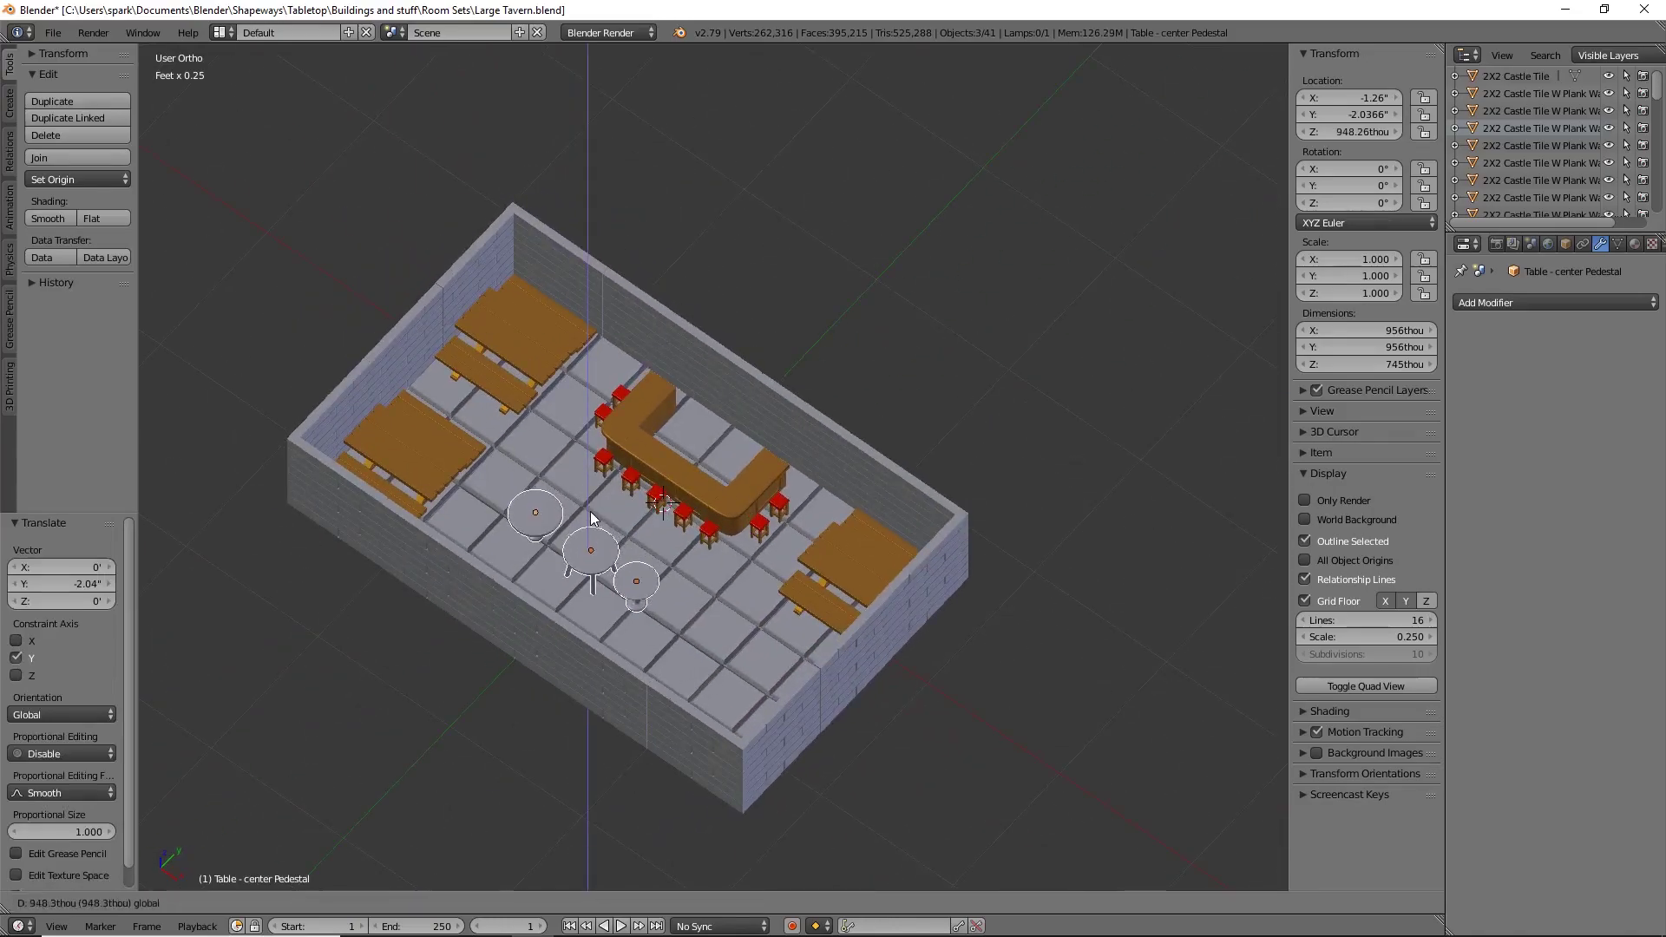
click(591, 512)
scroll(707, 633, up, 5)
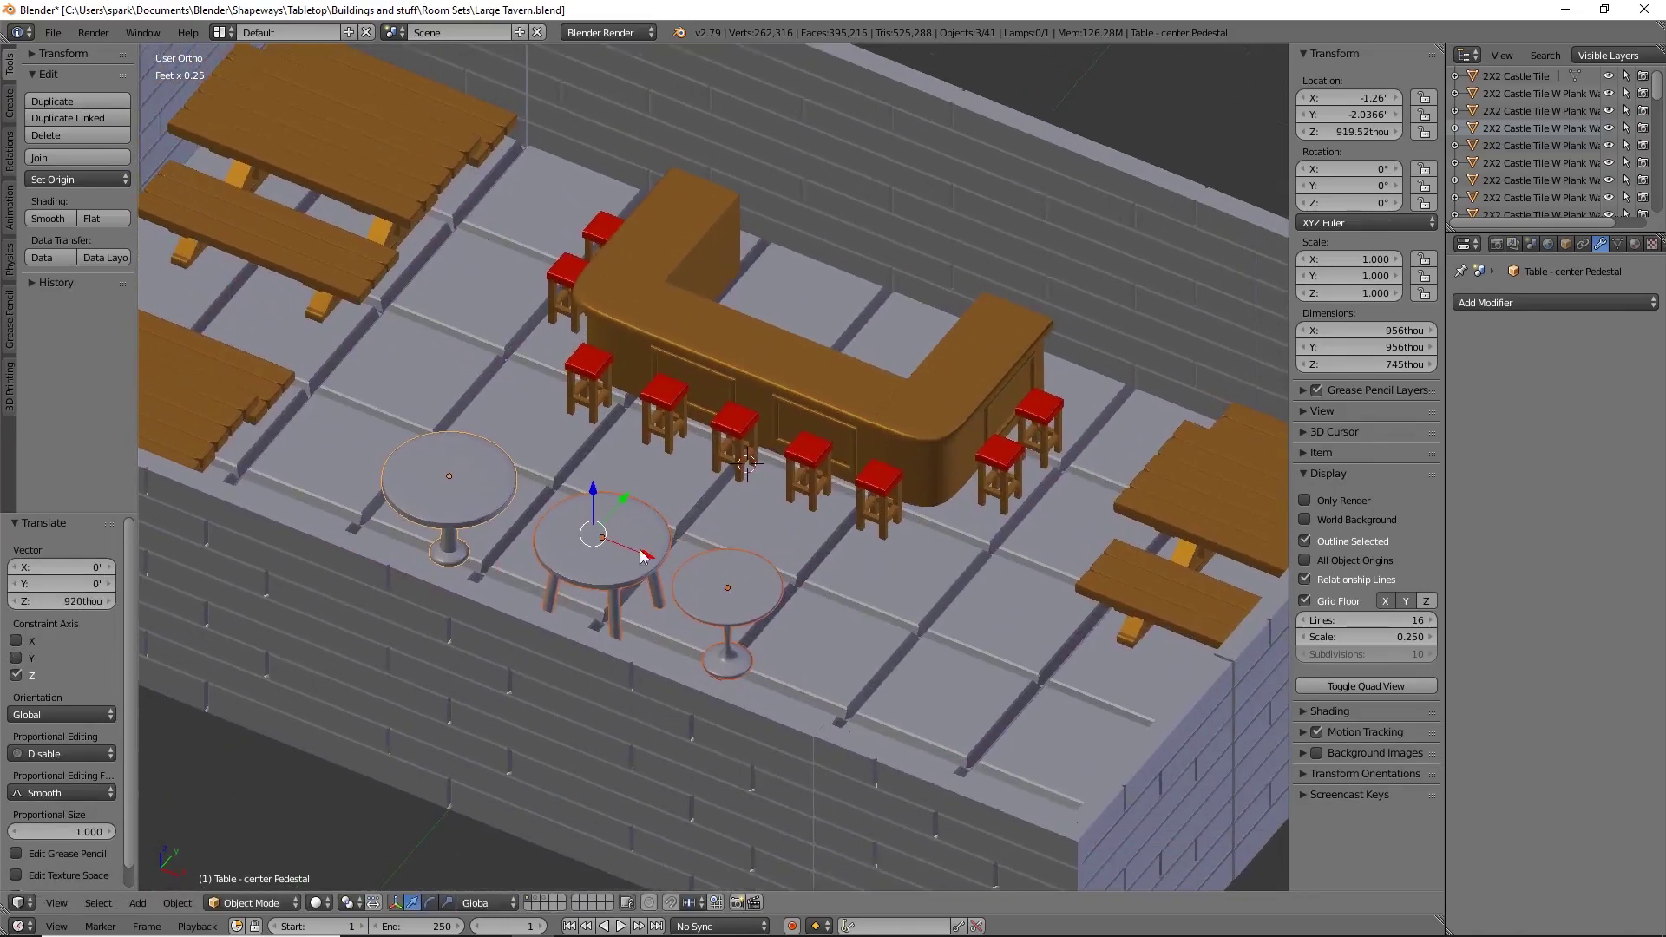
key(g)
key(z)
click(608, 508)
middle_drag(799, 581, 816, 609)
scroll(816, 609, up, 3)
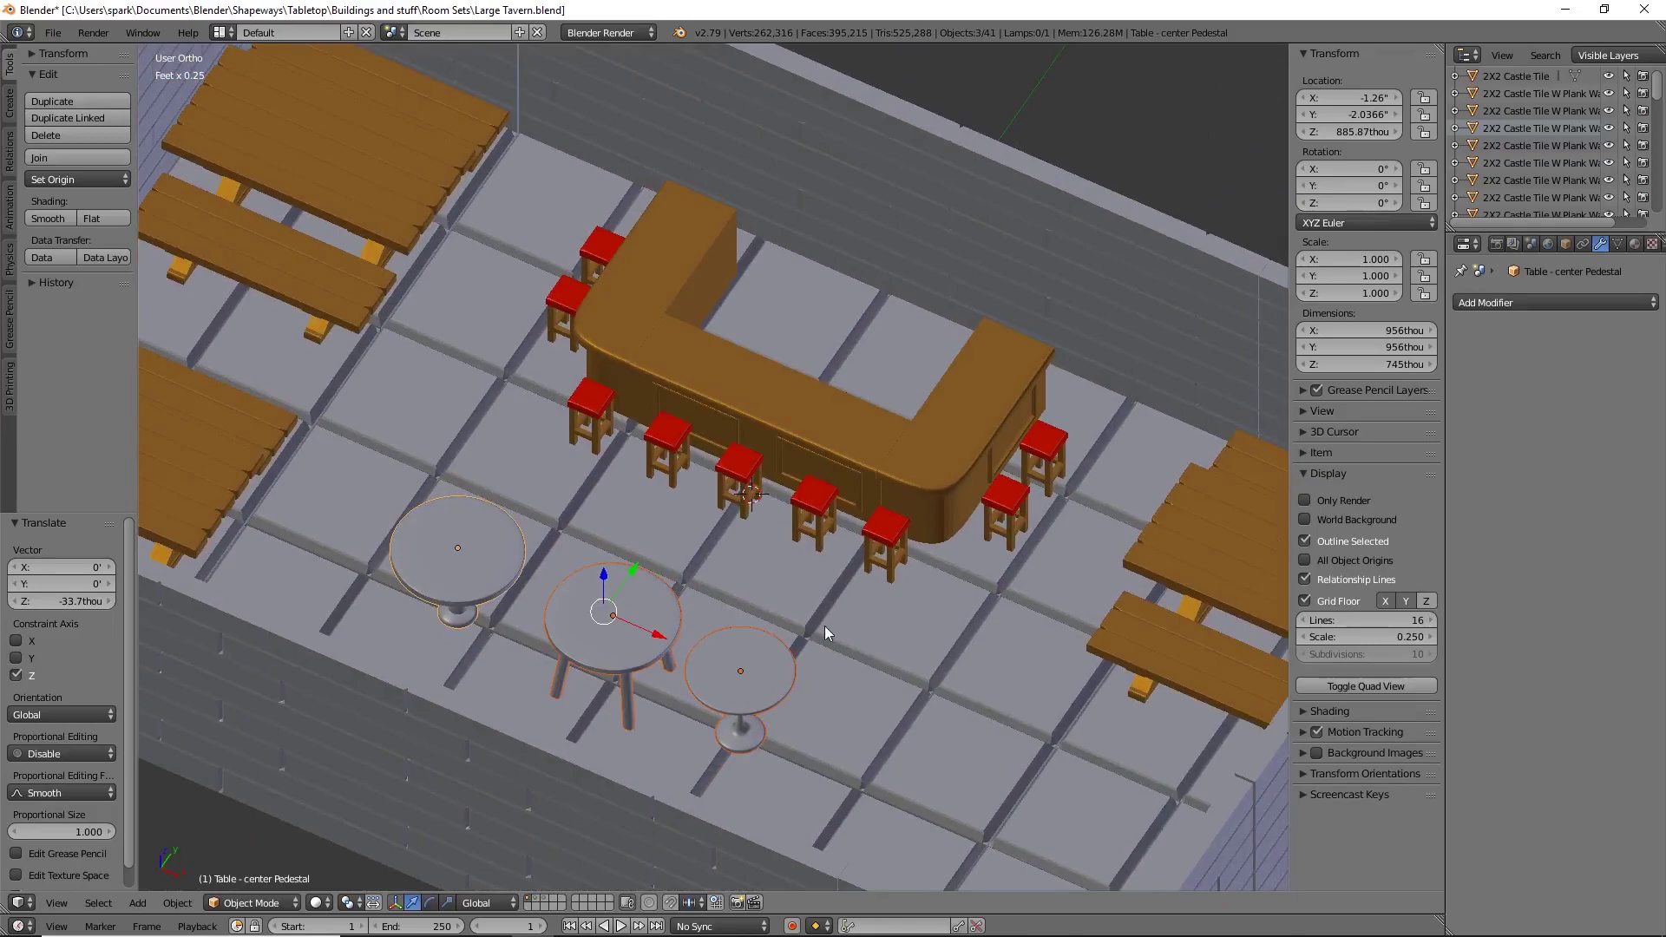
mouse_move(851, 615)
middle_down()
mouse_move(837, 581)
mouse_move(837, 609)
middle_up()
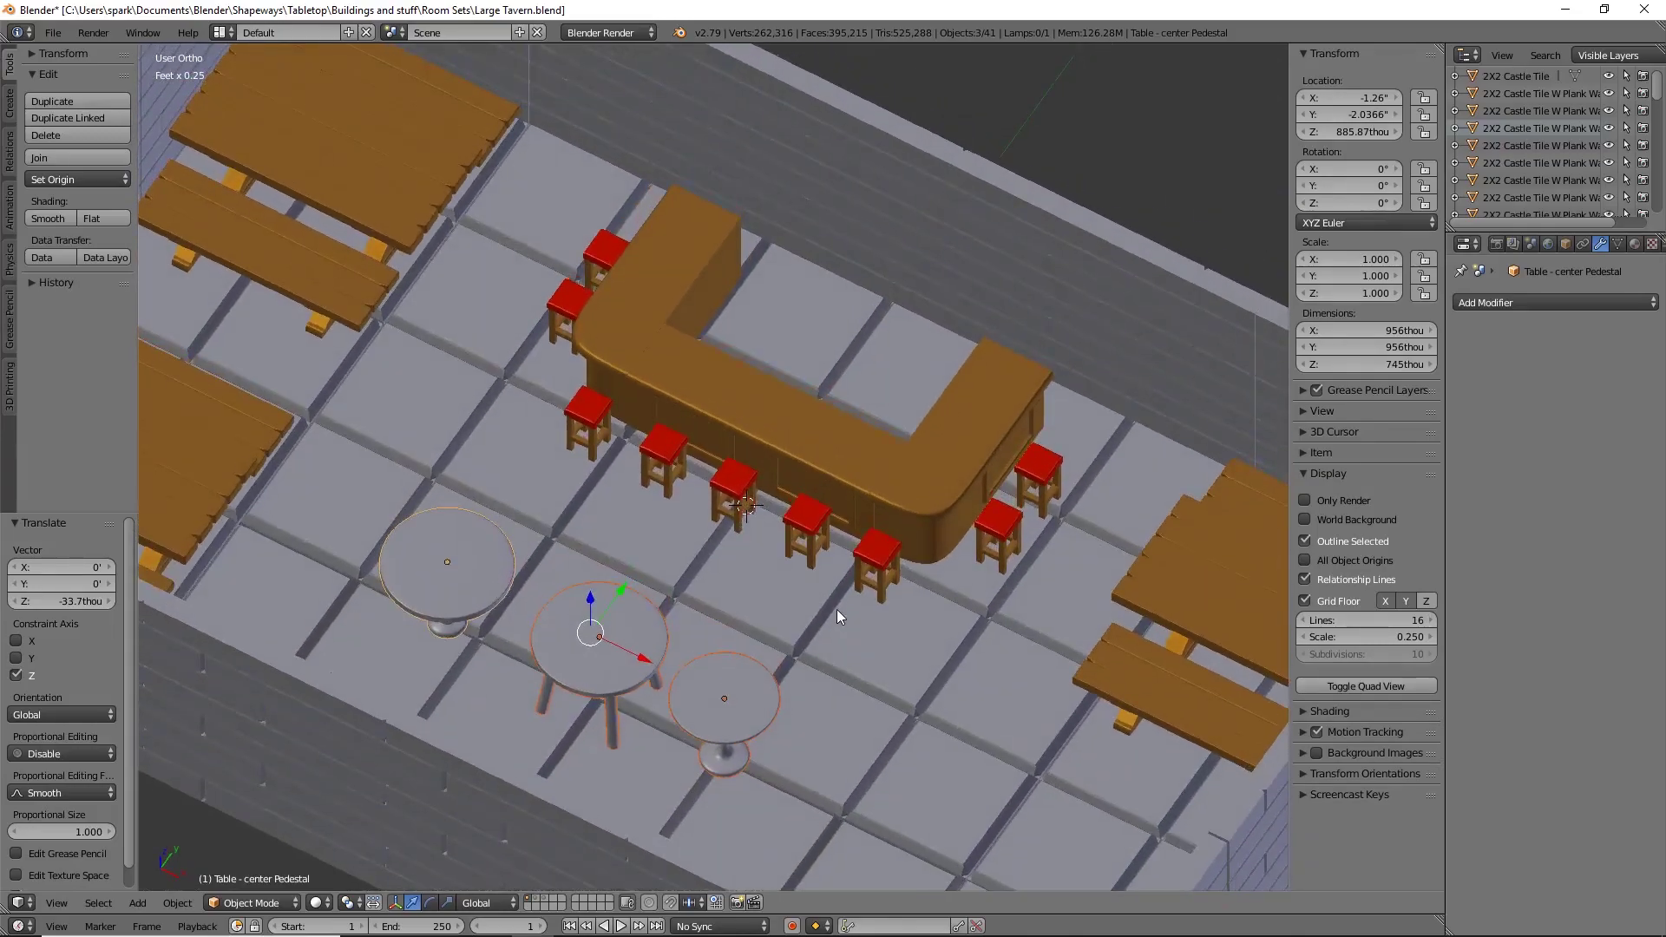
Step: Move the smaller revolved pedestal table about 417 thou along X, away from the four-legged table
middle_drag(758, 727, 969, 733)
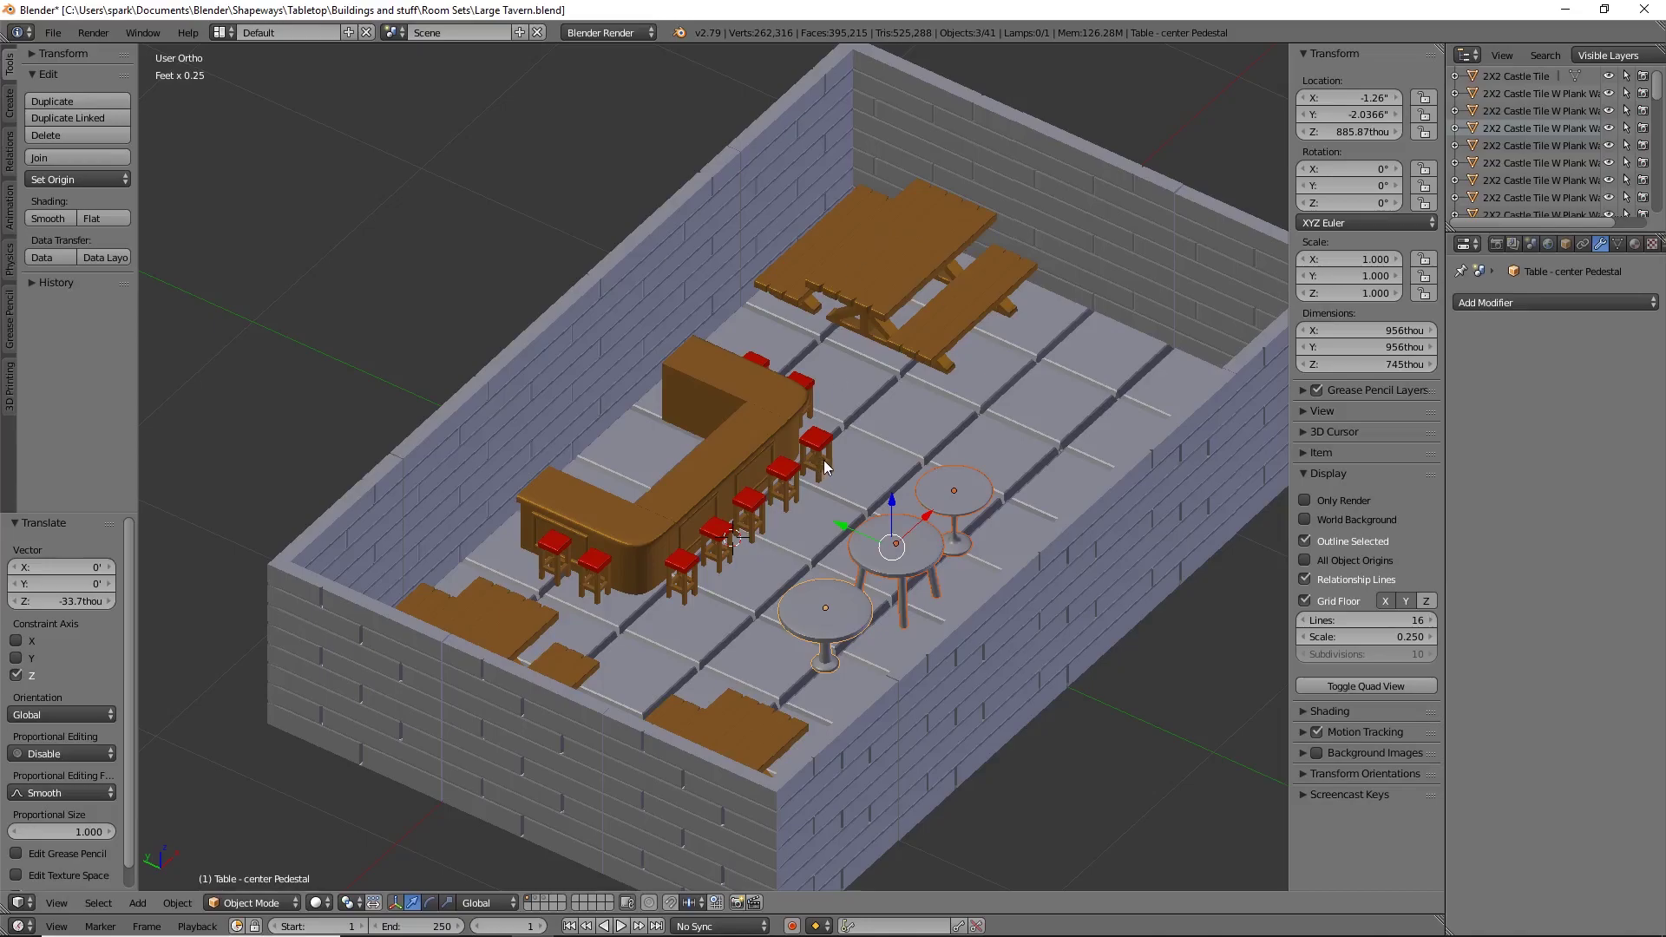
right_click(960, 488)
key(g)
key(x)
click(1008, 430)
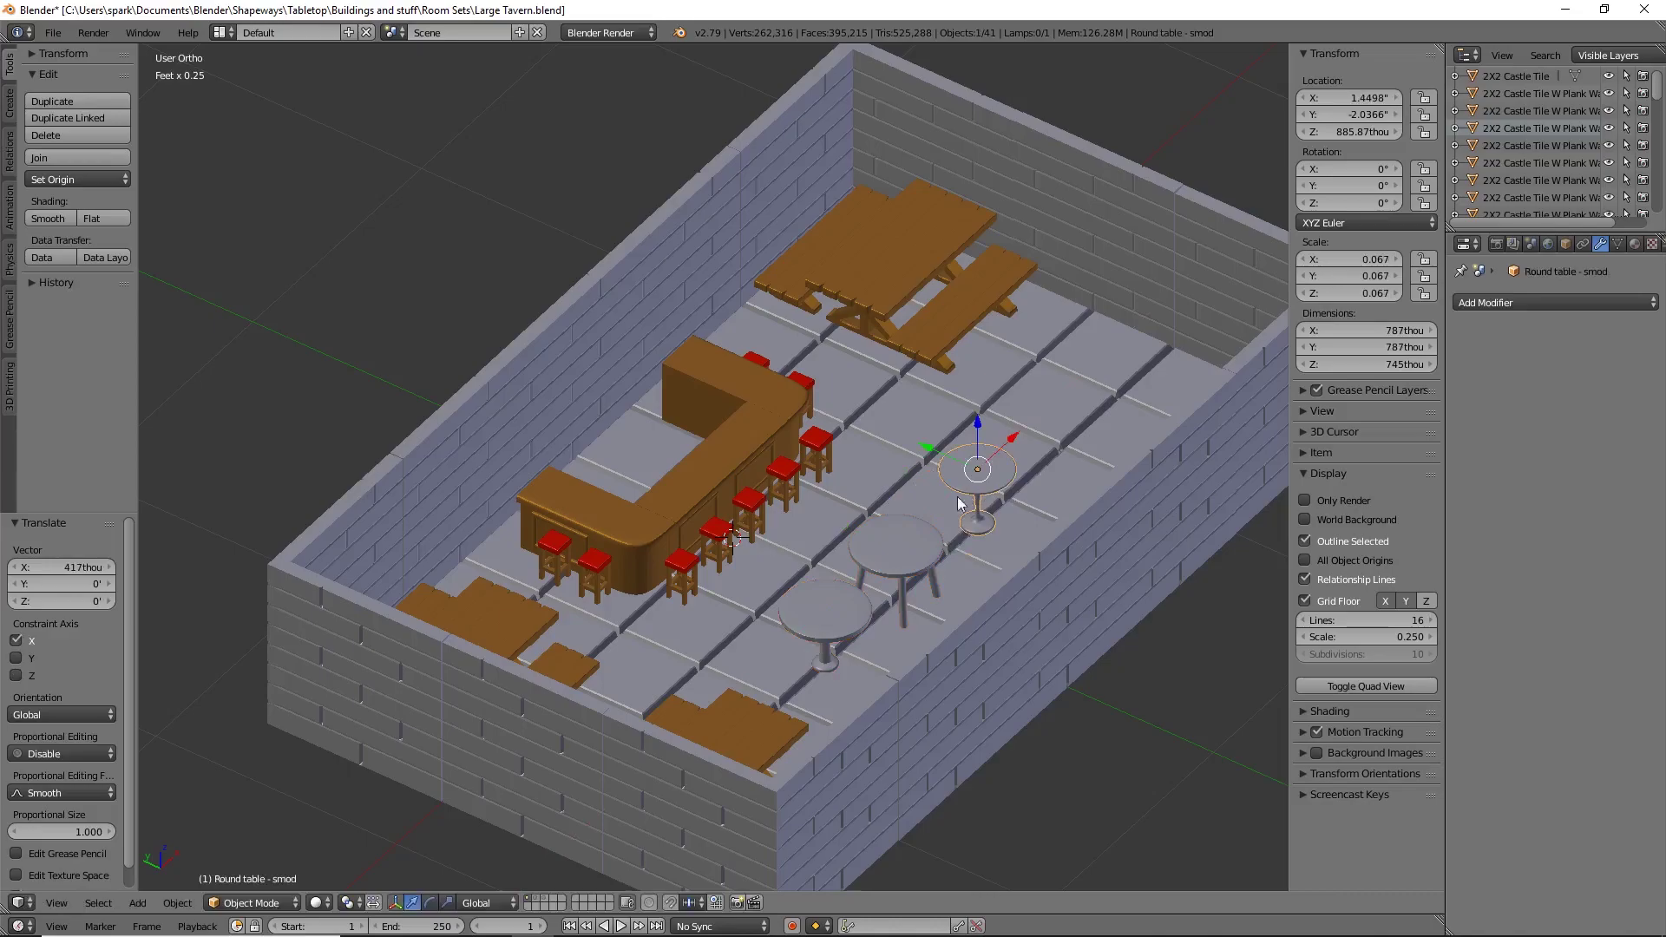
Step: Move the center-pedestal table about -229 thou along X, widening its gap from the four-legged table
right_click(855, 612)
key(g)
key(x)
click(855, 589)
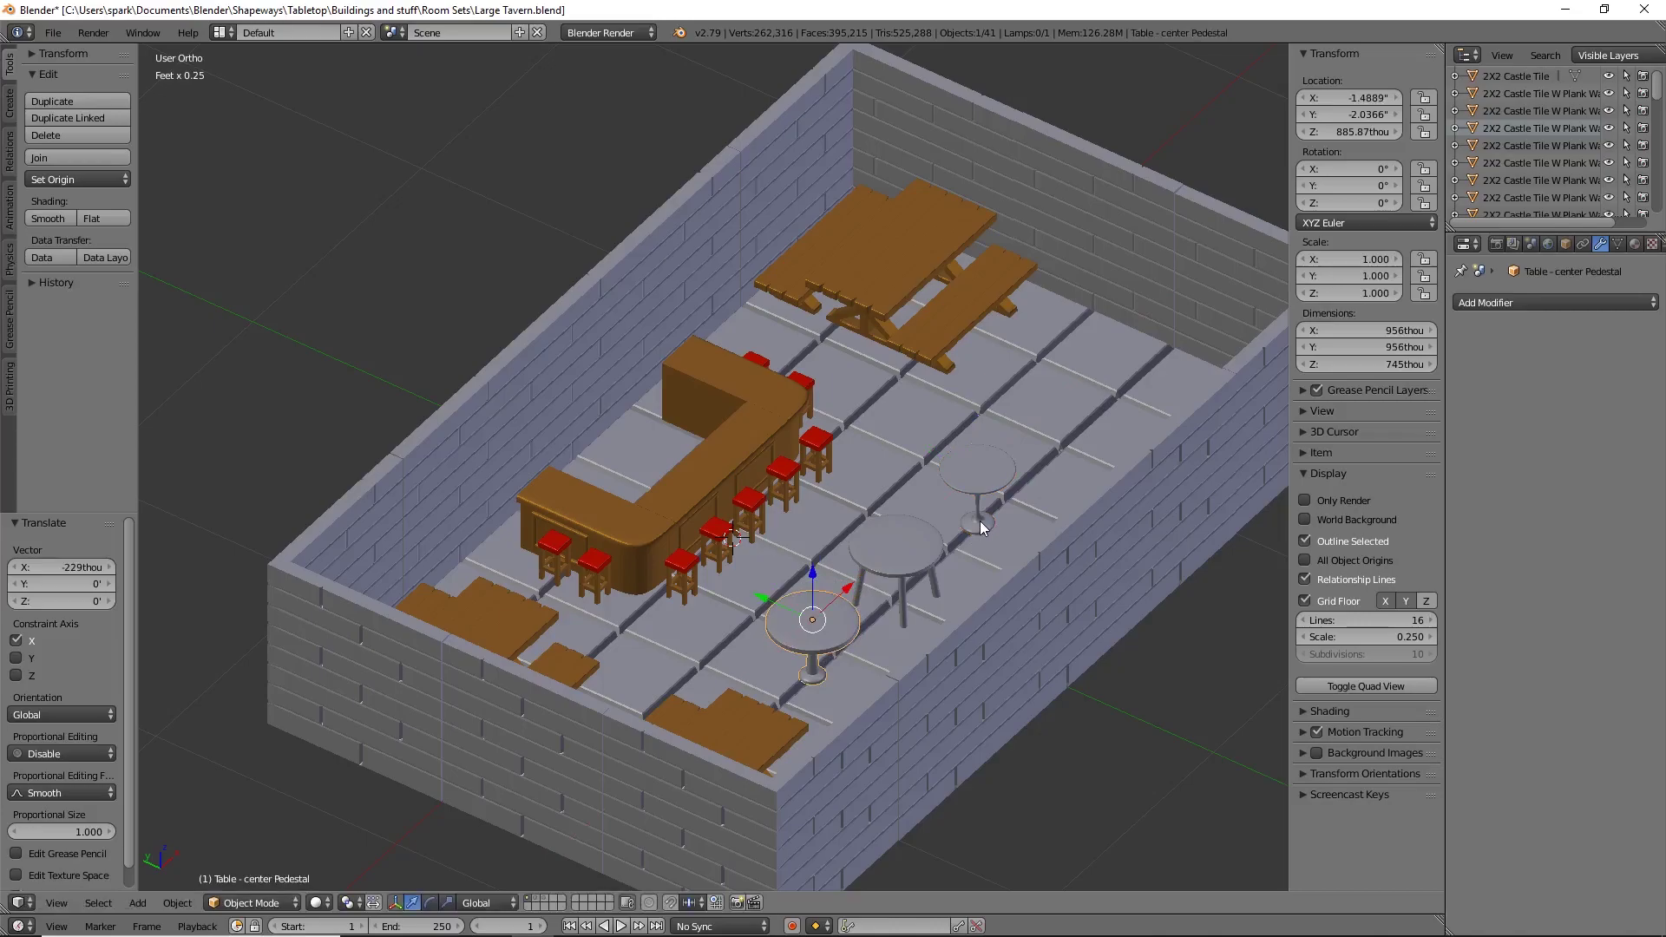
middle_drag(988, 555, 1136, 538)
right_click(1068, 226)
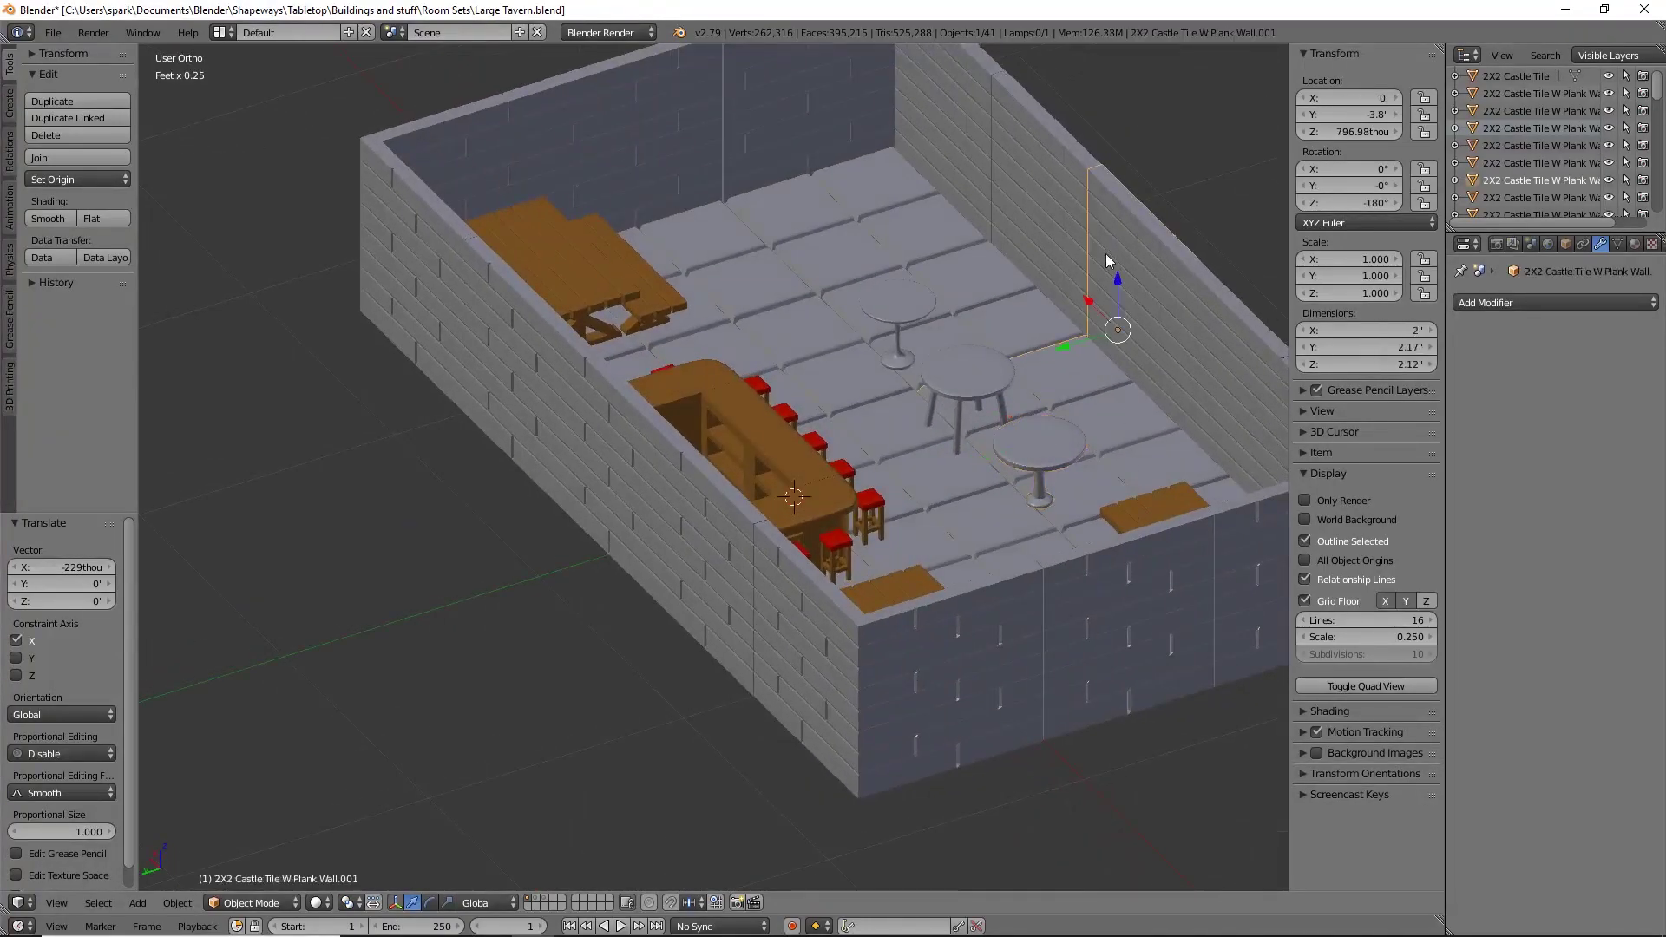
right_click(950, 170)
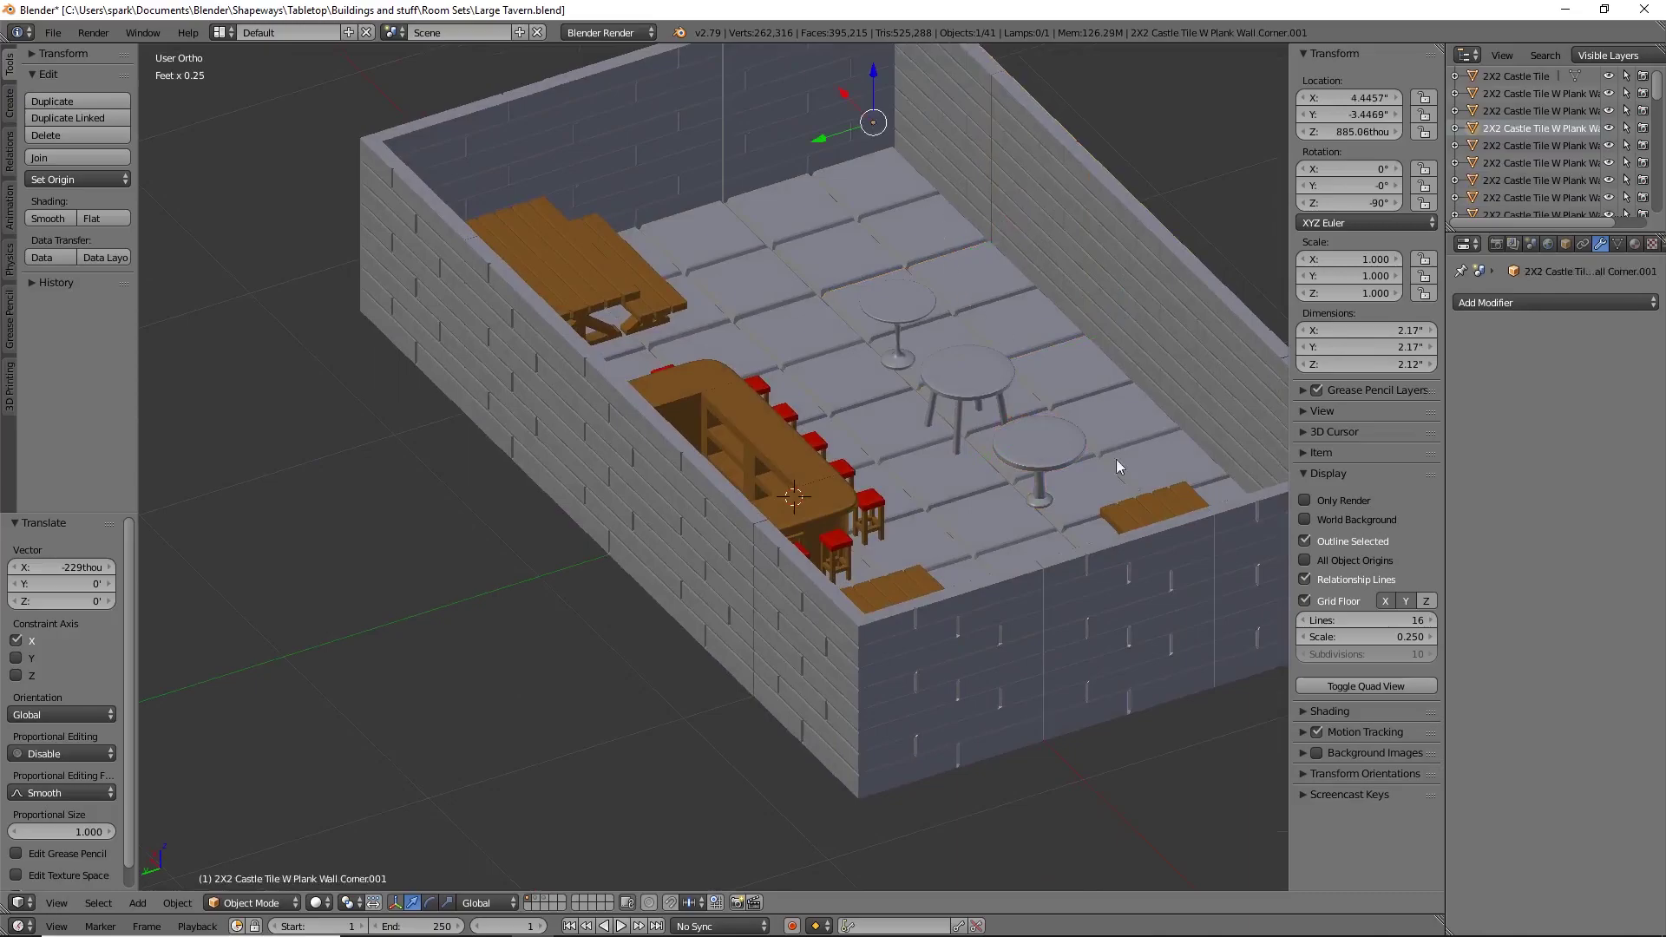
middle_drag(1143, 519, 983, 554)
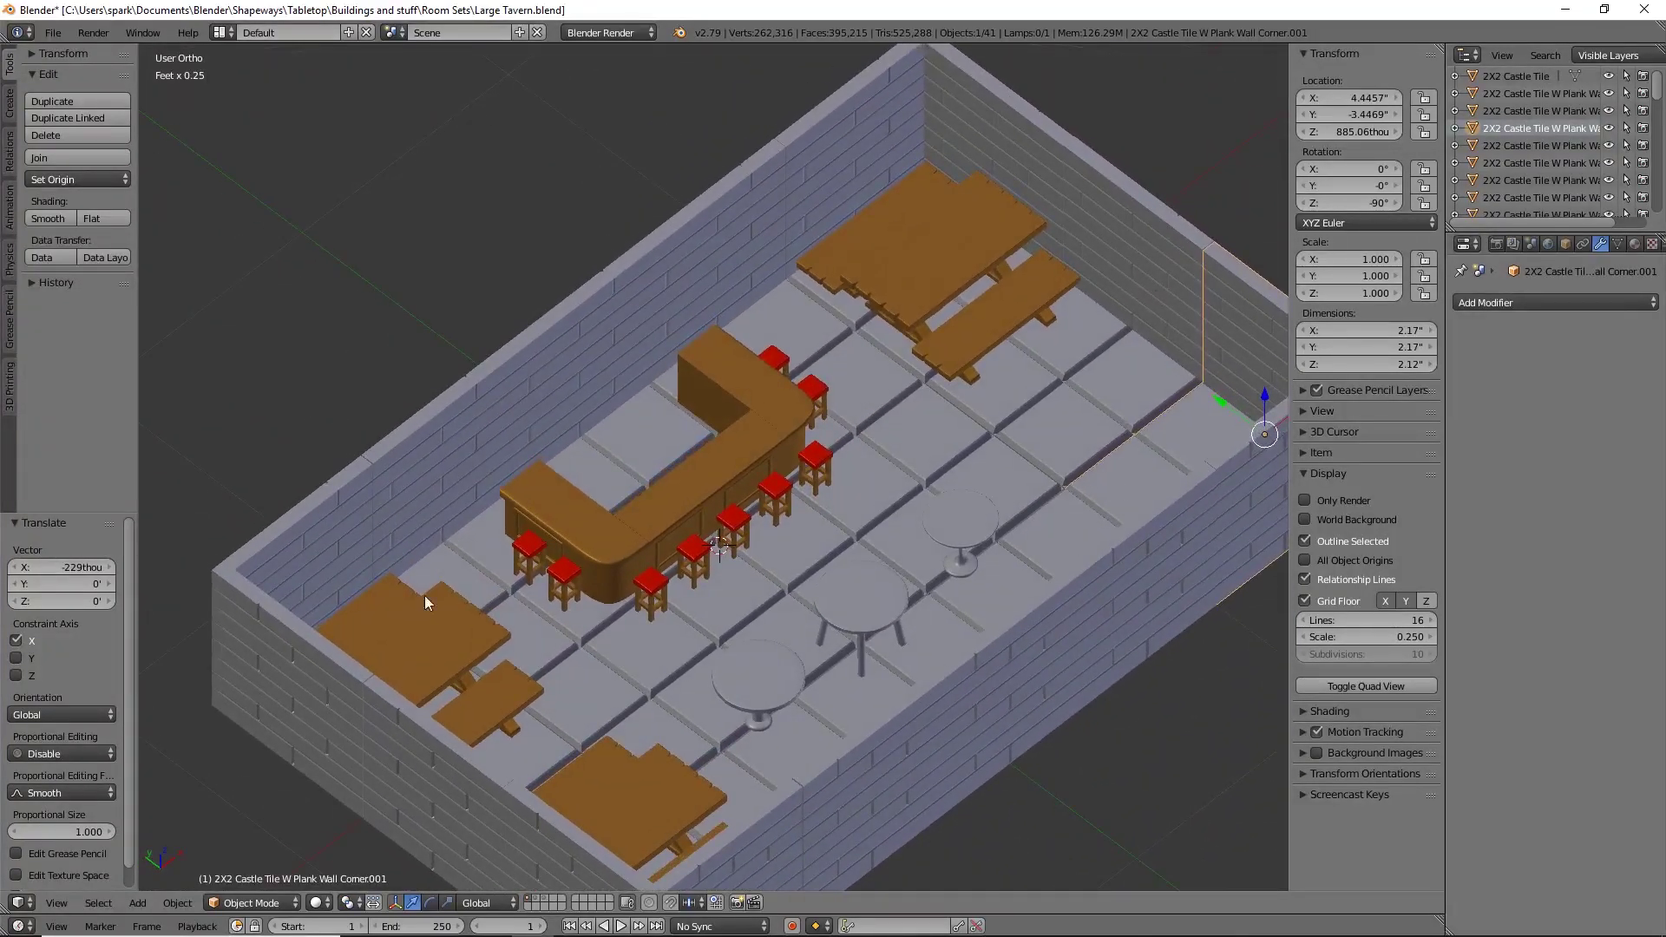
middle_drag(1038, 652, 1086, 601)
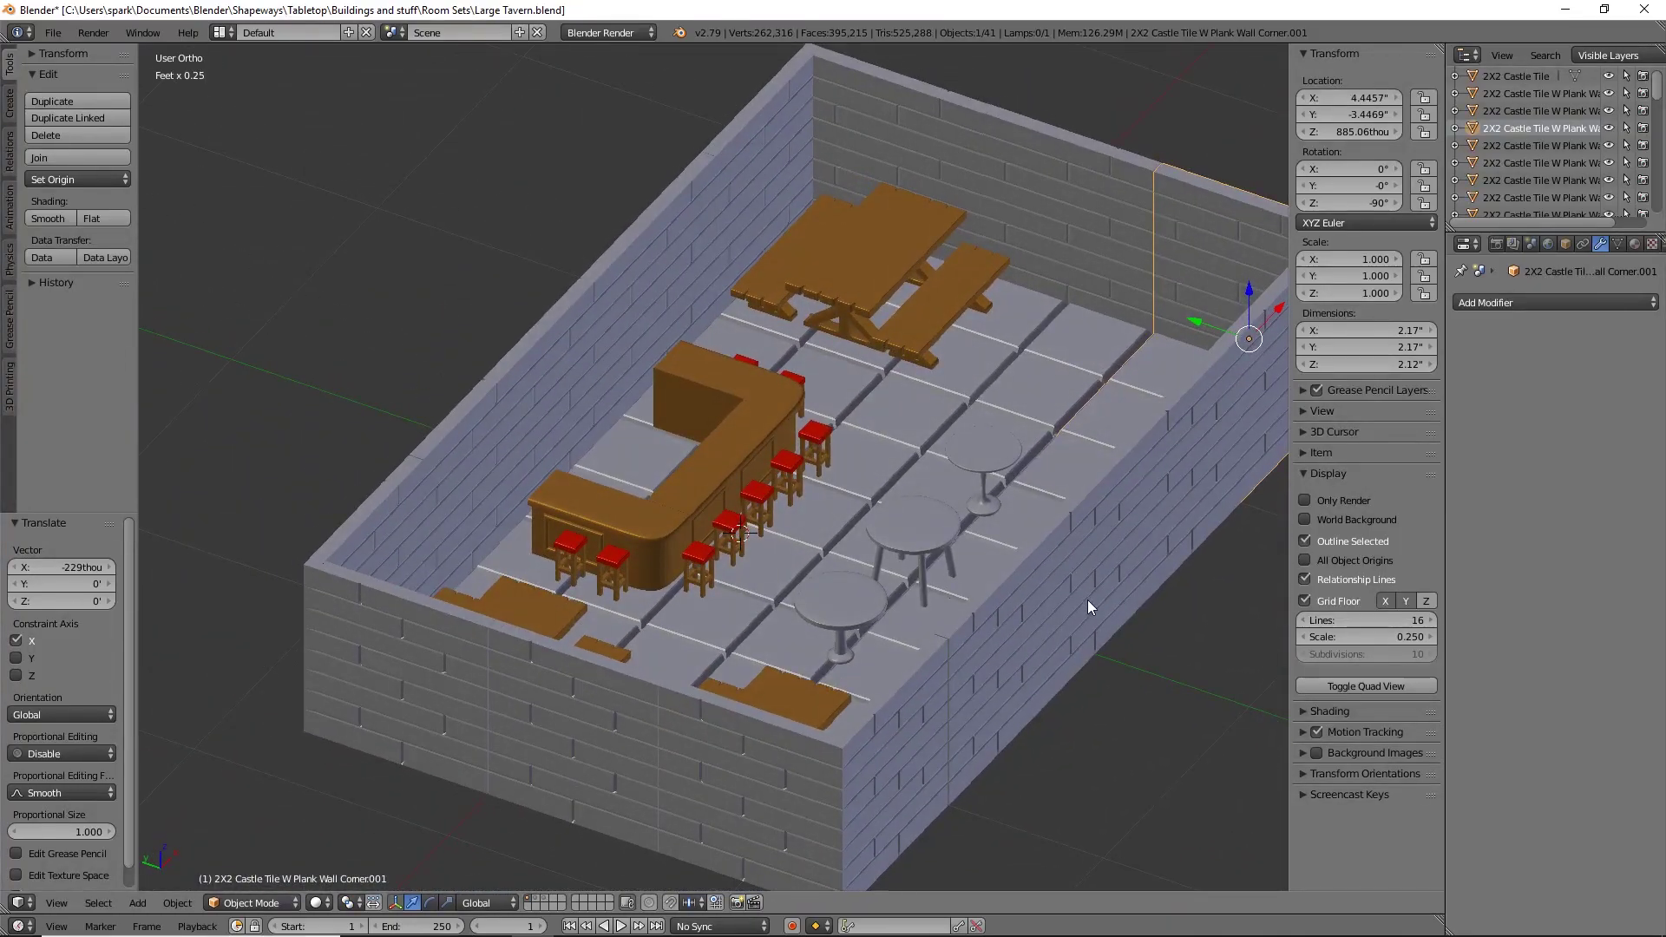